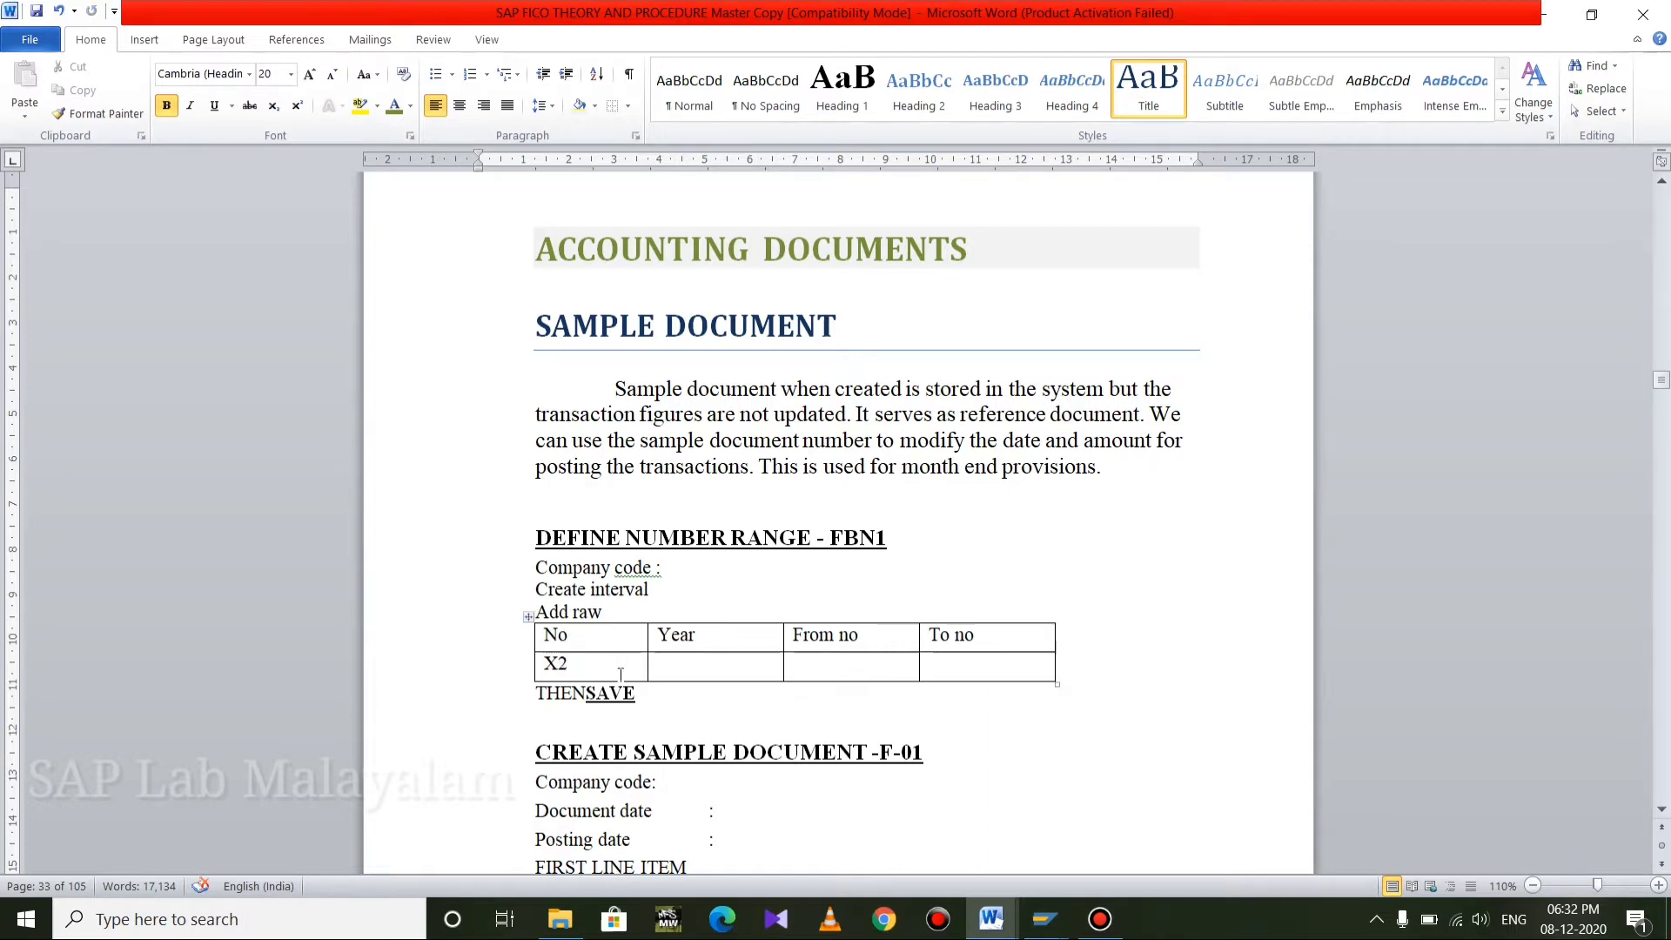
Switch from the Word notes to SAP and start the number range transaction FBN1
{"action": "left_click", "coordinate": [593, 662]}
{"action": "left_click_drag", "start_coordinate": [890, 532], "coordinate": [829, 535]}
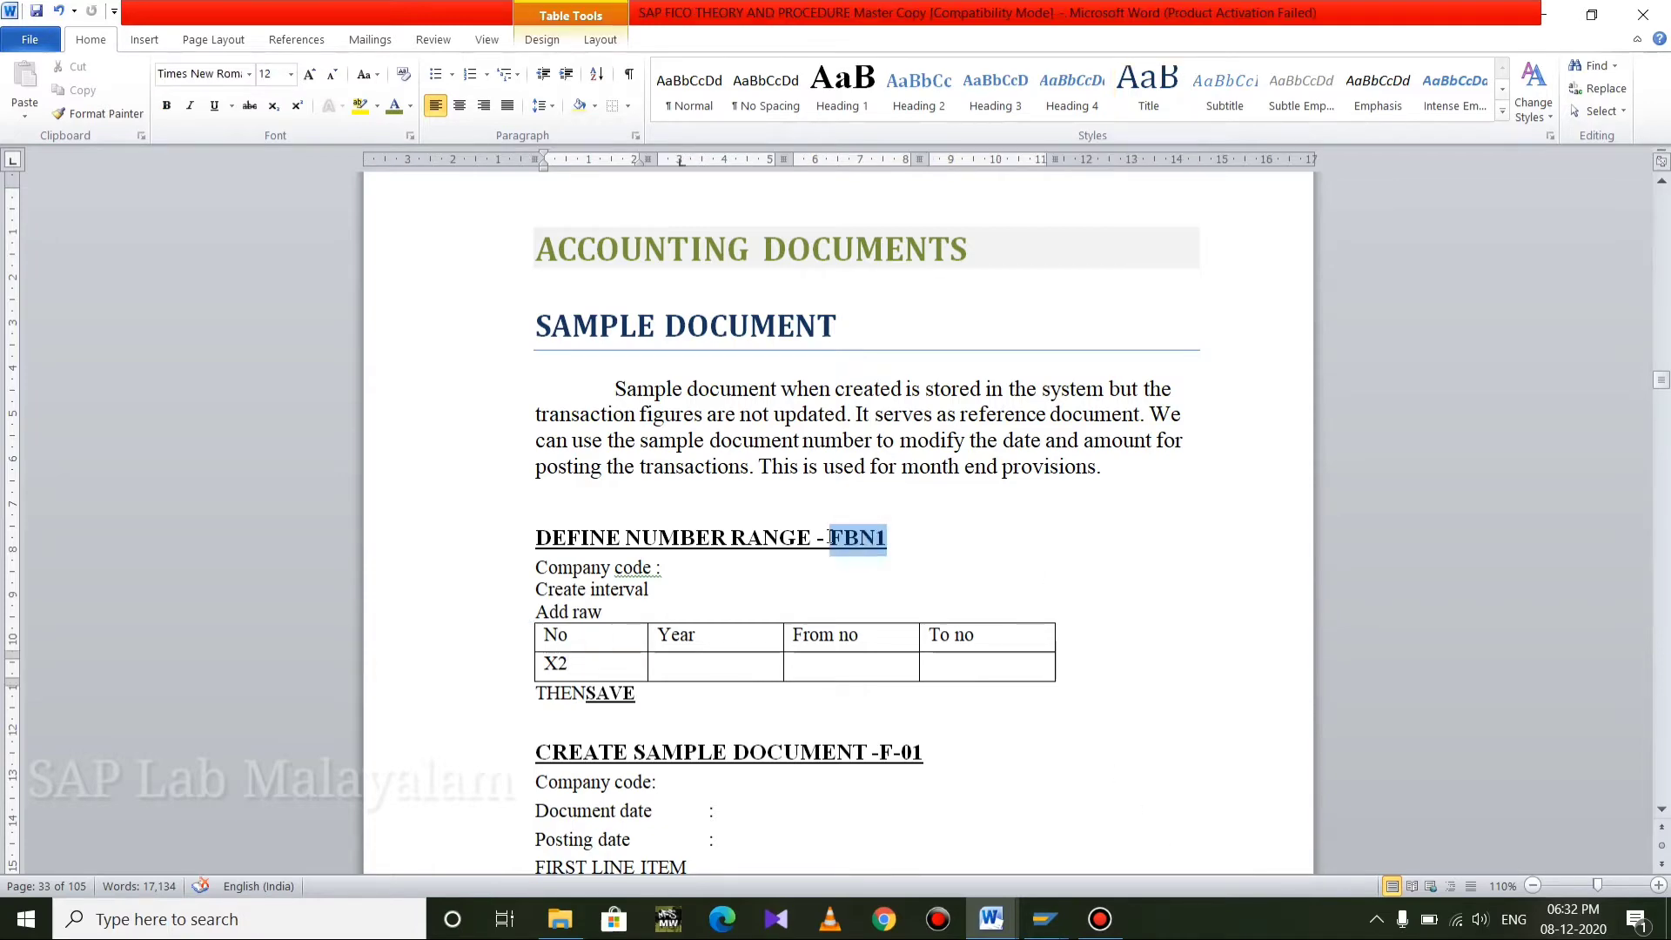
{"action": "left_click", "coordinate": [937, 547]}
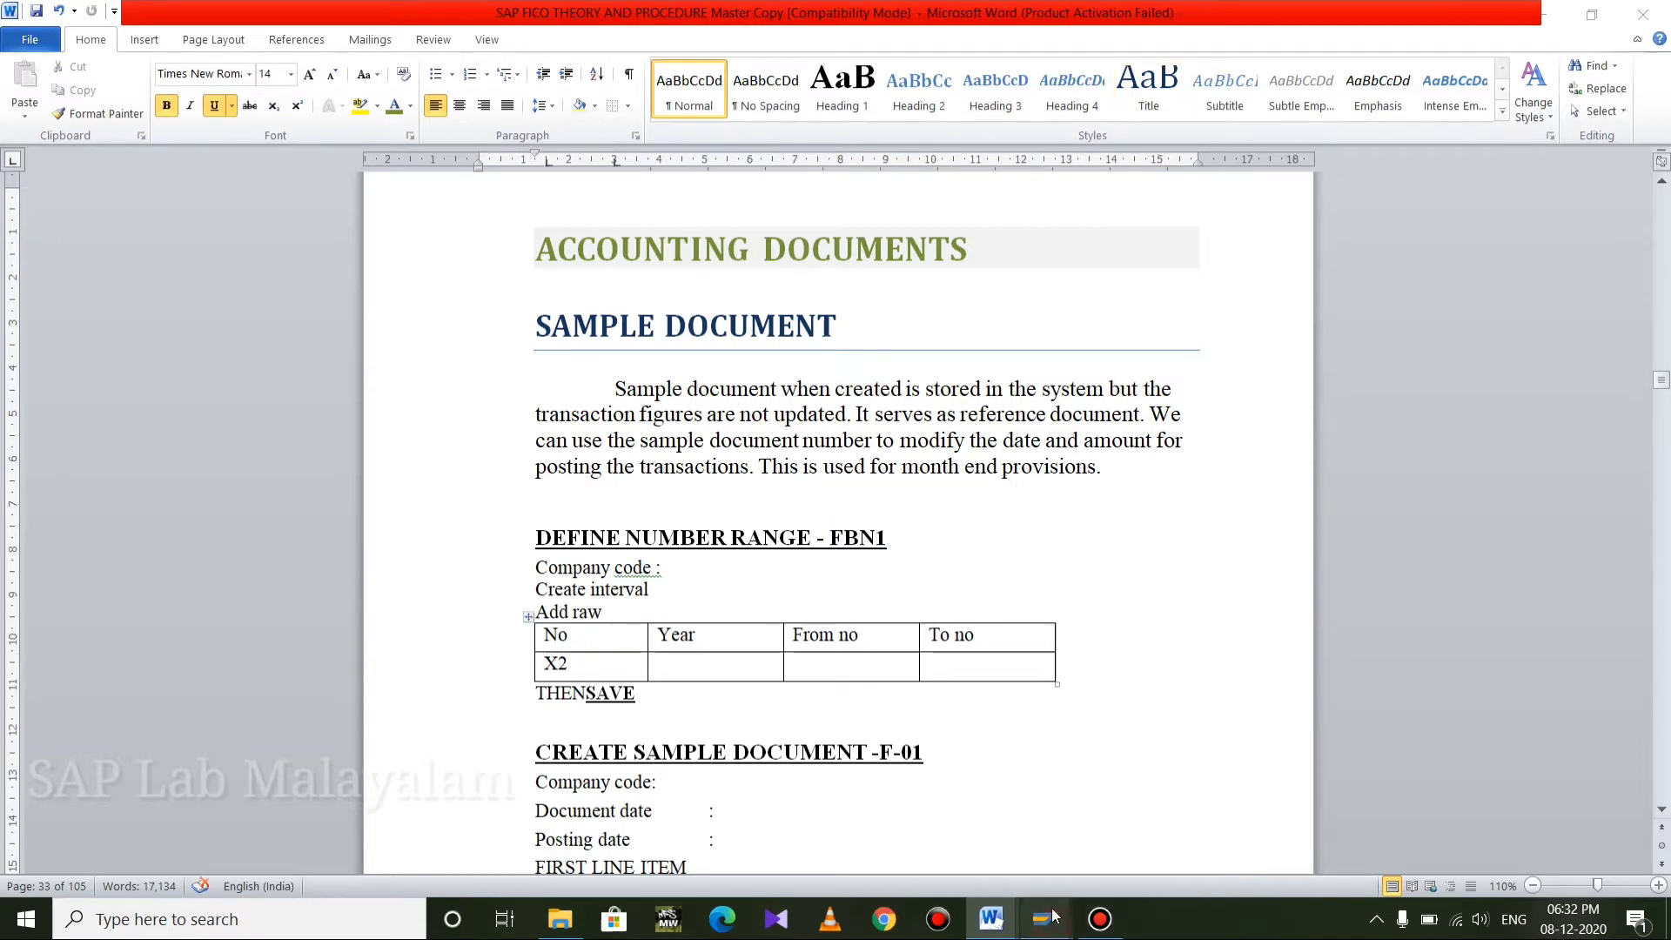
{"action": "mouse_move", "coordinate": [1045, 919]}
{"action": "left_click", "coordinate": [1140, 814]}
{"action": "type", "text": "f"}
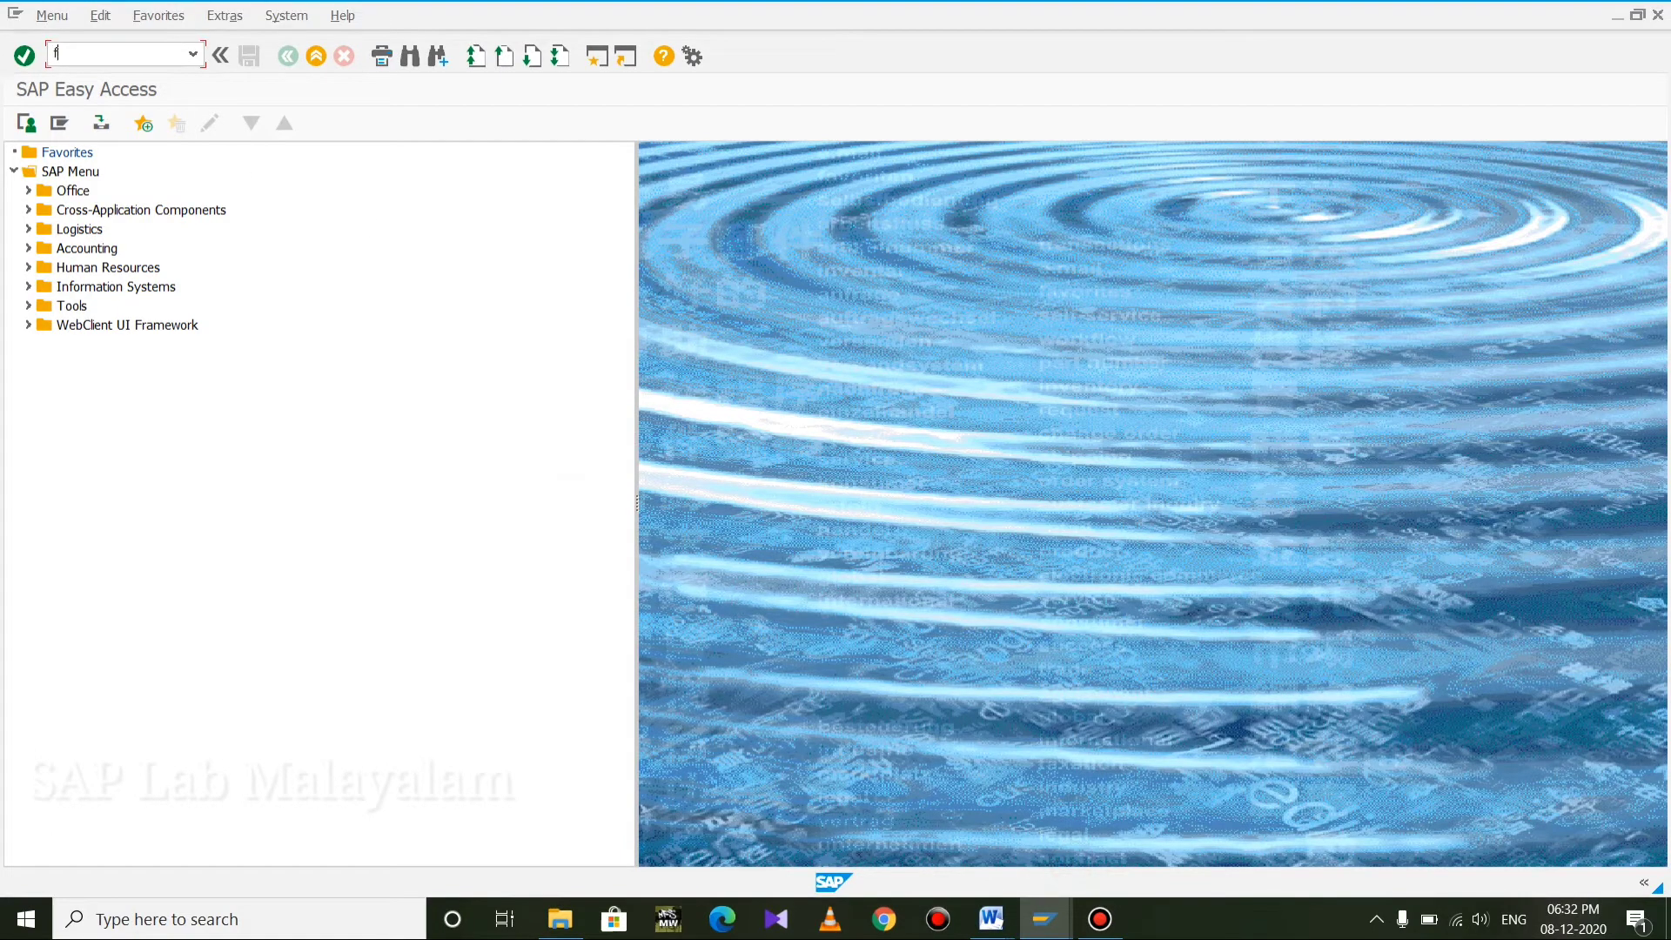
{"action": "type", "text": "bn1"}
{"action": "key", "text": "Return"}
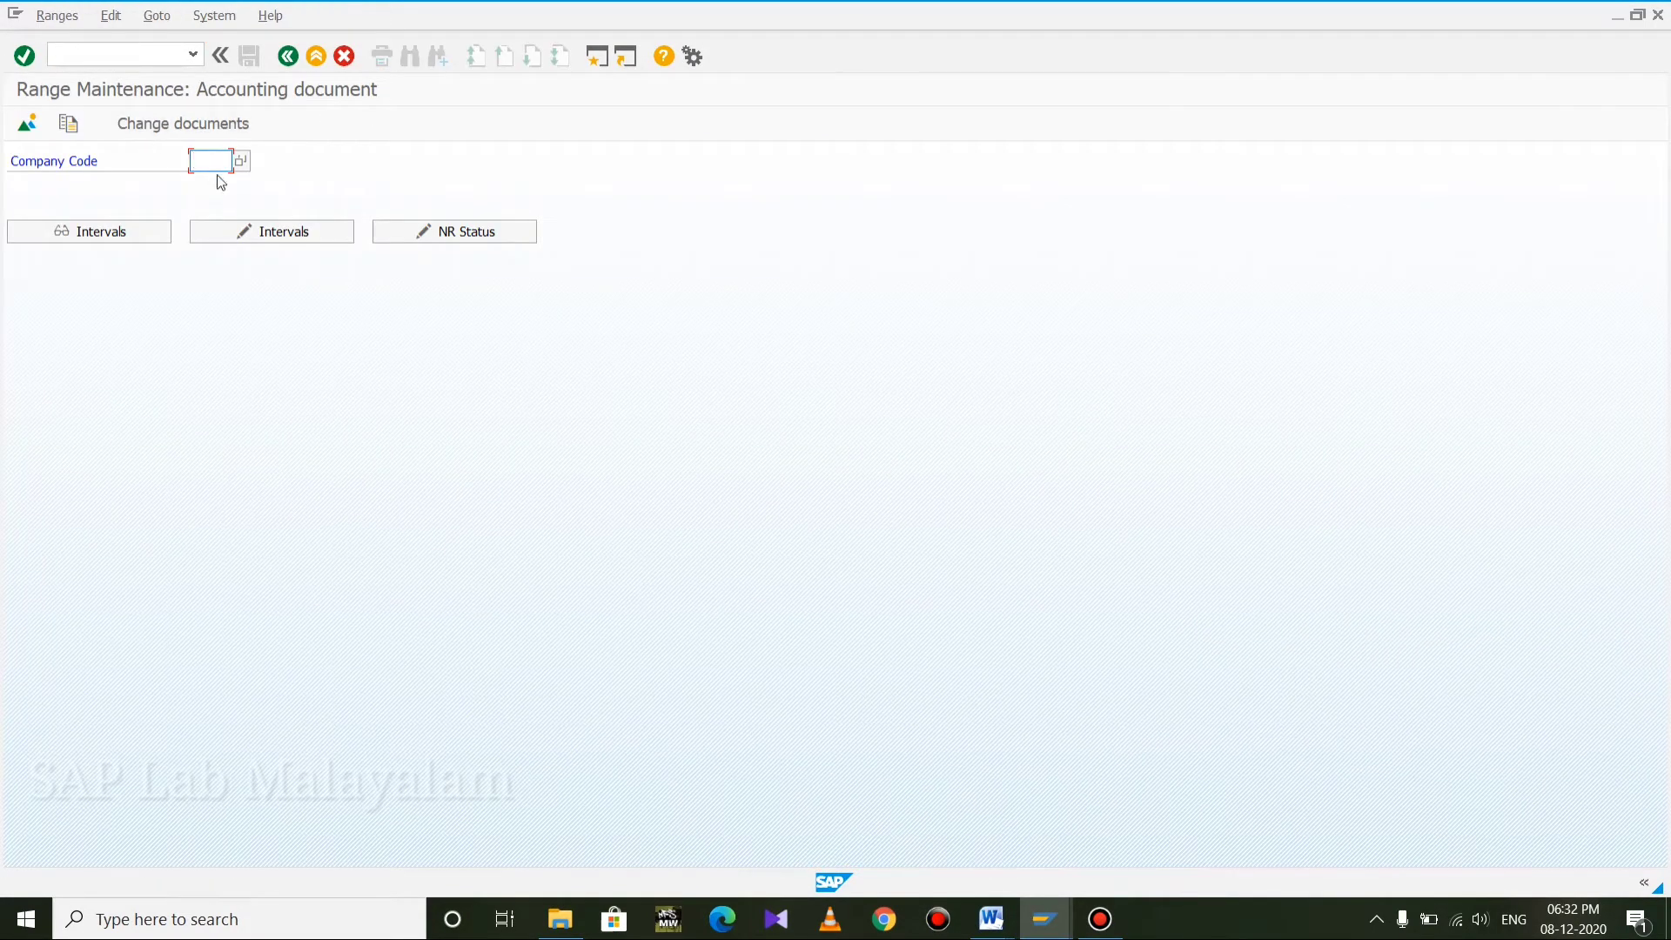
Open the accounting document number range intervals of company code RP01 for editing
{"action": "type", "text": "rp01"}
{"action": "key", "text": "Return"}
{"action": "left_click", "coordinate": [237, 235]}
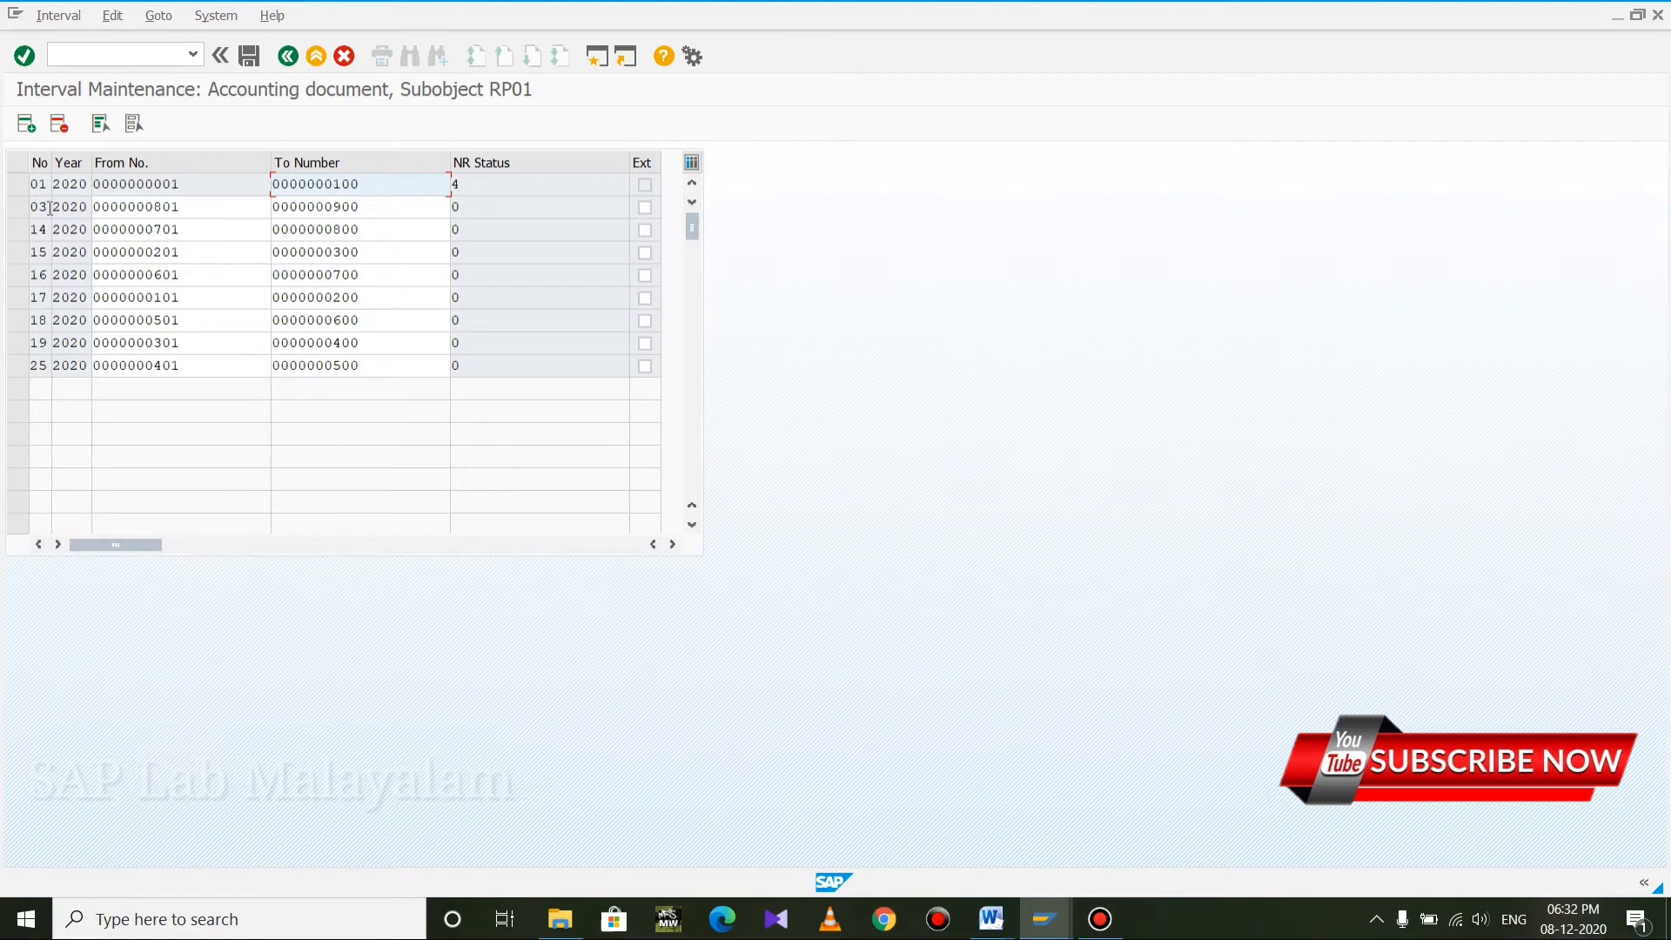
Add number range interval X2 for year 2020, from 901 to 1000, and save it
{"action": "left_click", "coordinate": [26, 123]}
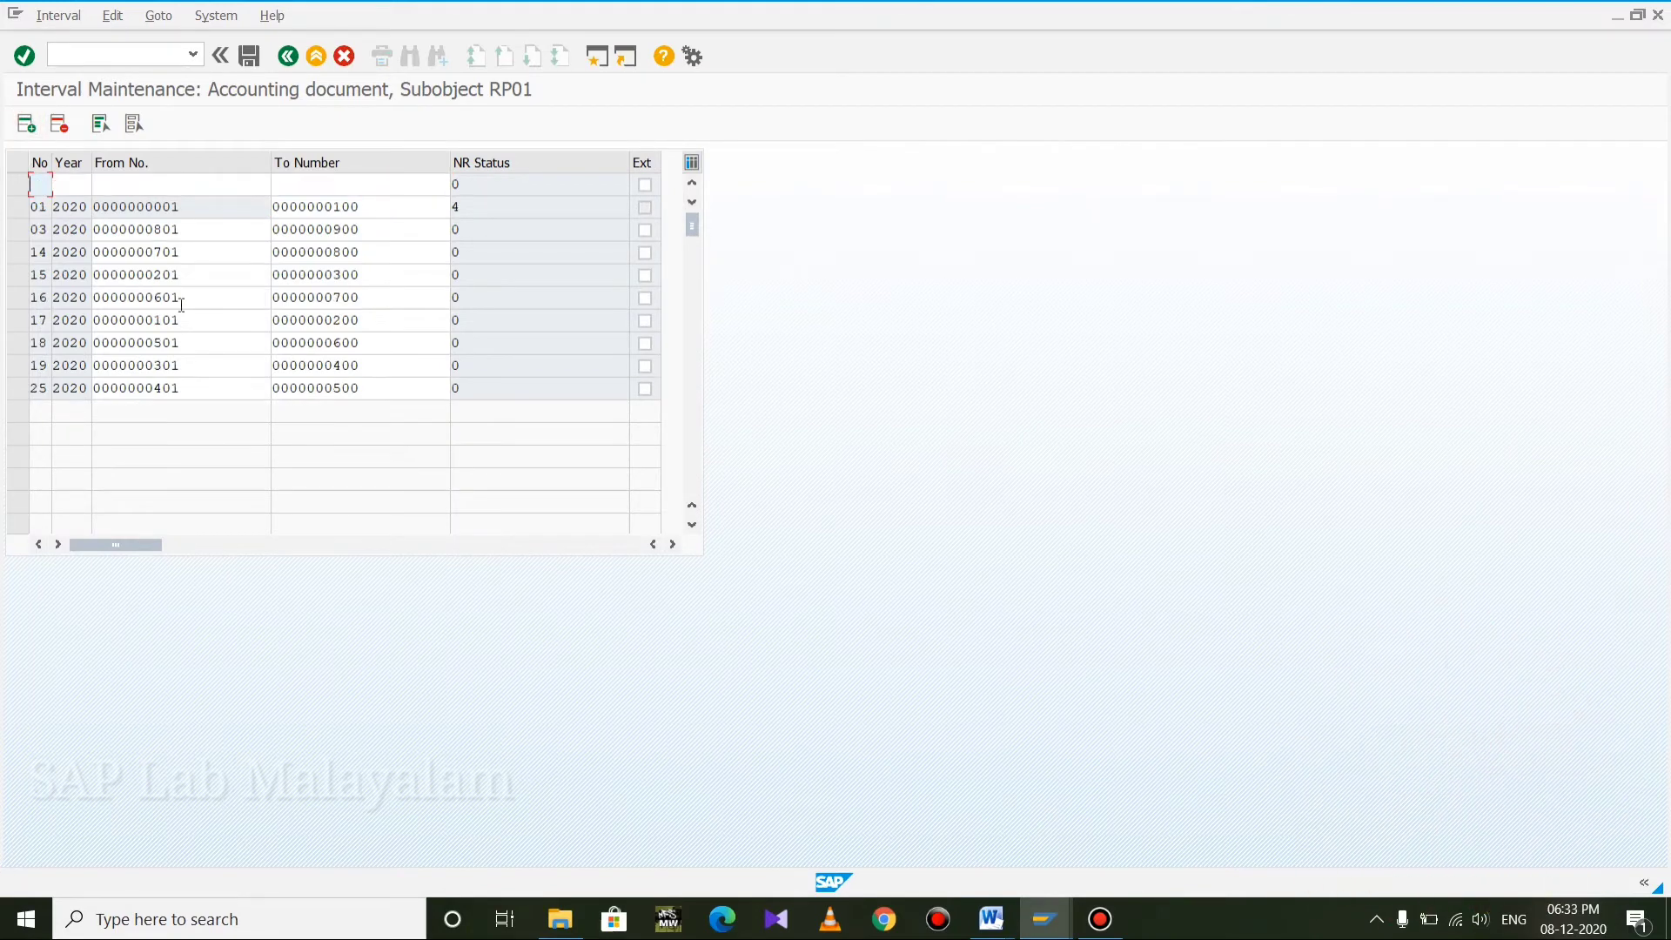
{"action": "type", "text": "x2"}
{"action": "left_click", "coordinate": [80, 188]}
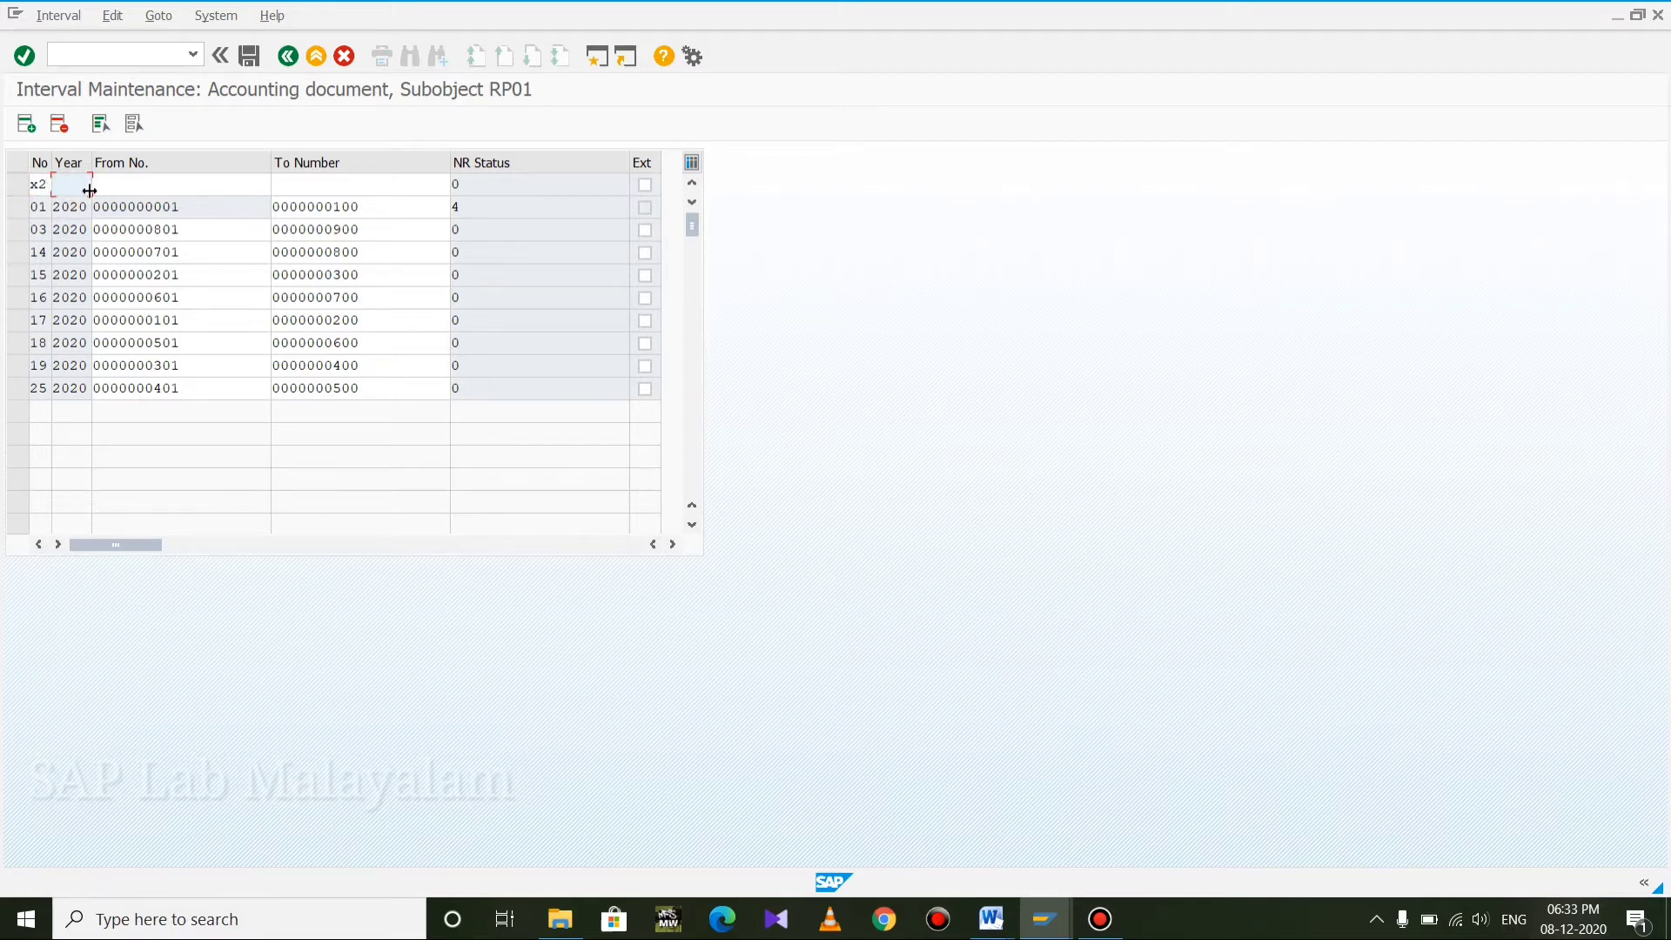
{"action": "type", "text": "2020"}
{"action": "left_click", "coordinate": [120, 183]}
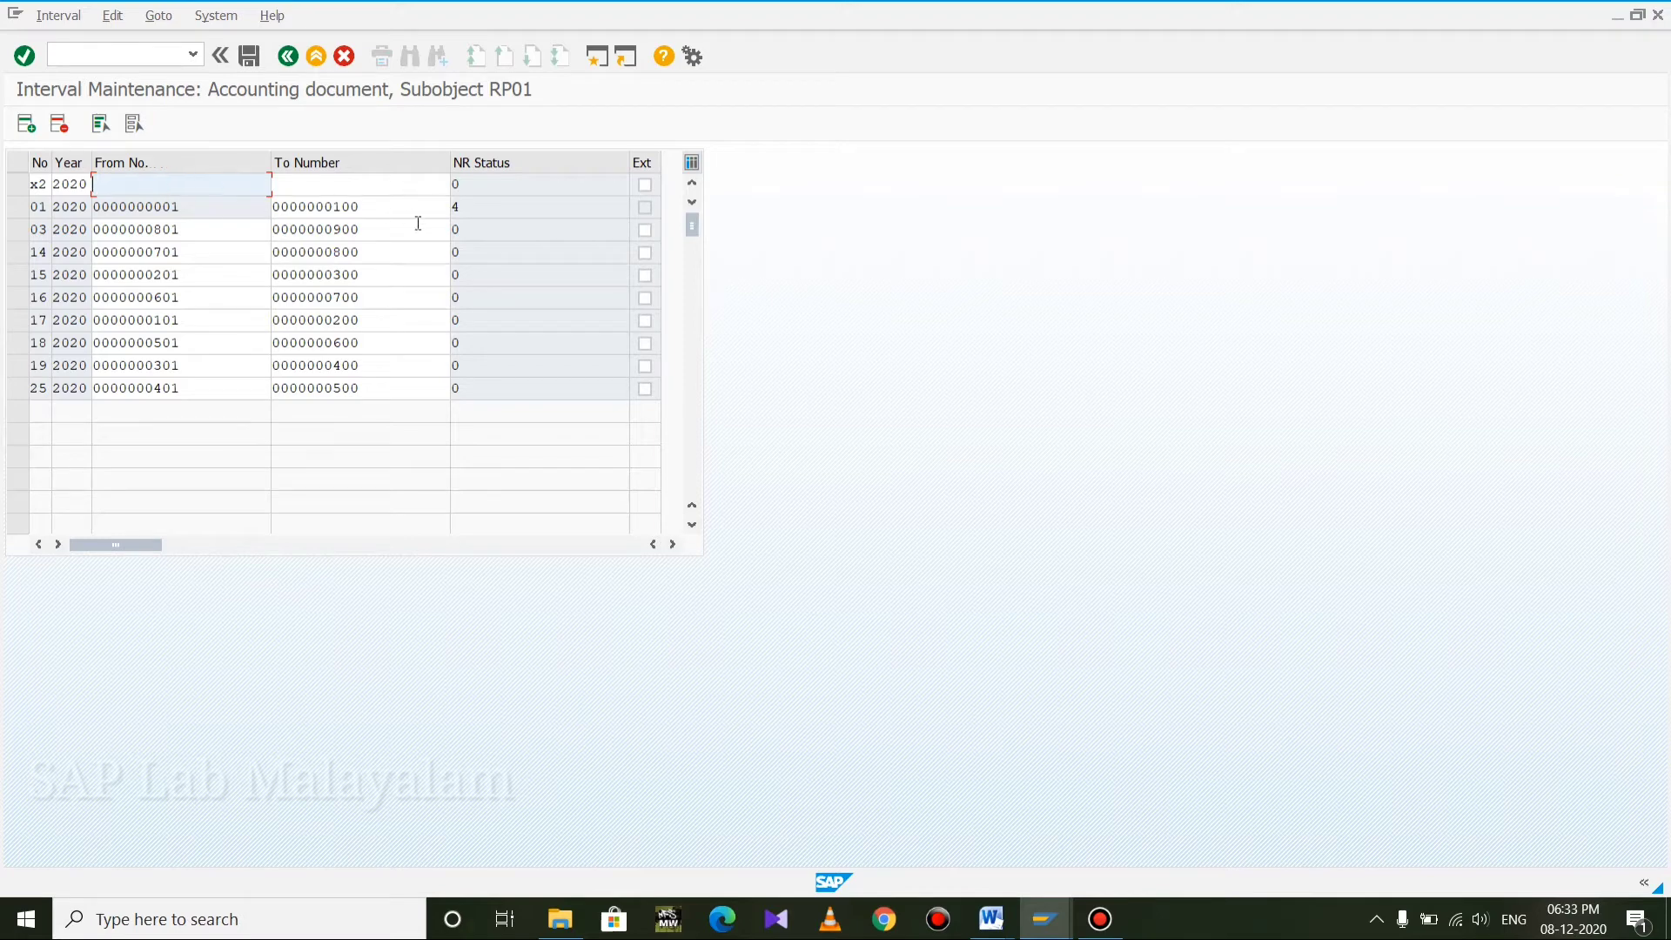
{"action": "type", "text": "901"}
{"action": "key", "text": "Tab"}
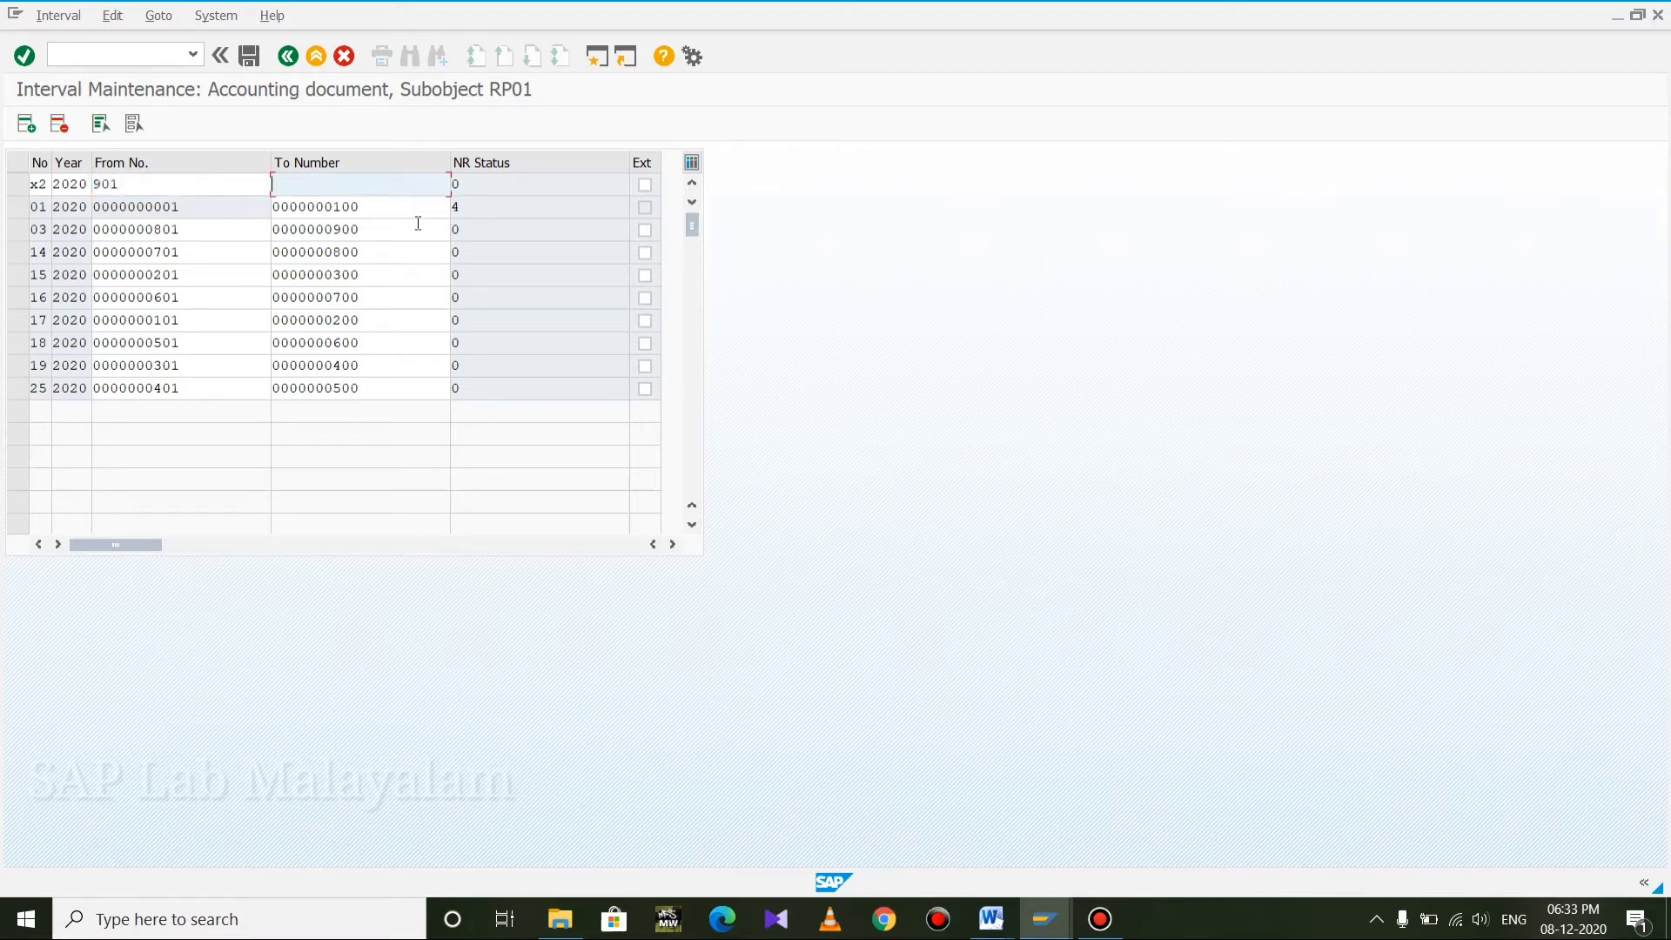
{"action": "type", "text": "1000"}
{"action": "left_click", "coordinate": [250, 57]}
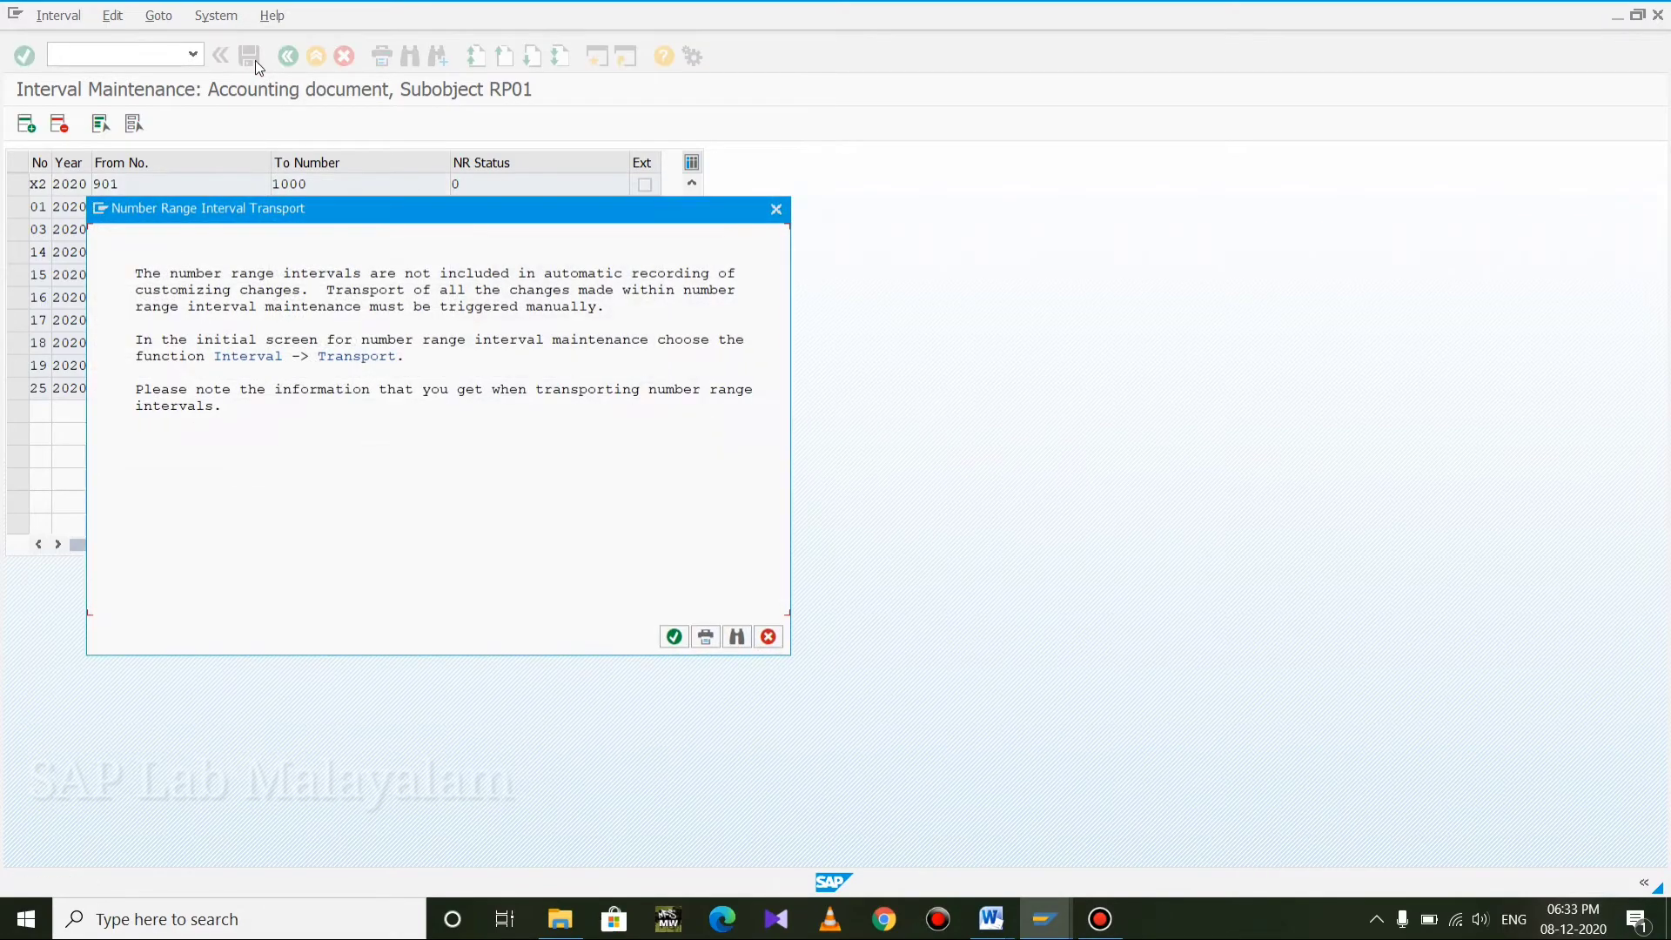
{"action": "left_click", "coordinate": [675, 636]}
Switch to the SAP FICO master copy in Word and read the F-01 sample document procedure
{"action": "mouse_move", "coordinate": [991, 919]}
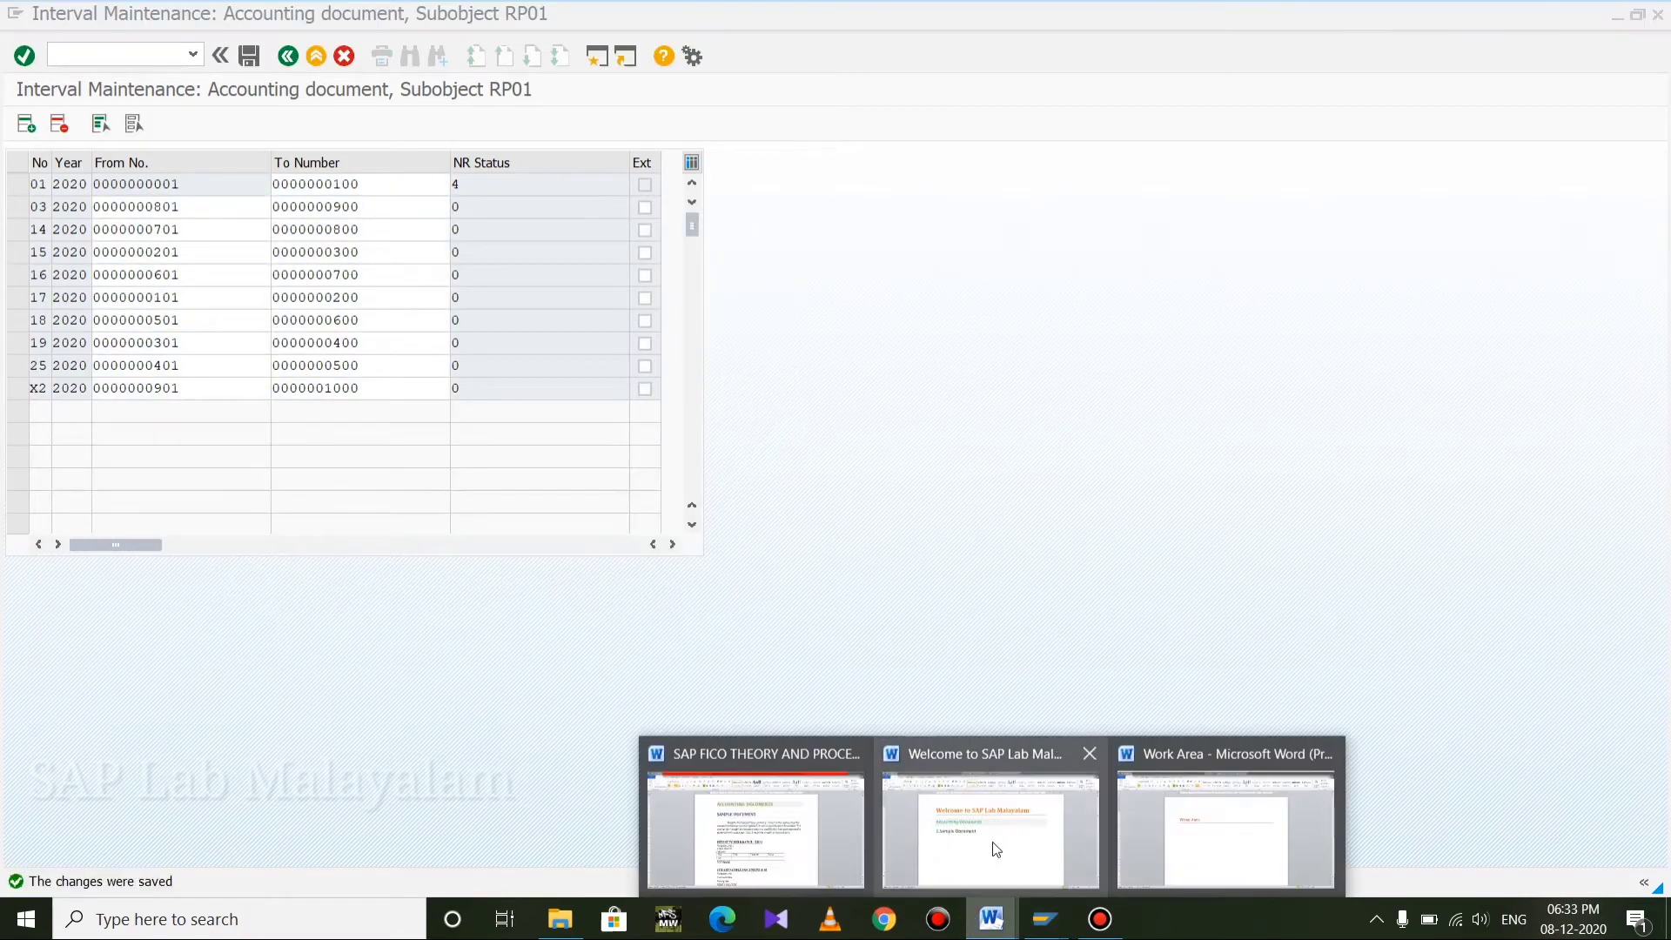
{"action": "left_click", "coordinate": [846, 842]}
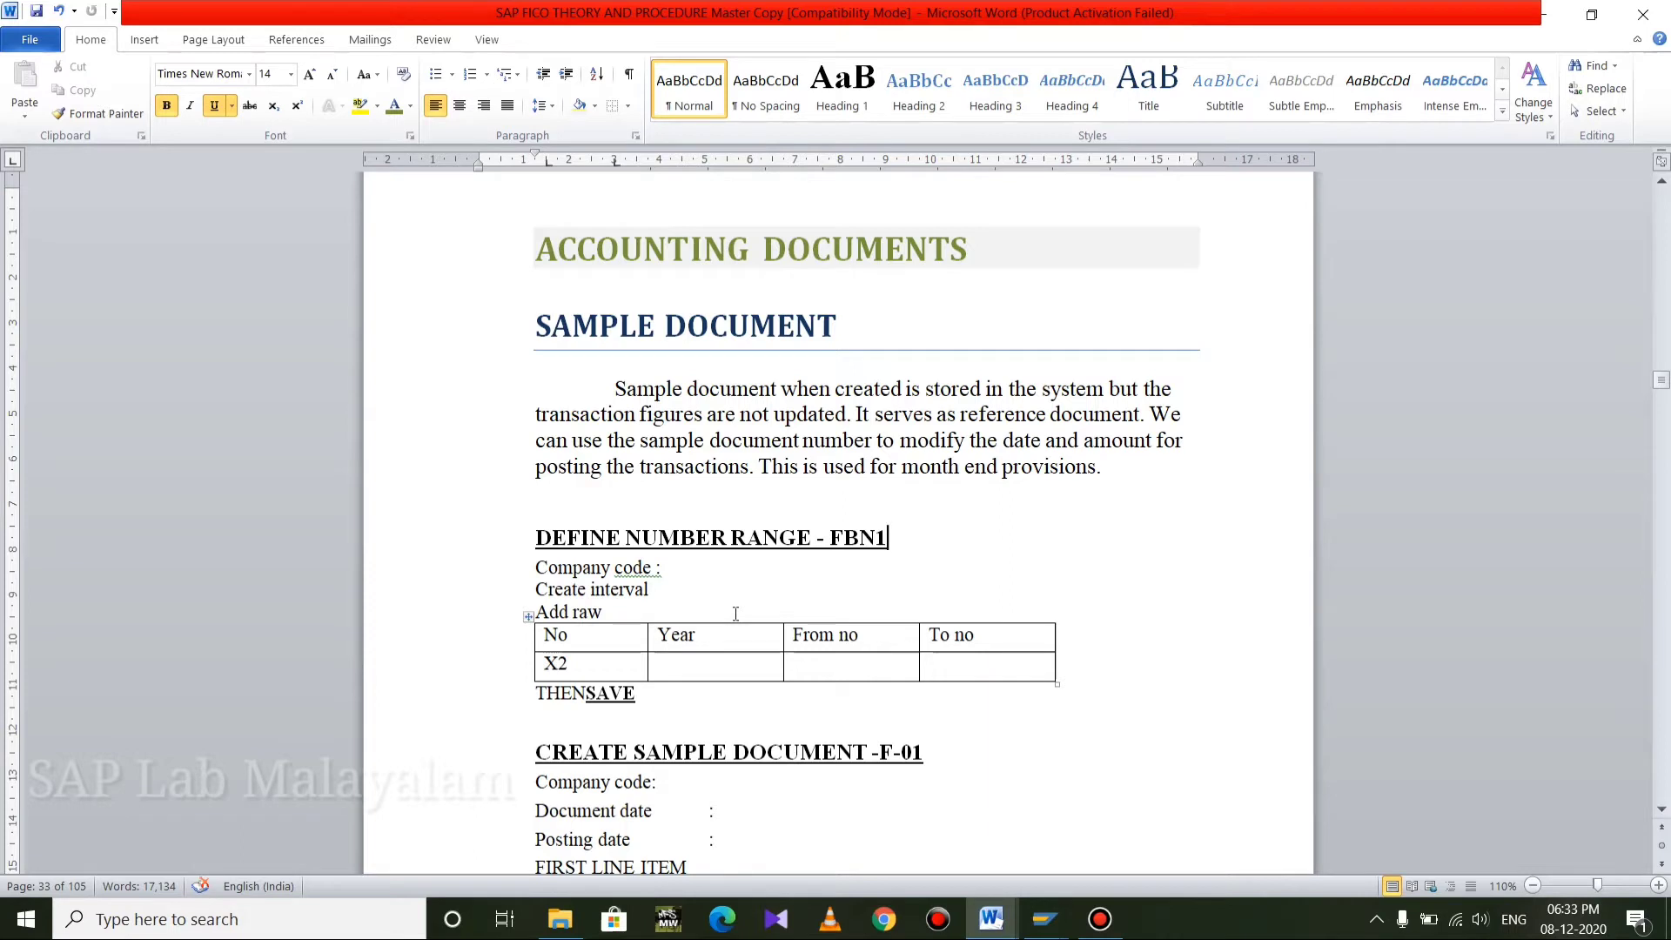
{"action": "scroll", "coordinate": [727, 592], "scroll_direction": "down", "scroll_amount": 1}
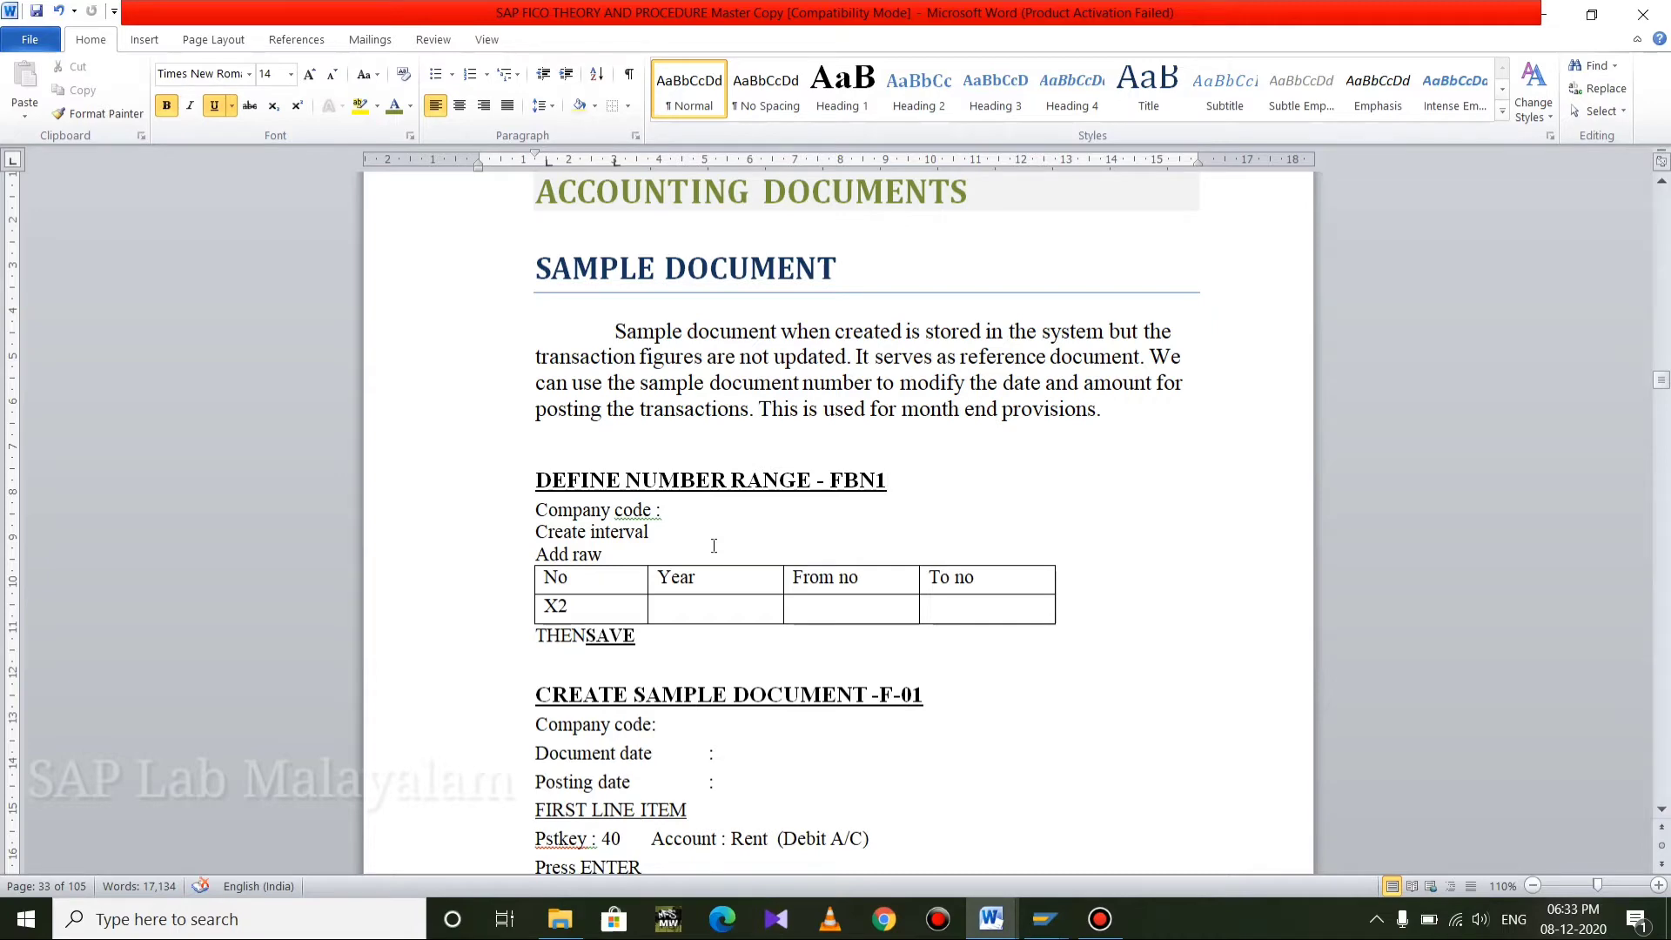
{"action": "scroll", "coordinate": [714, 546], "scroll_direction": "down", "scroll_amount": 3}
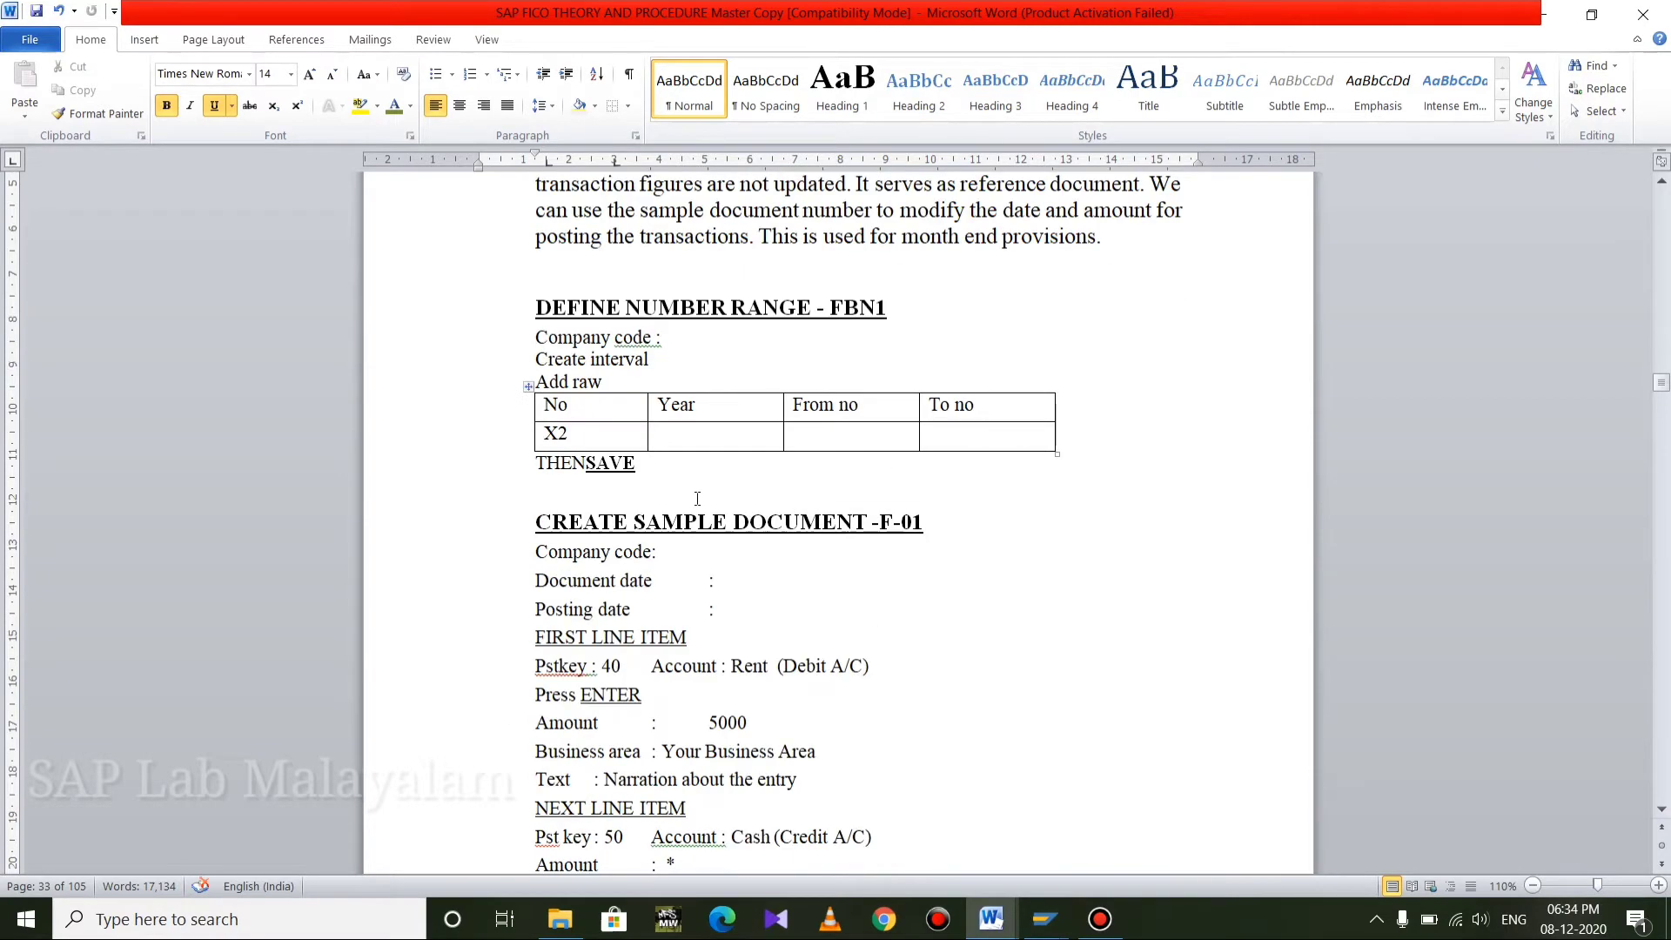
{"action": "scroll", "coordinate": [818, 566], "scroll_direction": "down", "scroll_amount": 2}
{"action": "scroll", "coordinate": [846, 572], "scroll_direction": "down", "scroll_amount": 1}
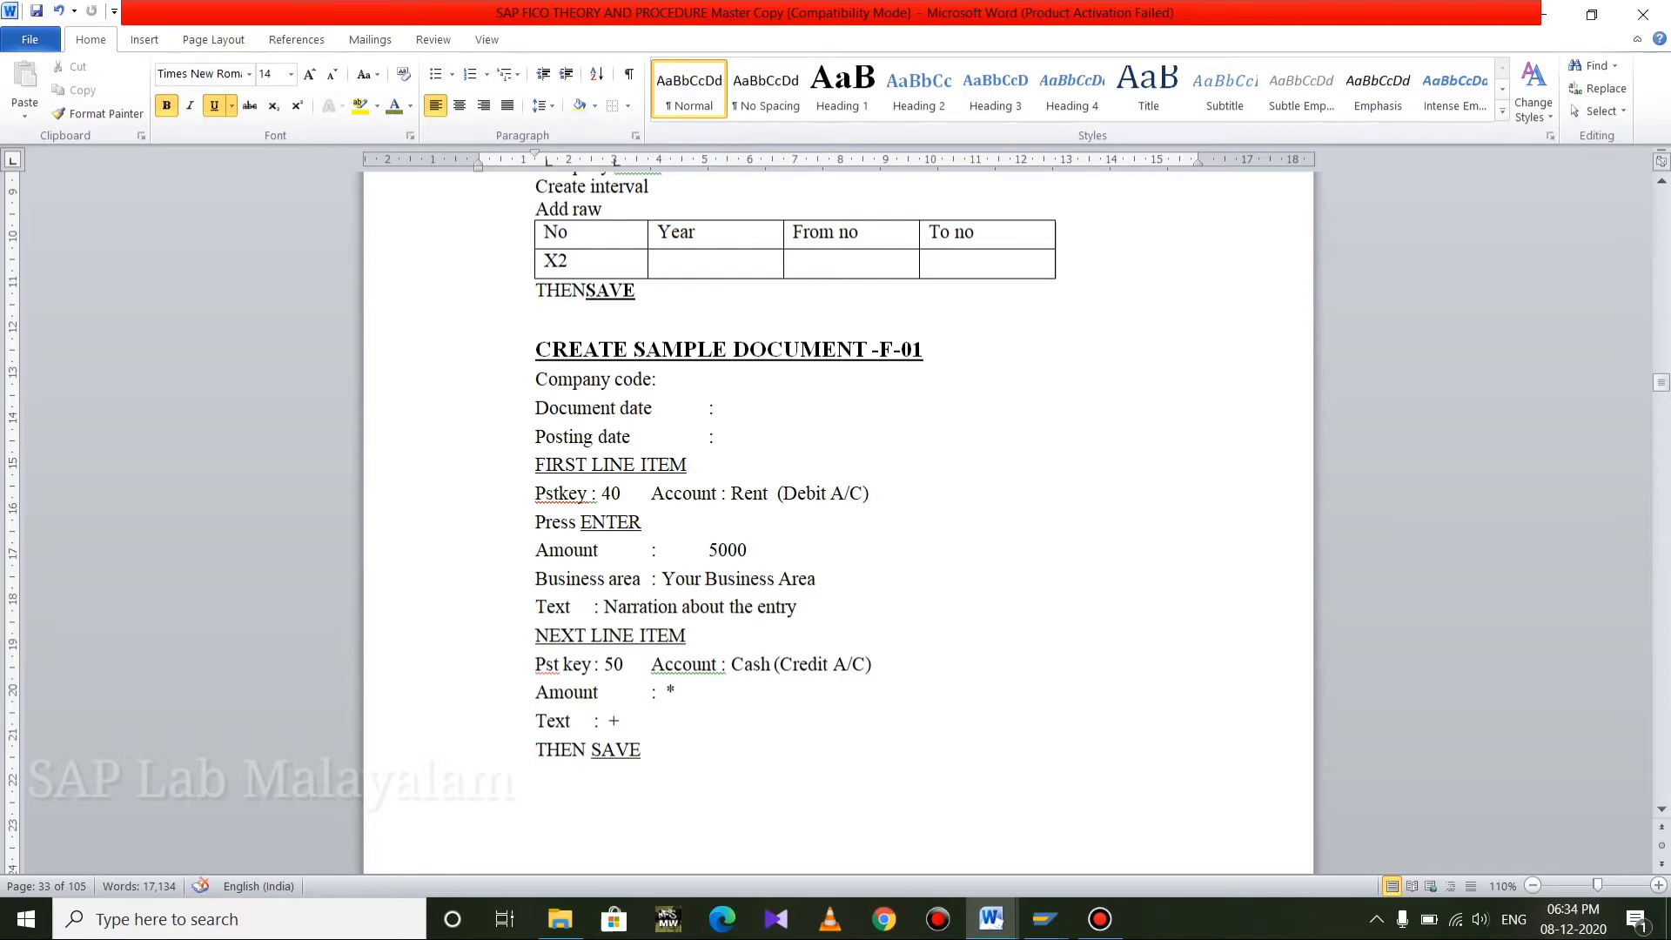
Switch back to SAP, leave interval maintenance and start the sample document transaction F-01
{"action": "mouse_move", "coordinate": [1056, 929]}
{"action": "left_click", "coordinate": [1082, 820]}
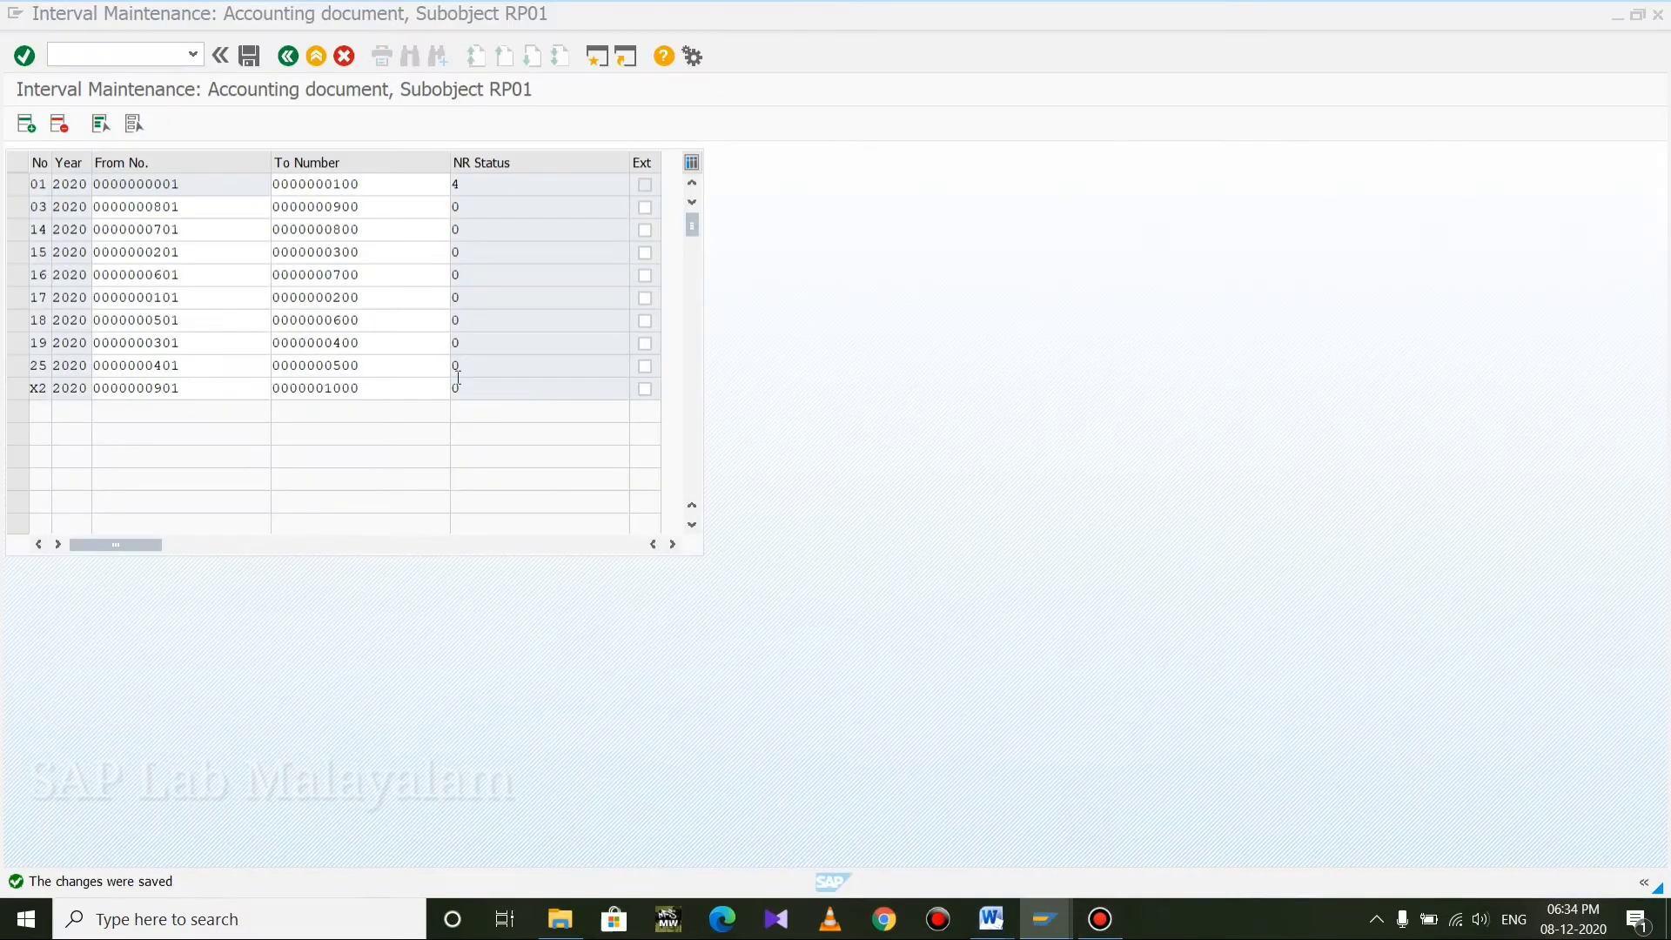
{"action": "left_click", "coordinate": [69, 54]}
{"action": "type", "text": "/n"}
{"action": "key", "text": "Return"}
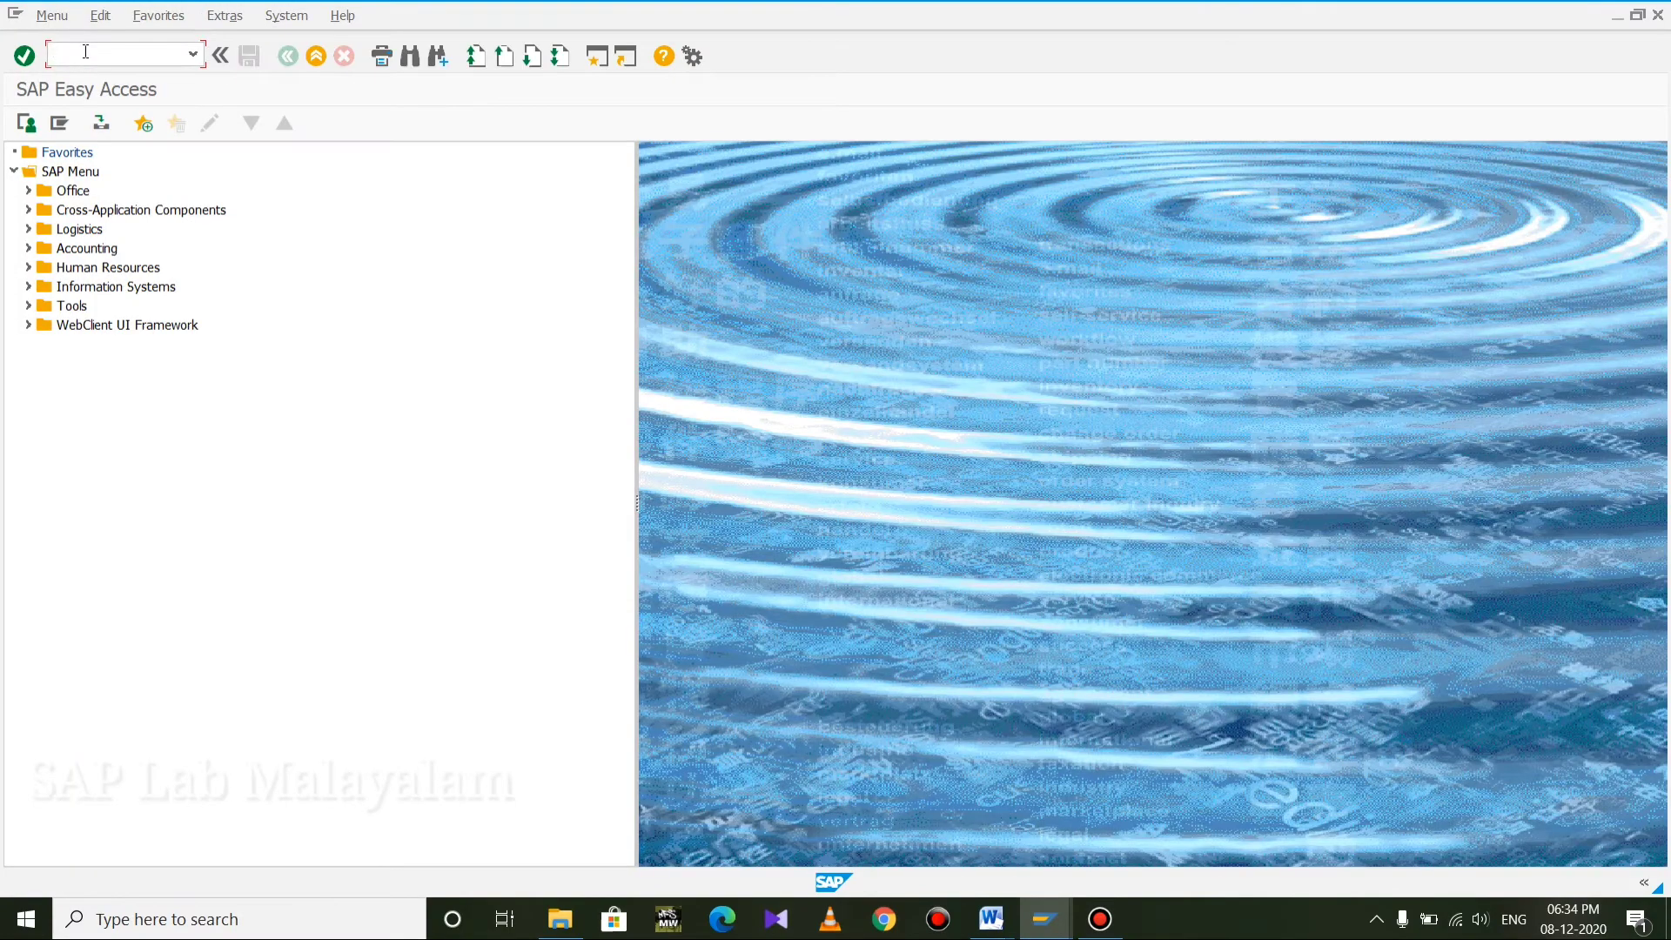
{"action": "type", "text": "f-01"}
{"action": "key", "text": "Return"}
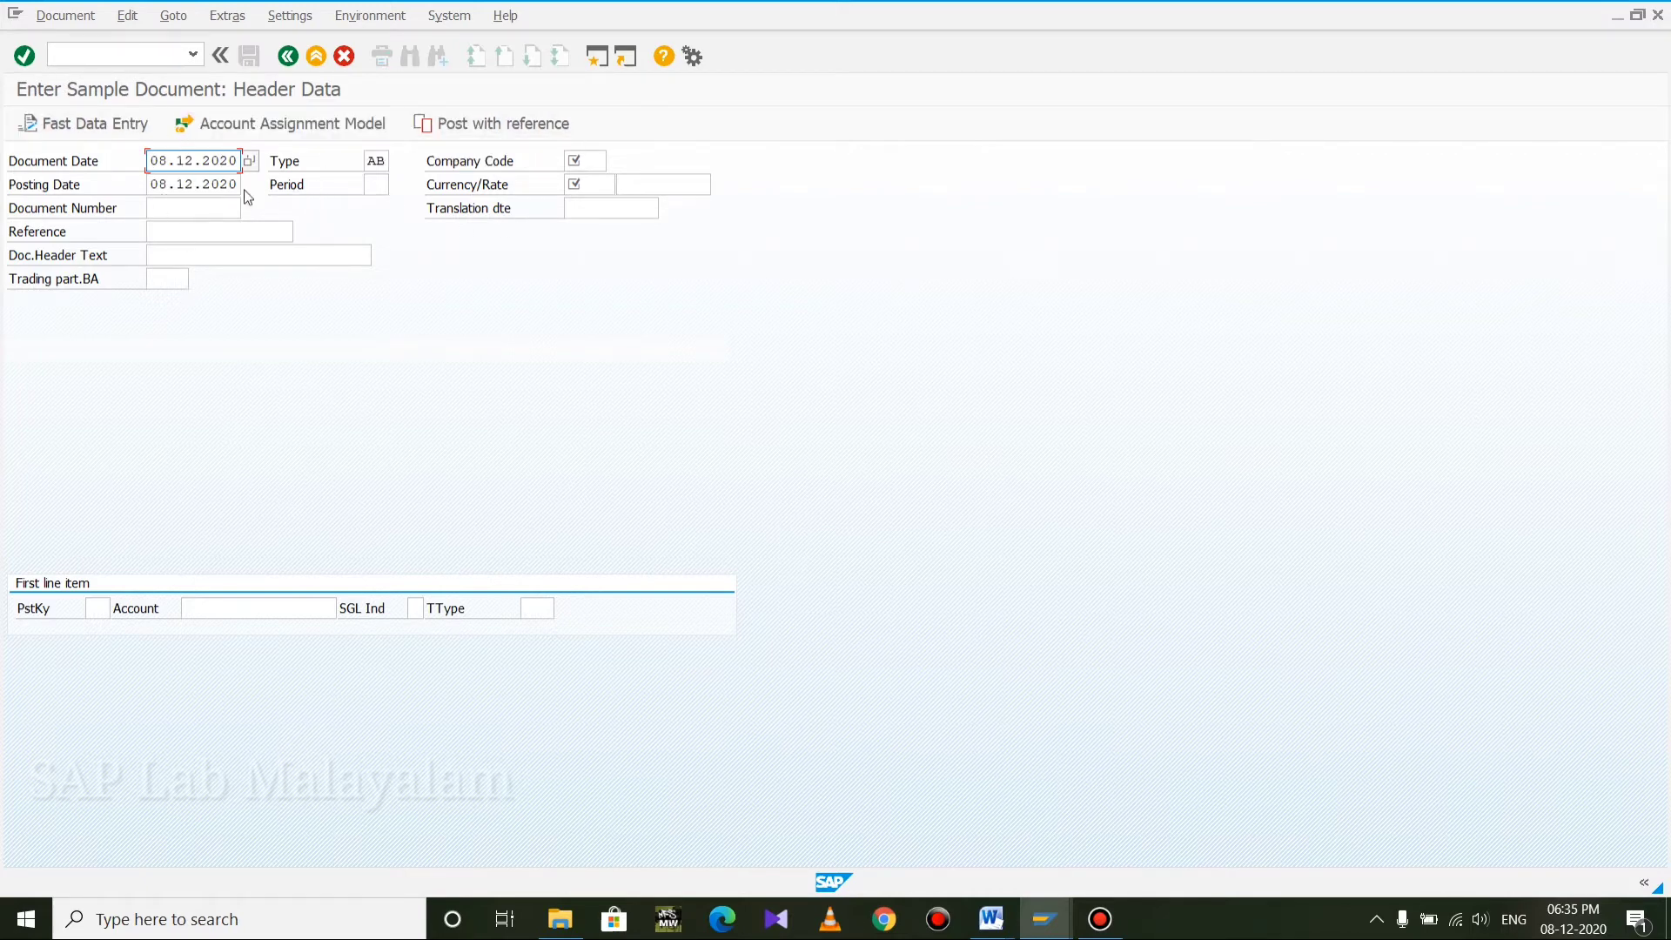
Fill in the sample document header with company code RP01, currency INR and period 9
{"action": "left_click", "coordinate": [571, 156]}
{"action": "type", "text": "rp01"}
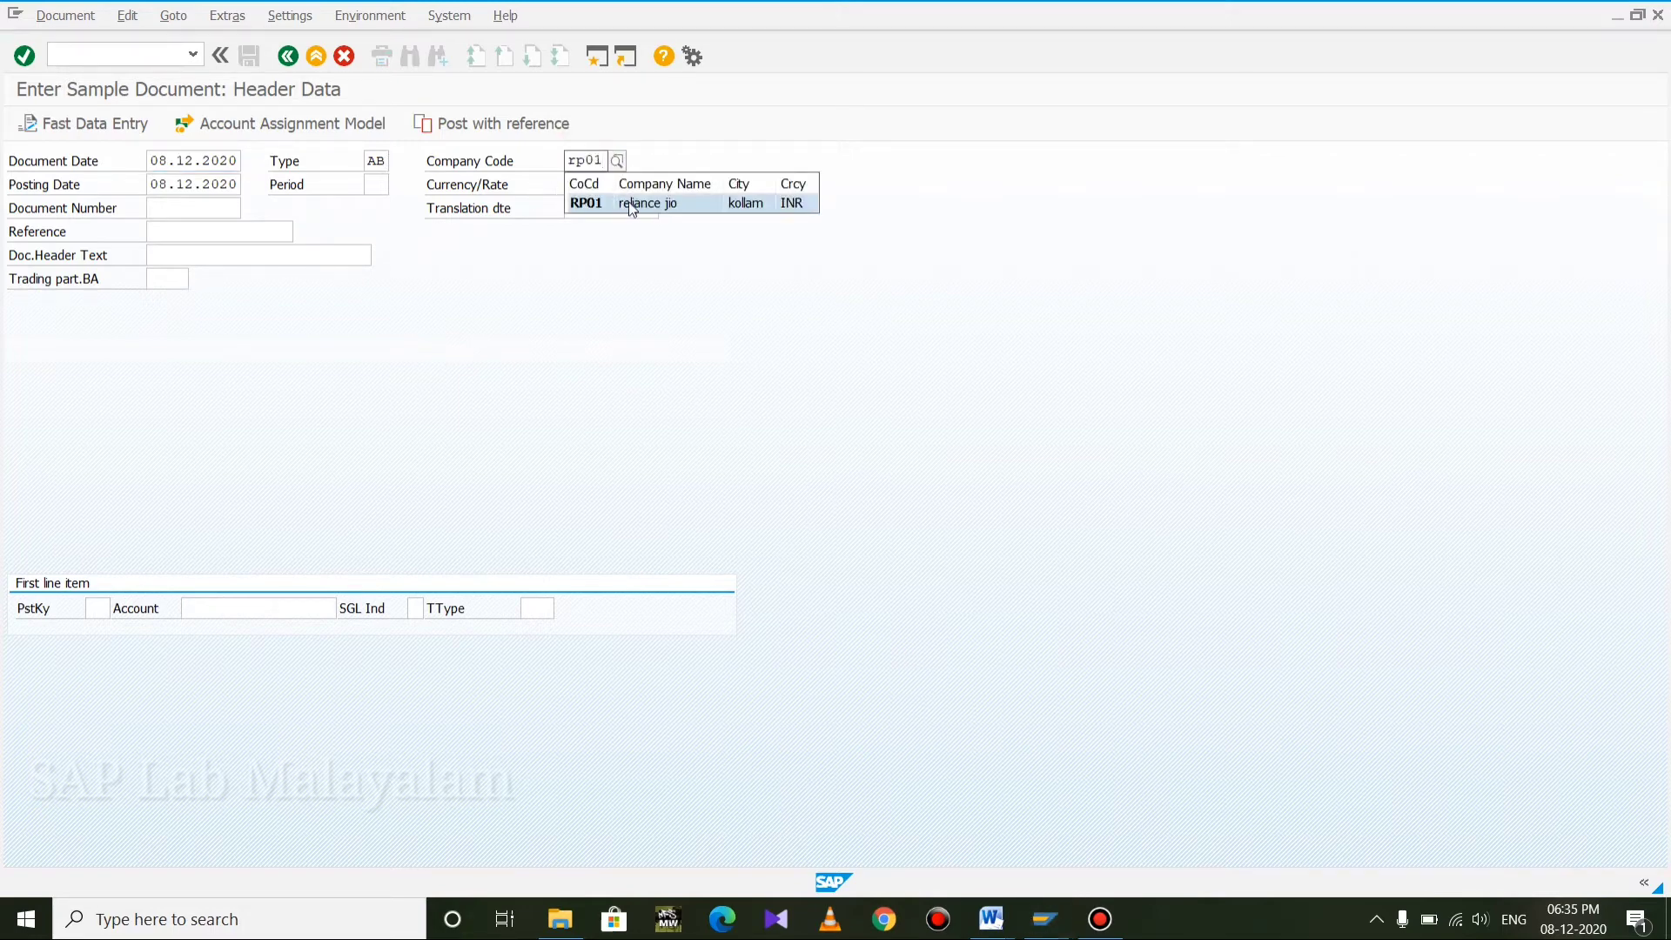
{"action": "left_click", "coordinate": [759, 261]}
{"action": "left_click", "coordinate": [581, 184]}
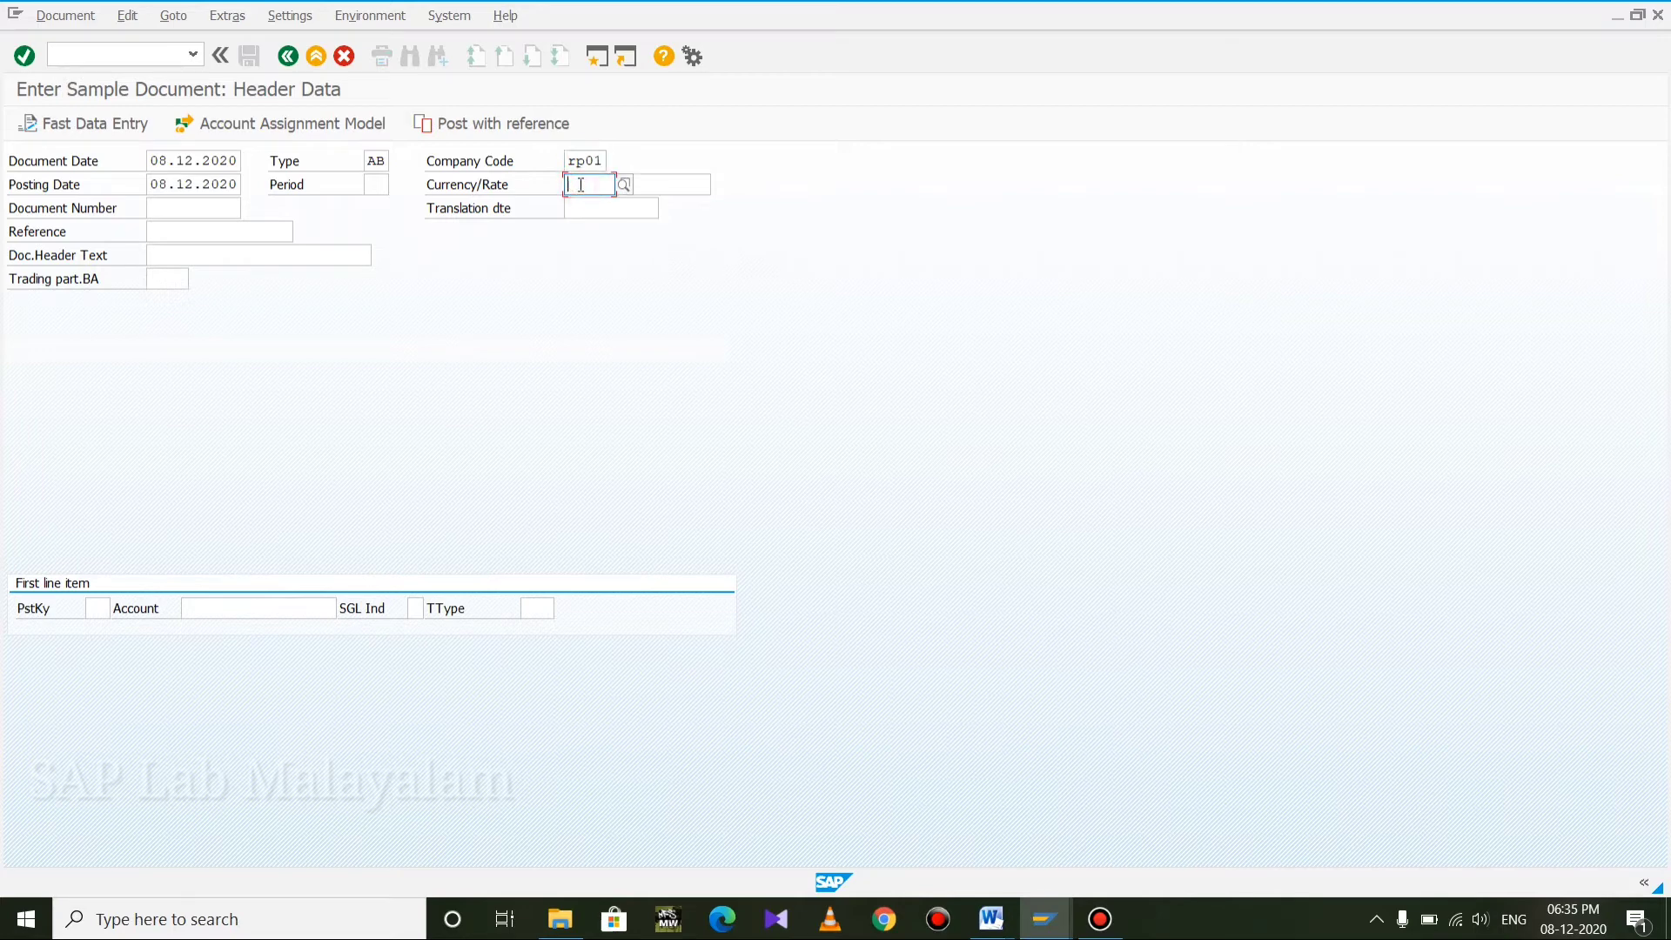
{"action": "type", "text": "inr"}
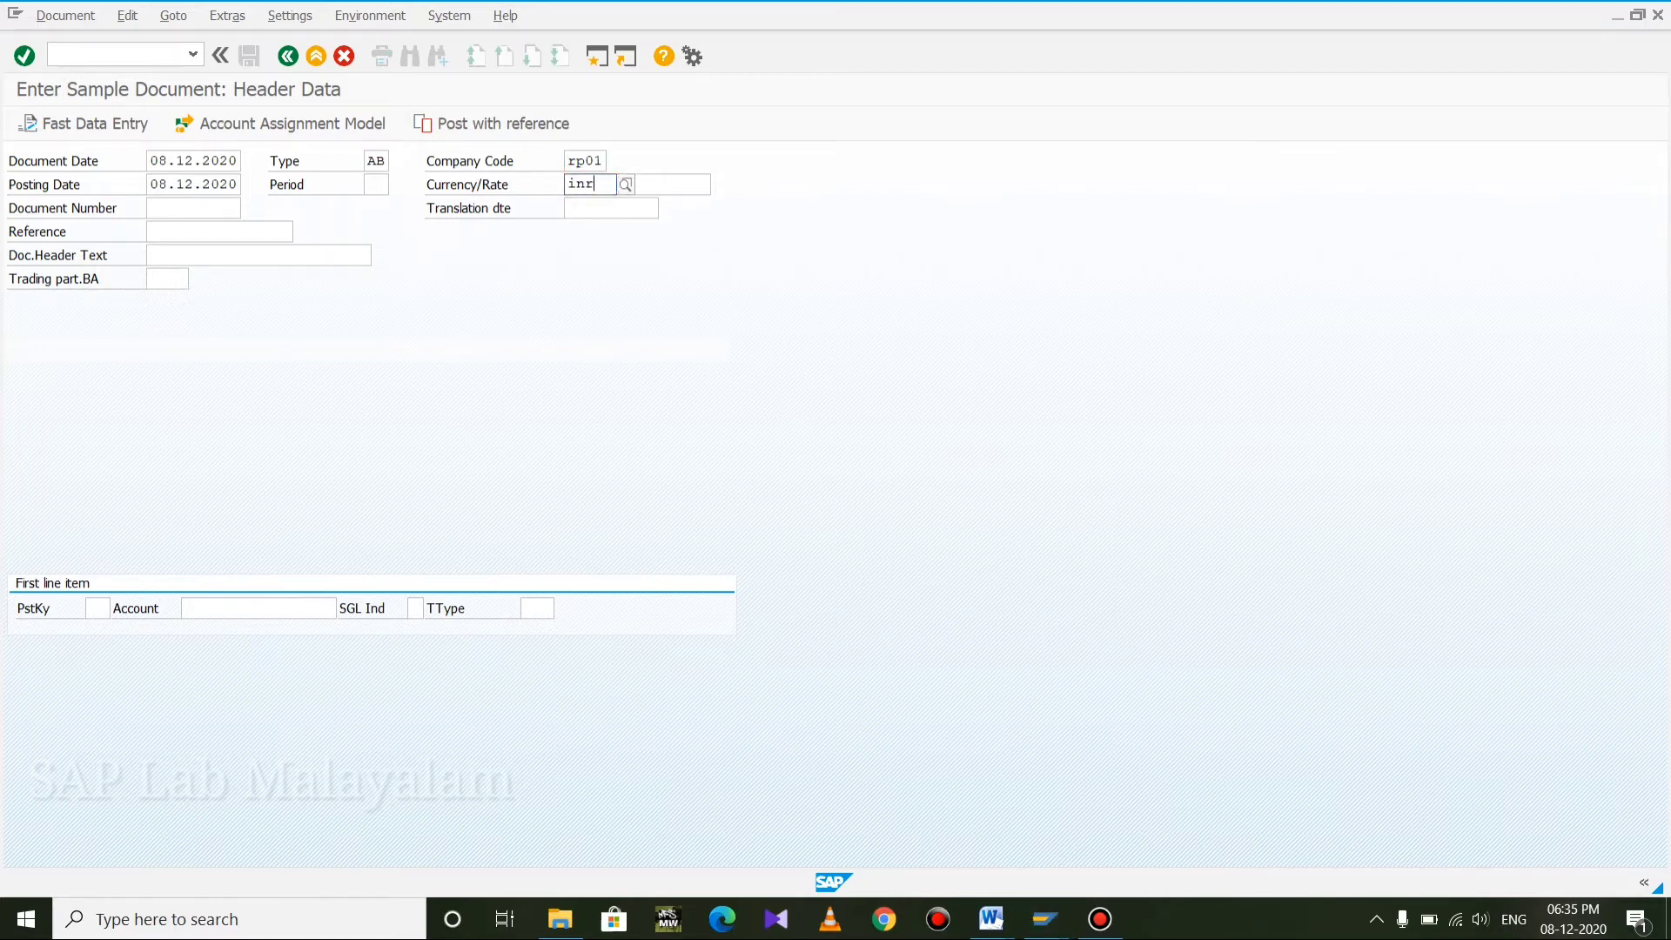
{"action": "left_click", "coordinate": [378, 191]}
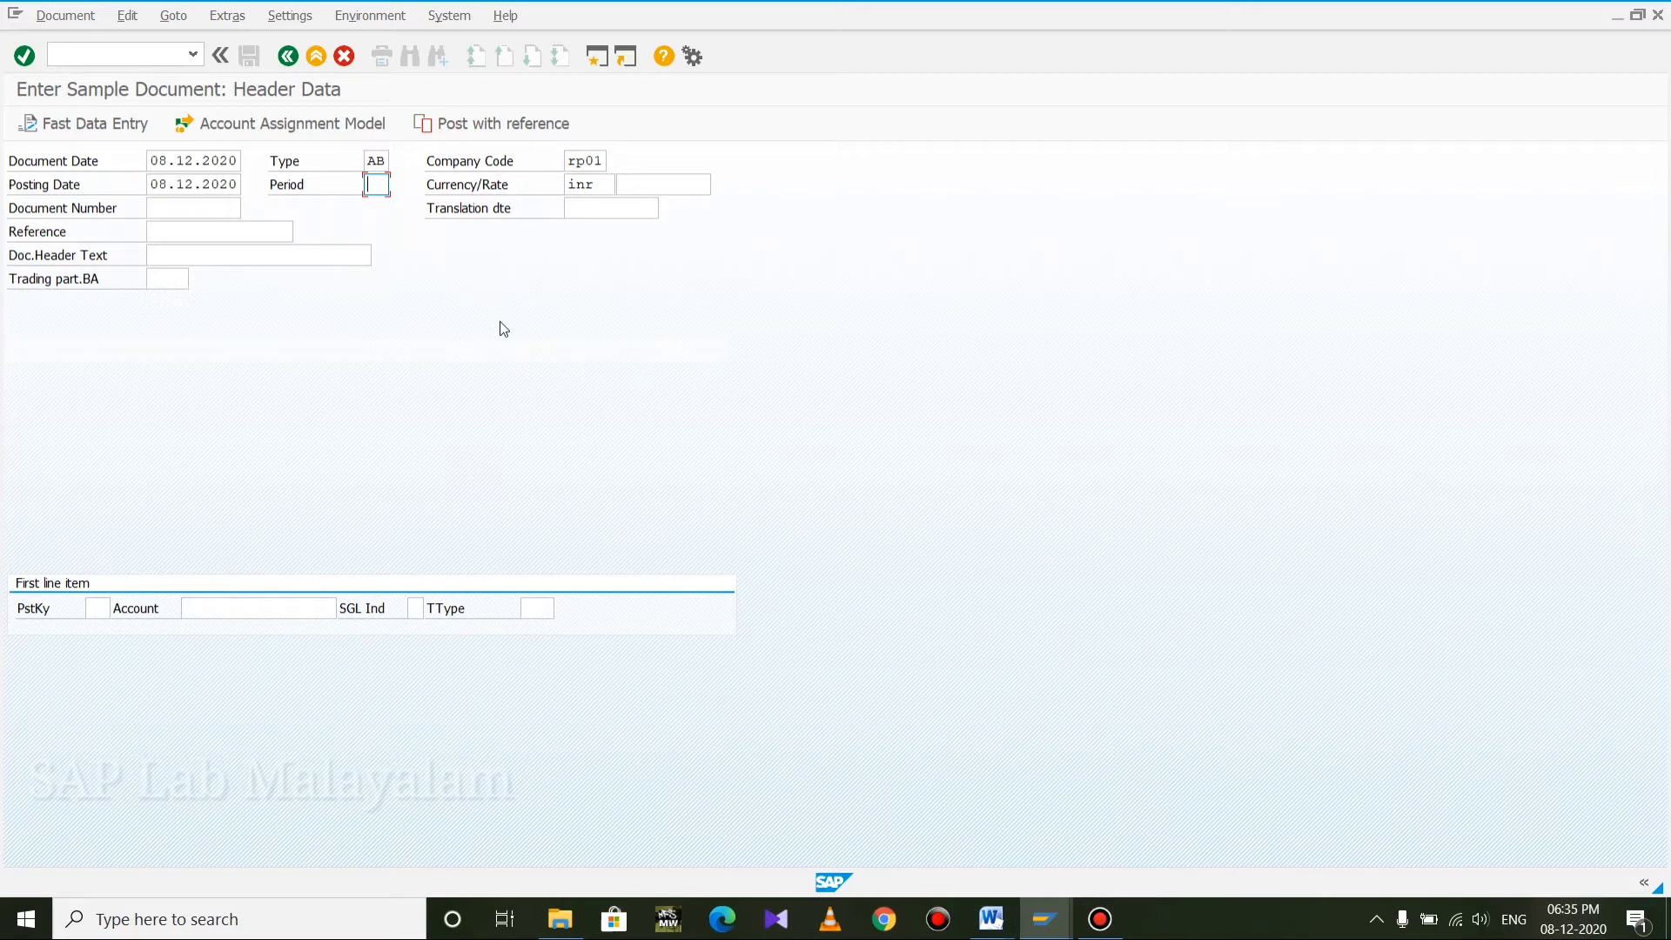
{"action": "type", "text": "9"}
{"action": "left_click", "coordinate": [97, 608]}
Switch to the Work Area document in Word and list Rent, Salary and insurance on separate lines
{"action": "mouse_move", "coordinate": [991, 917]}
{"action": "left_click", "coordinate": [1209, 809]}
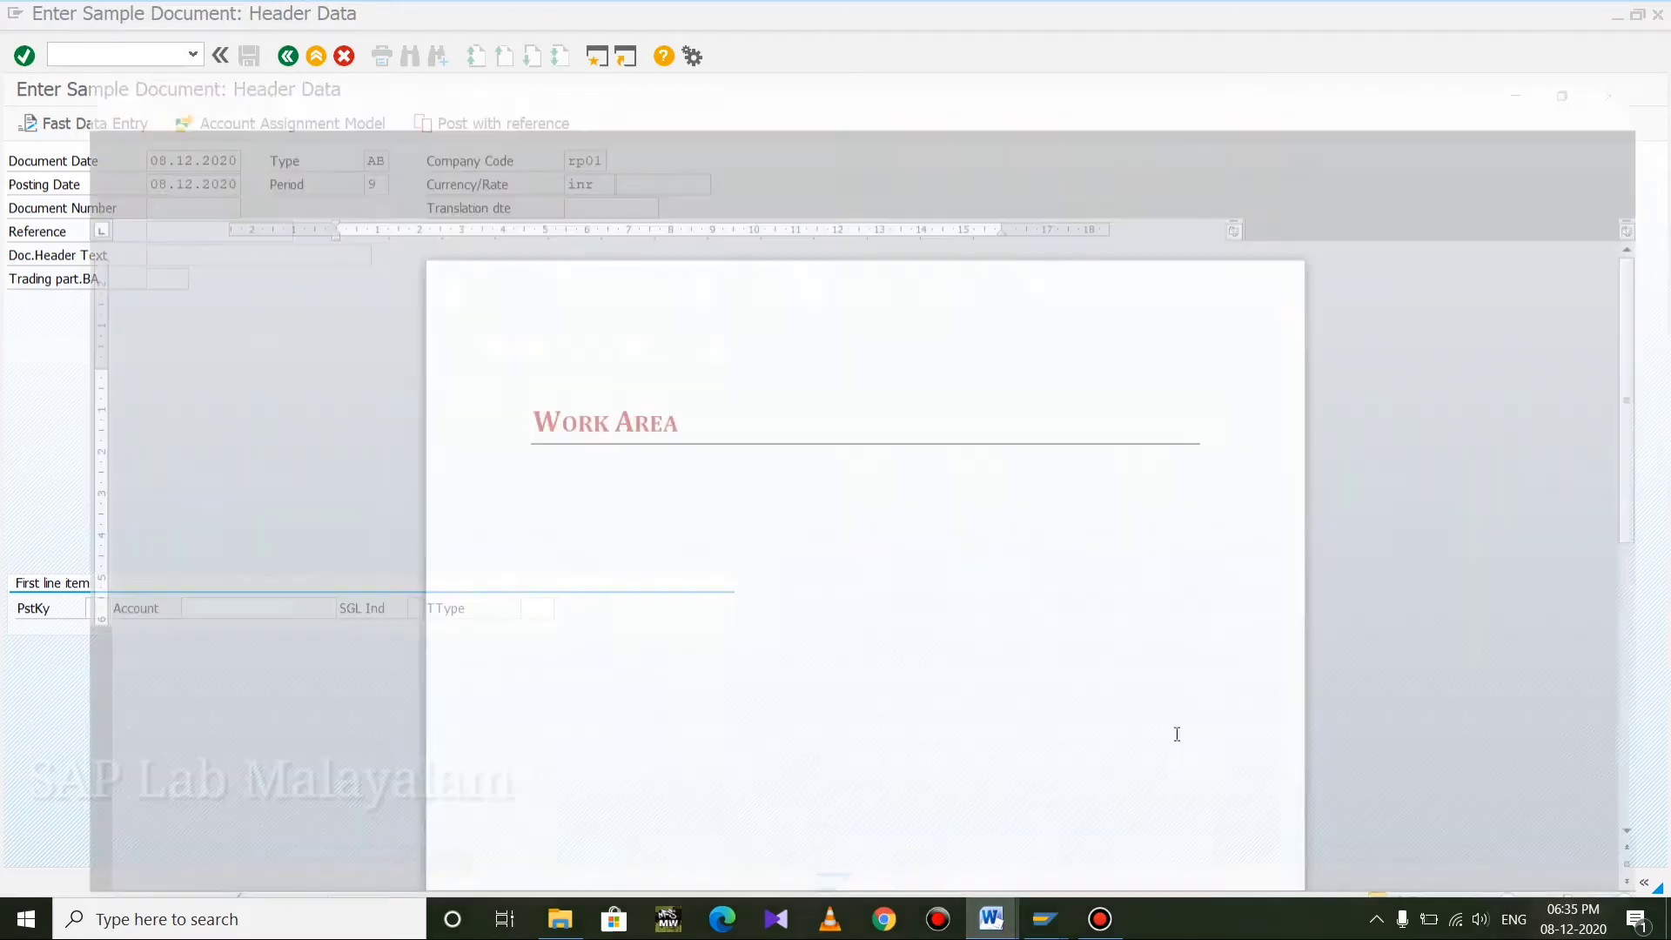
{"action": "left_click", "coordinate": [497, 477]}
{"action": "type", "text": "rent"}
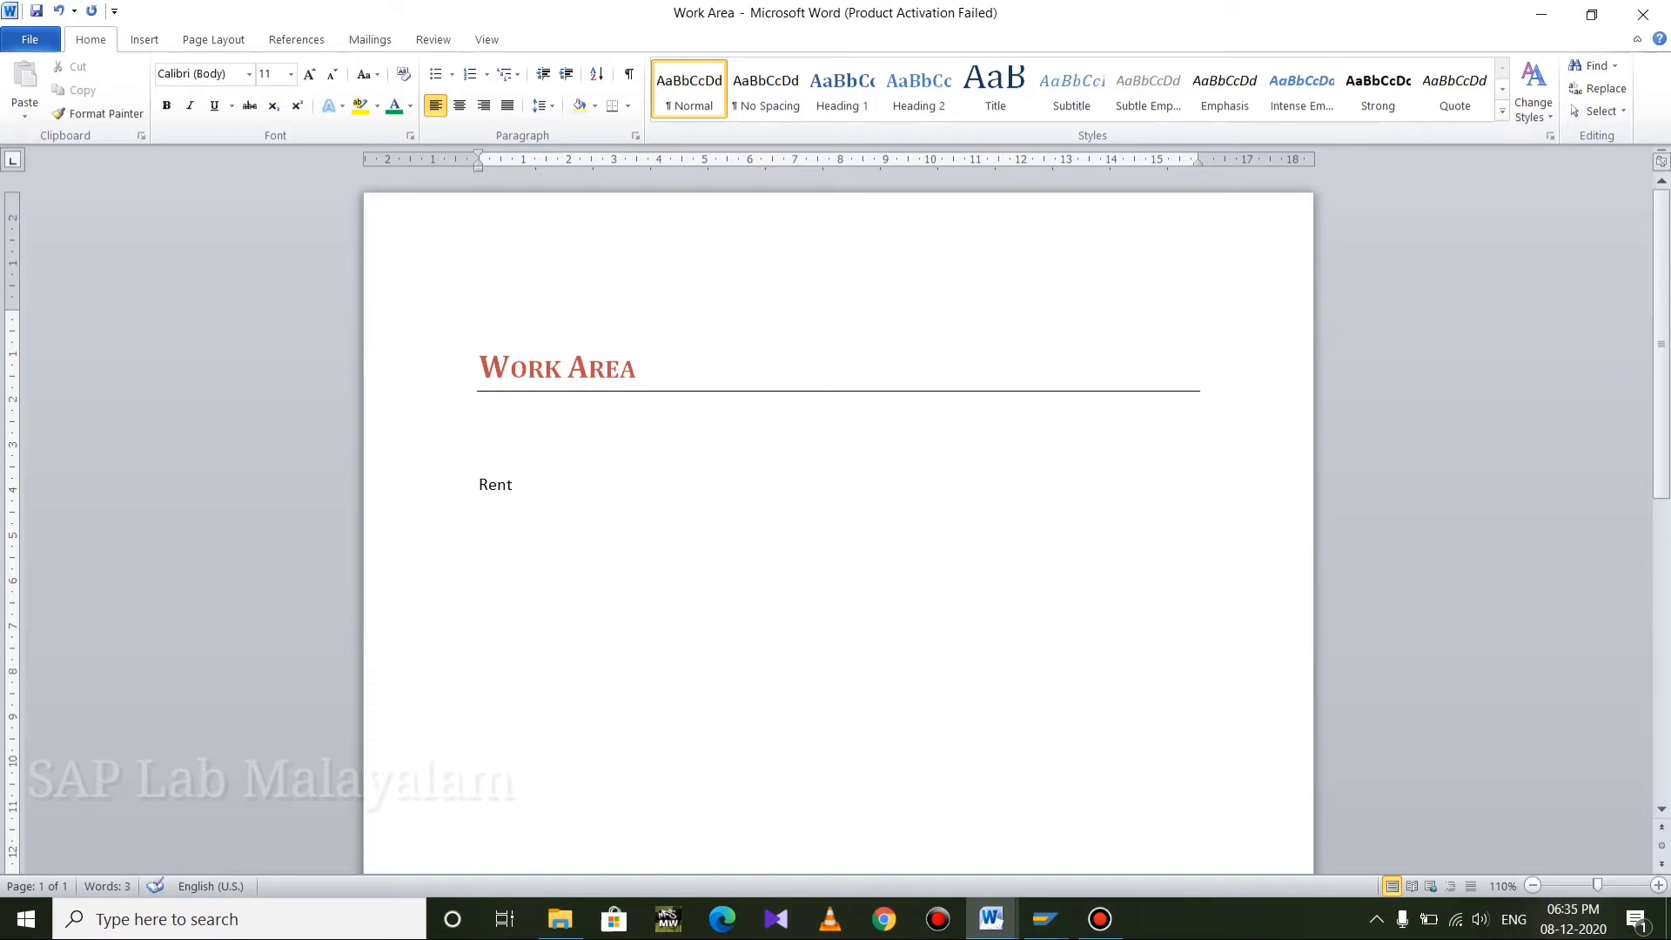
{"action": "key", "text": "Return"}
{"action": "type", "text": "salary"}
{"action": "key", "text": "Return"}
{"action": "type", "text": "insurance"}
{"action": "left_click", "coordinate": [996, 917]}
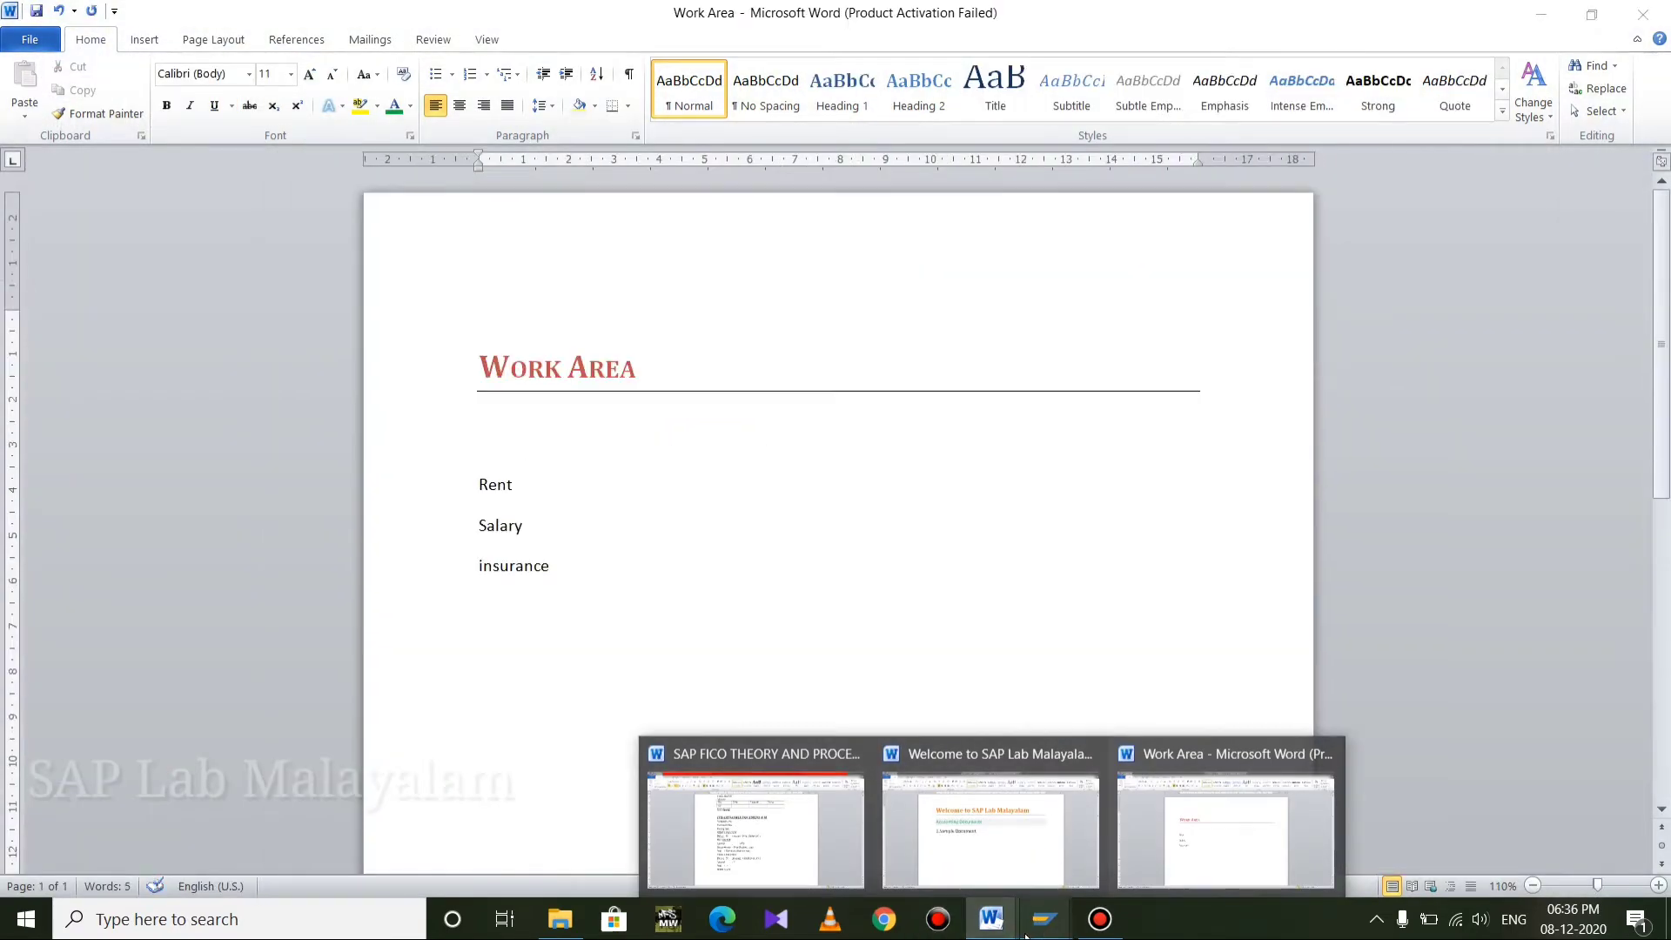
Switch back to SAP and enter the first line item with posting key 40 and the rent account
{"action": "mouse_move", "coordinate": [1044, 918]}
{"action": "left_click", "coordinate": [1134, 827]}
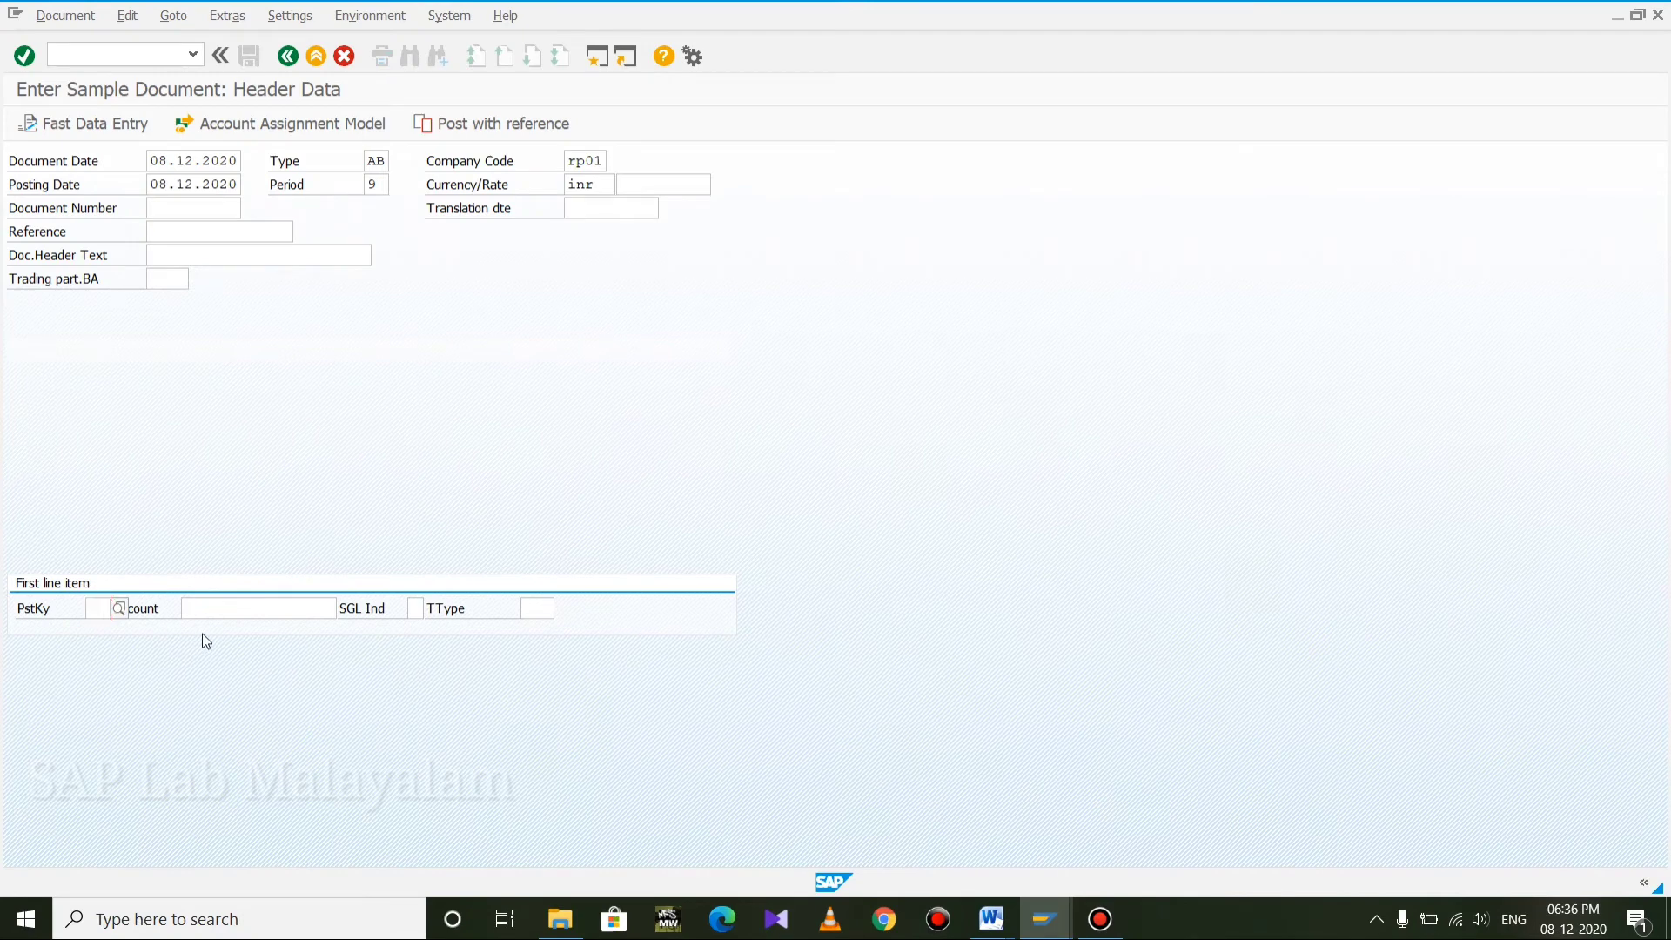
{"action": "type", "text": "40"}
{"action": "key", "text": "Tab"}
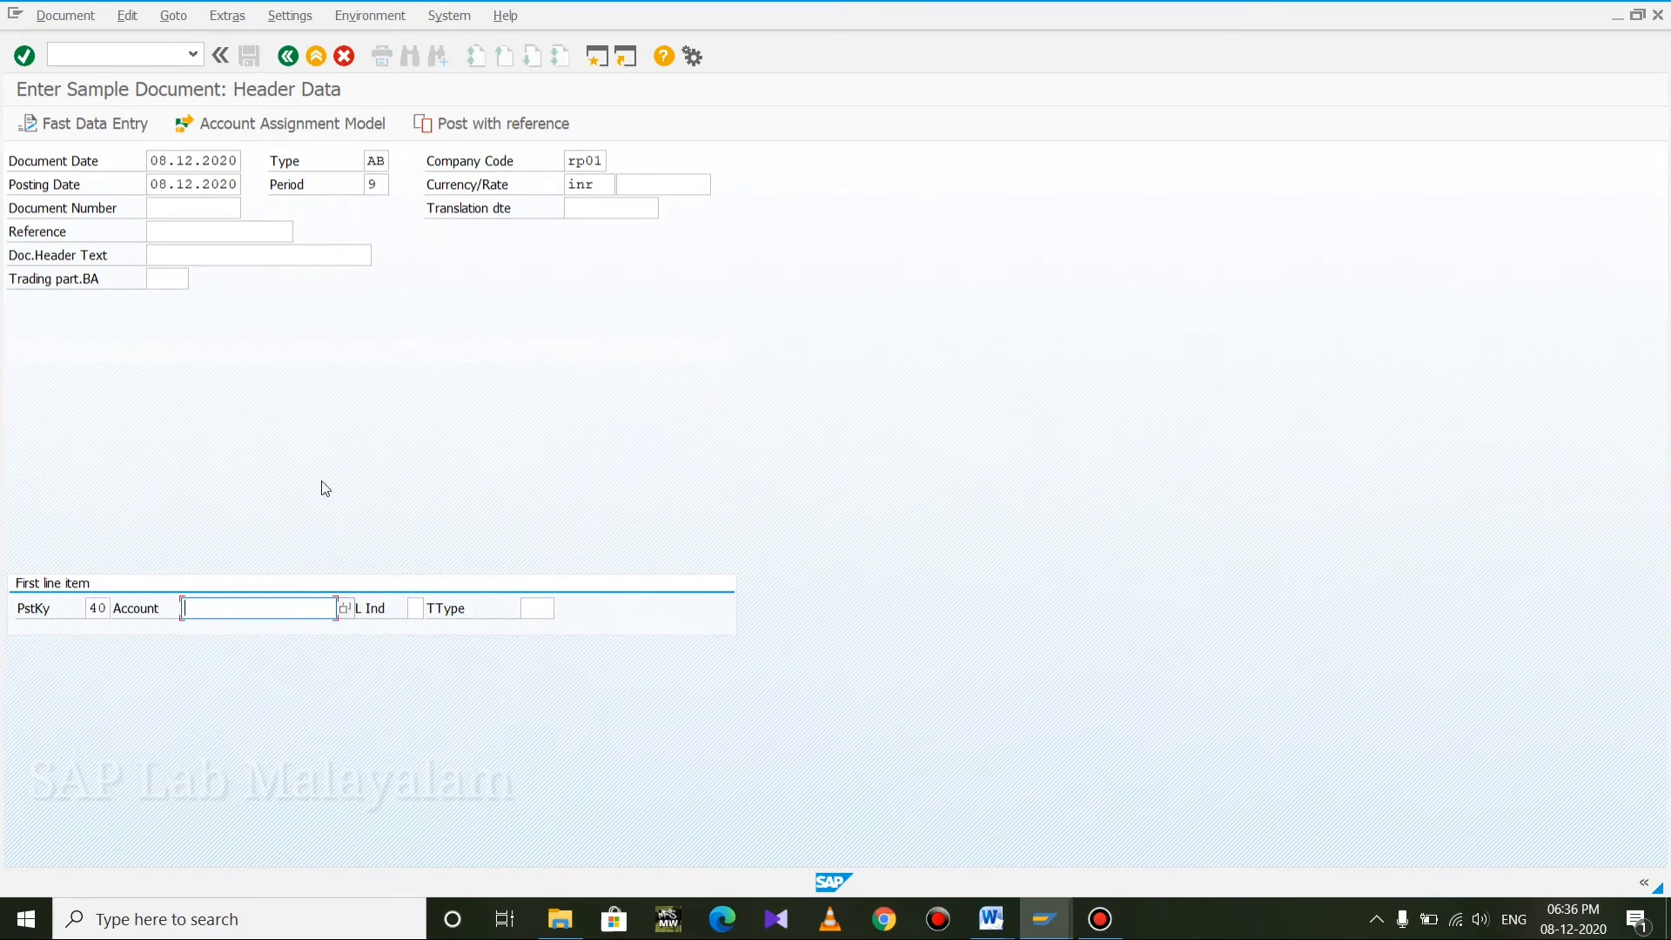
{"action": "left_click", "coordinate": [345, 607]}
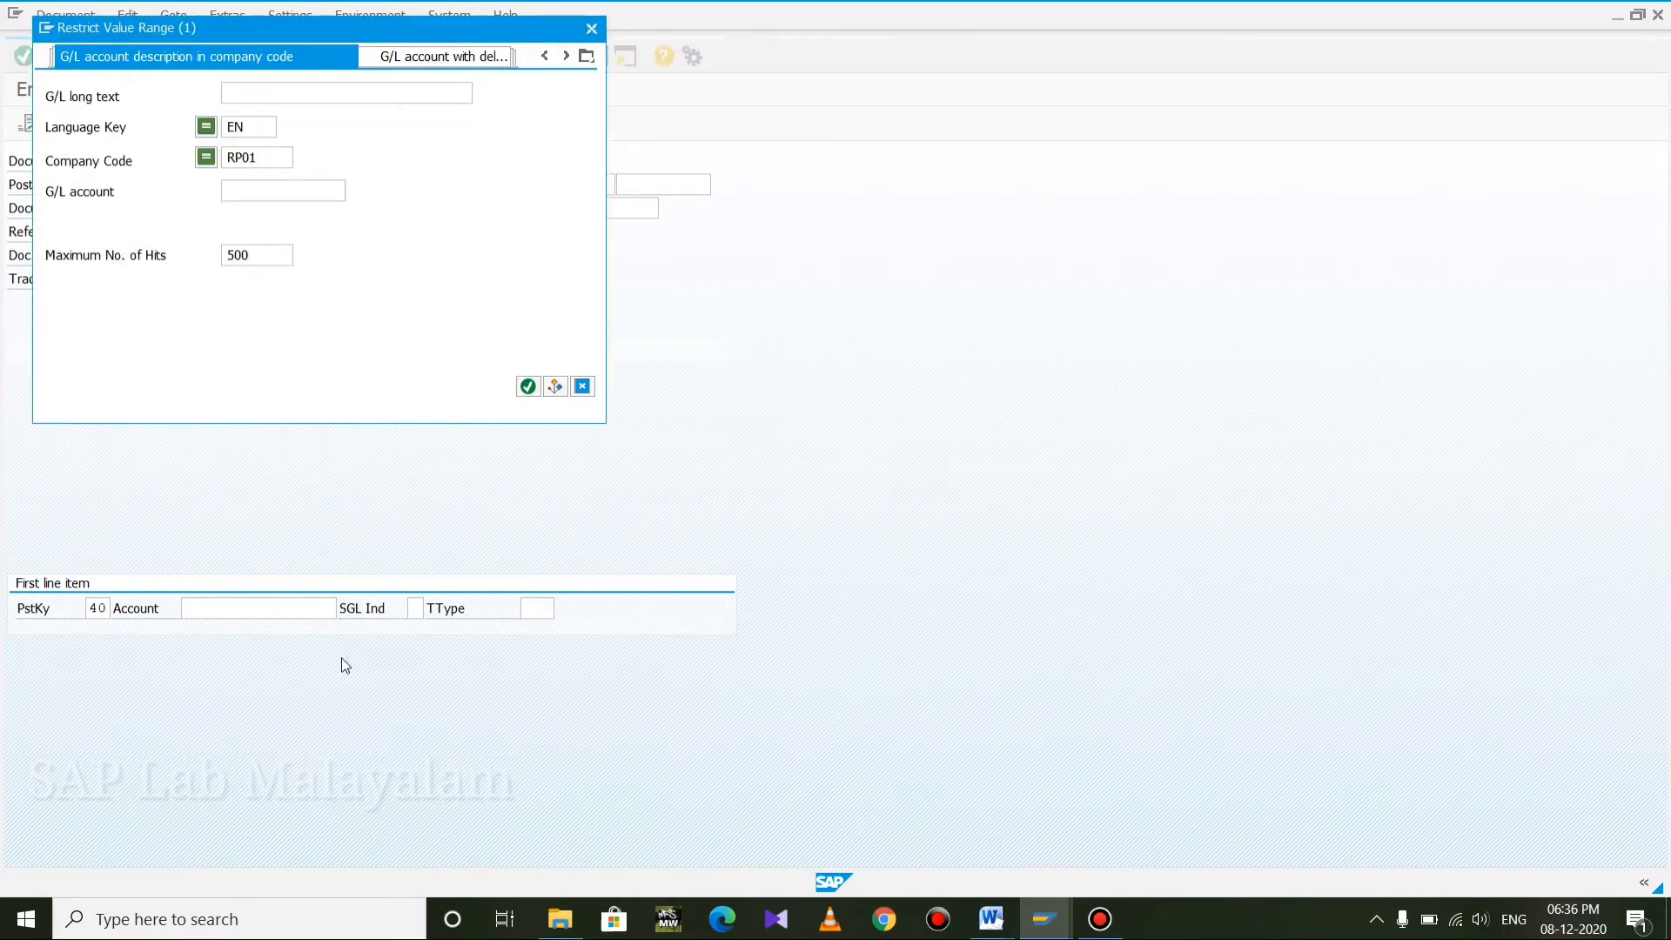
{"action": "key", "text": "Return"}
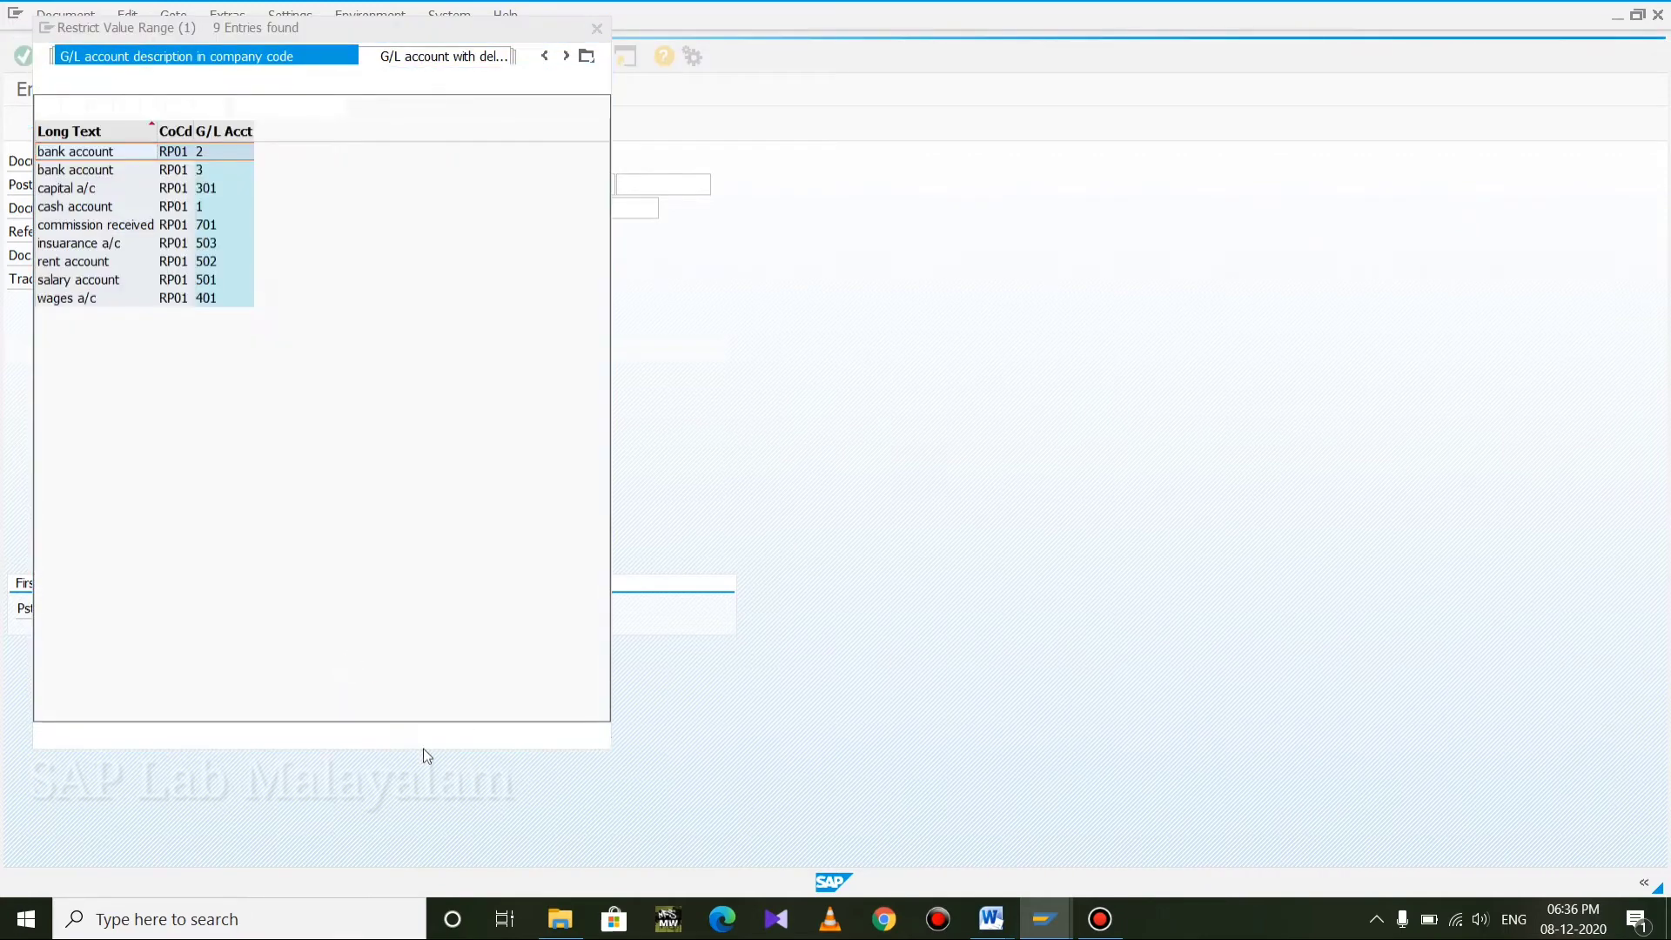
{"action": "double_click", "coordinate": [109, 261]}
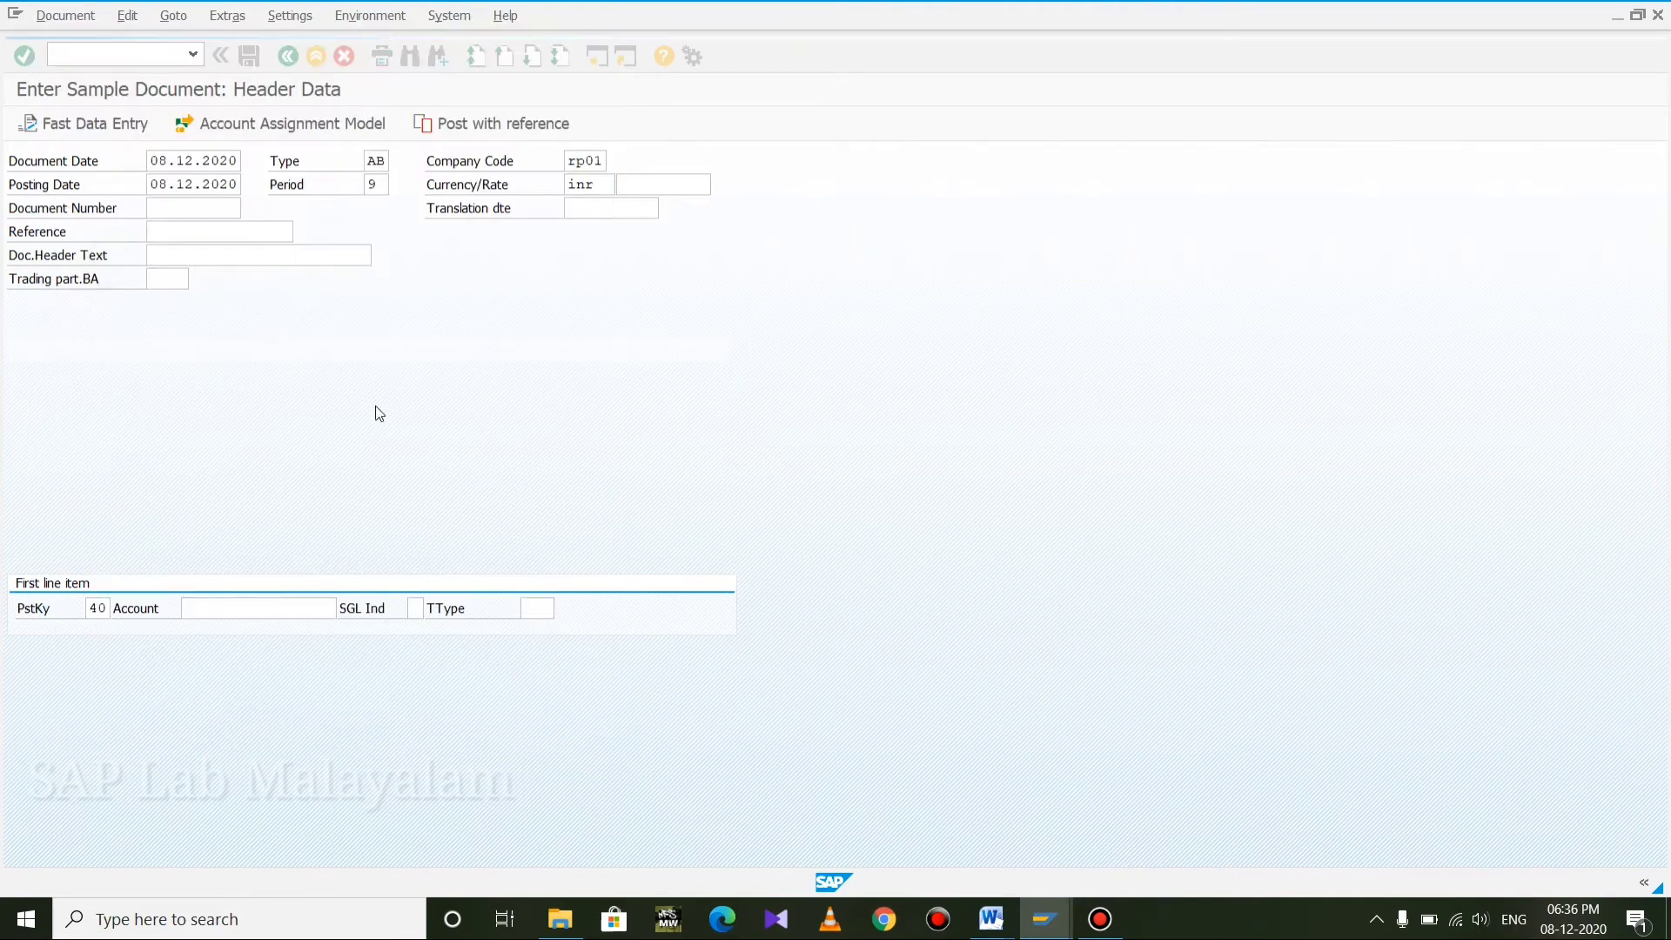
{"action": "key", "text": "Return"}
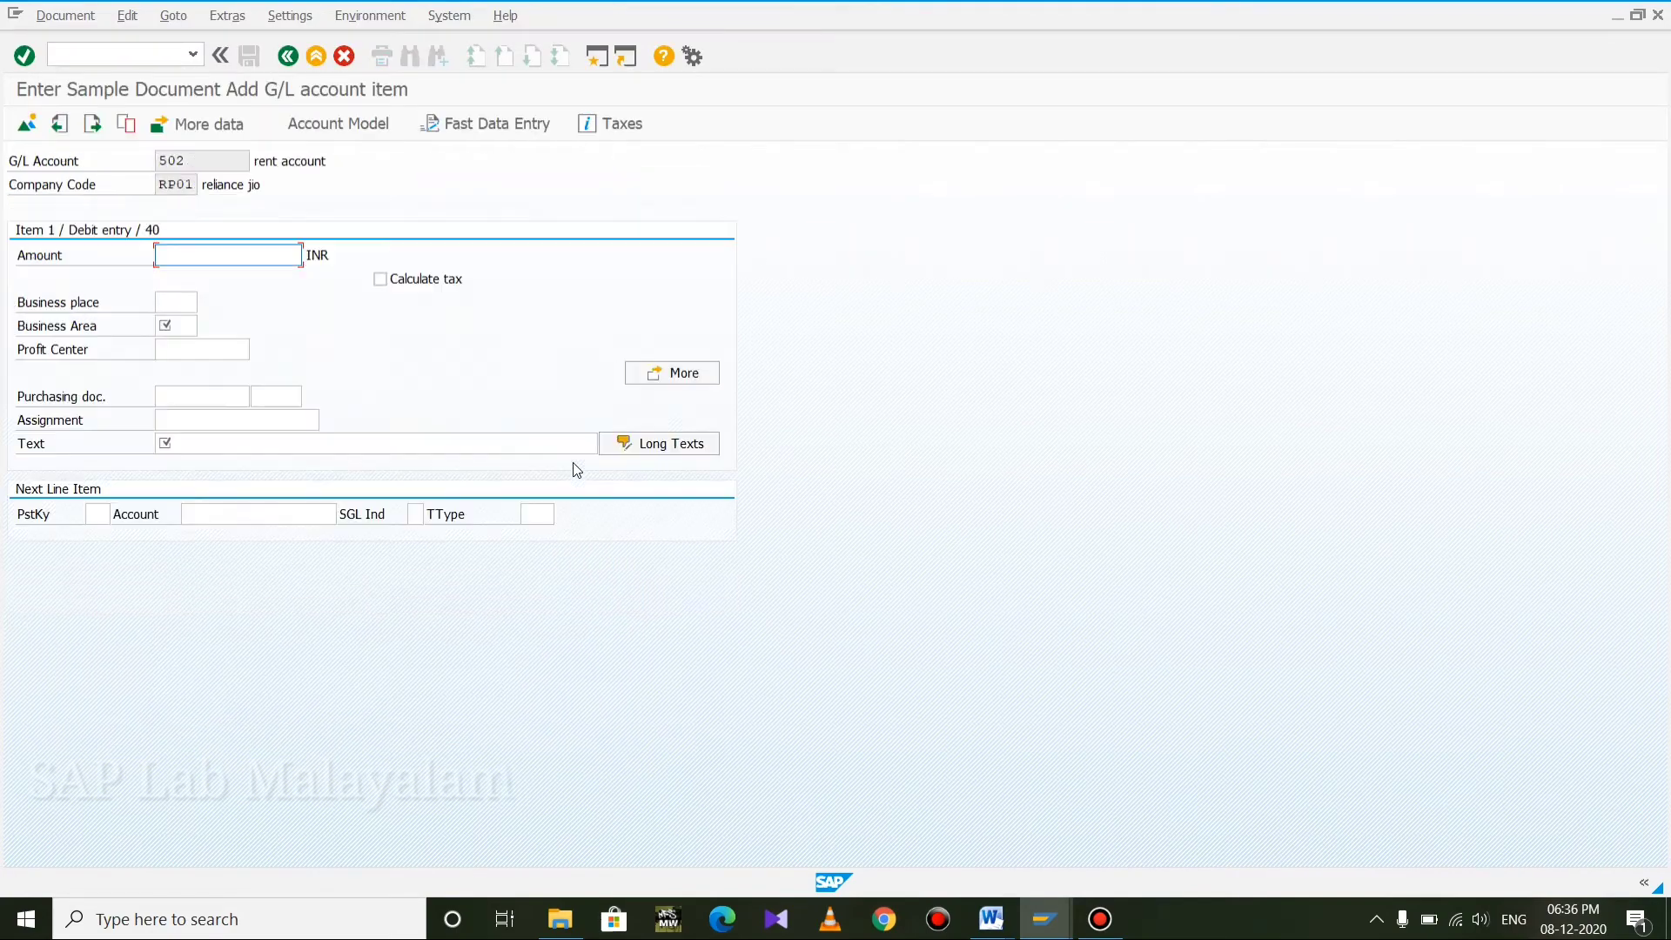
Set the rent debit item's amount to 25000 and its business area to kl
{"action": "type", "text": "25000"}
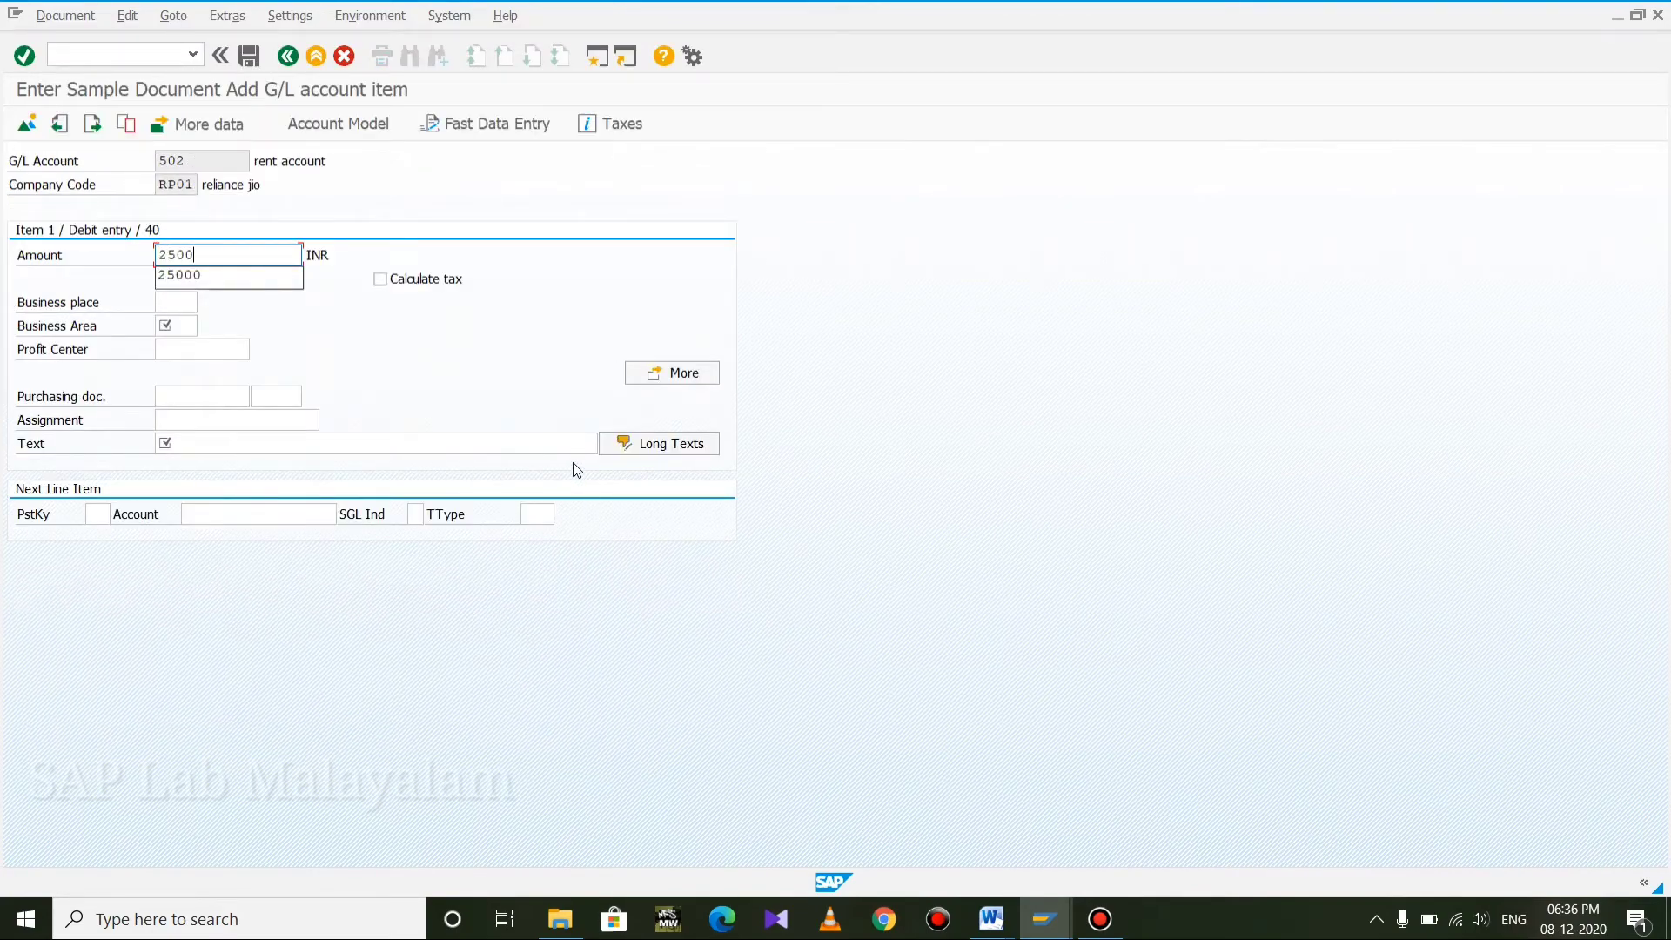
{"action": "left_click", "coordinate": [192, 334]}
{"action": "type", "text": "KL"}
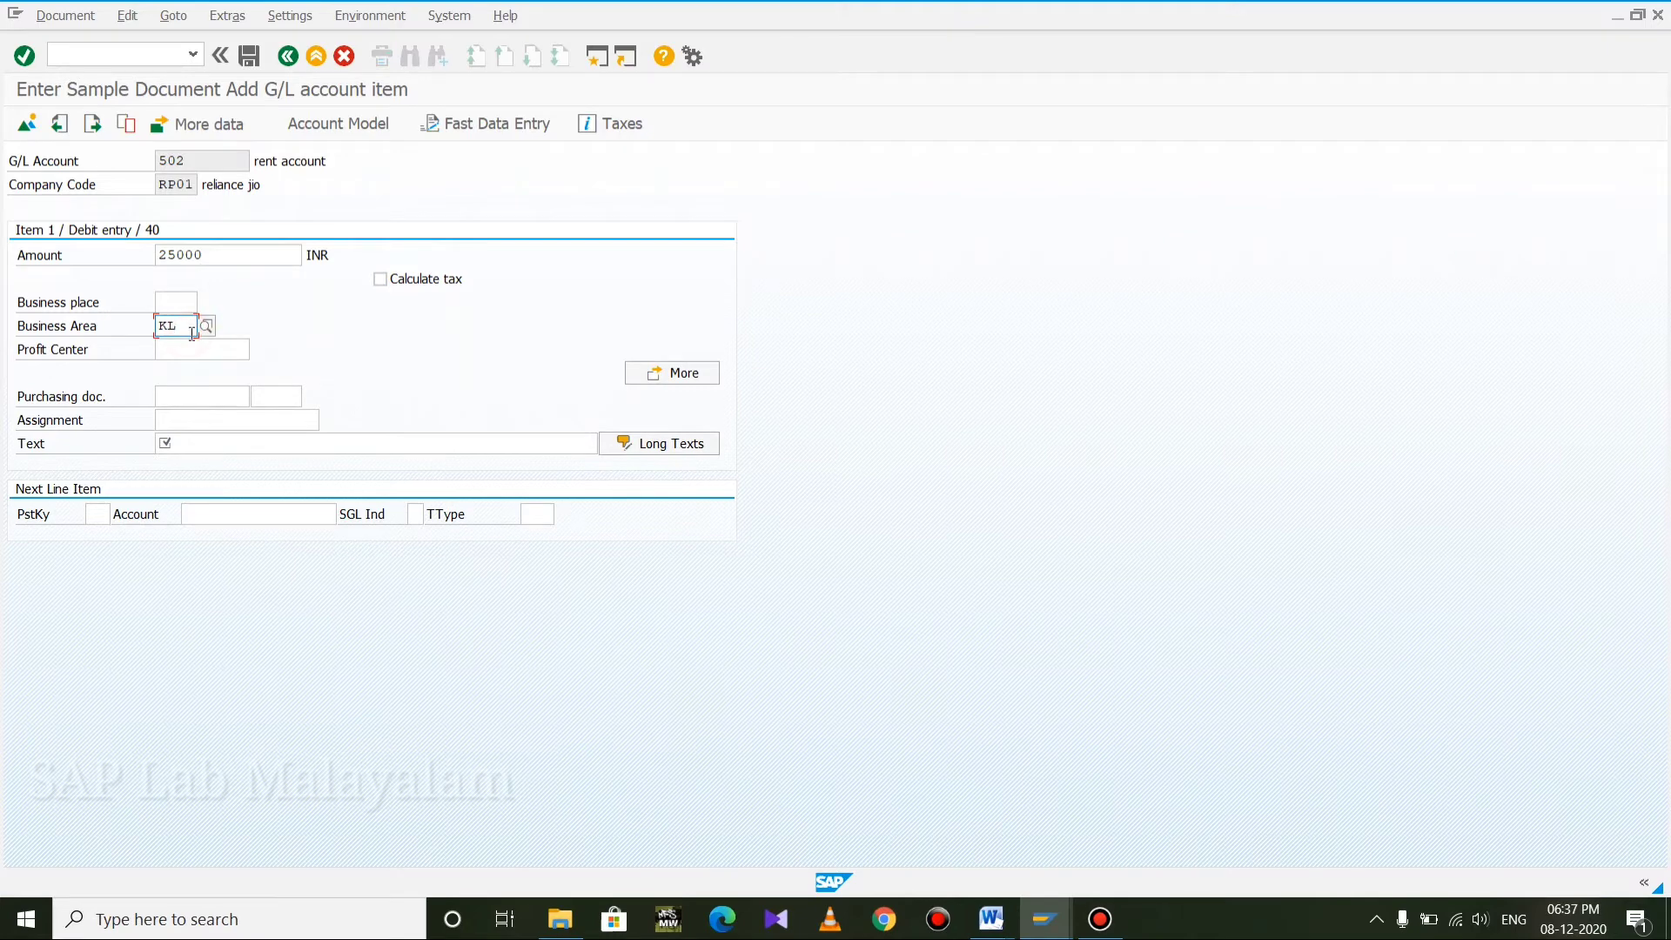
{"action": "key", "text": "BackSpace"}
{"action": "key", "text": "BackSpace"}
{"action": "type", "text": "KL"}
{"action": "key", "text": "BackSpace"}
{"action": "key", "text": "BackSpace"}
{"action": "type", "text": "kl"}
Set the debit item's text to RENT PAID - SAMPLE and go to the next line item's posting key
{"action": "key", "text": "Tab"}
{"action": "key", "text": "Tab"}
{"action": "key", "text": "Tab"}
{"action": "key", "text": "Tab"}
{"action": "key", "text": "Tab"}
{"action": "key", "text": "Tab"}
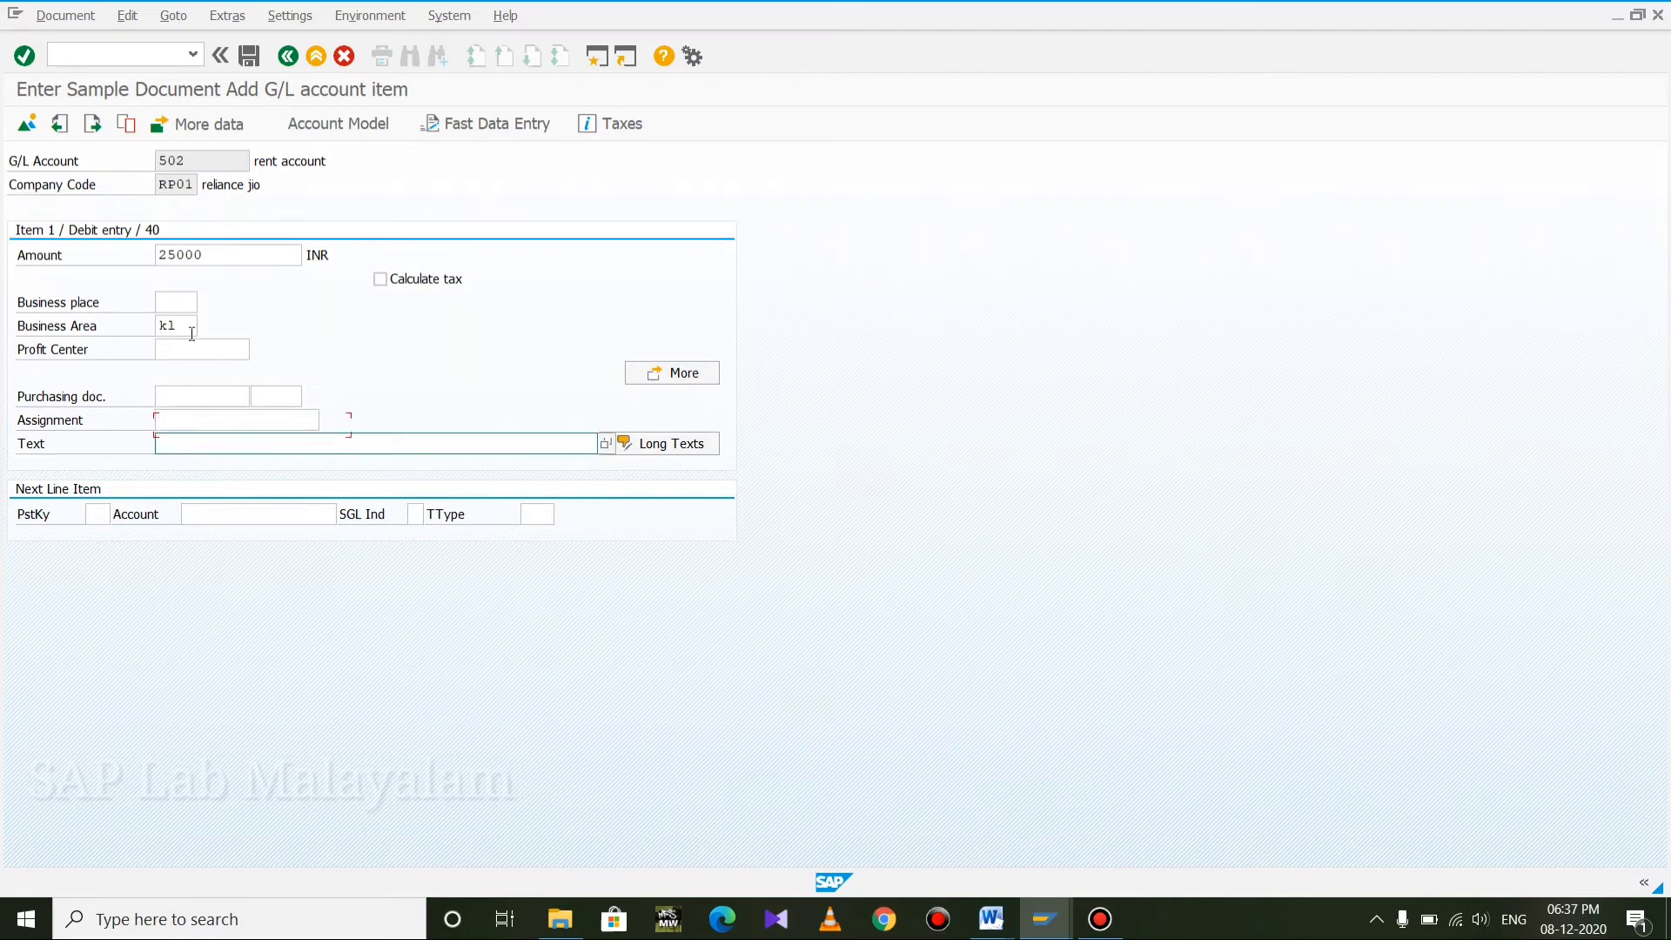
{"action": "type", "text": "re"}
{"action": "key", "text": "Down"}
{"action": "key", "text": "Return"}
{"action": "key", "text": "Tab"}
{"action": "key", "text": "Tab"}
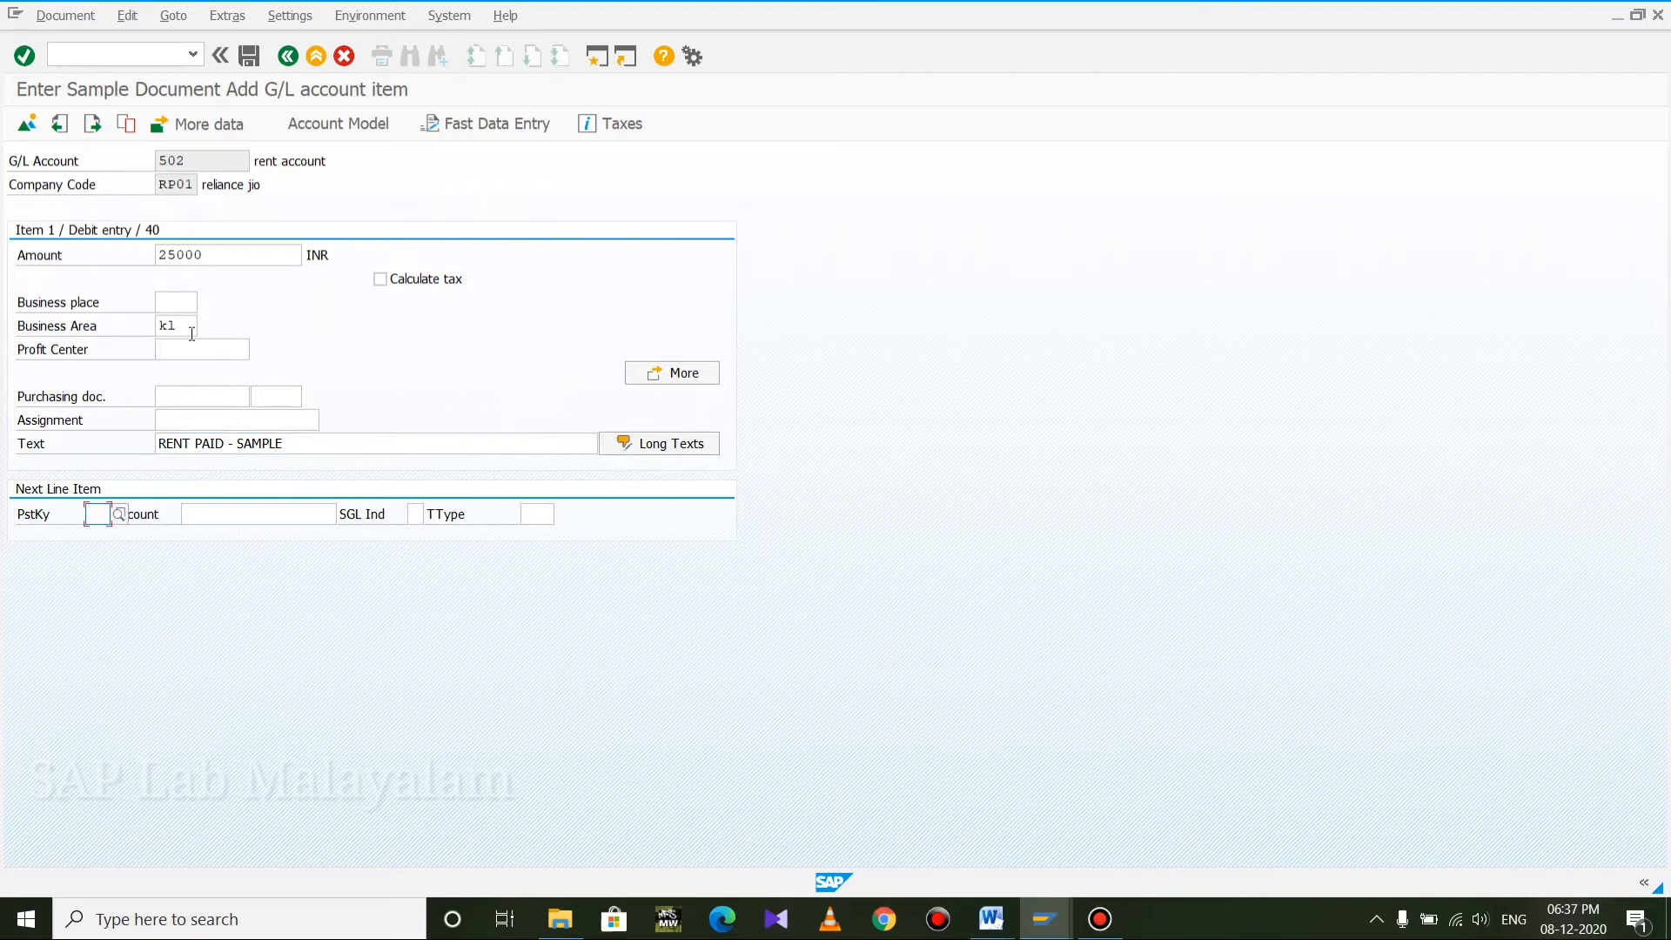
Enter the next line item with posting key 50 and the cash account, G/L account 1, and go to its details
{"action": "type", "text": "50"}
{"action": "key", "text": "Tab"}
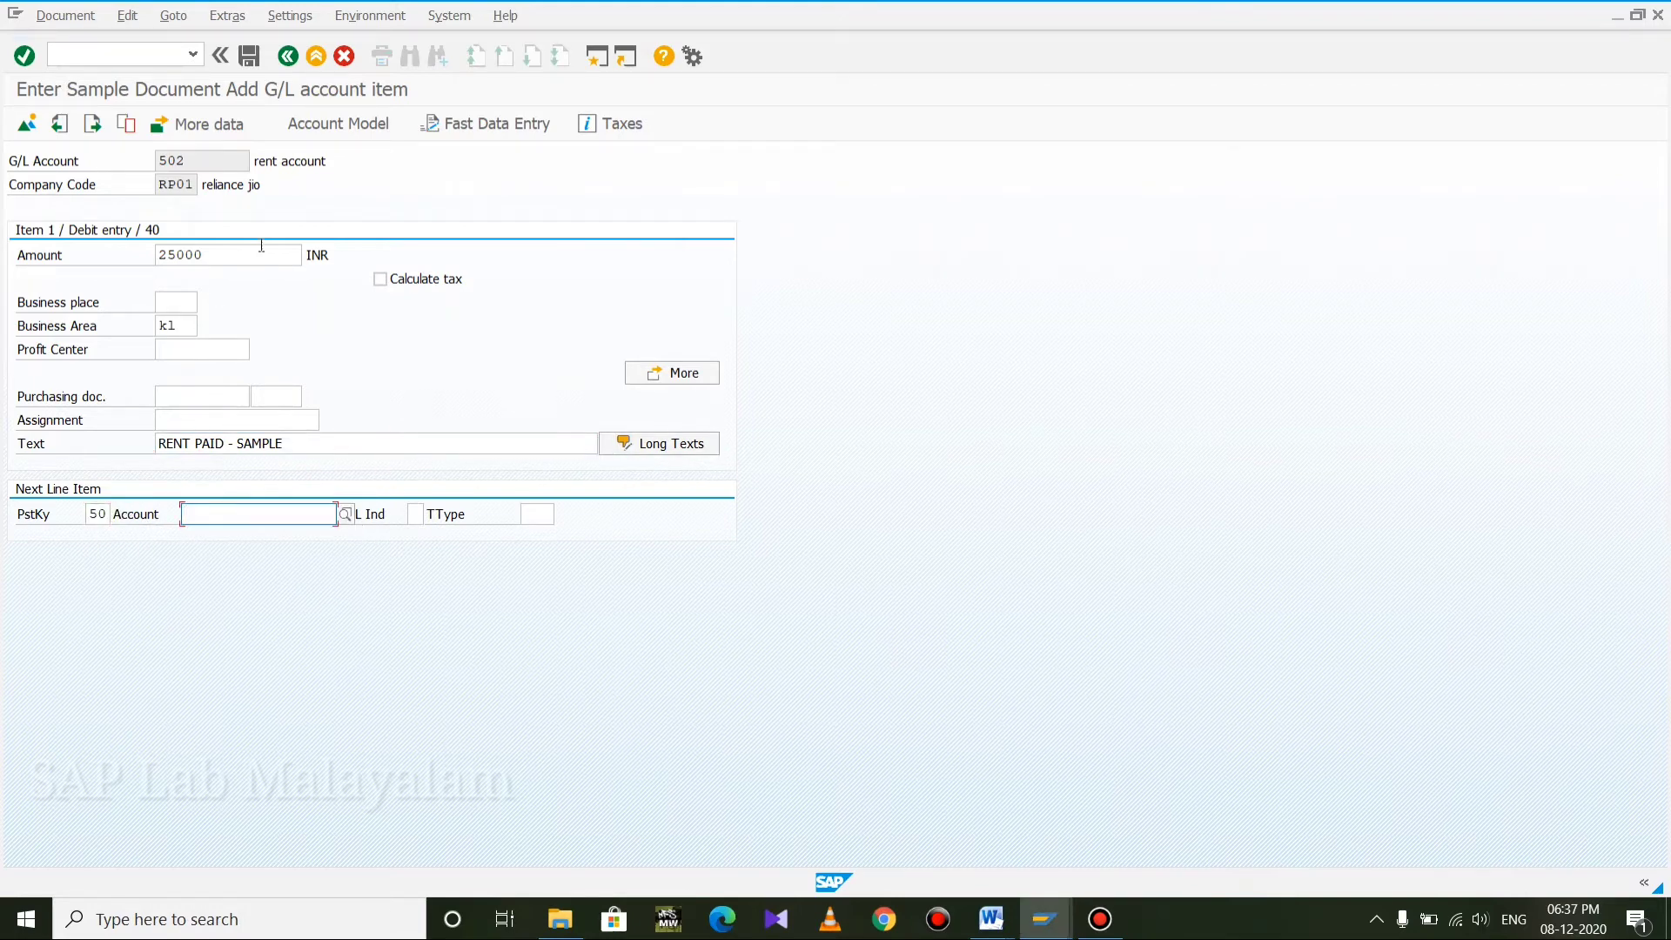
{"action": "left_click", "coordinate": [345, 513]}
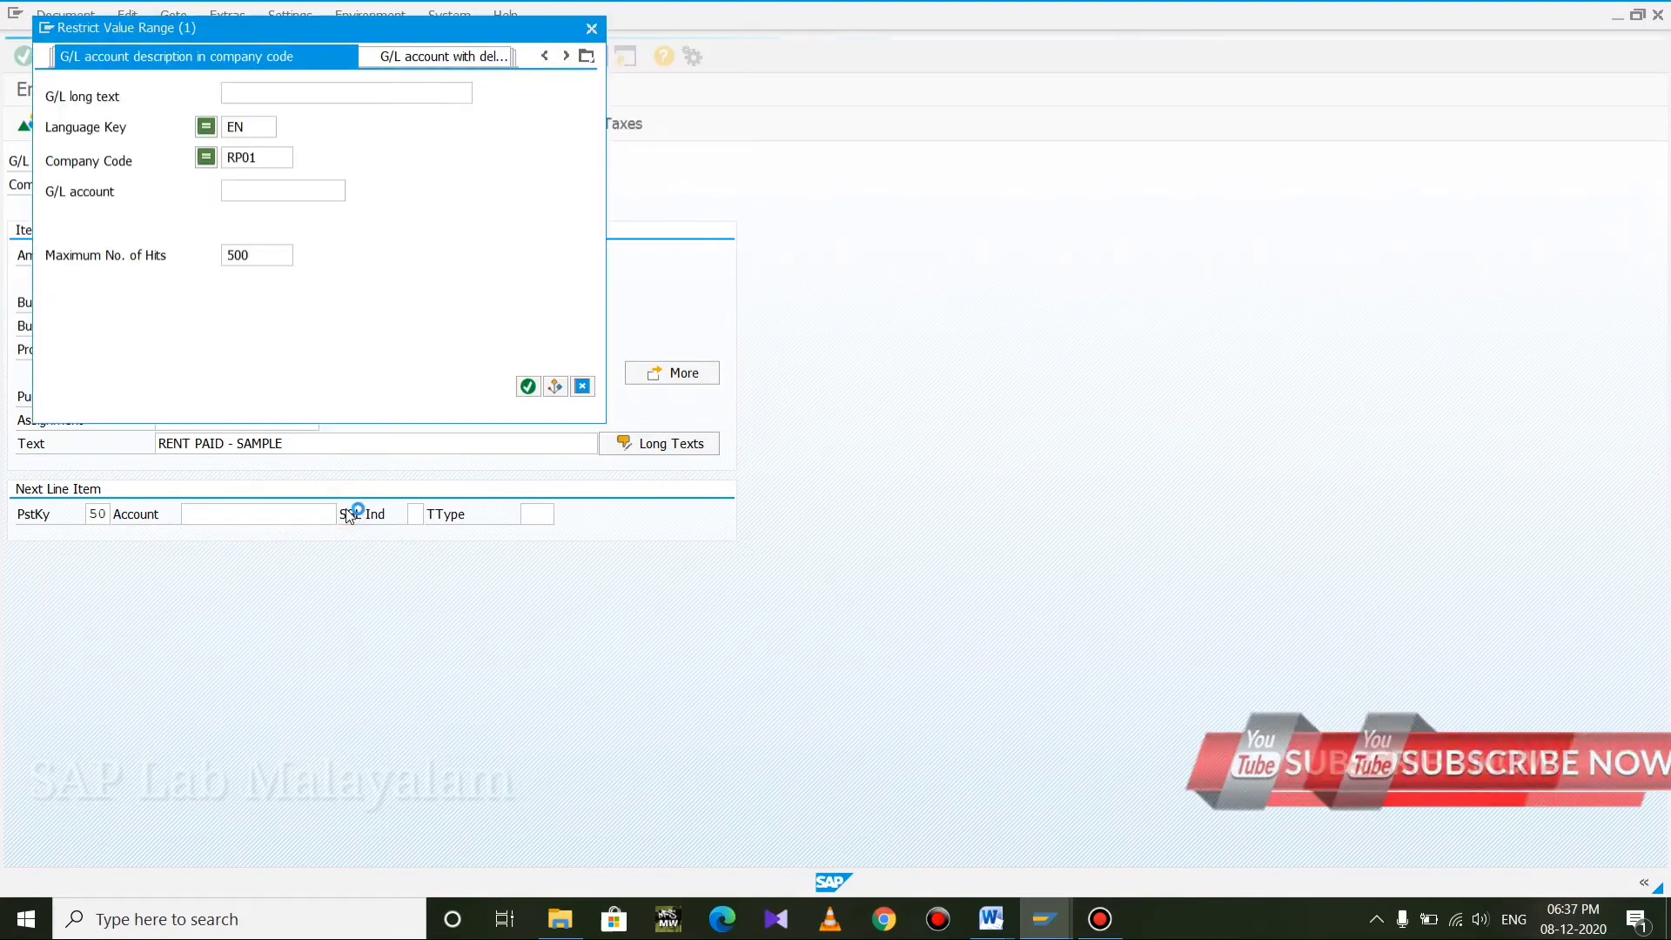
{"action": "key", "text": "Return"}
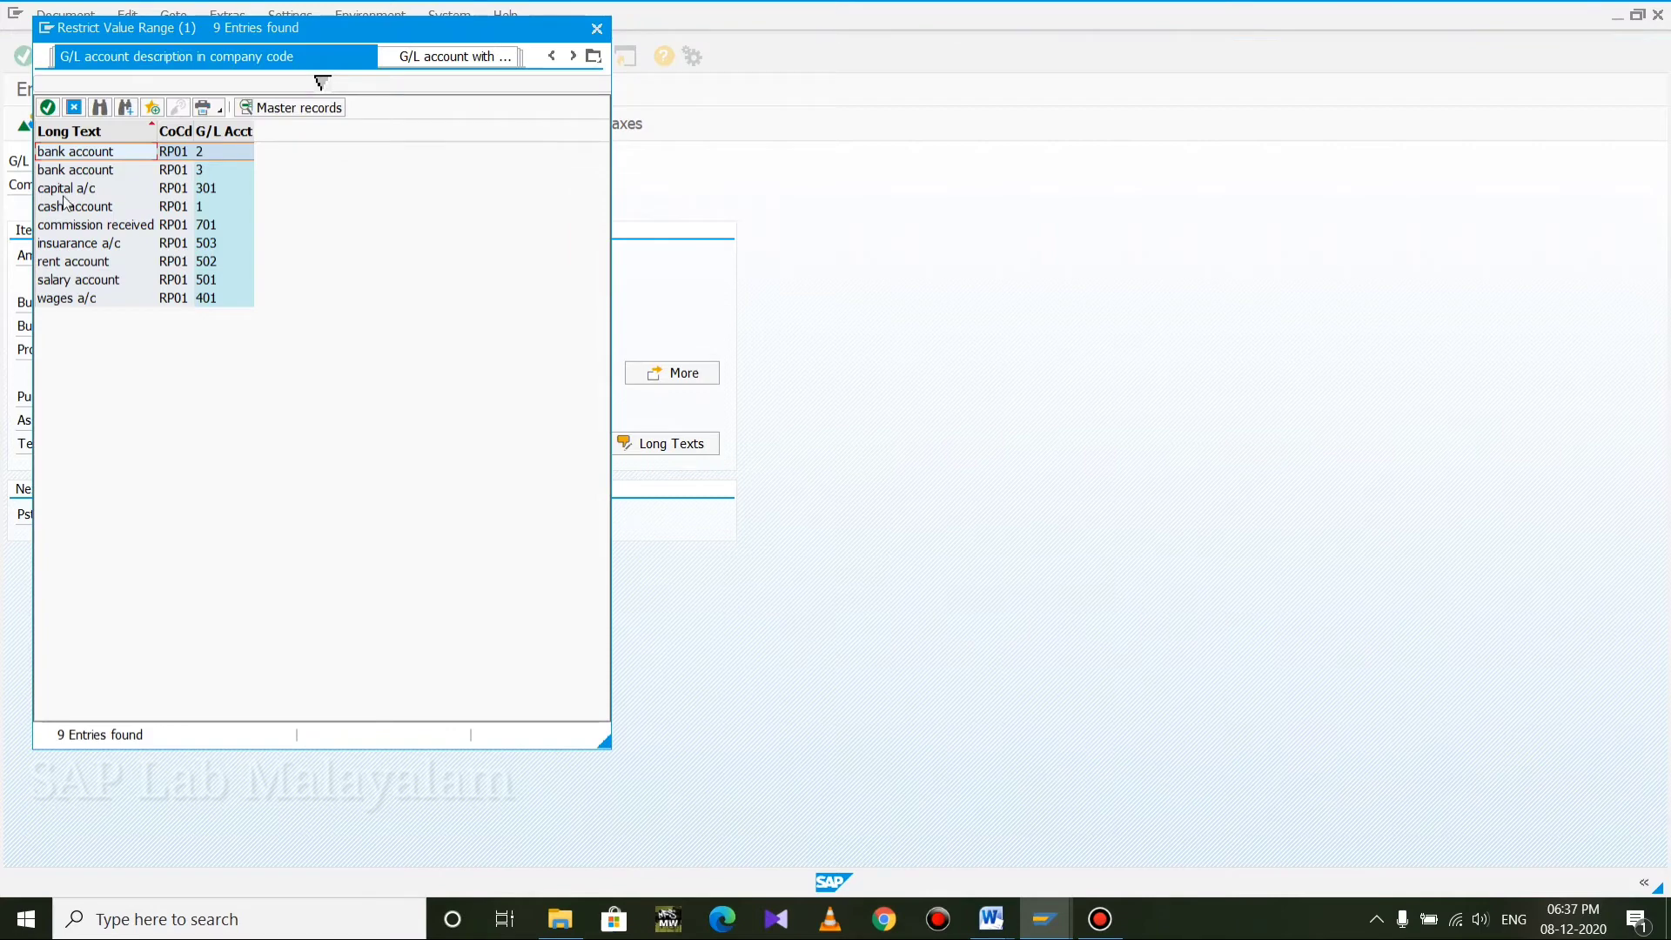
{"action": "double_click", "coordinate": [70, 206]}
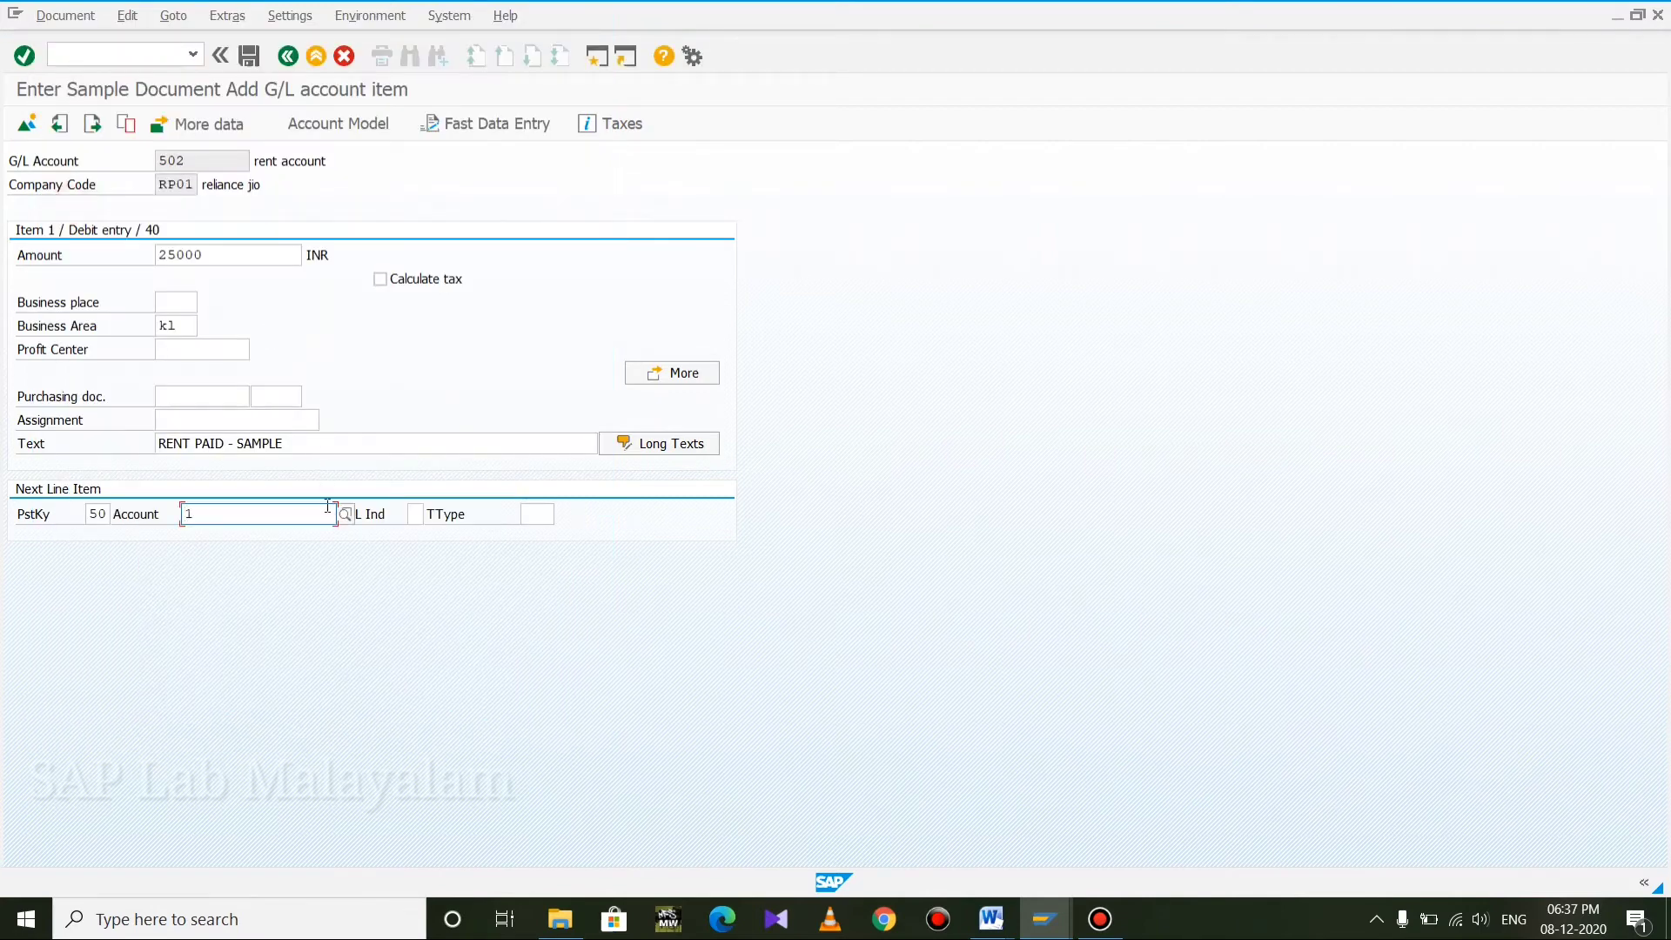
{"action": "key", "text": "Return"}
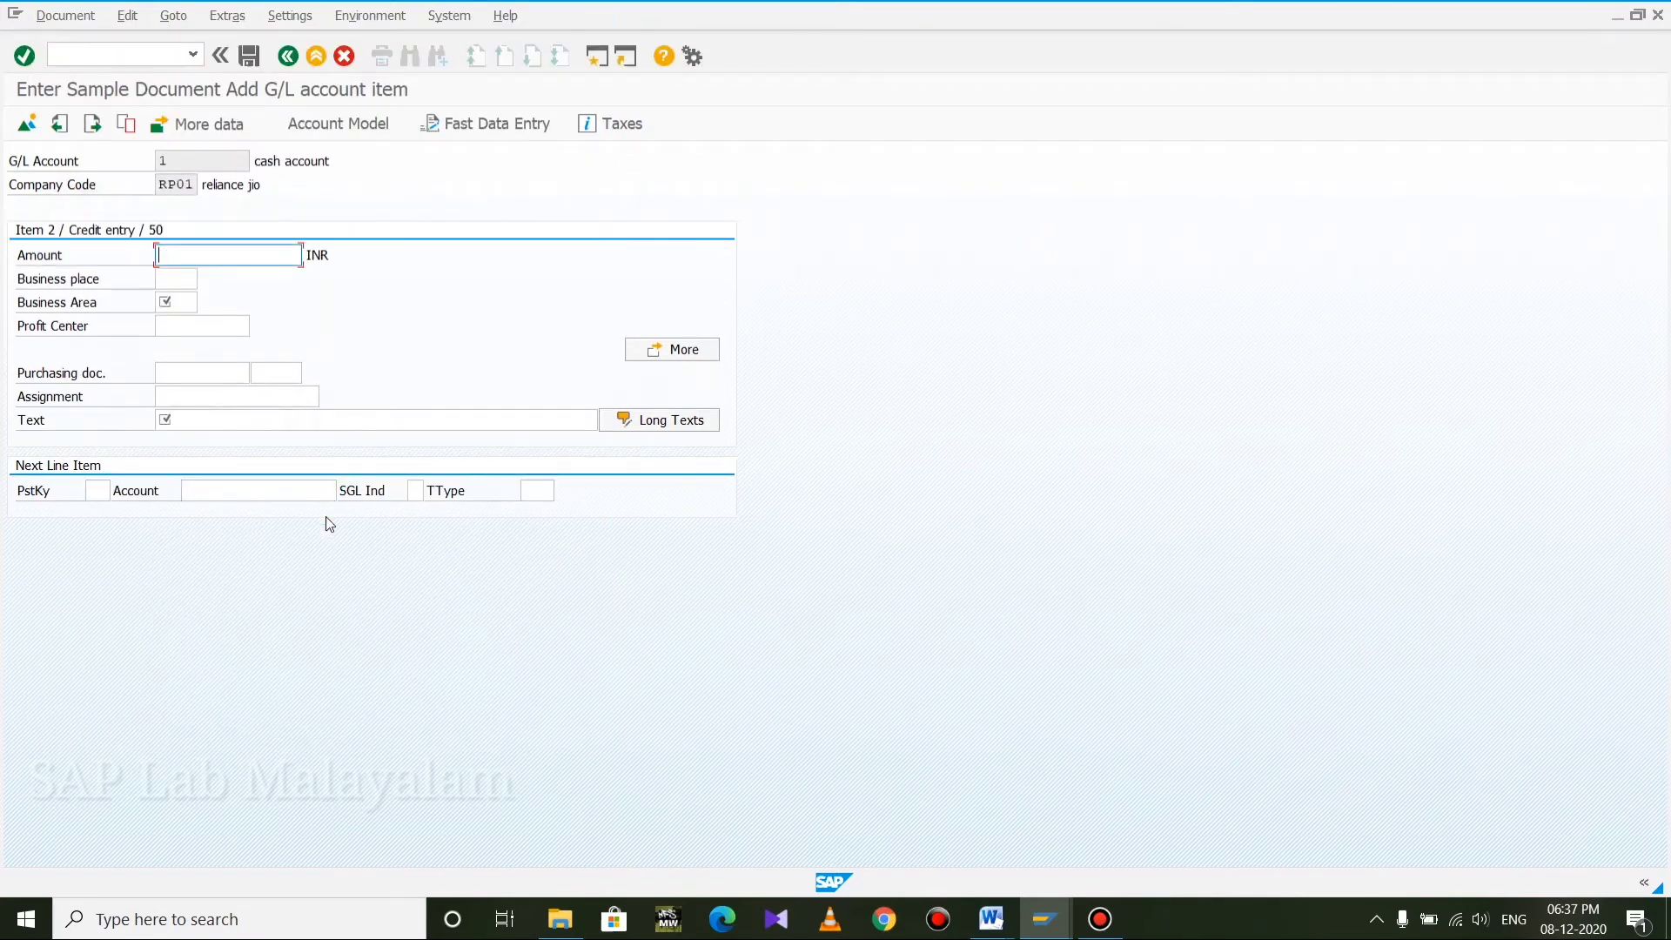
Set the cash credit item's amount to * and its business area to KL
{"action": "type", "text": "*"}
{"action": "key", "text": "Tab"}
{"action": "key", "text": "Tab"}
{"action": "key", "text": "Tab"}
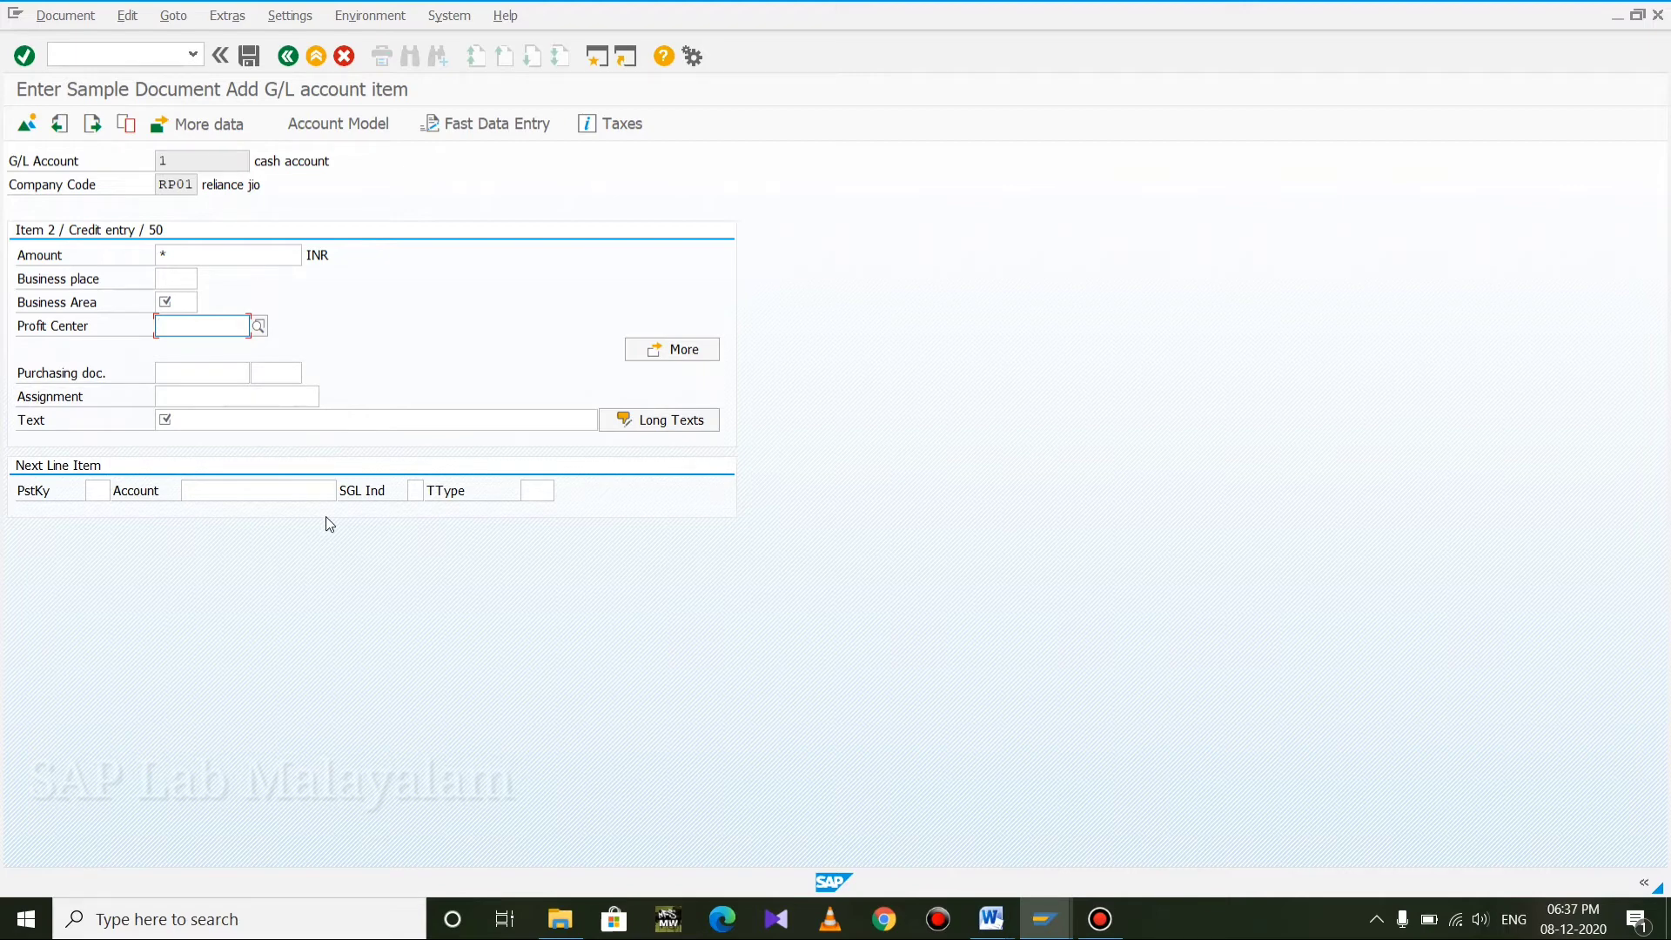
{"action": "key", "text": "shift+Tab"}
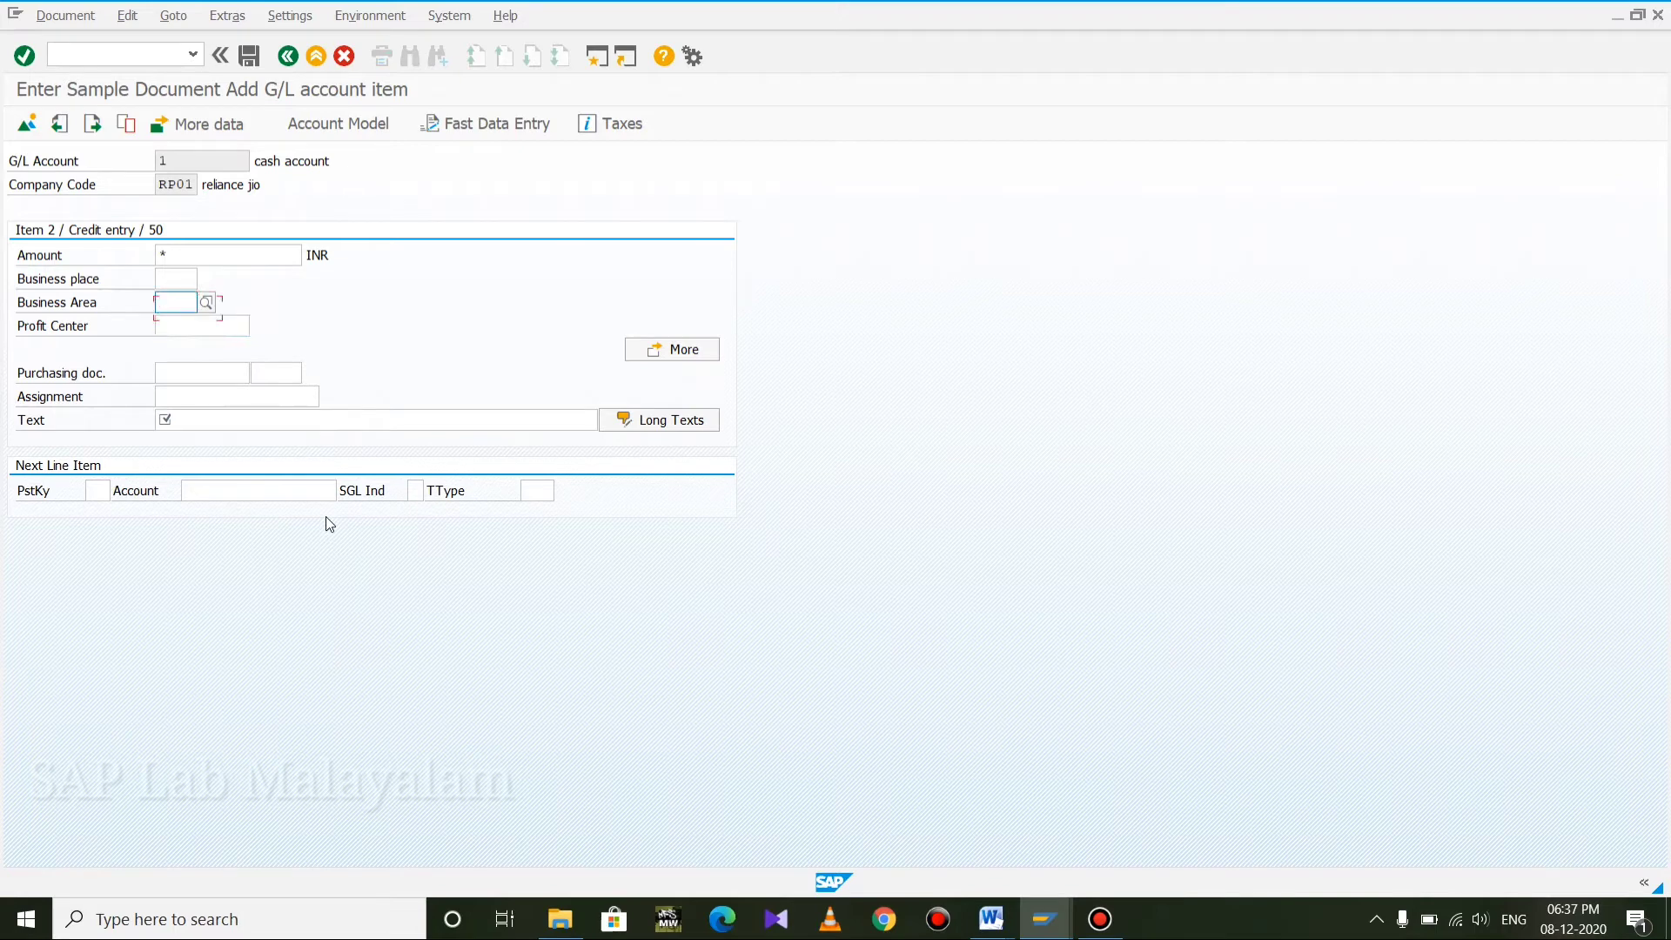
{"action": "type", "text": "KL"}
Copy the rent text into the cash credit item with + and save the sample document
{"action": "key", "text": "Tab"}
{"action": "key", "text": "Tab"}
{"action": "key", "text": "Tab"}
{"action": "key", "text": "Tab"}
{"action": "key", "text": "Tab"}
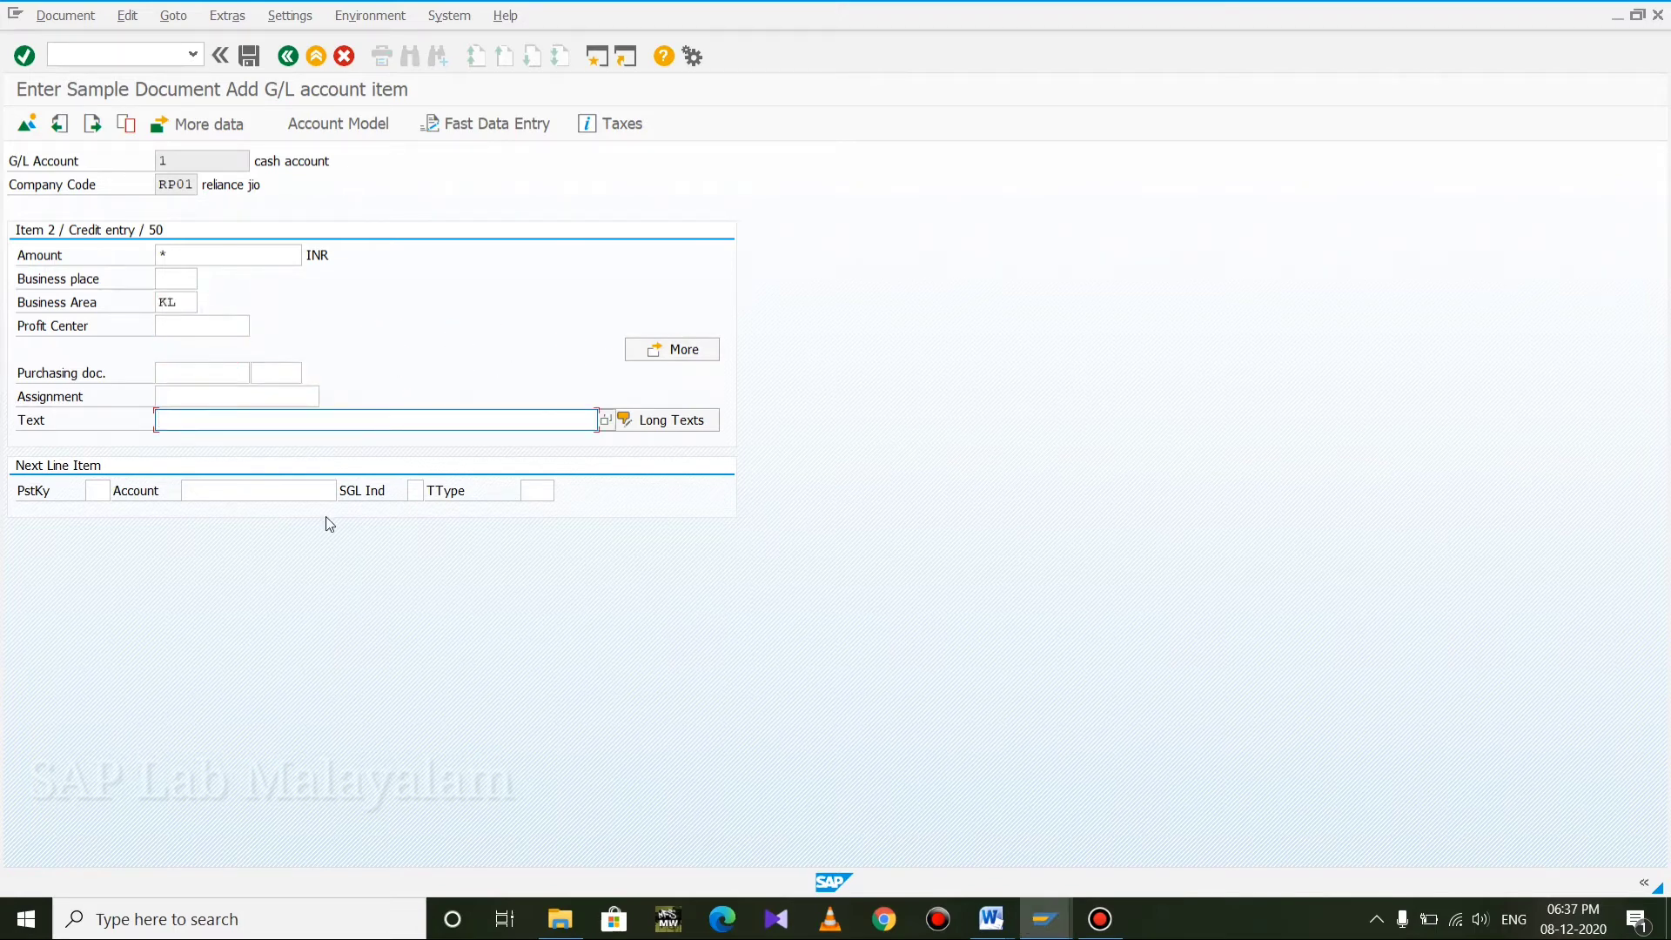
{"action": "type", "text": "+"}
{"action": "key", "text": "Return"}
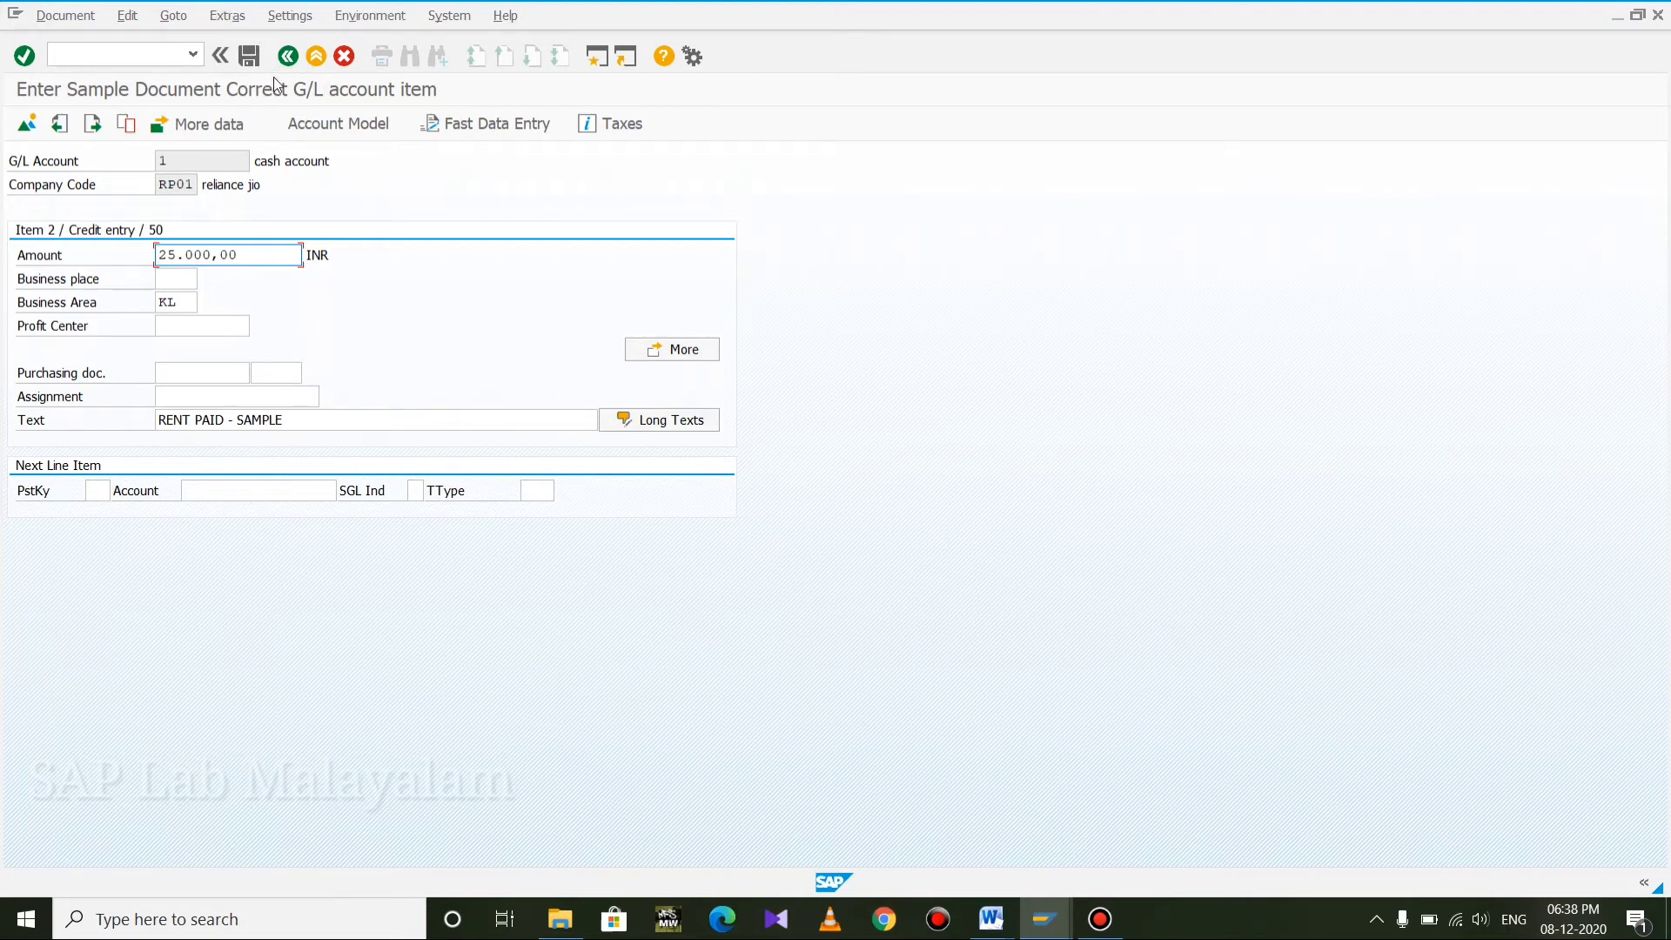
{"action": "left_click", "coordinate": [250, 57]}
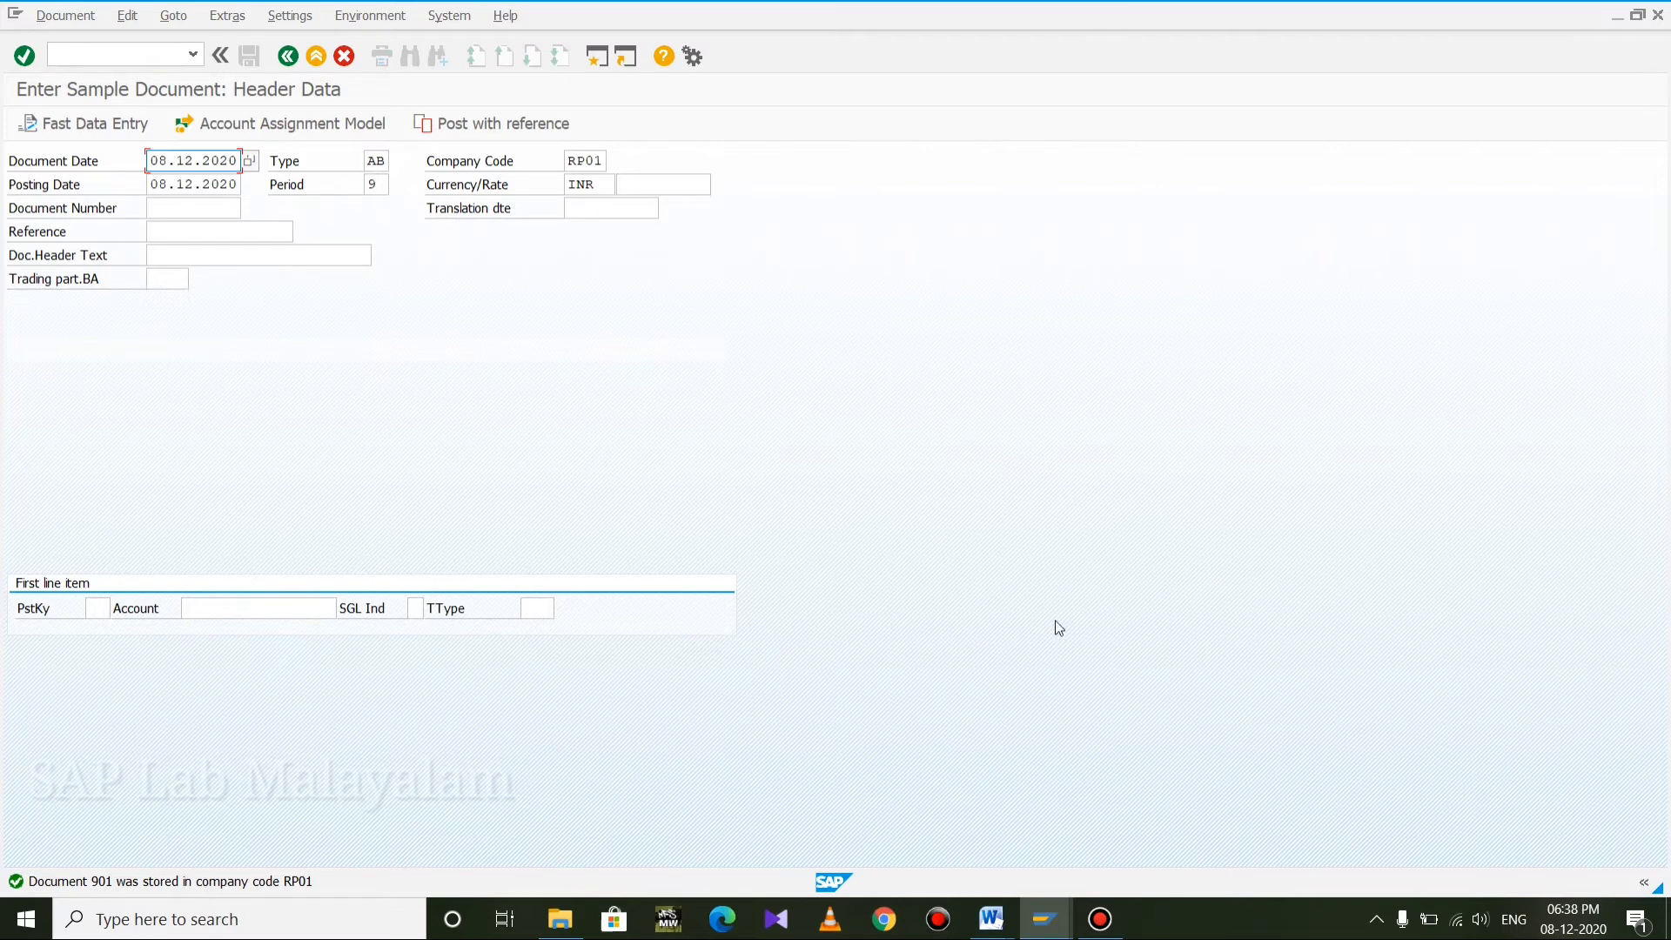
Switch to the Work Area document in Word and note document number 901 beside Rent
{"action": "left_click", "coordinate": [991, 919]}
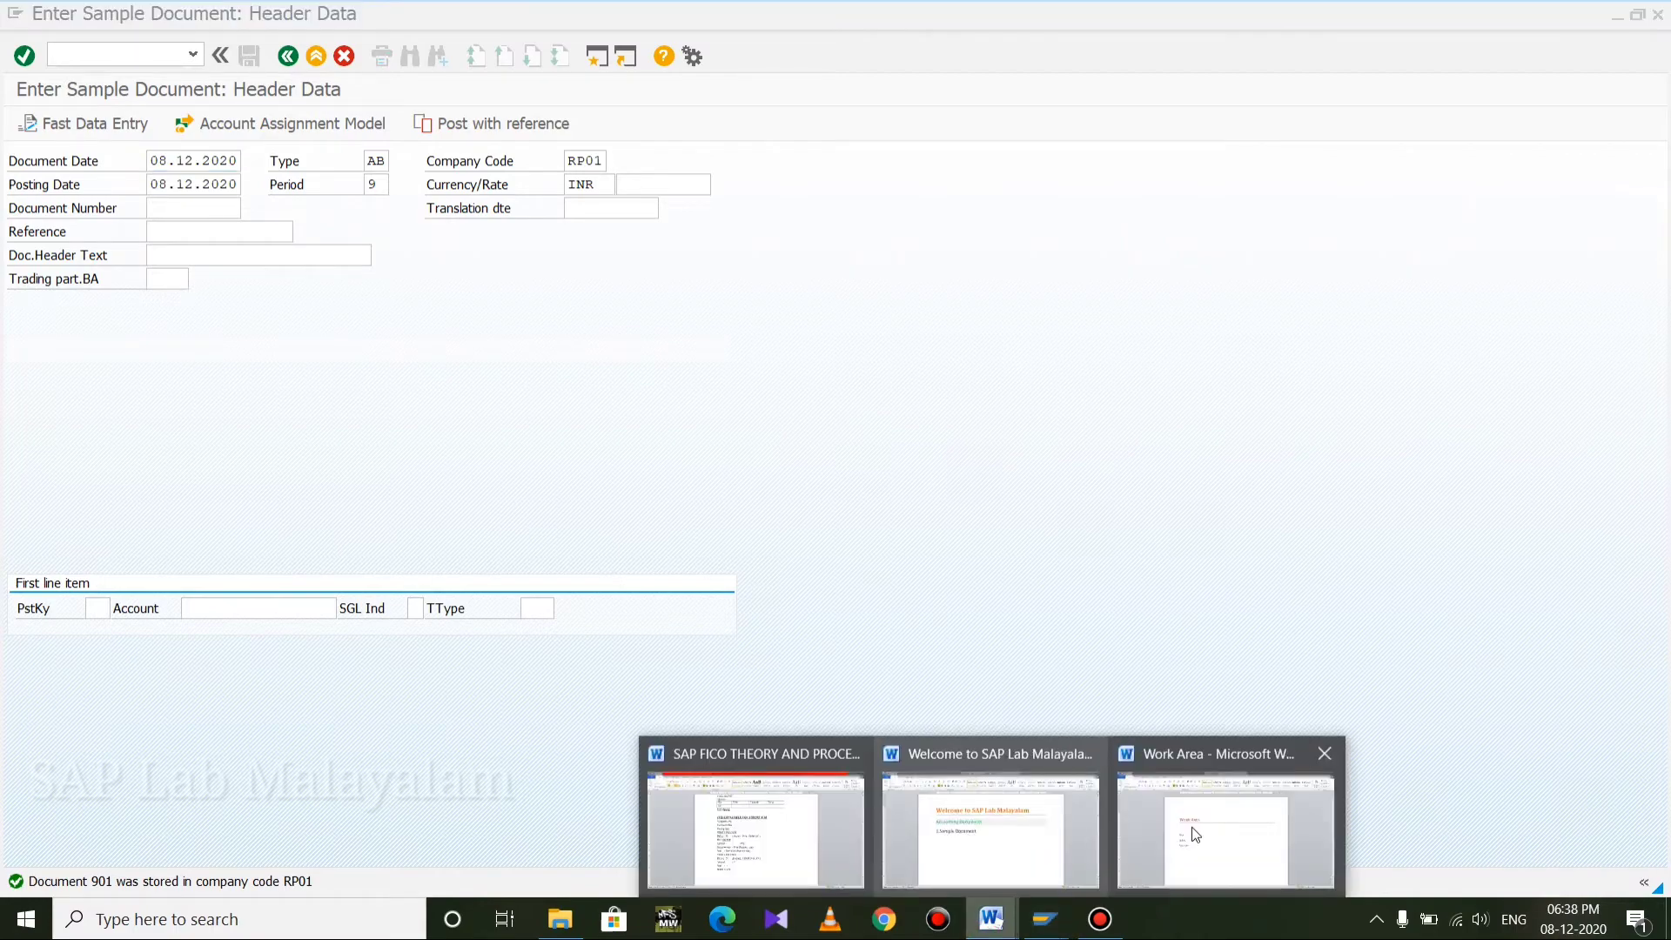
{"action": "left_click", "coordinate": [1218, 826]}
{"action": "left_click", "coordinate": [567, 496]}
{"action": "type", "text": "901"}
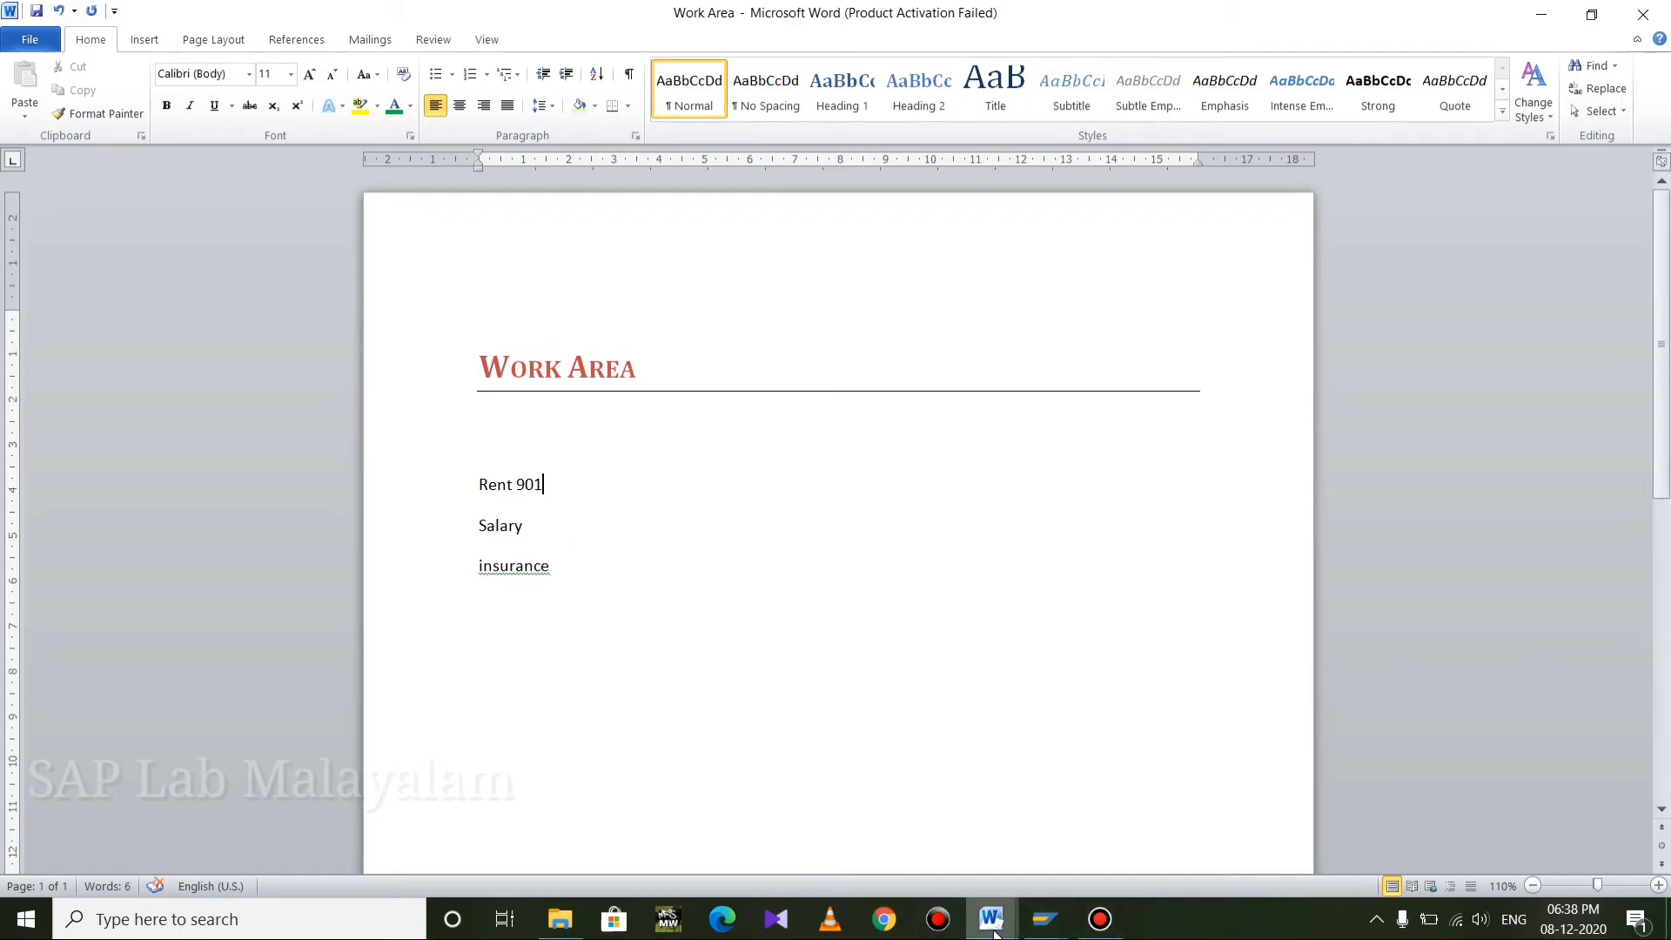
Switch back to SAP and enter the first line item with posting key 40 and the salary account, 501
{"action": "mouse_move", "coordinate": [996, 930]}
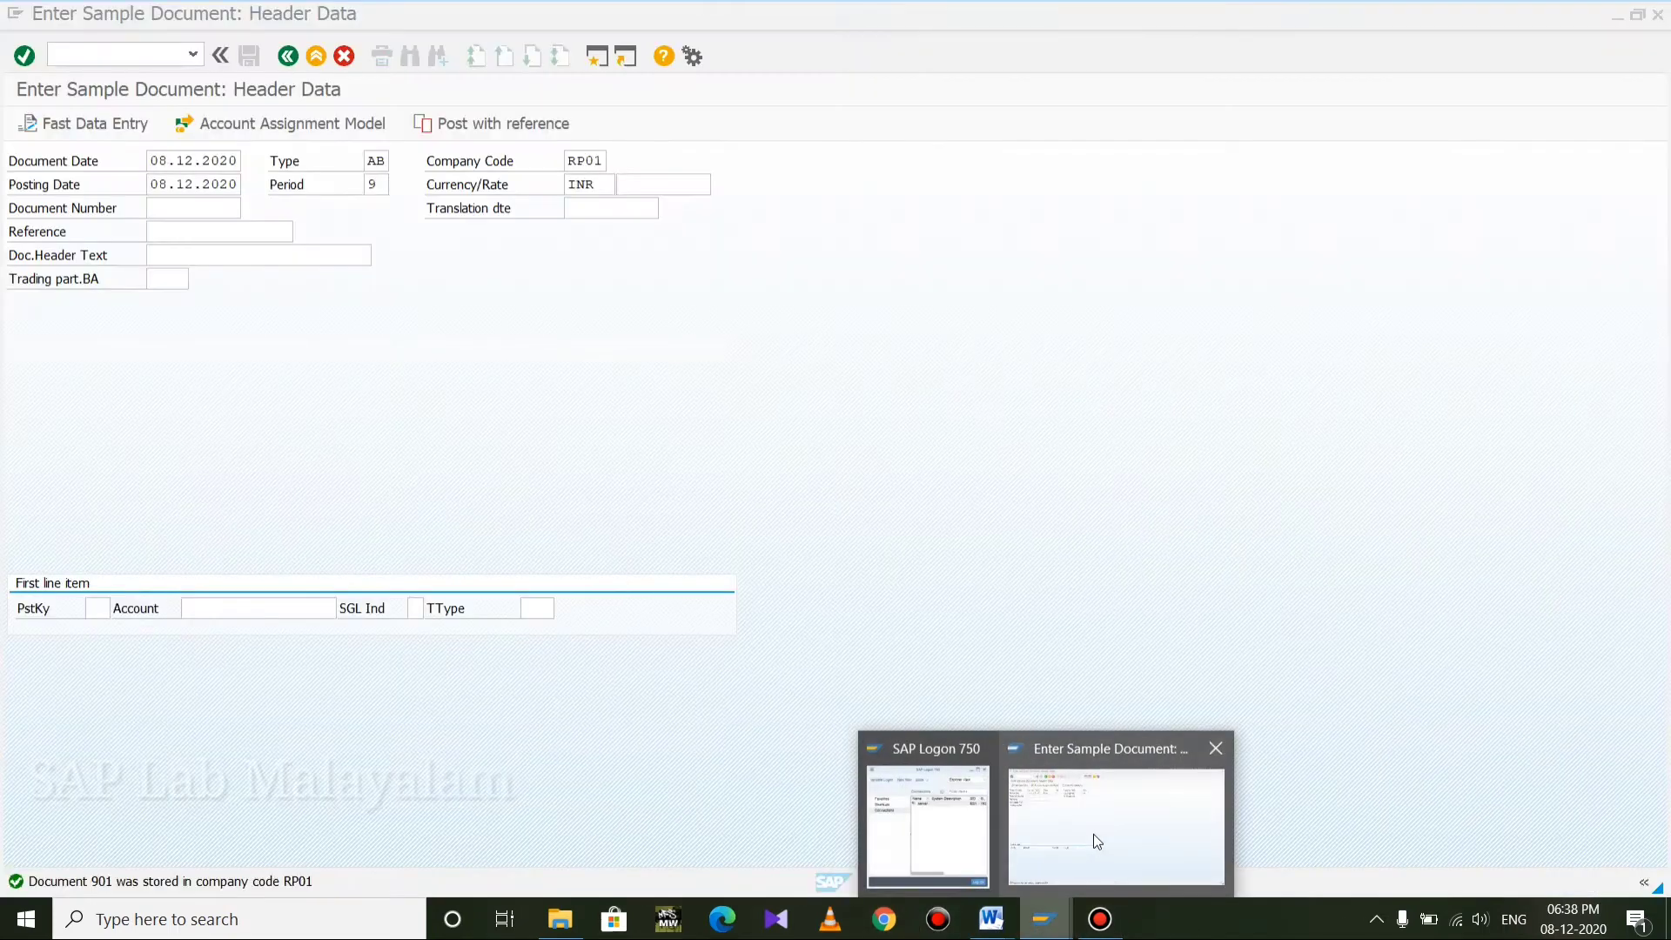
{"action": "left_click", "coordinate": [1093, 834]}
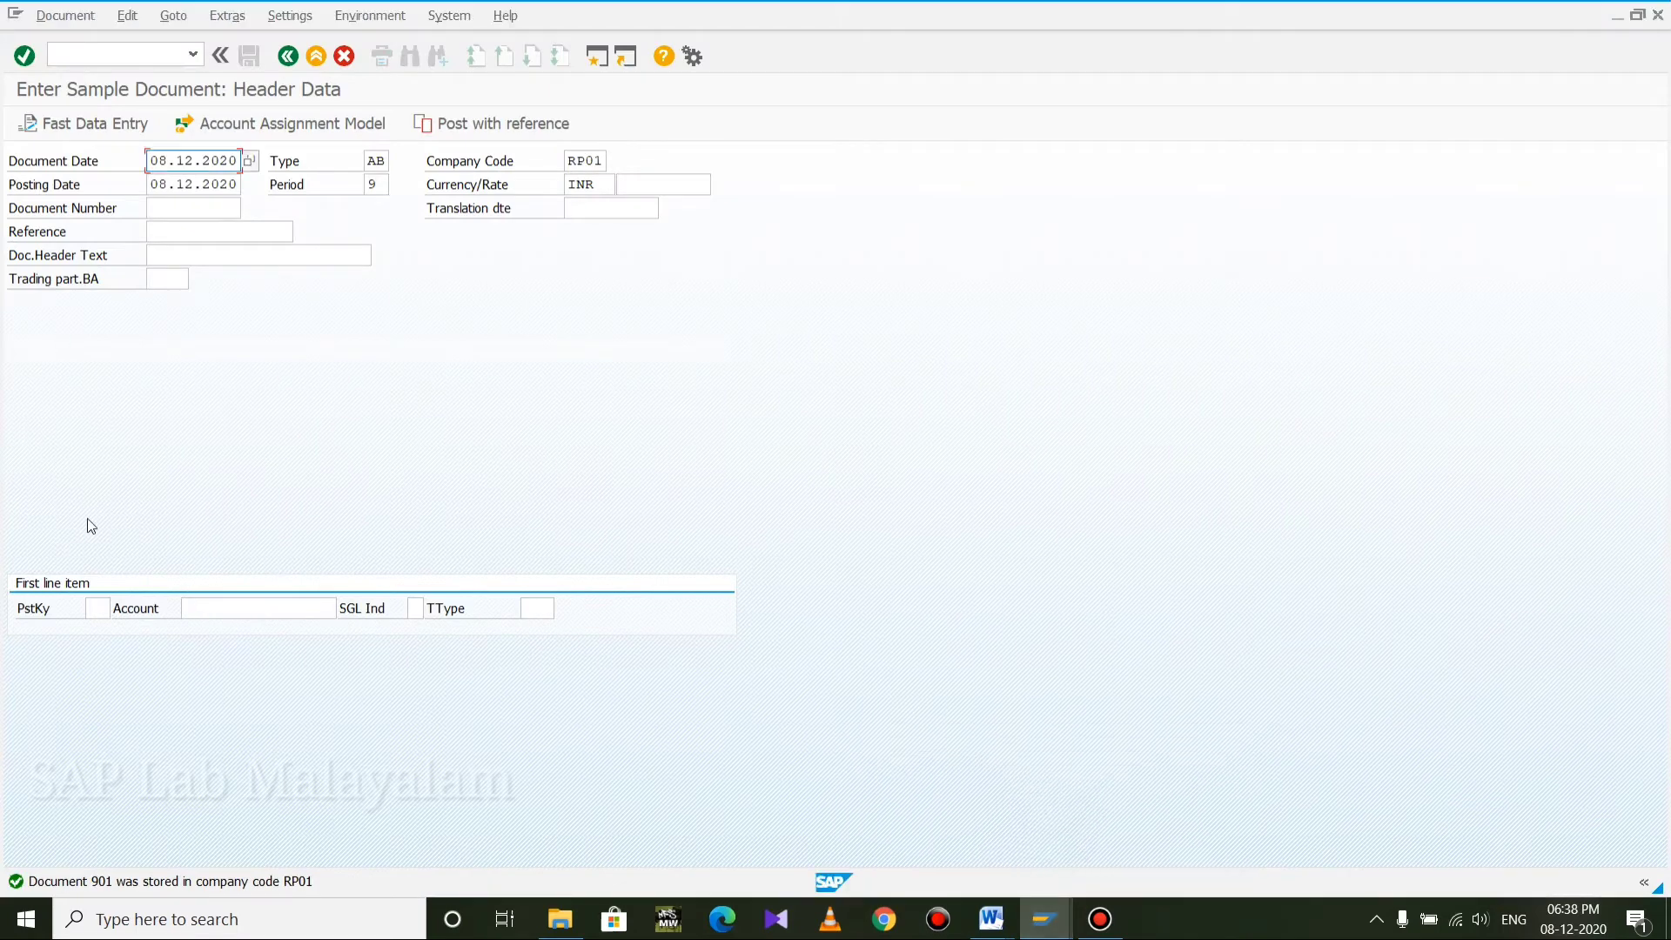
{"action": "left_click", "coordinate": [97, 607]}
{"action": "type", "text": "40"}
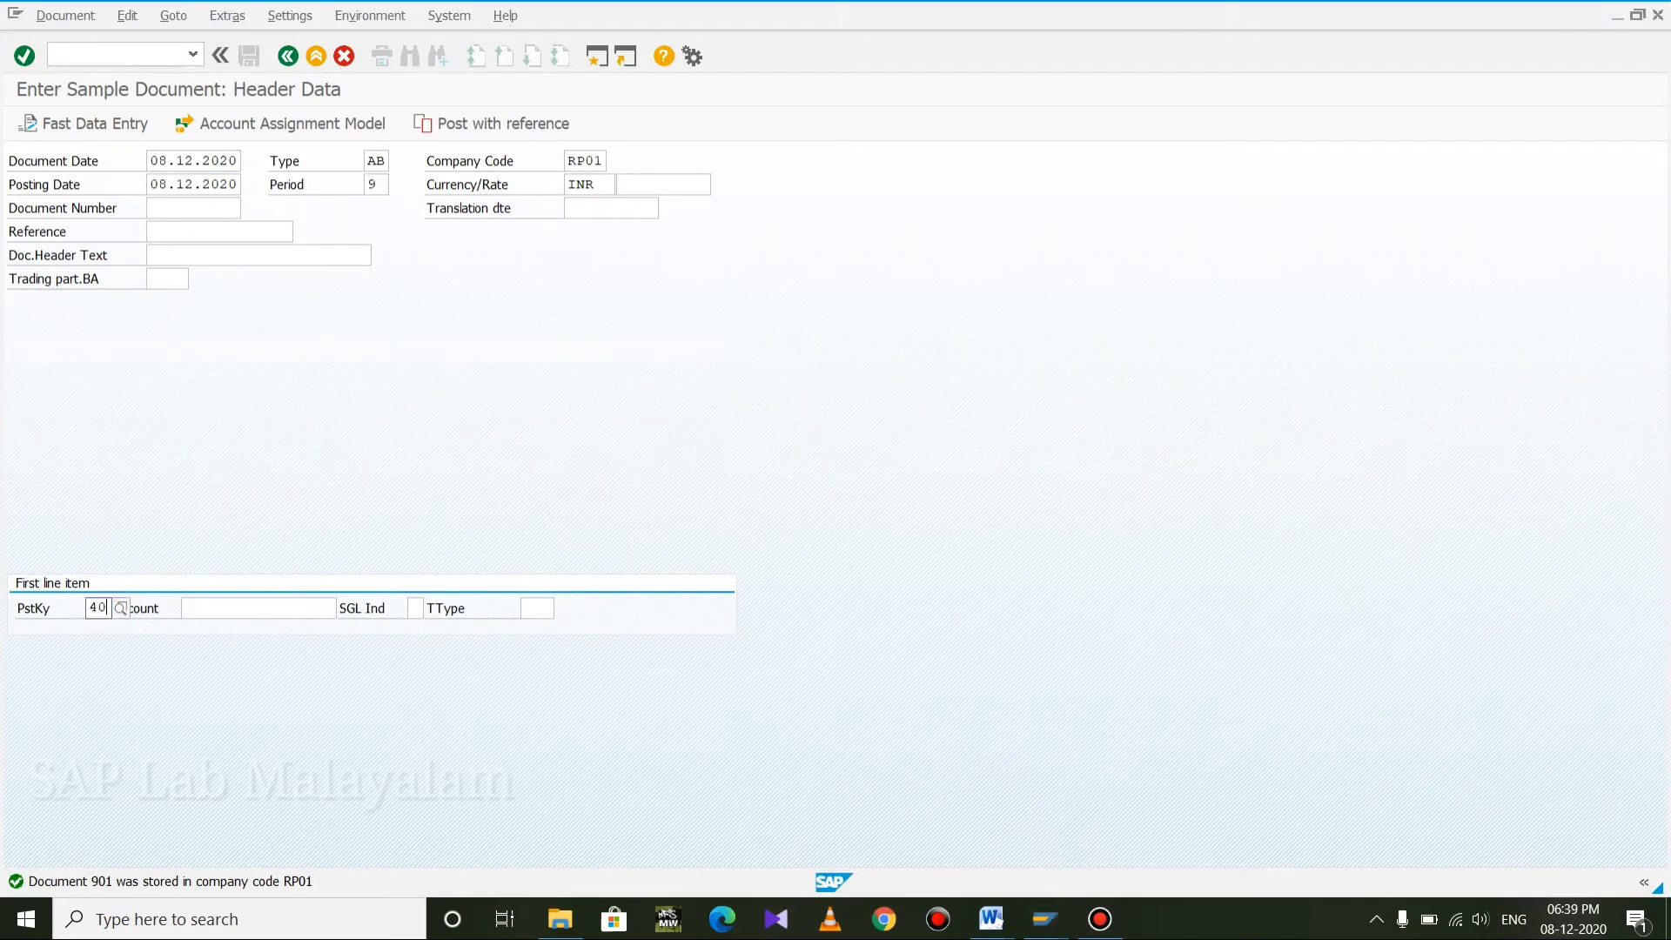
{"action": "key", "text": "Tab"}
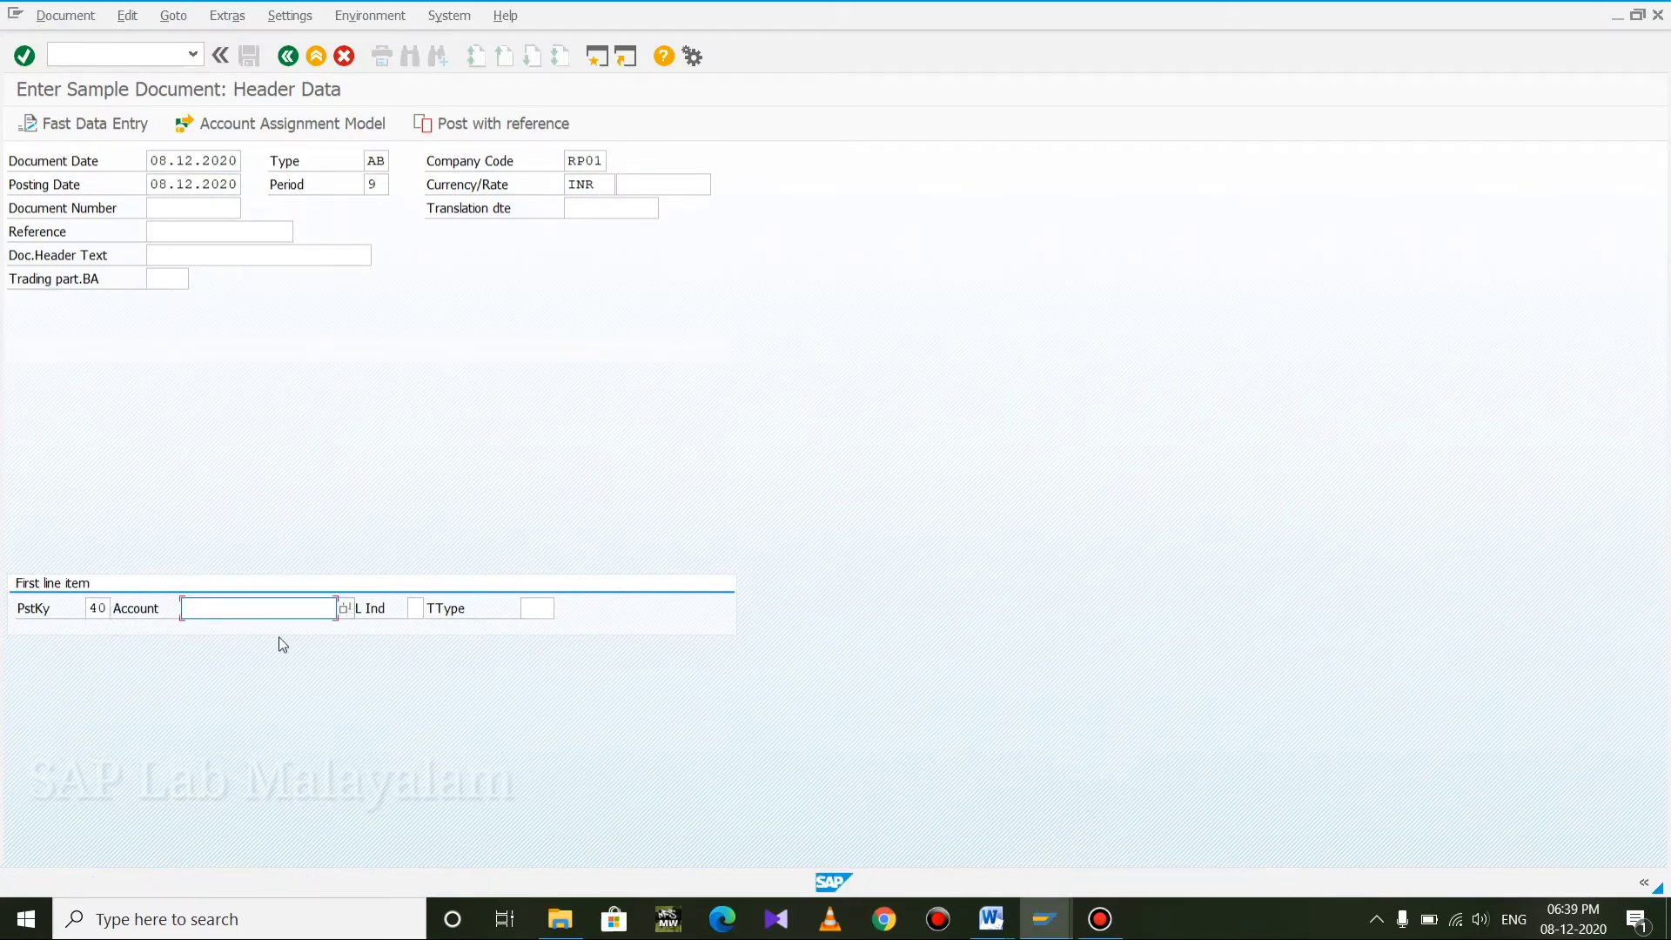
{"action": "left_click", "coordinate": [344, 607]}
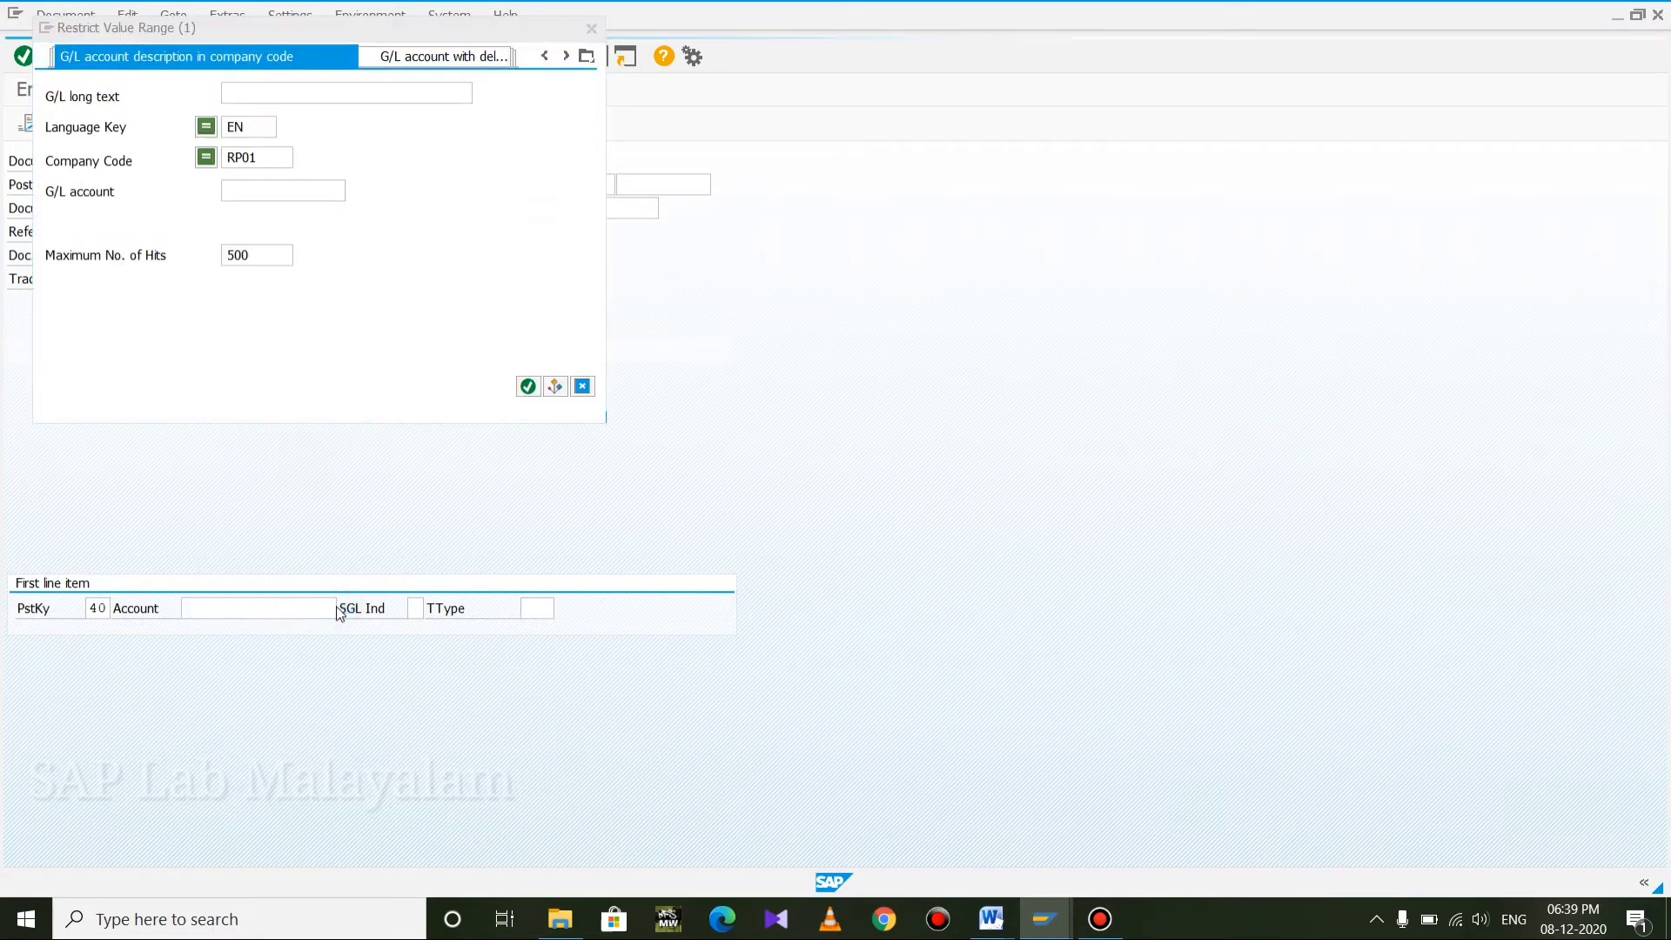
{"action": "key", "text": "Return"}
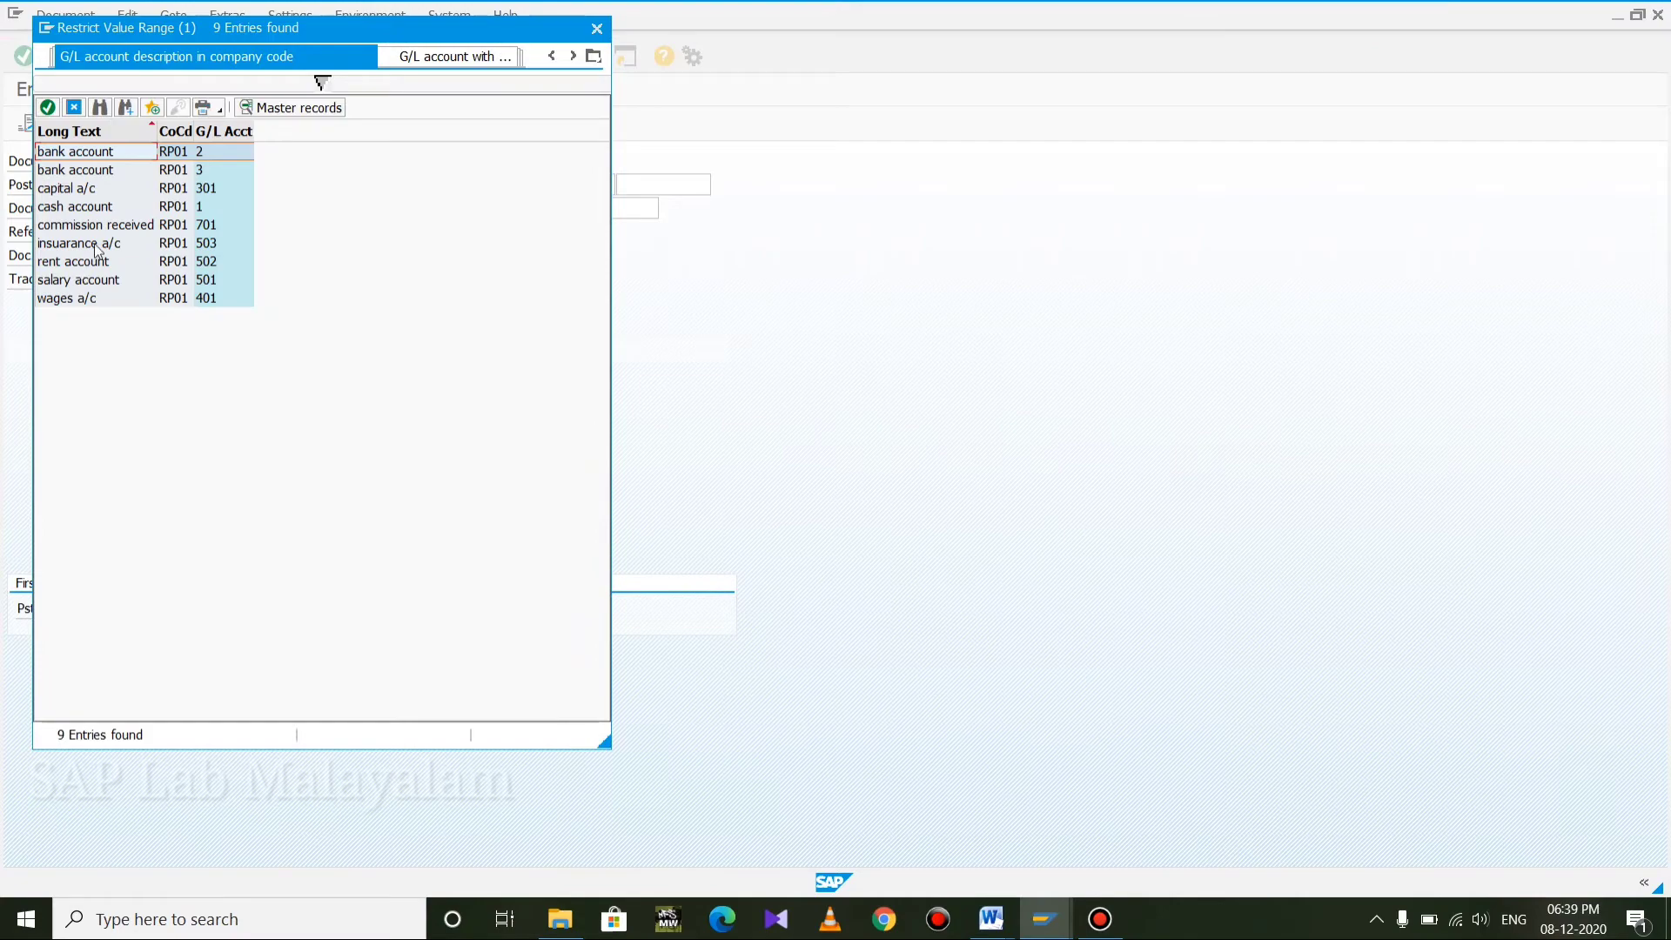
{"action": "double_click", "coordinate": [76, 279]}
{"action": "key", "text": "Return"}
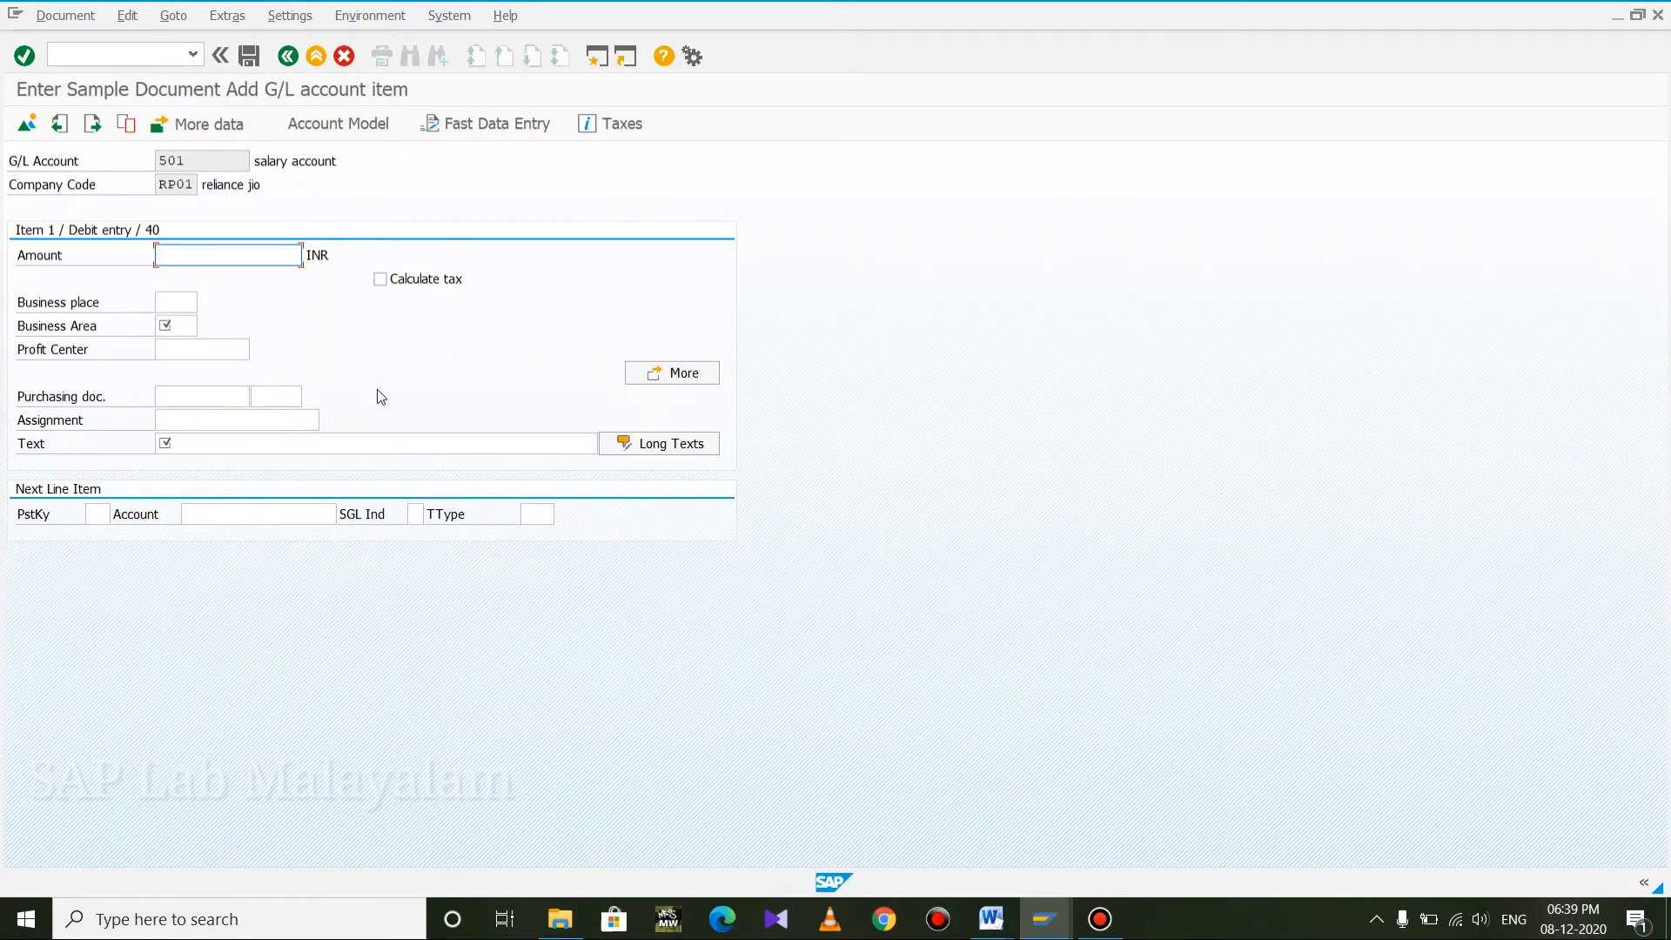
Set the salary debit item's amount to 30000 and its business area to KL
{"action": "type", "text": "30000"}
{"action": "key", "text": "Tab"}
{"action": "key", "text": "Tab"}
{"action": "type", "text": "KL"}
Set the salary debit item's text to salaries paid - SAMPLE
{"action": "key", "text": "Tab"}
{"action": "key", "text": "Tab"}
{"action": "key", "text": "Tab"}
{"action": "key", "text": "Tab"}
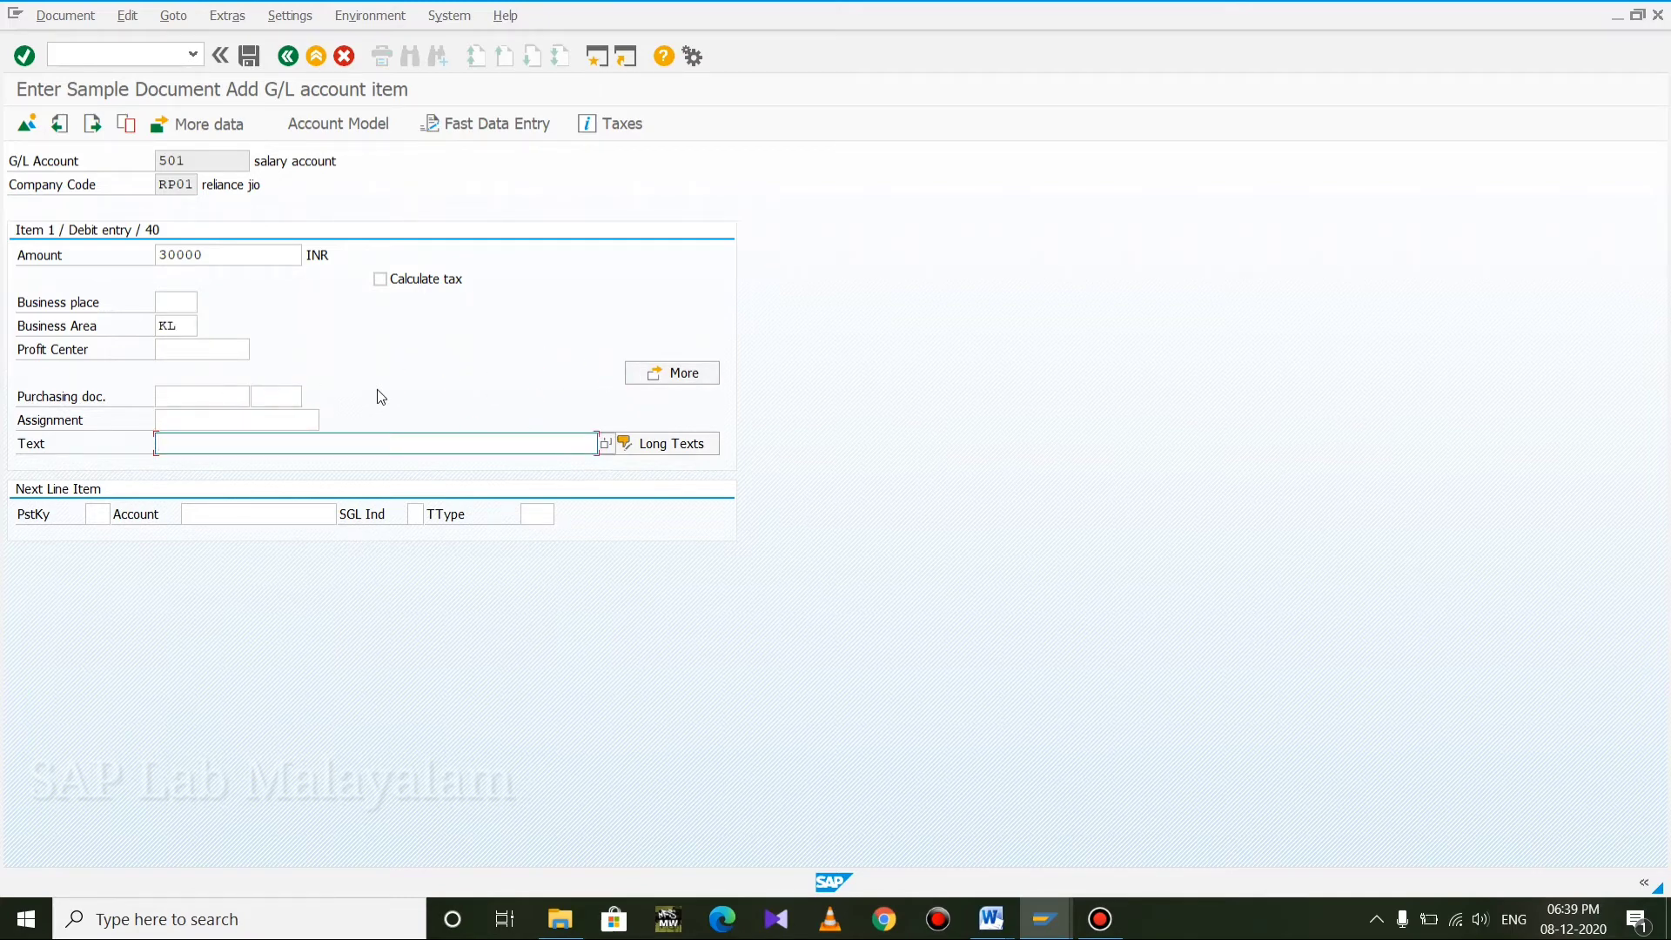
{"action": "type", "text": "sa"}
{"action": "key", "text": "Down"}
{"action": "key", "text": "Return"}
Enter the salary document's next line item with posting key 50 and cash account 1, and go to its details
{"action": "key", "text": "Tab"}
{"action": "key", "text": "Tab"}
{"action": "key", "text": "shift+Tab"}
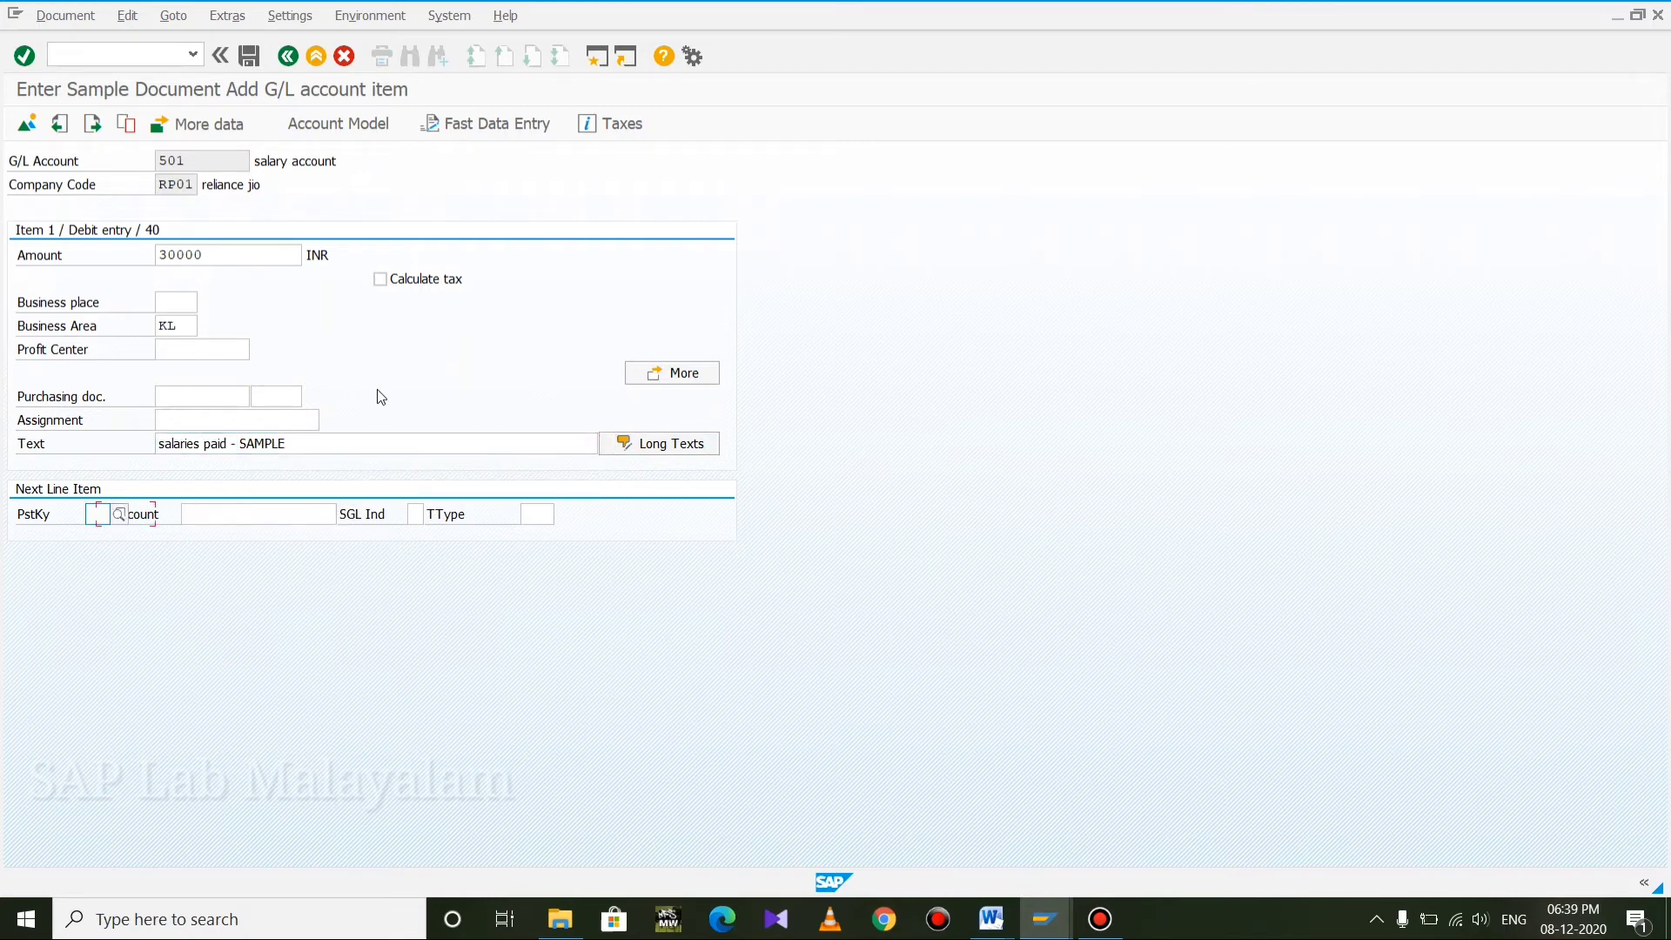
{"action": "type", "text": "50"}
{"action": "key", "text": "Tab"}
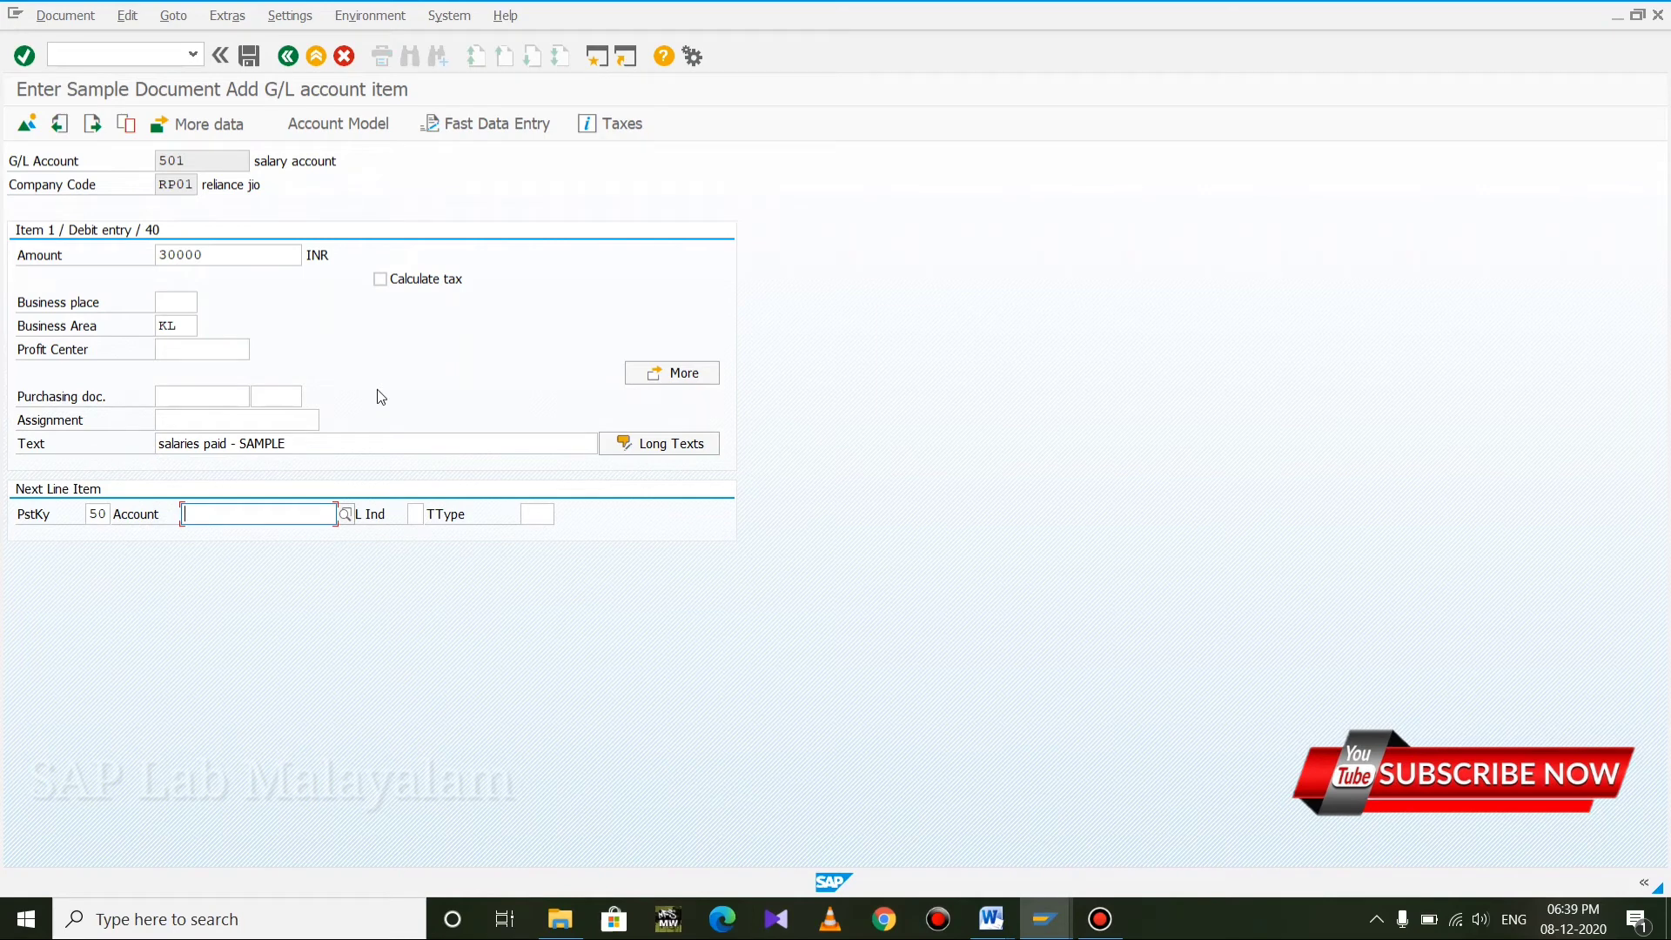
{"action": "type", "text": "1"}
{"action": "key", "text": "Escape"}
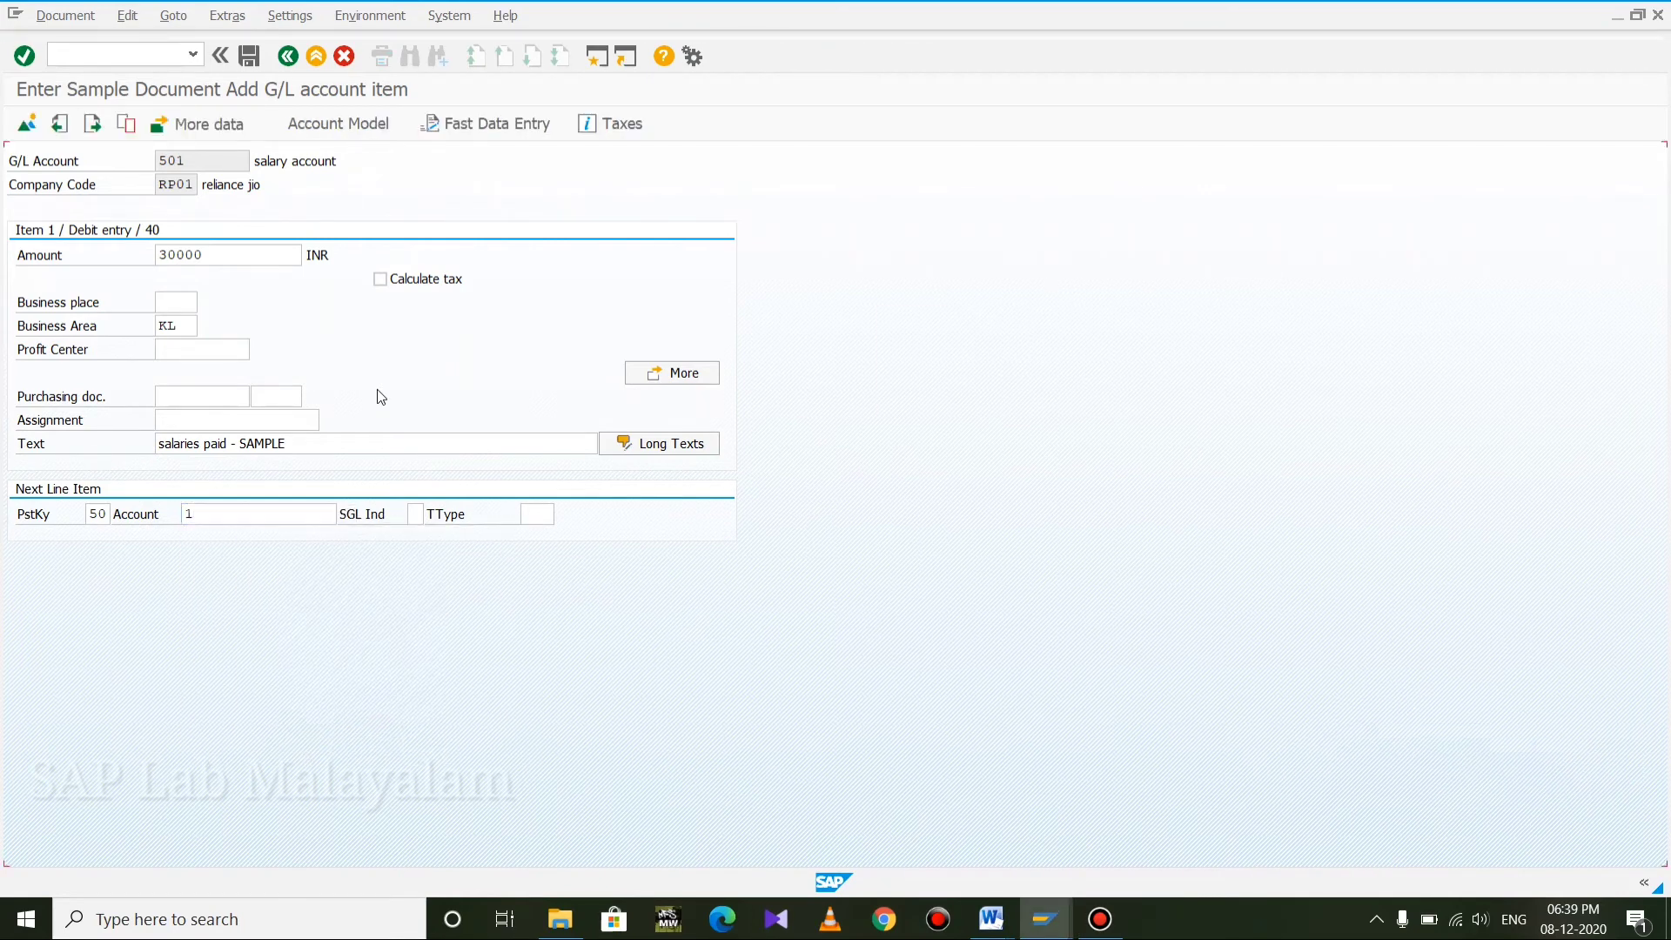
{"action": "key", "text": "Return"}
Set the salary document's cash credit item to amount * and business area KL
{"action": "type", "text": "*"}
{"action": "key", "text": "Tab"}
{"action": "key", "text": "Tab"}
{"action": "key", "text": "Tab"}
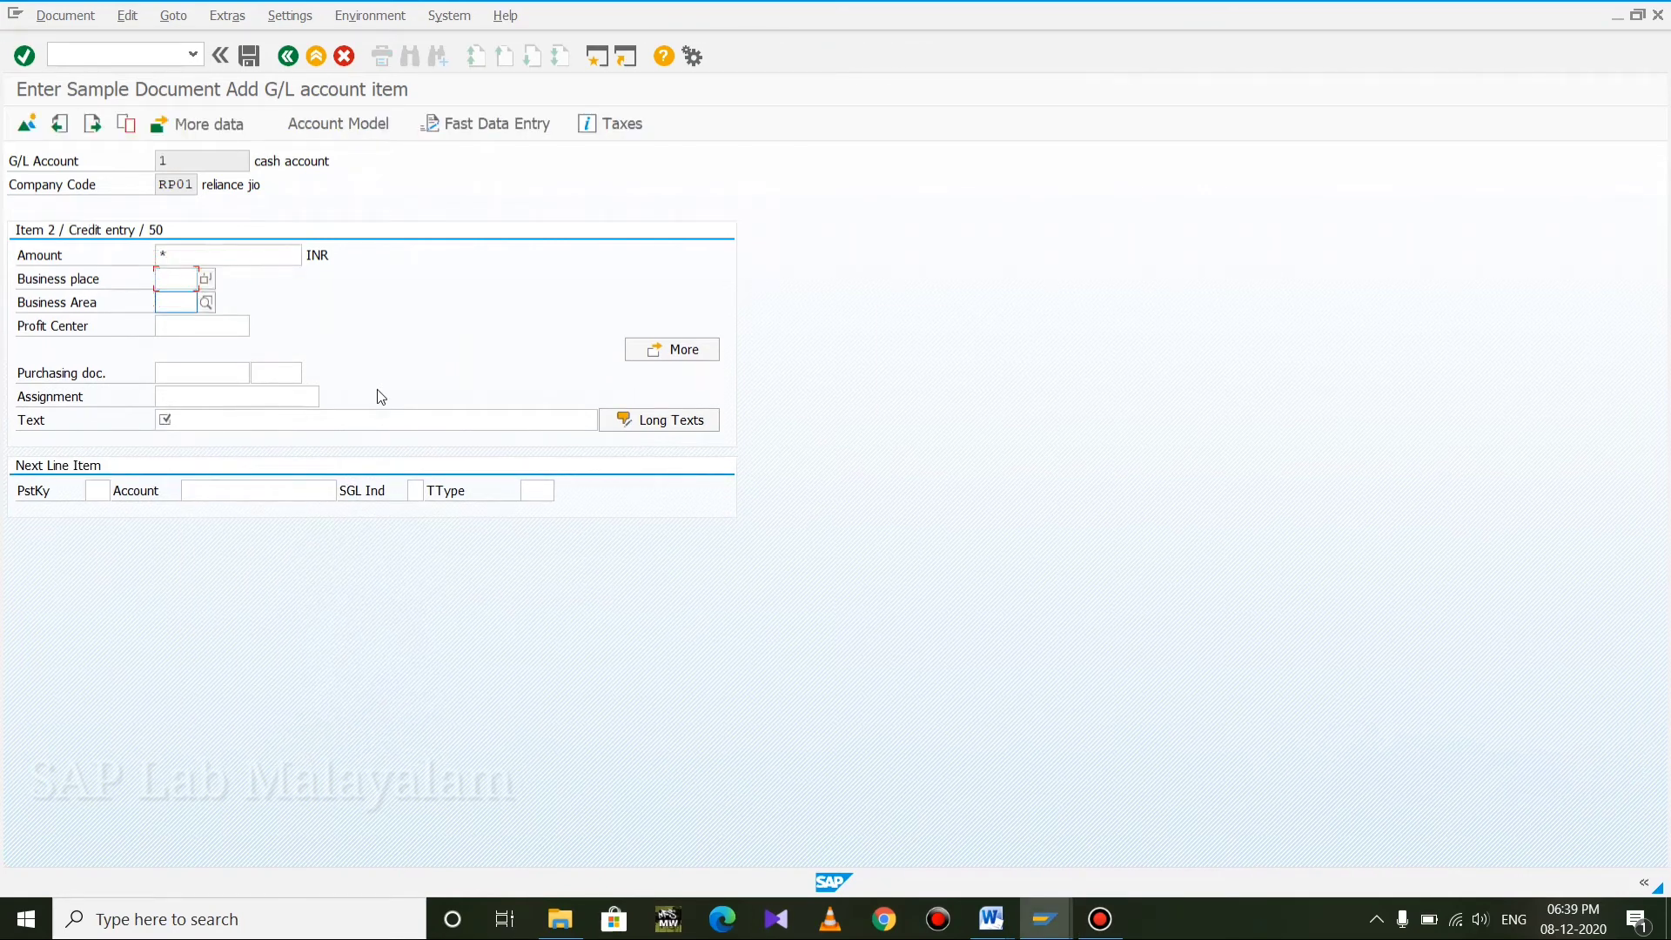
{"action": "key", "text": "shift+Tab"}
{"action": "type", "text": "KL"}
Set the cash credit item's text to salaries paid - SAMPLE and save the sample document
{"action": "key", "text": "Tab"}
{"action": "key", "text": "Tab"}
{"action": "key", "text": "Tab"}
{"action": "key", "text": "Tab"}
{"action": "key", "text": "Tab"}
{"action": "key", "text": "Tab"}
{"action": "type", "text": "salaries paid - SAMPLE"}
{"action": "key", "text": "Return"}
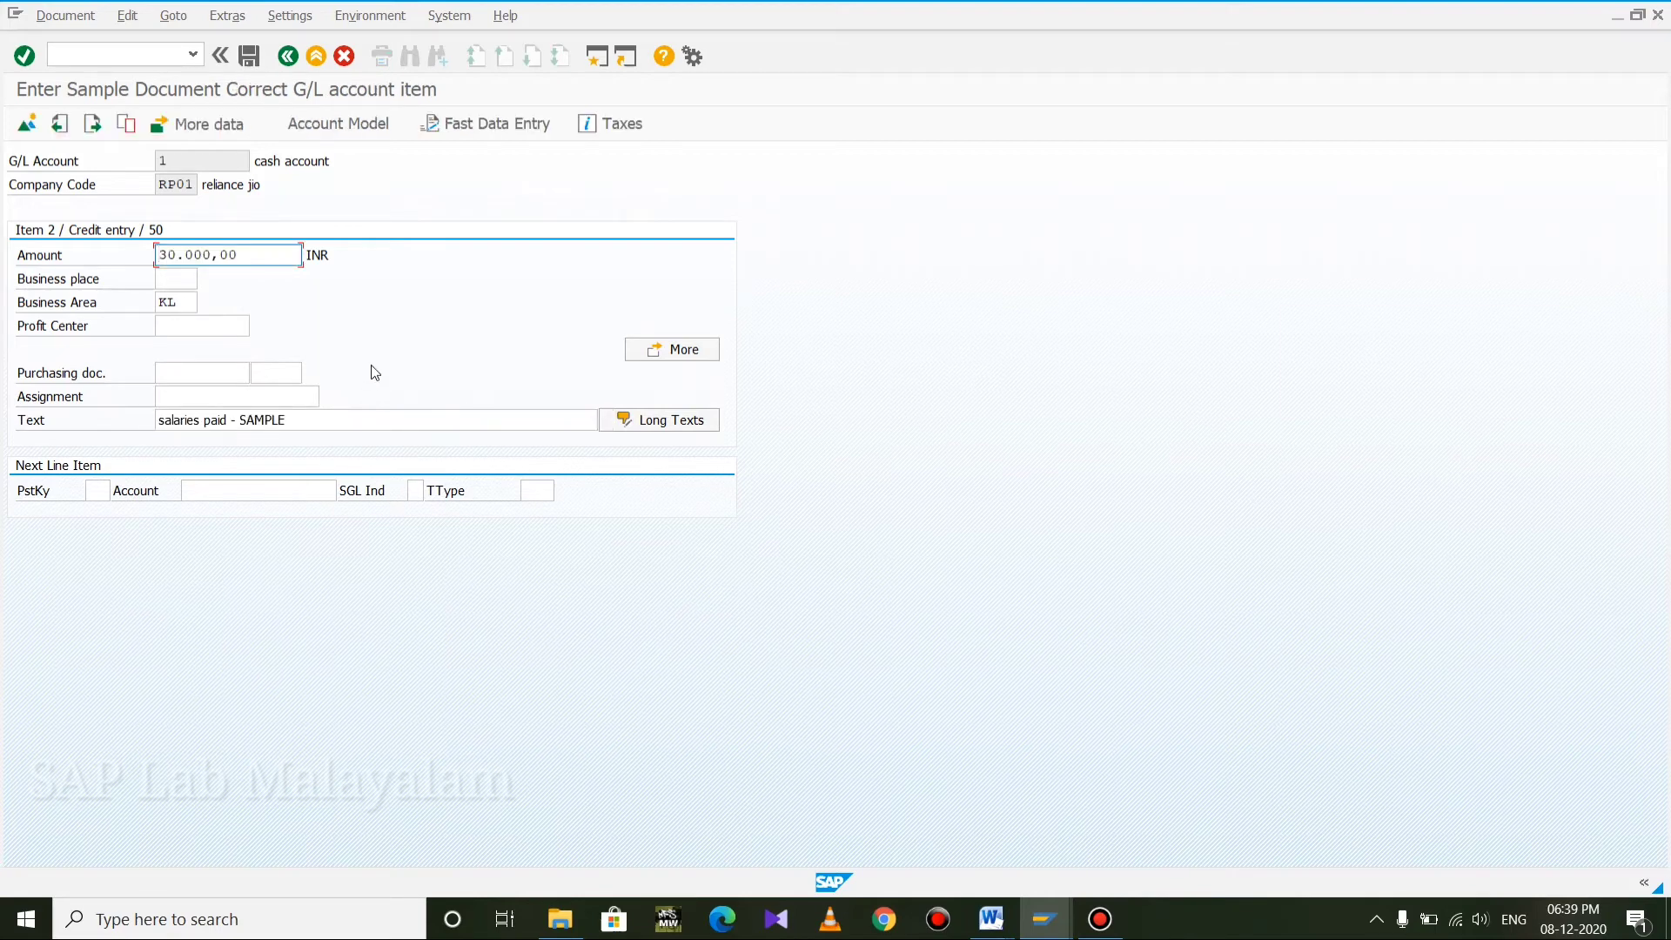
{"action": "left_click", "coordinate": [248, 56]}
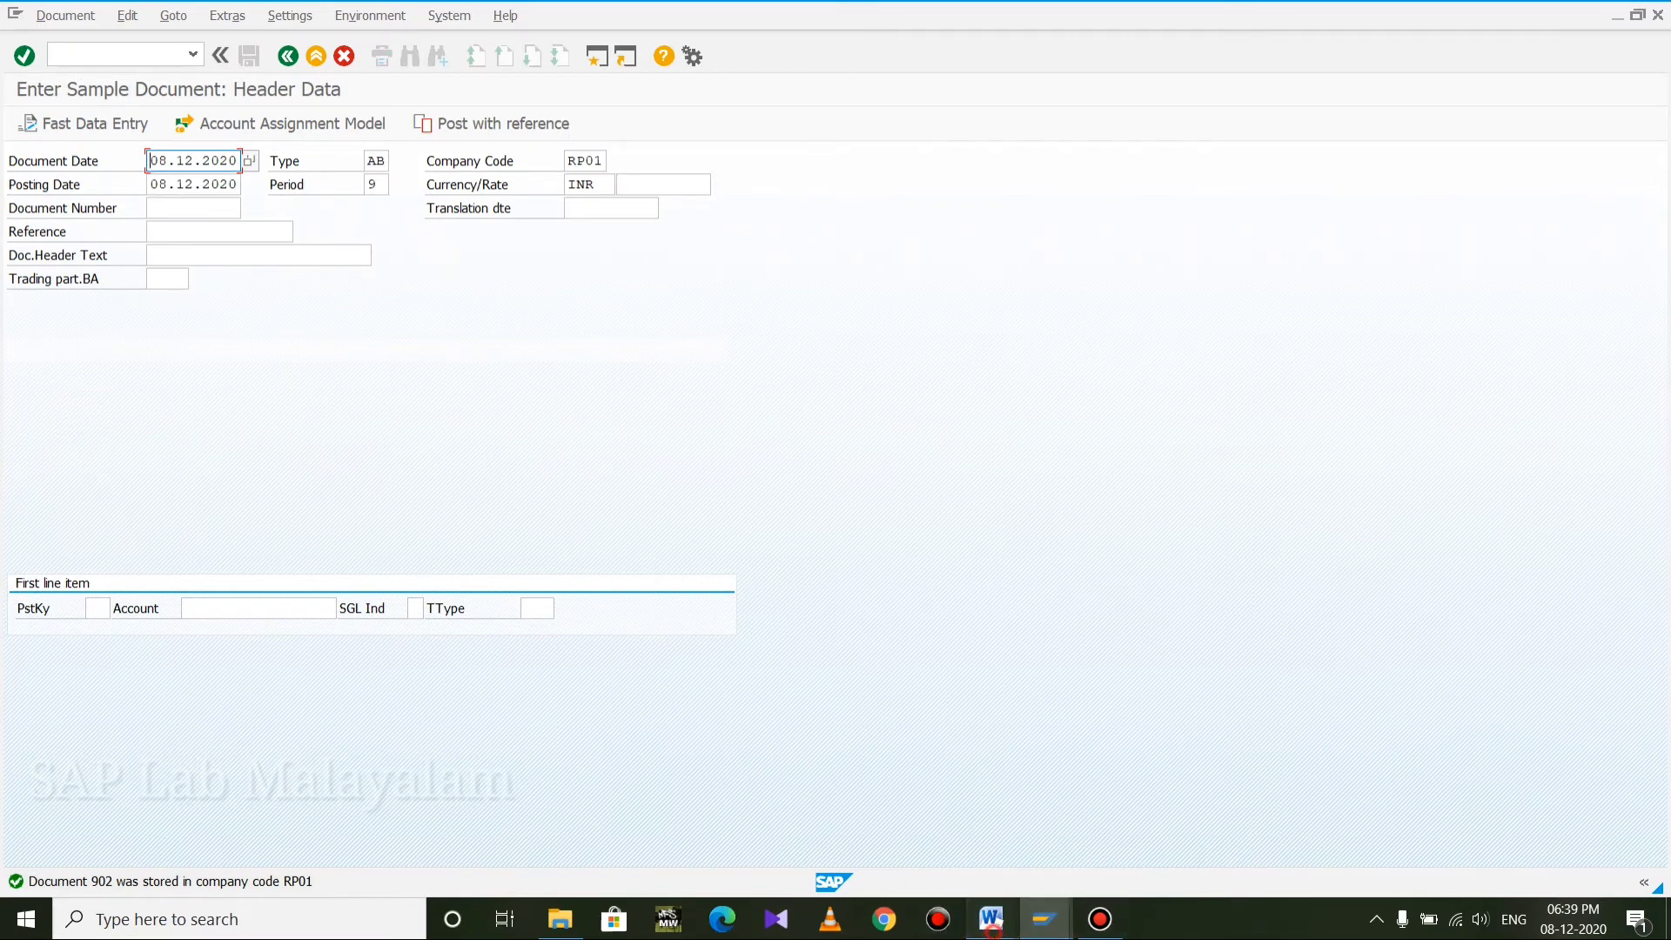
Switch to the Work Area document in Word, add -902 after Salary and insert a hyphen after Rent
{"action": "left_click", "coordinate": [991, 922]}
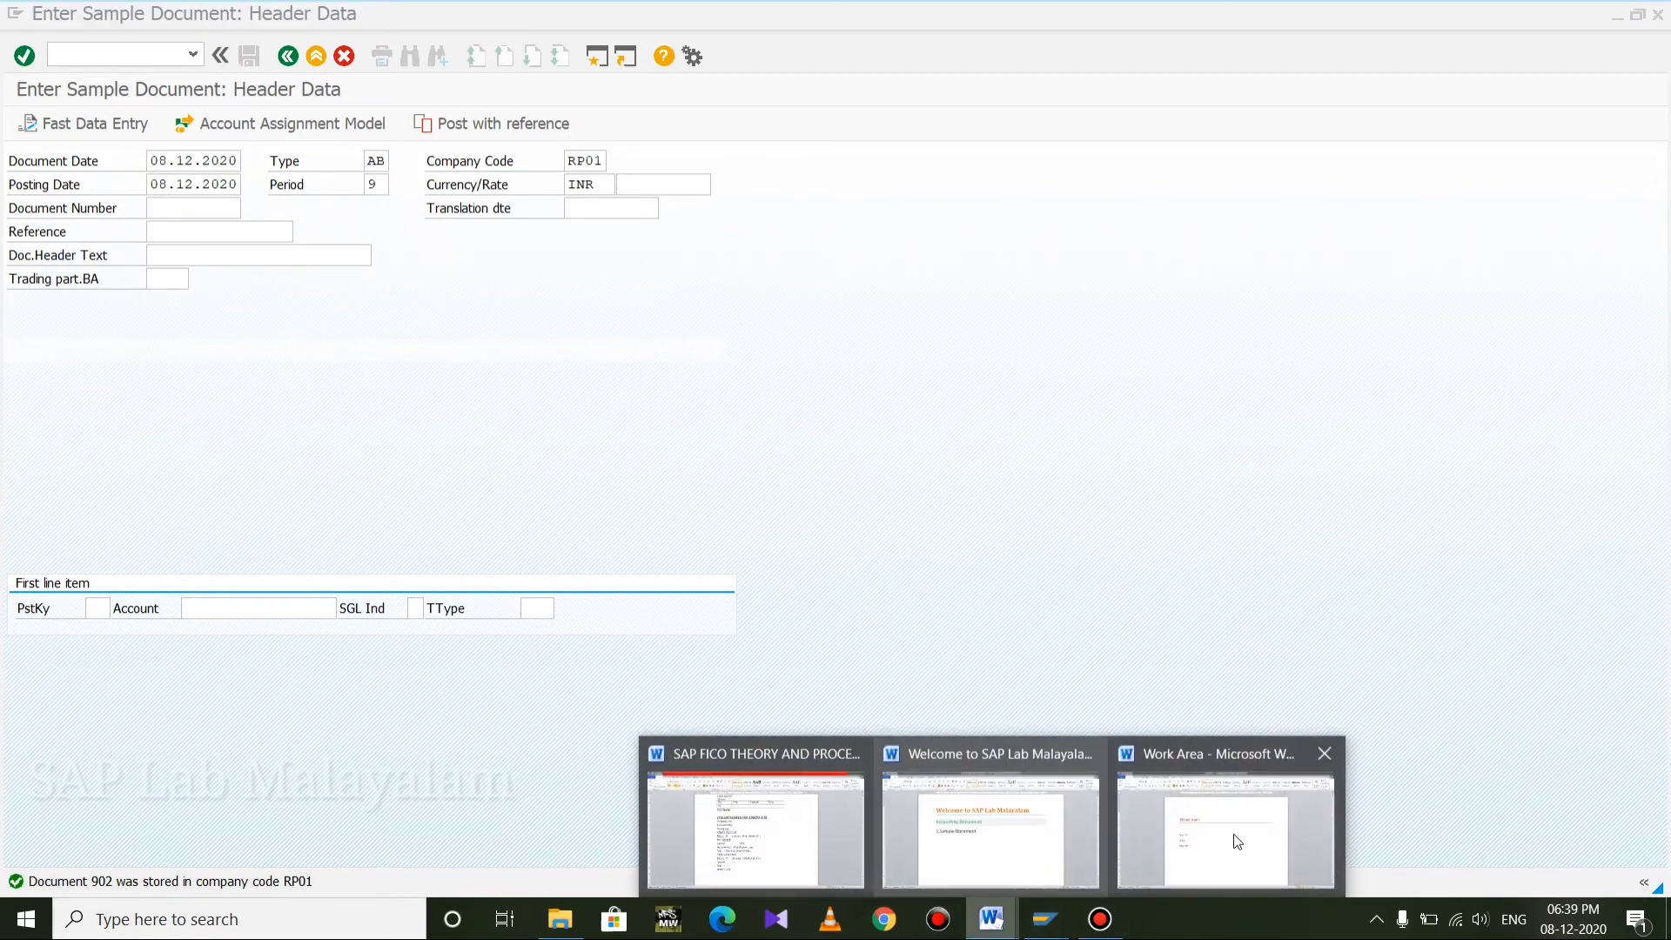
{"action": "left_click", "coordinate": [1236, 842]}
{"action": "left_click", "coordinate": [550, 528]}
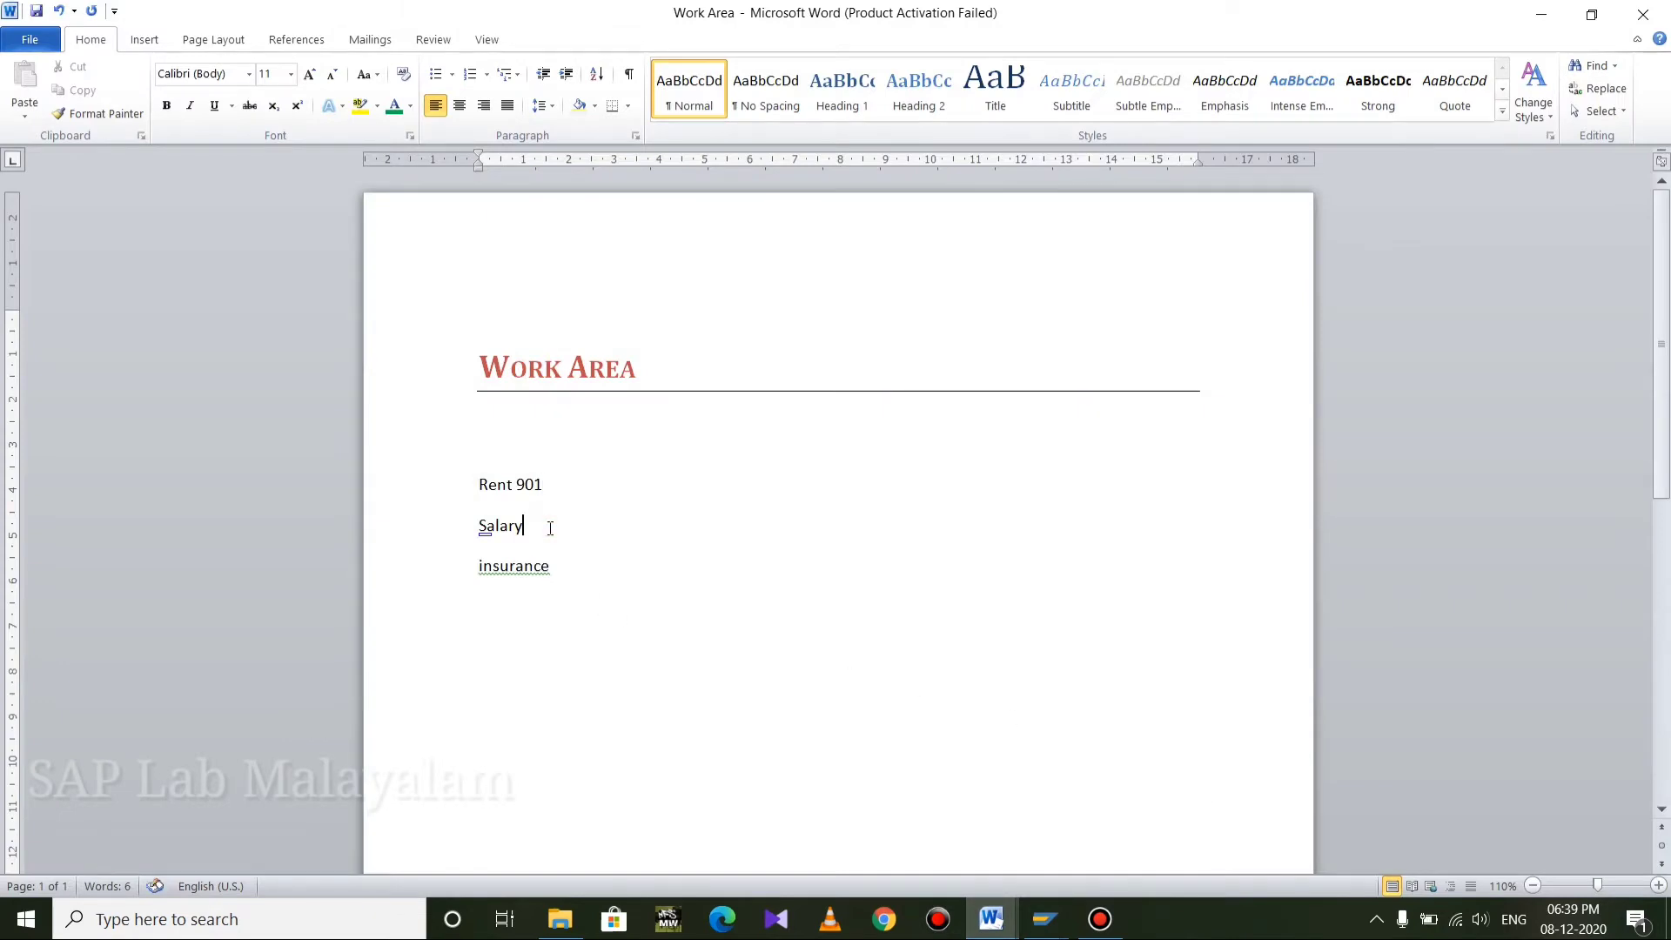
{"action": "type", "text": "-902"}
{"action": "left_click", "coordinate": [520, 484]}
{"action": "type", "text": "-"}
Switch back to SAP and enter the first line item with posting key 40 and the insurance account, 503
{"action": "mouse_move", "coordinate": [984, 911]}
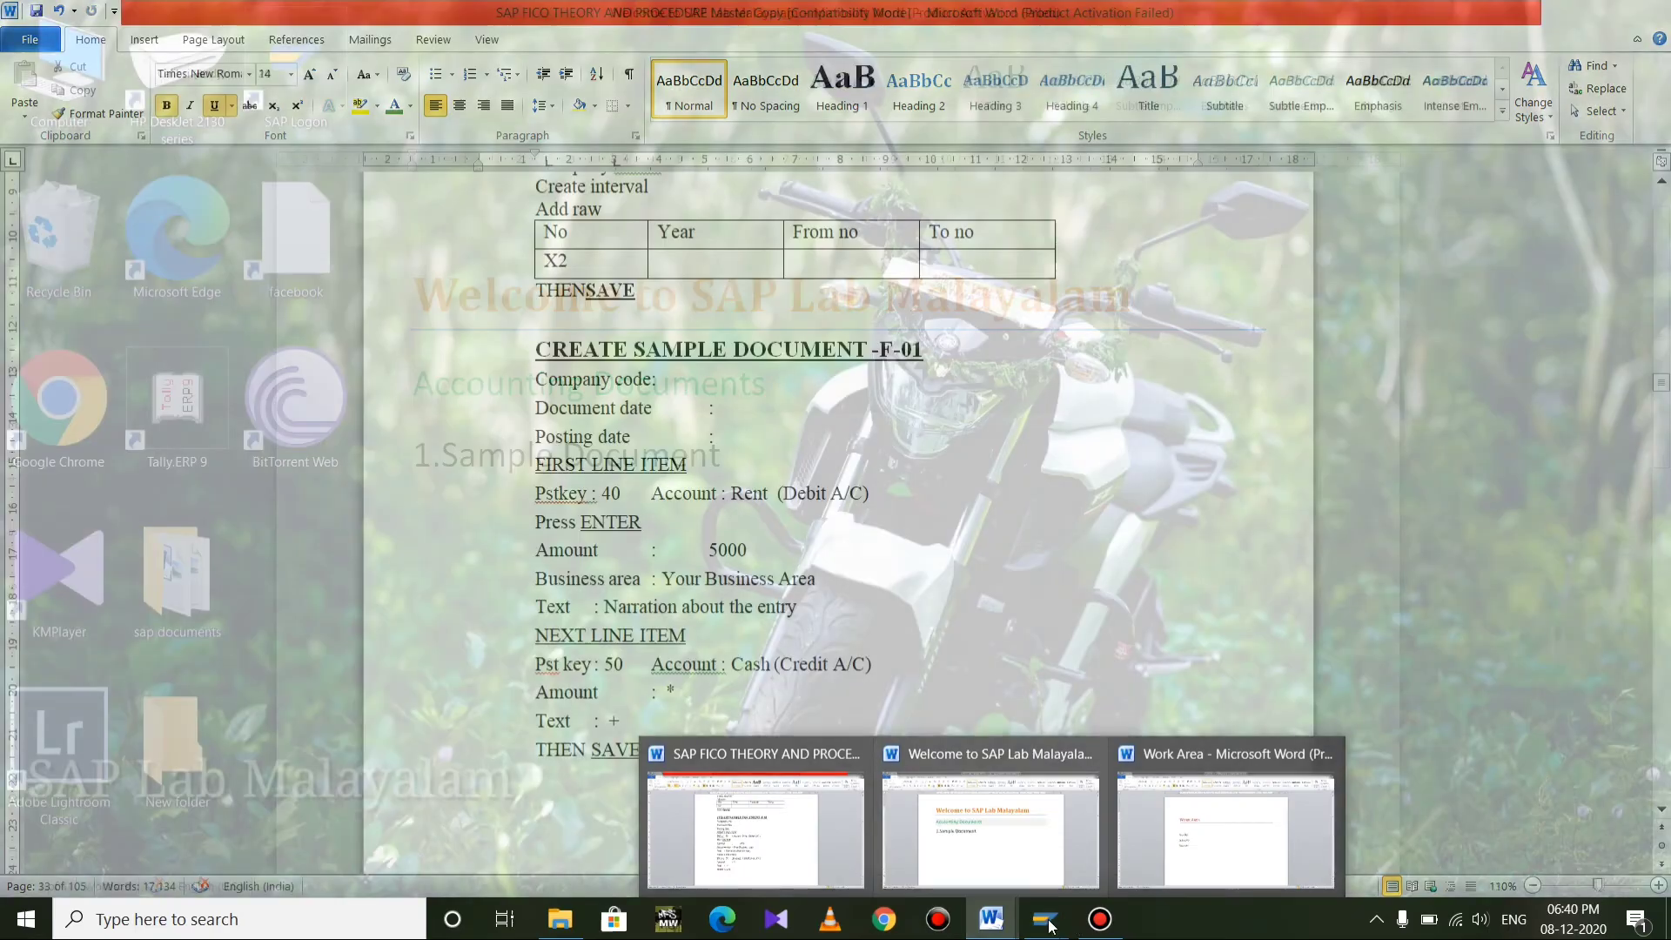
{"action": "mouse_move", "coordinate": [1044, 922]}
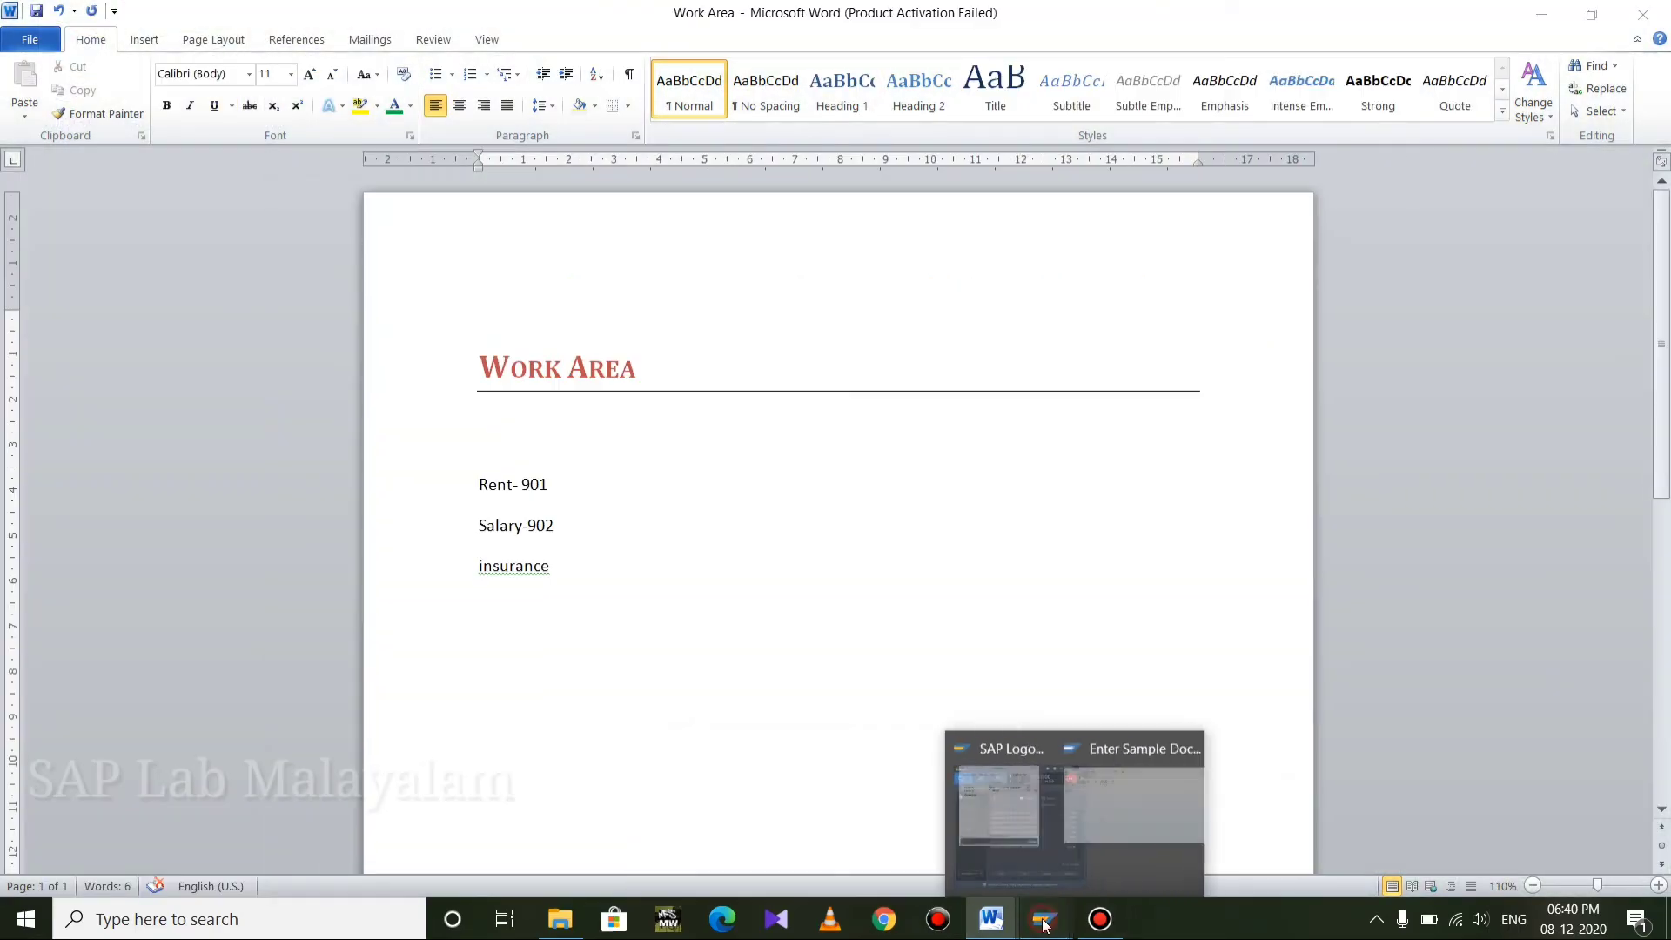
{"action": "left_click", "coordinate": [1093, 856]}
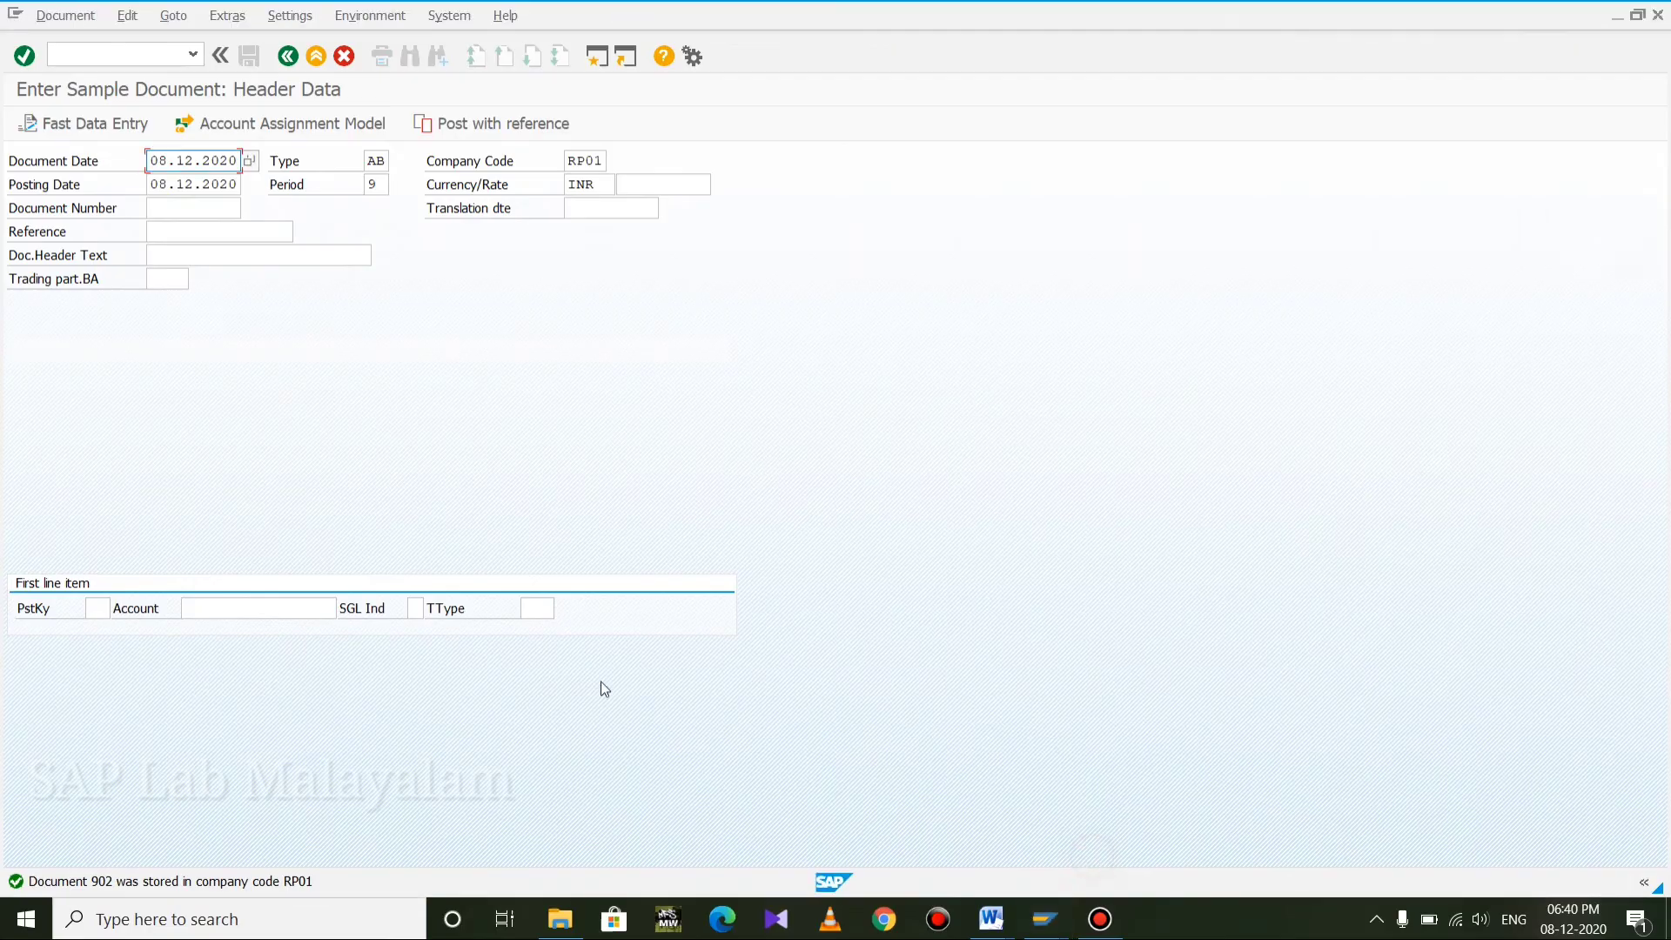
{"action": "left_click", "coordinate": [93, 607]}
{"action": "type", "text": "40"}
{"action": "key", "text": "Tab"}
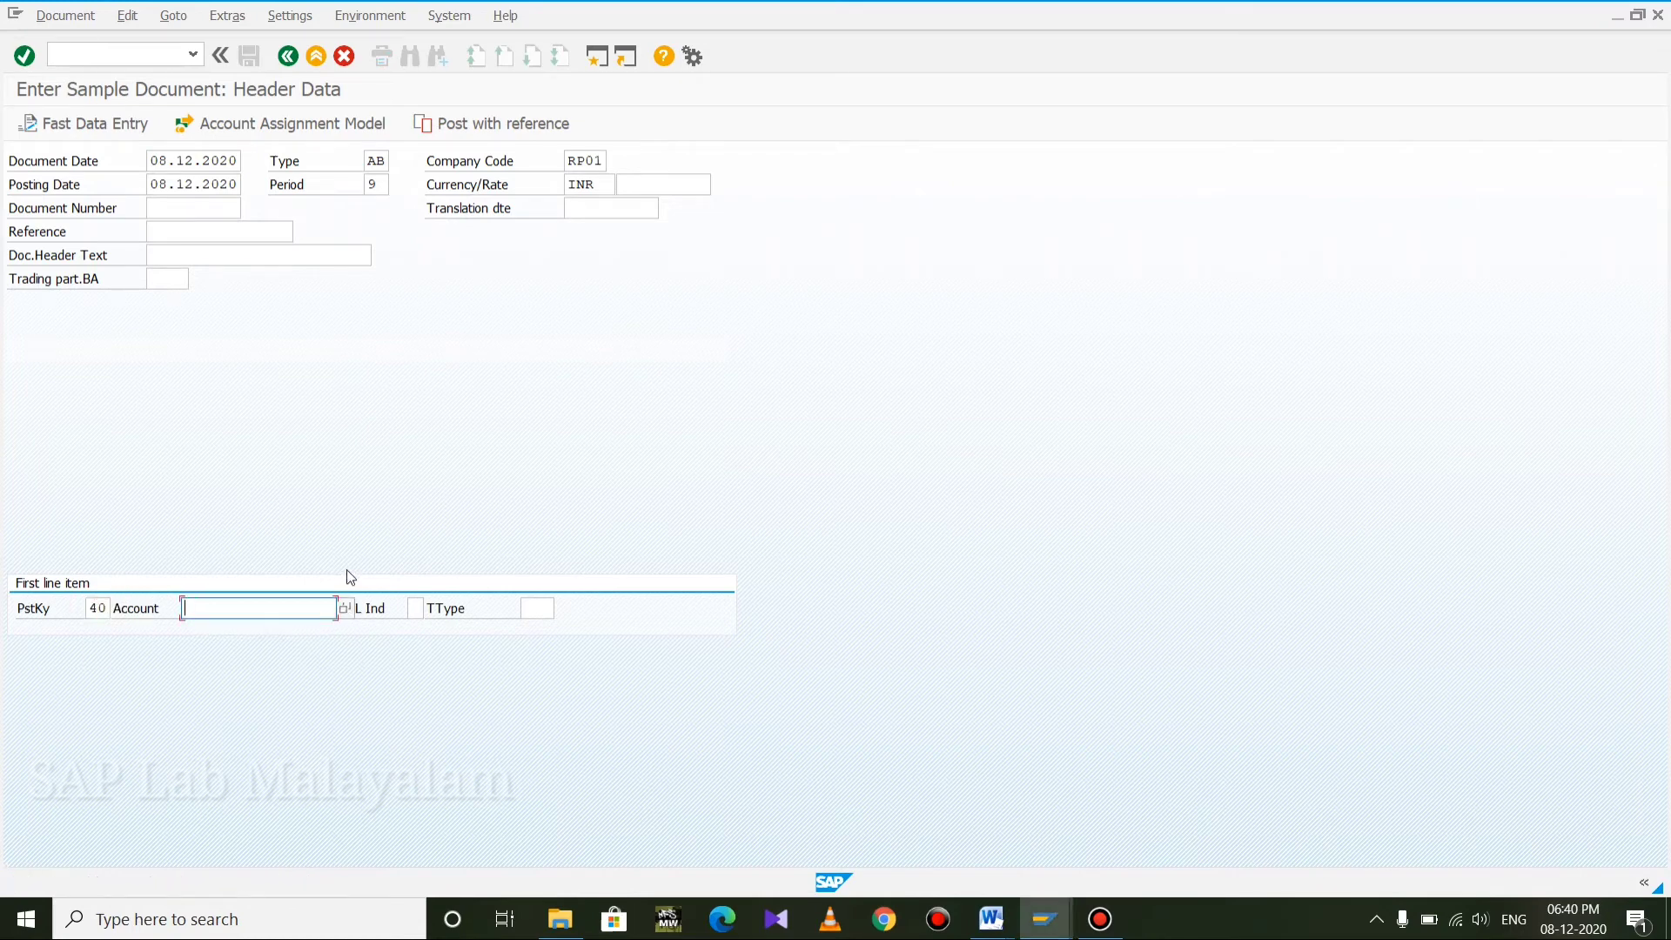
{"action": "left_click", "coordinate": [345, 609]}
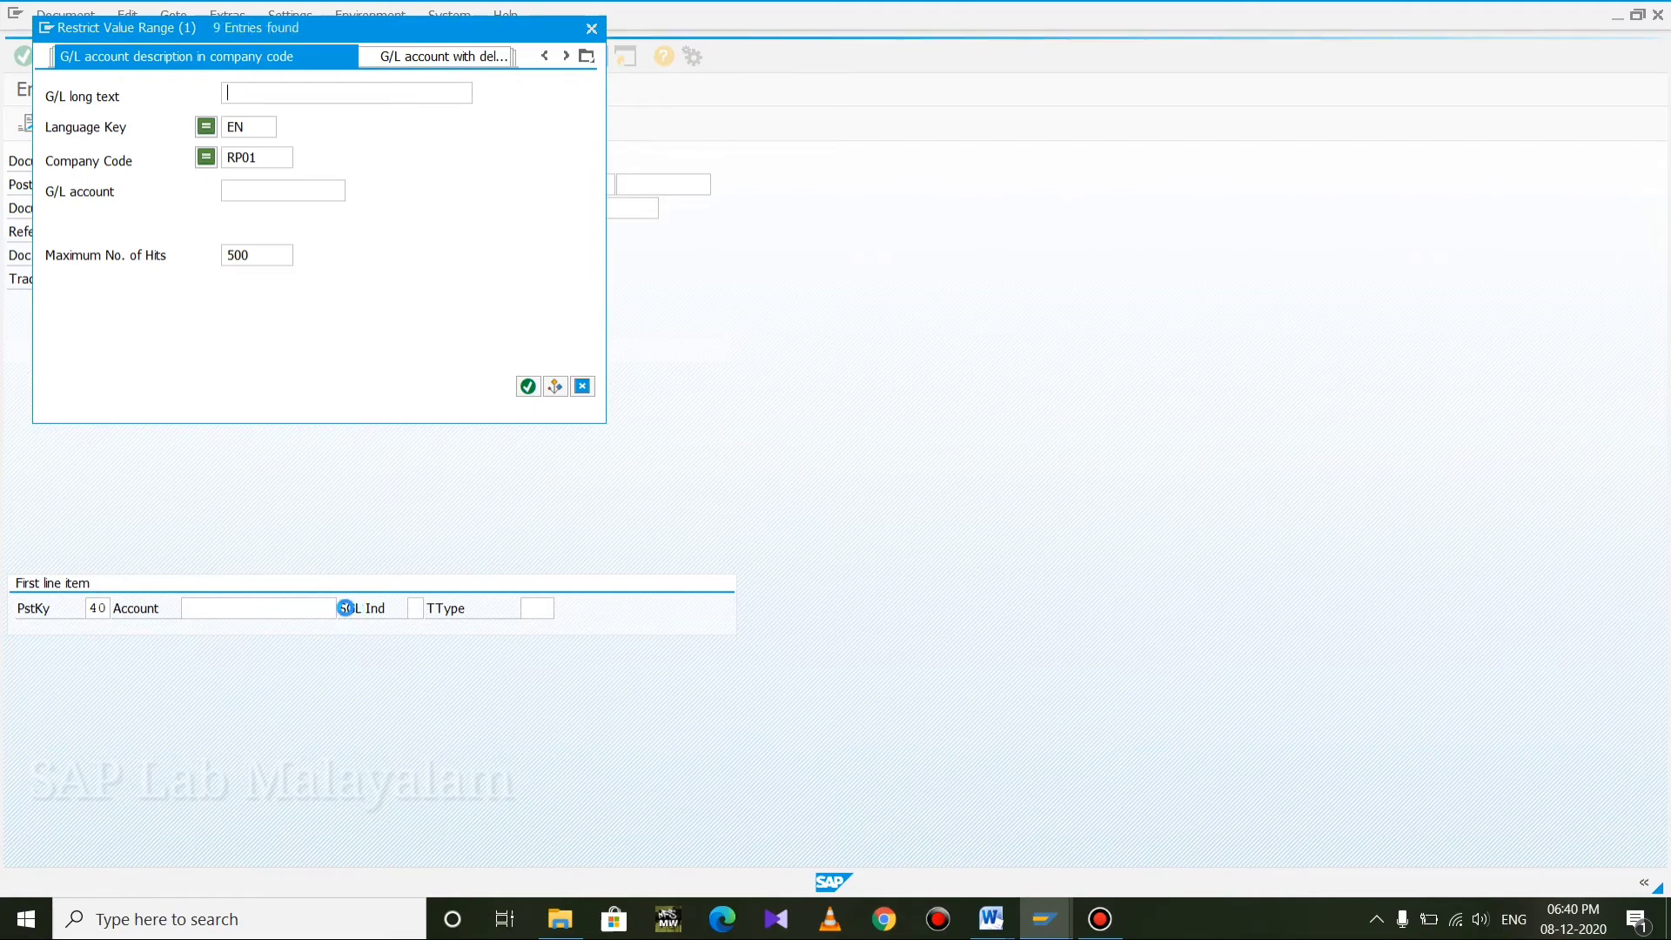
{"action": "key", "text": "Return"}
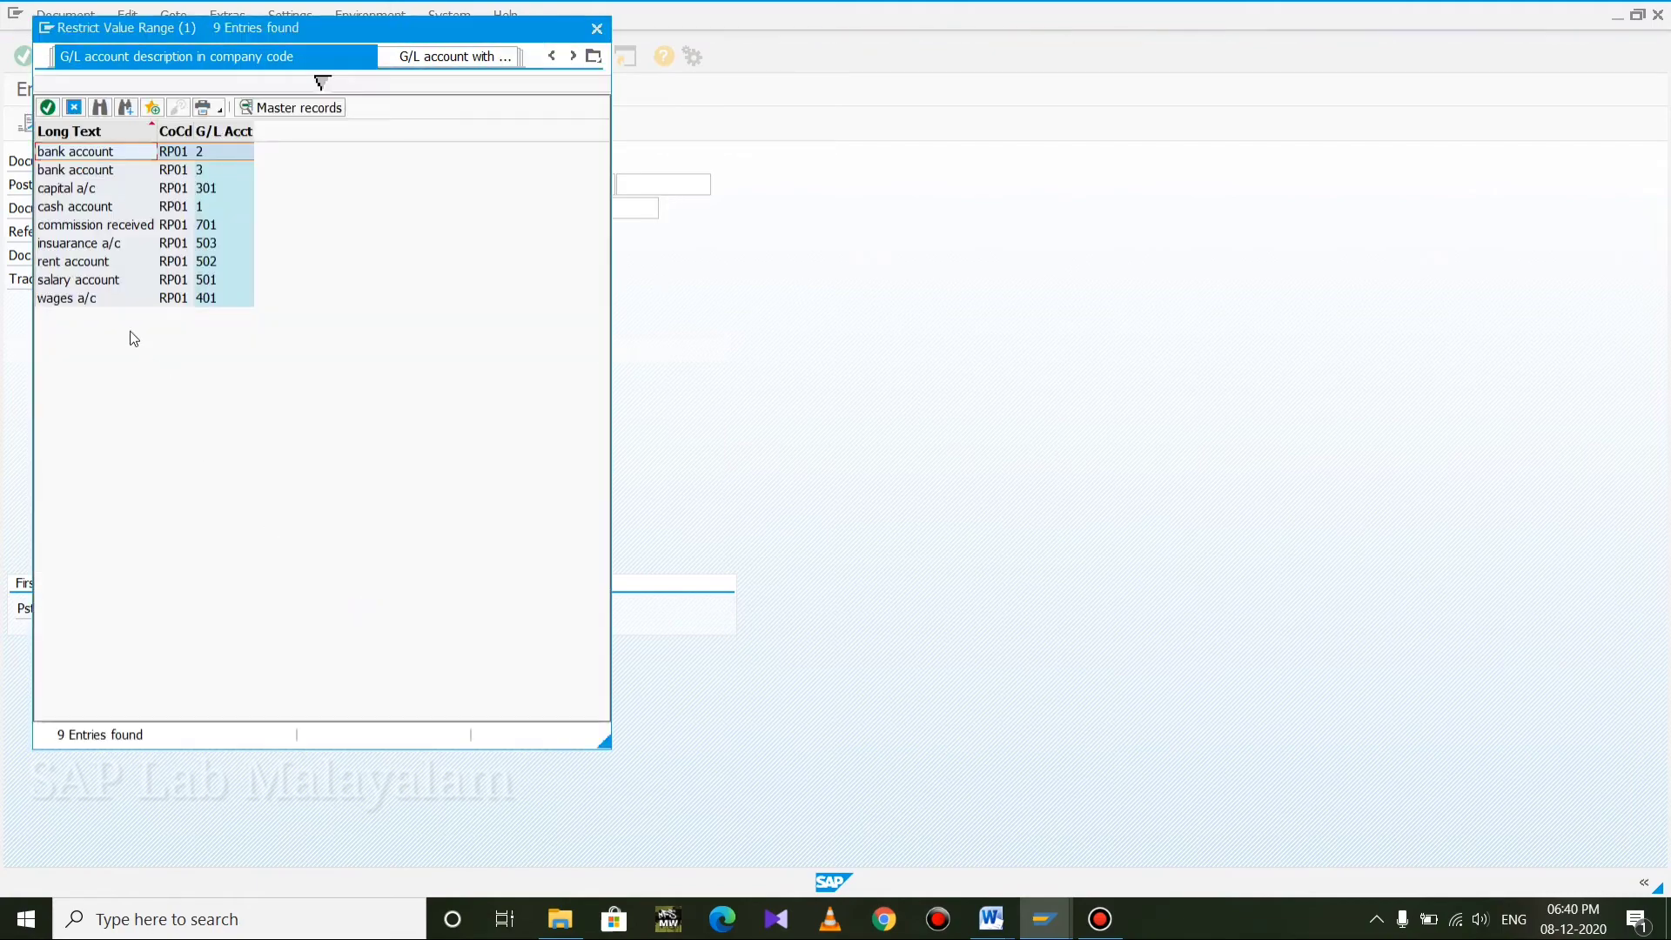
{"action": "double_click", "coordinate": [103, 242]}
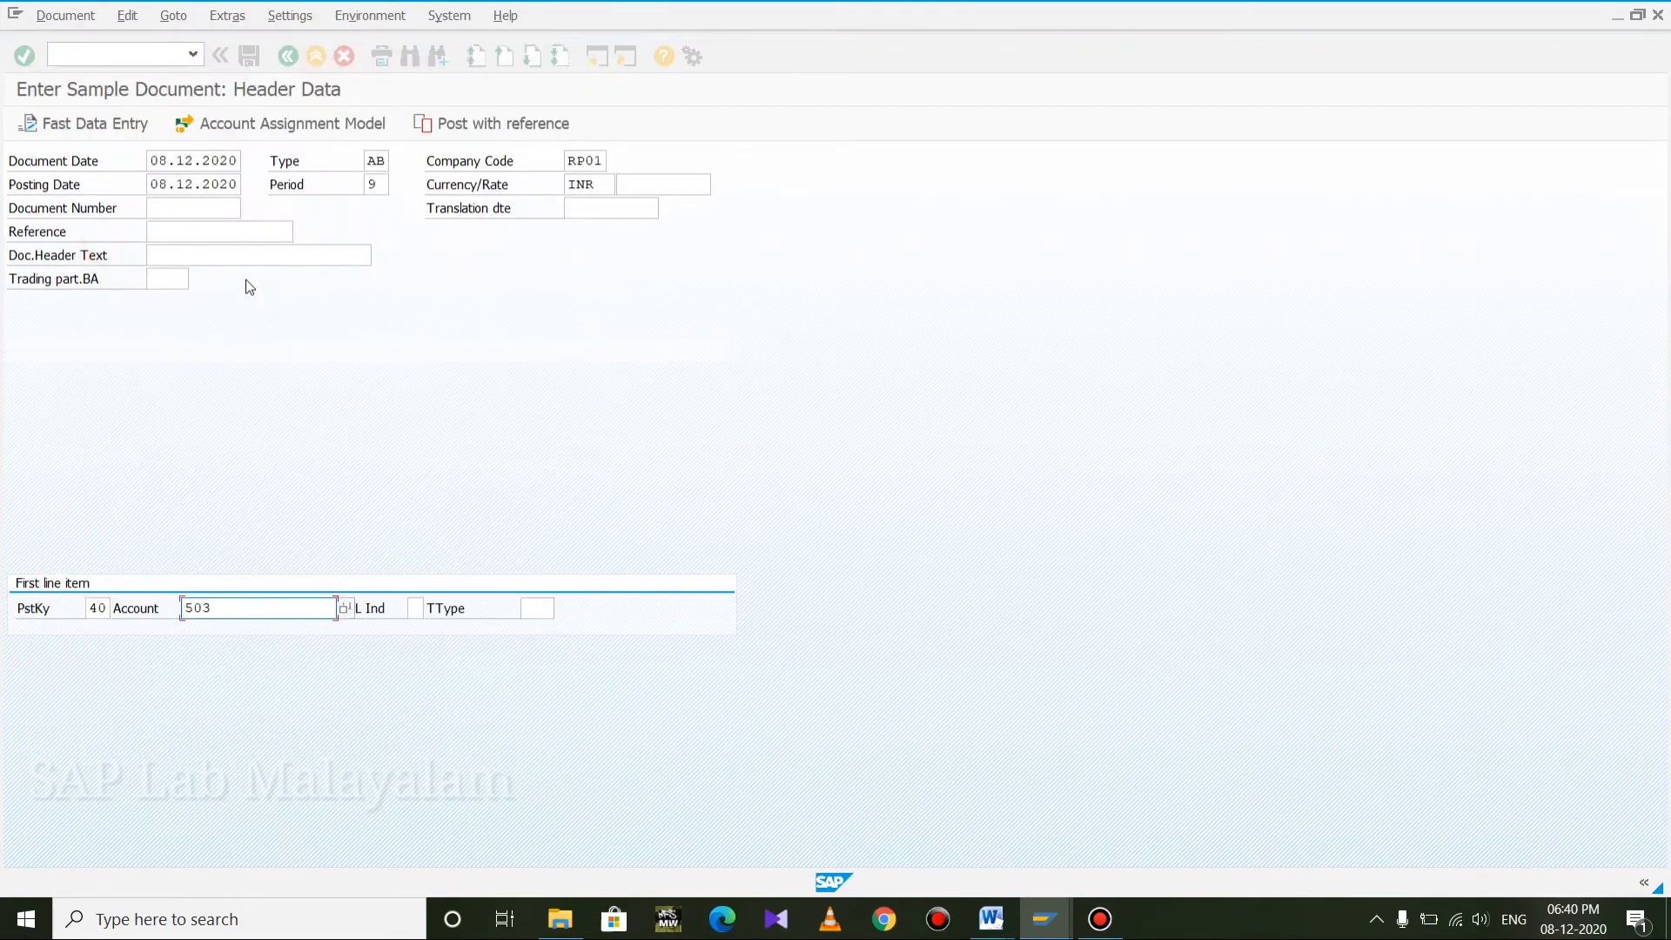
Continue to the insurance debit item and set its amount to 20000 and business area to KL
{"action": "key", "text": "Return"}
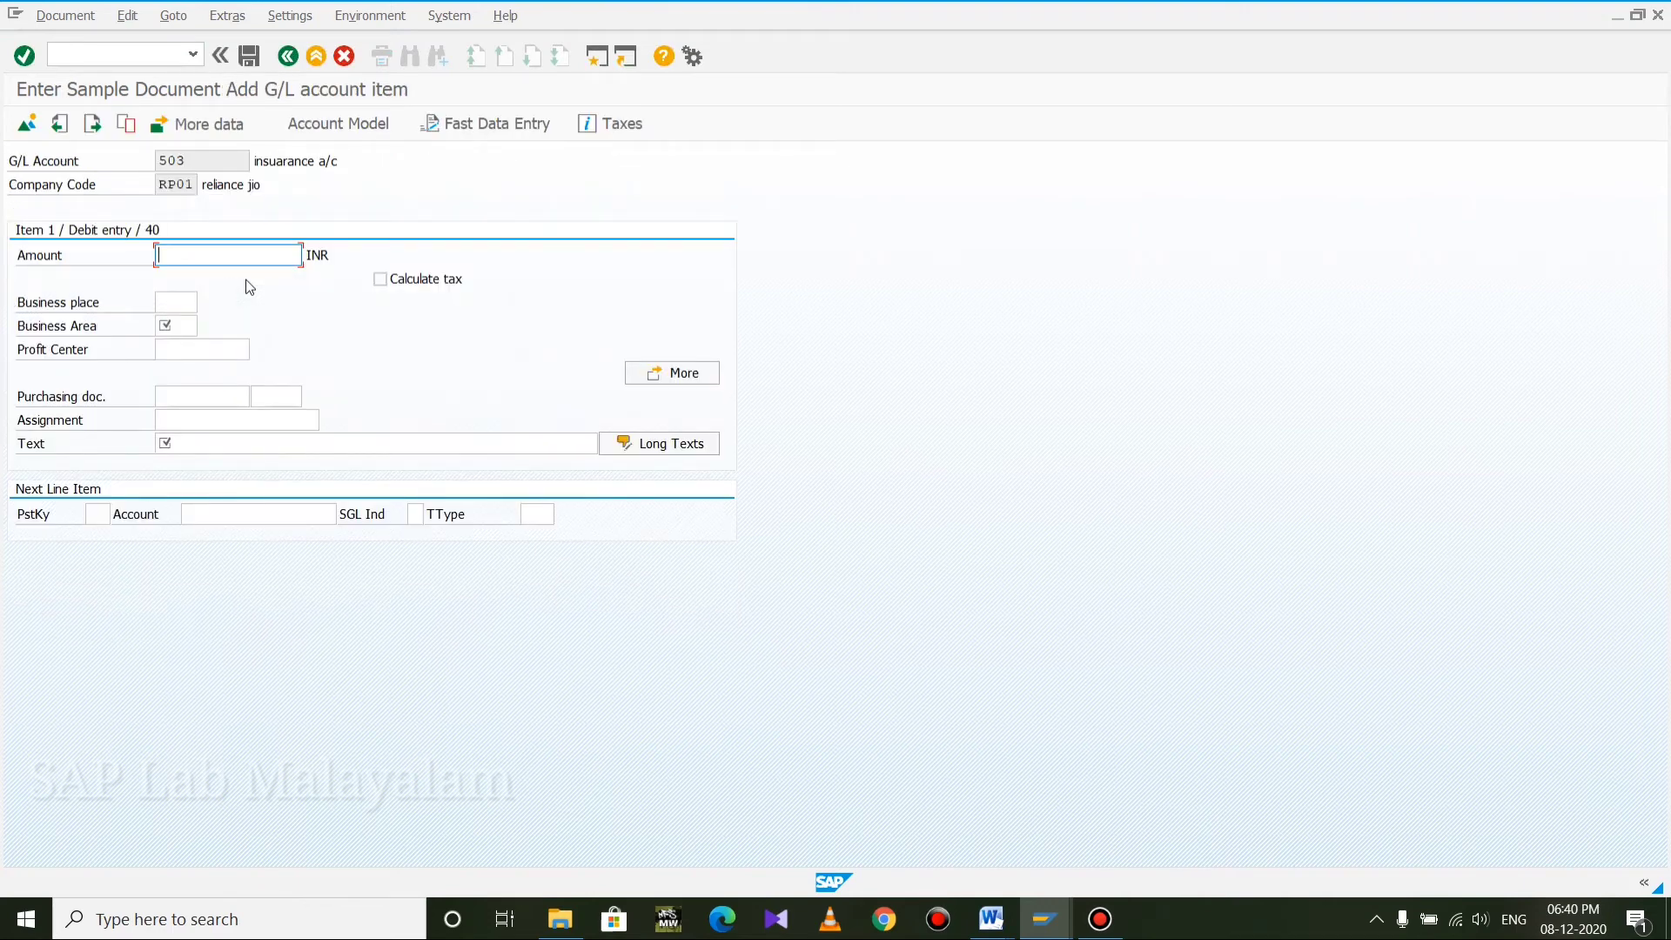
{"action": "type", "text": "20000"}
{"action": "key", "text": "Tab"}
{"action": "key", "text": "Tab"}
{"action": "type", "text": "KL"}
{"action": "key", "text": "Tab"}
{"action": "key", "text": "Tab"}
{"action": "key", "text": "Tab"}
{"action": "key", "text": "Tab"}
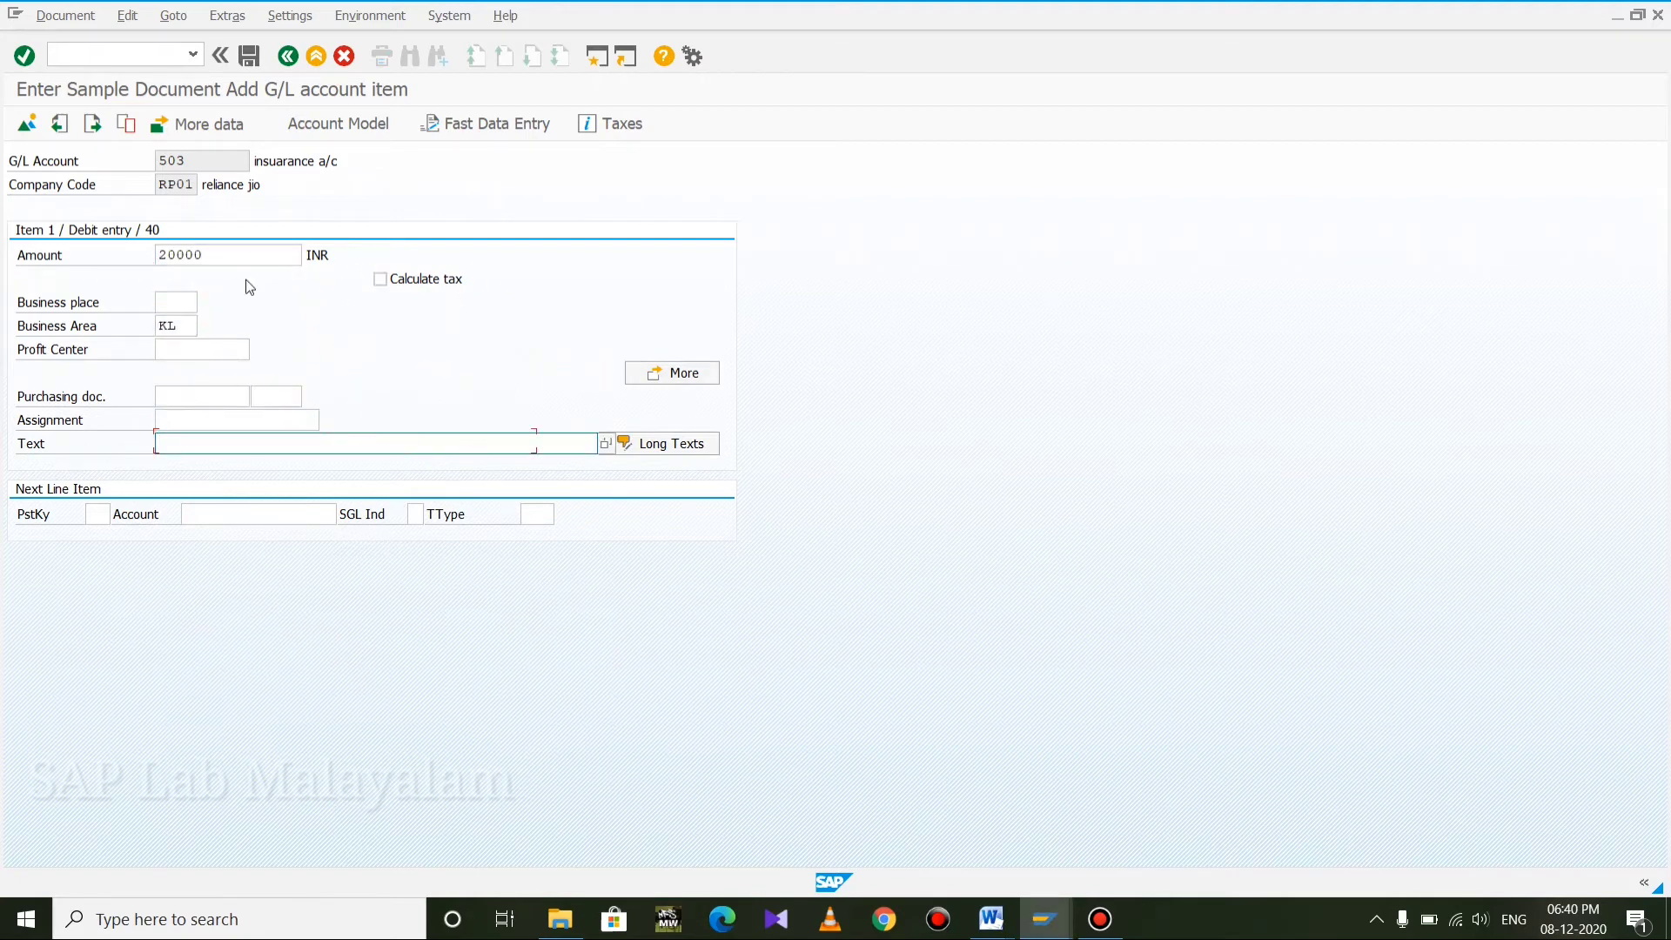
Set the insurance debit item's text to INSURANCE PAID - SAMPLE
{"action": "type", "text": "INSURANCE PAID - SAMPLE"}
{"action": "key", "text": "Tab"}
{"action": "key", "text": "Tab"}
{"action": "key", "text": "Tab"}
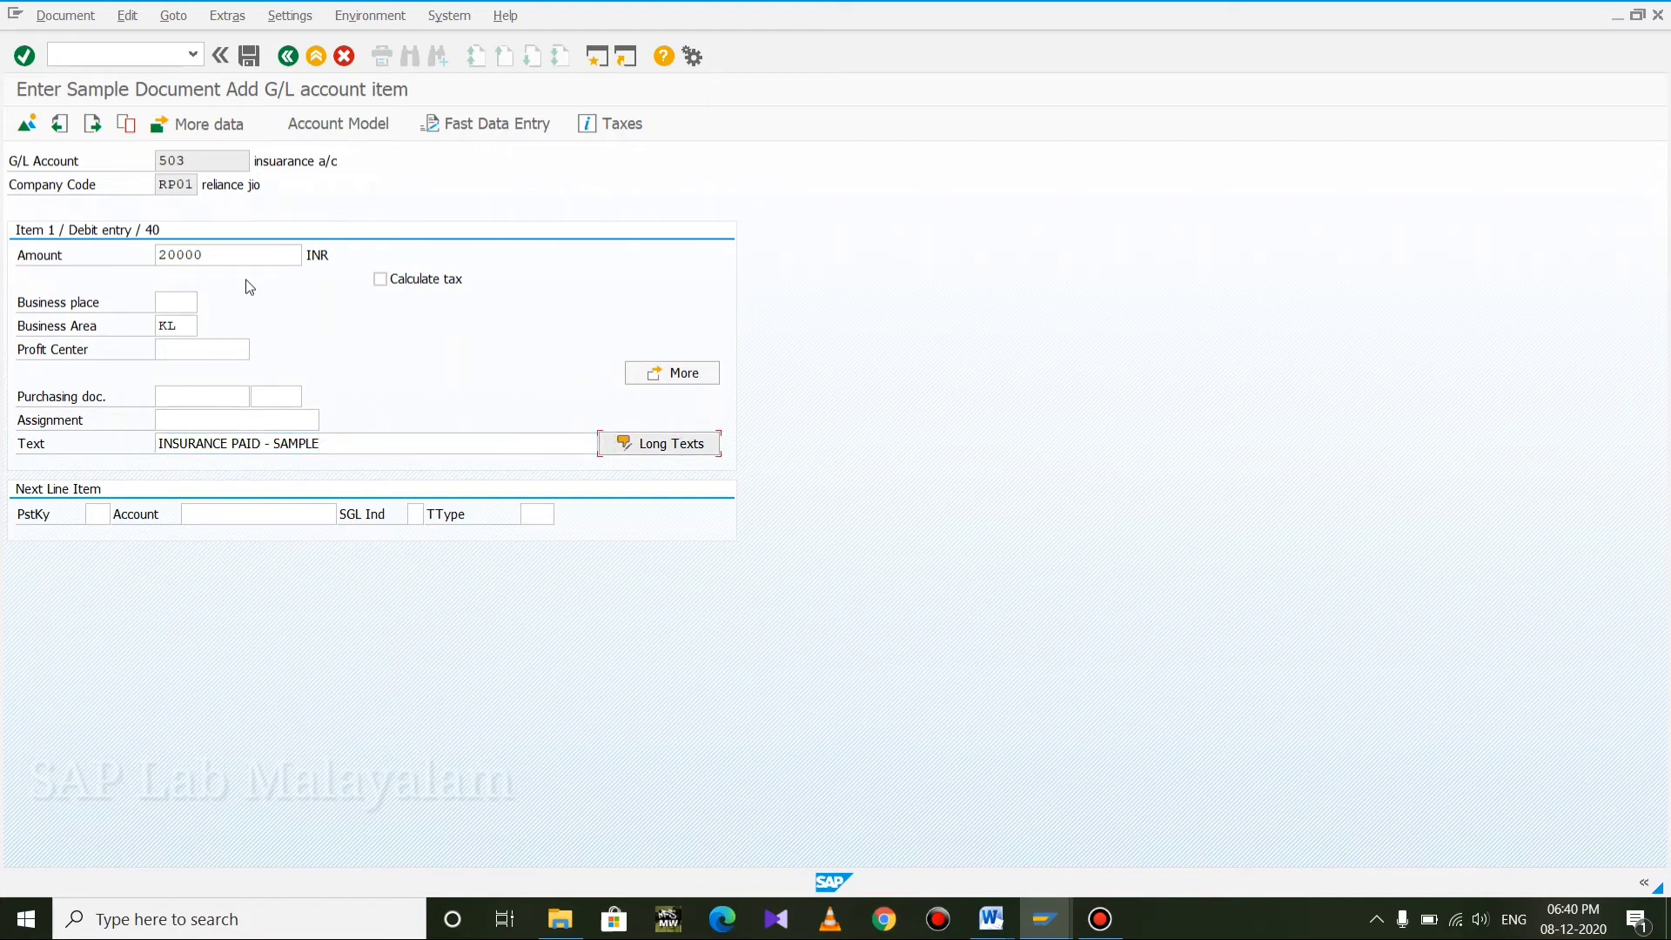
Enter the next line item with posting key 50 and the cash account, 1, and continue to its details
{"action": "key", "text": "shift+Tab"}
{"action": "key", "text": "F4"}
{"action": "key", "text": "Escape"}
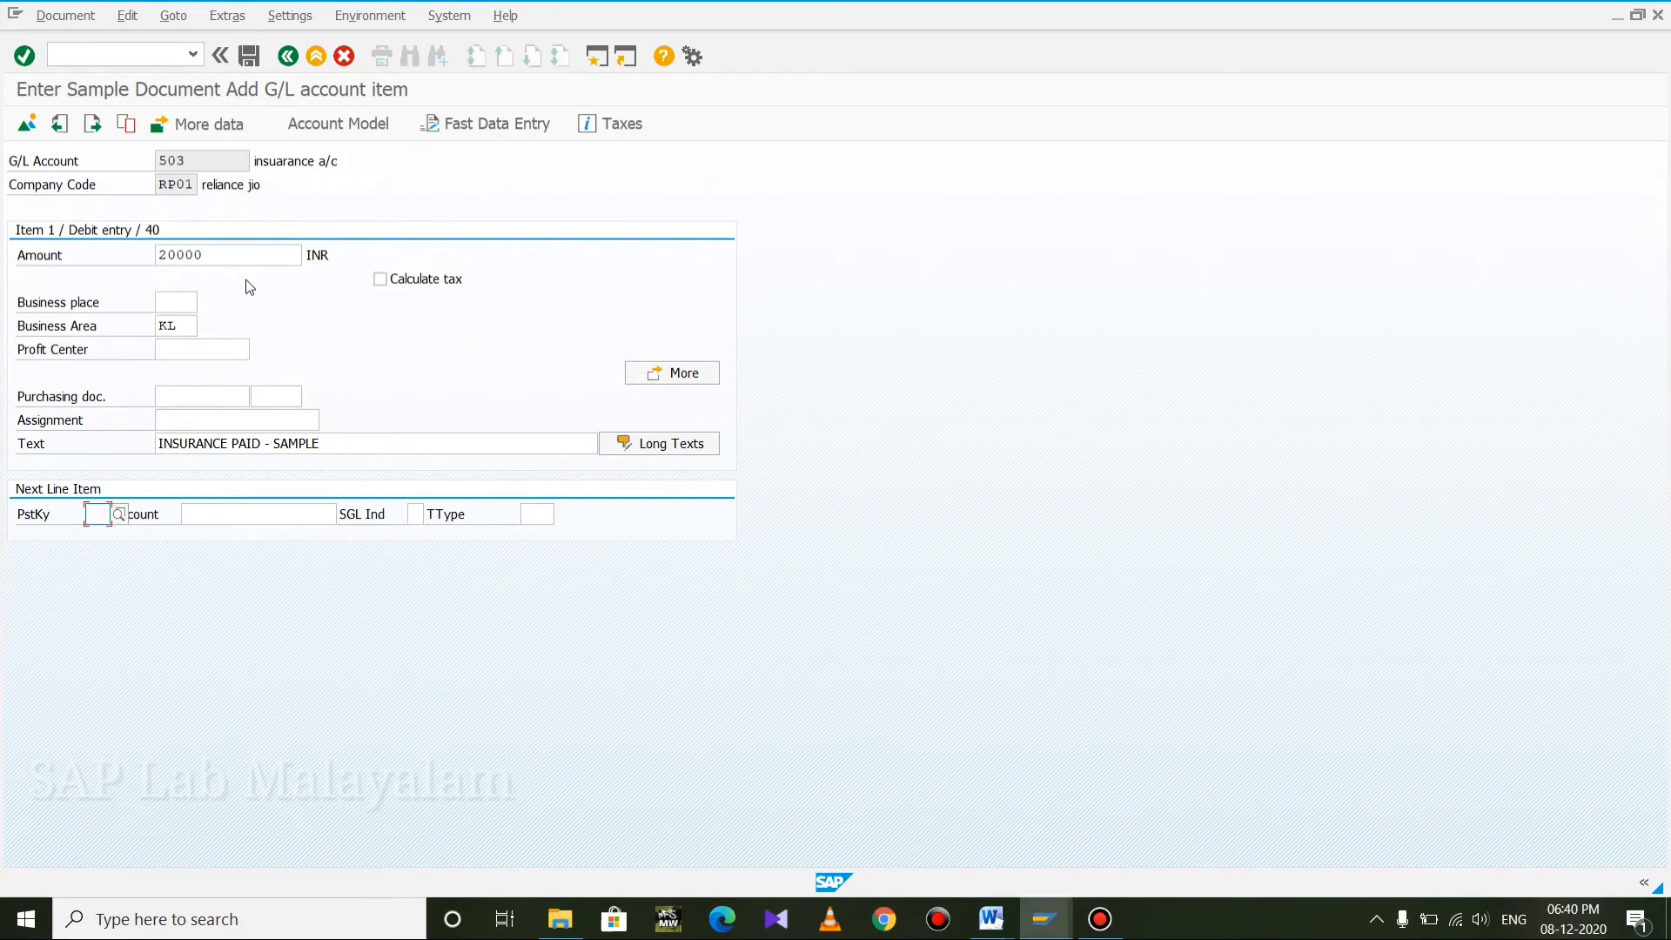
{"action": "type", "text": "50"}
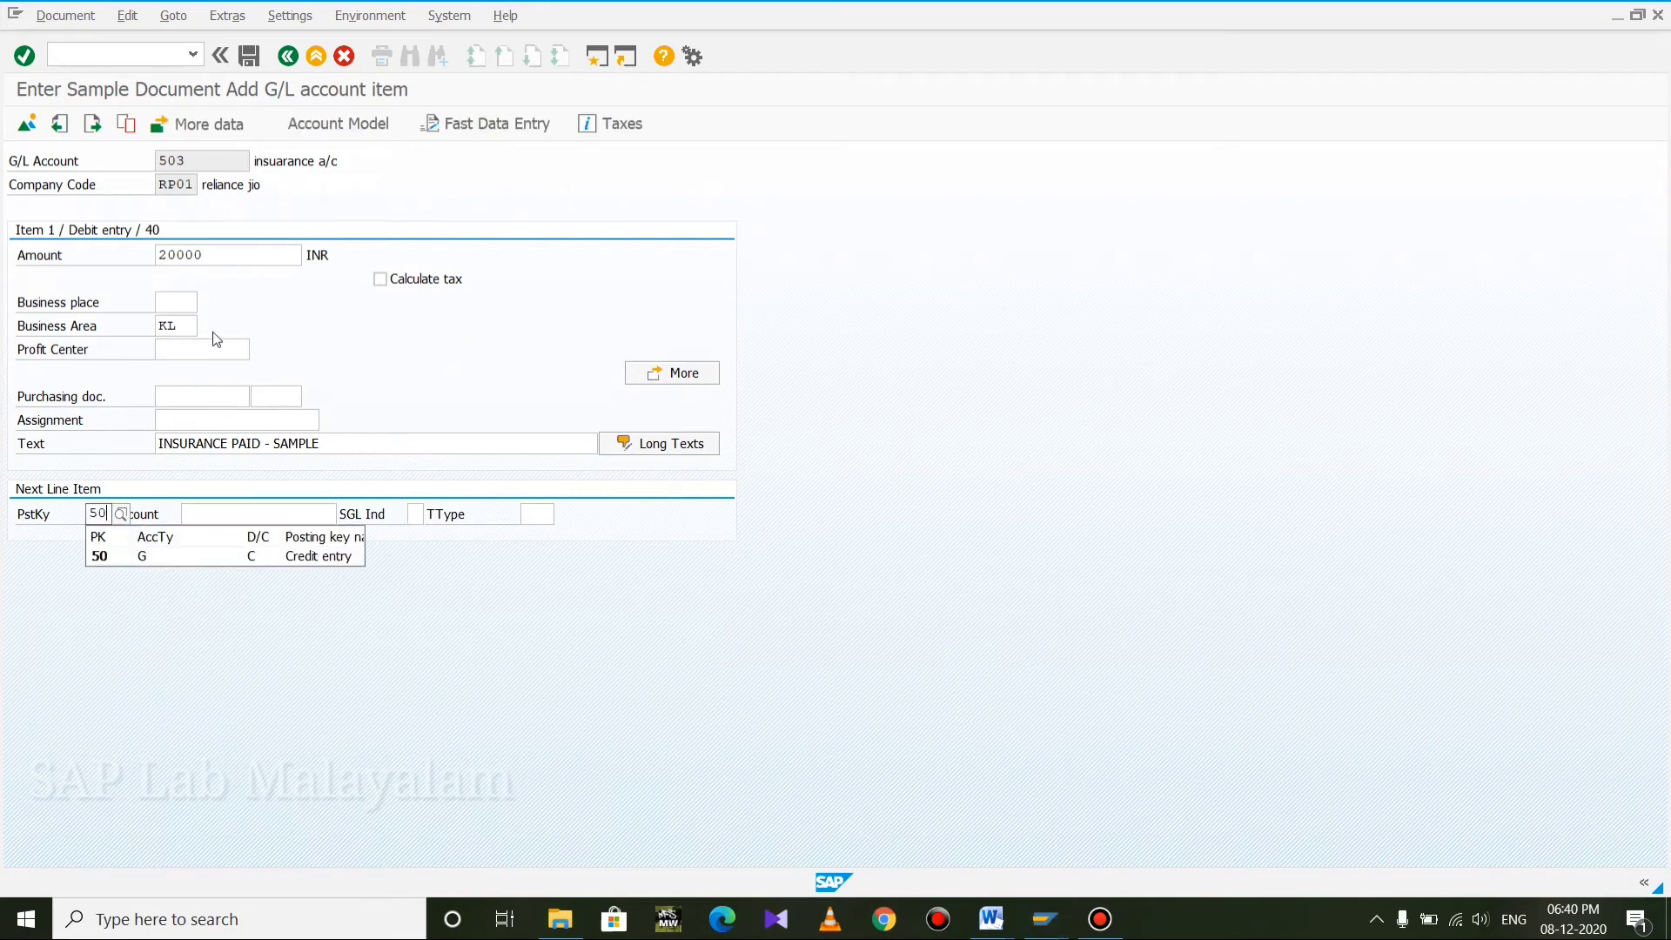
{"action": "left_click", "coordinate": [281, 511]}
{"action": "left_click", "coordinate": [284, 513]}
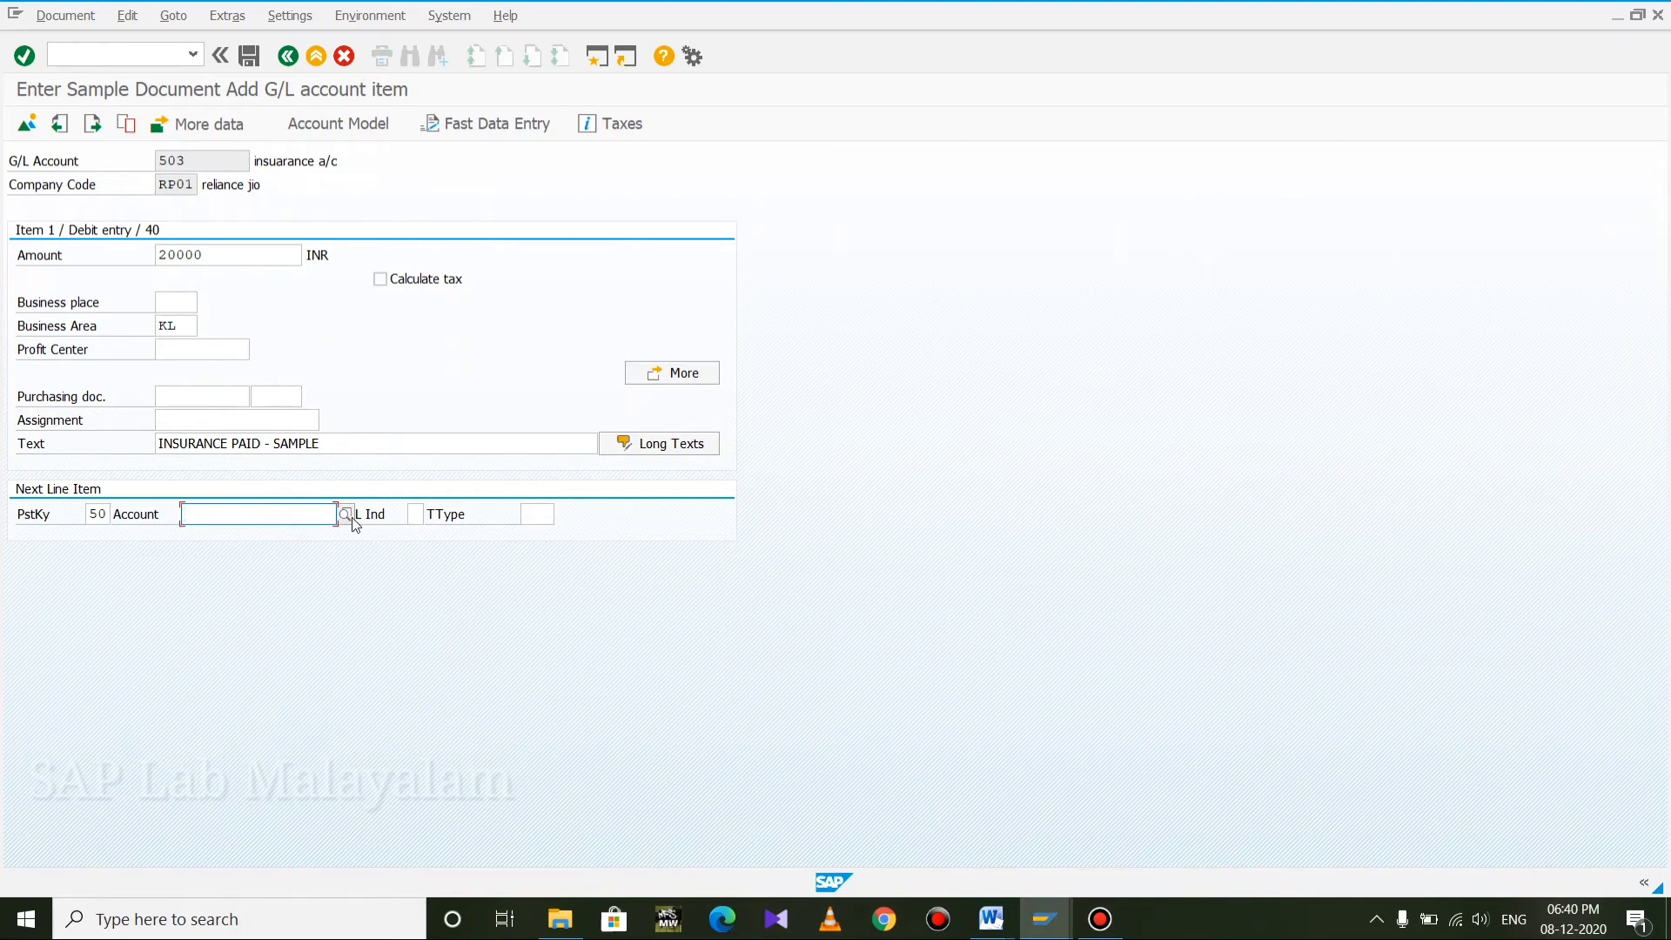
{"action": "type", "text": "1"}
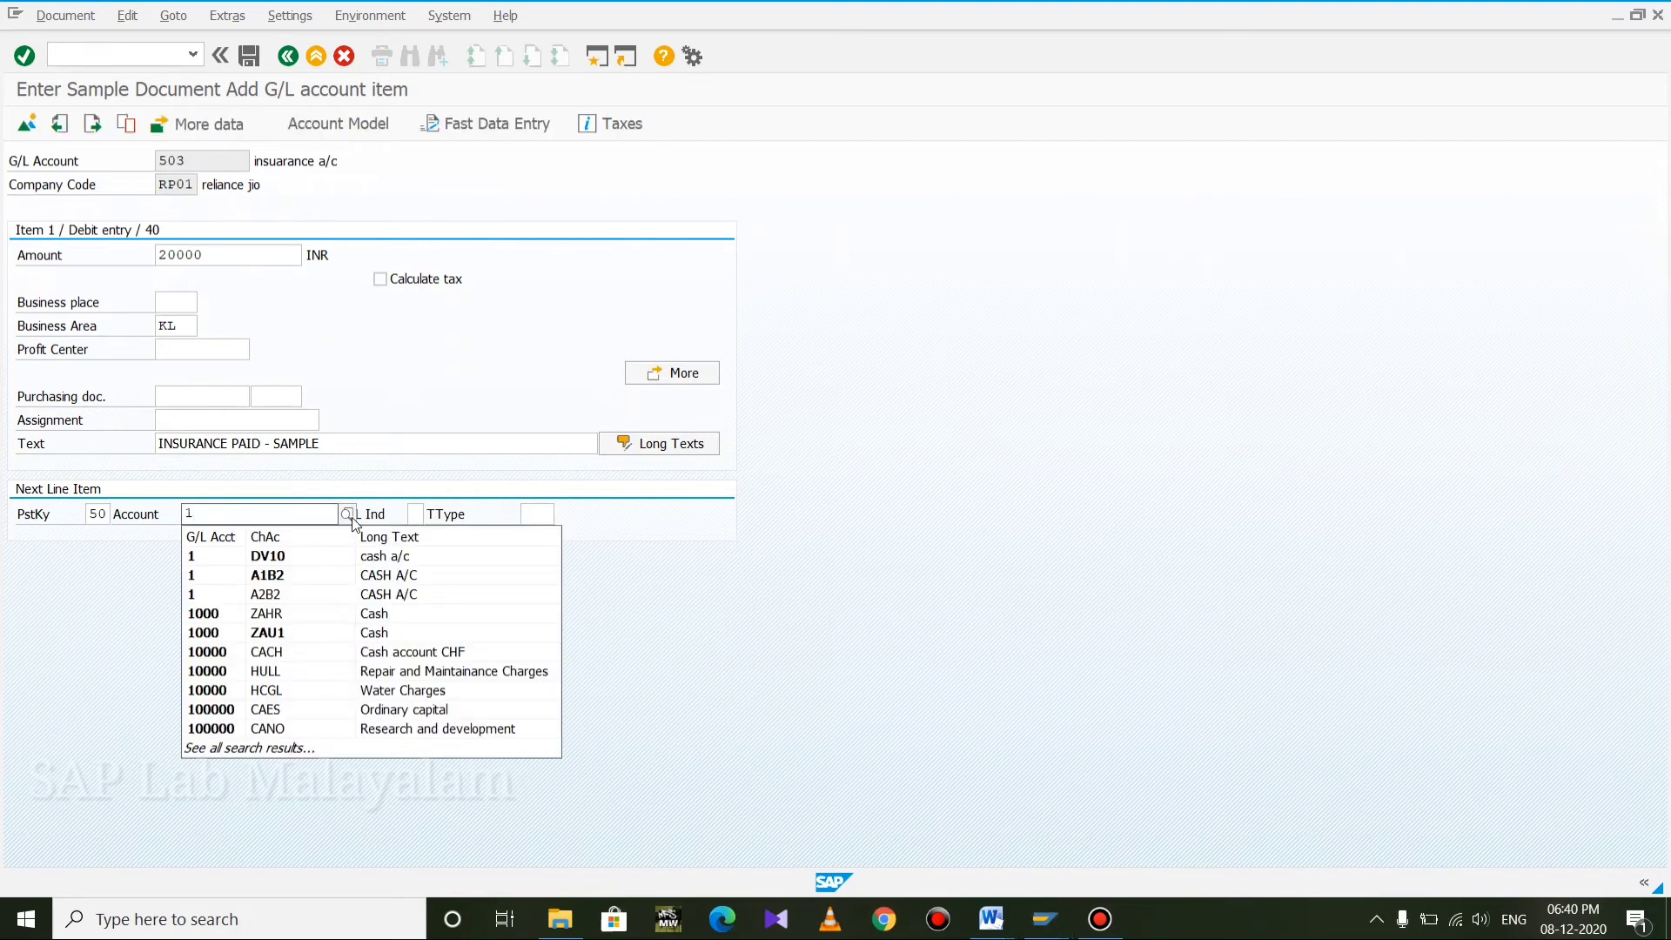
{"action": "key", "text": "Return"}
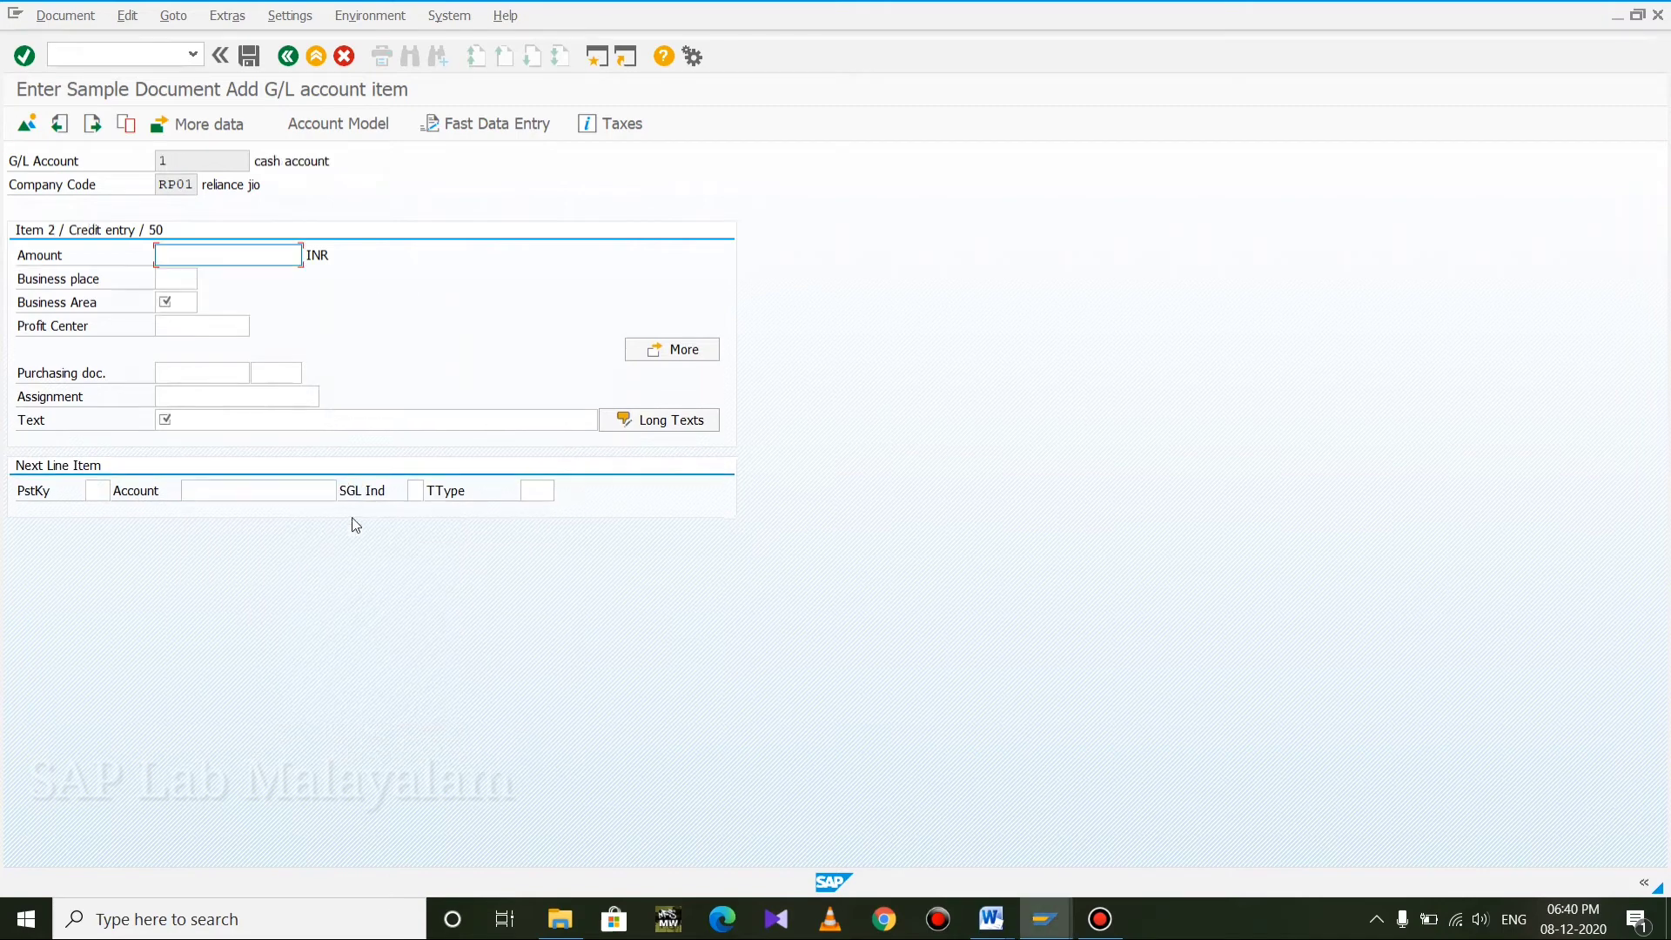
Set the insurance document's cash credit item to amount * and business area KL
{"action": "type", "text": "*"}
{"action": "key", "text": "Tab"}
{"action": "key", "text": "Tab"}
{"action": "type", "text": "KL"}
{"action": "key", "text": "Tab"}
{"action": "key", "text": "Tab"}
{"action": "key", "text": "Tab"}
{"action": "key", "text": "Tab"}
{"action": "key", "text": "Tab"}
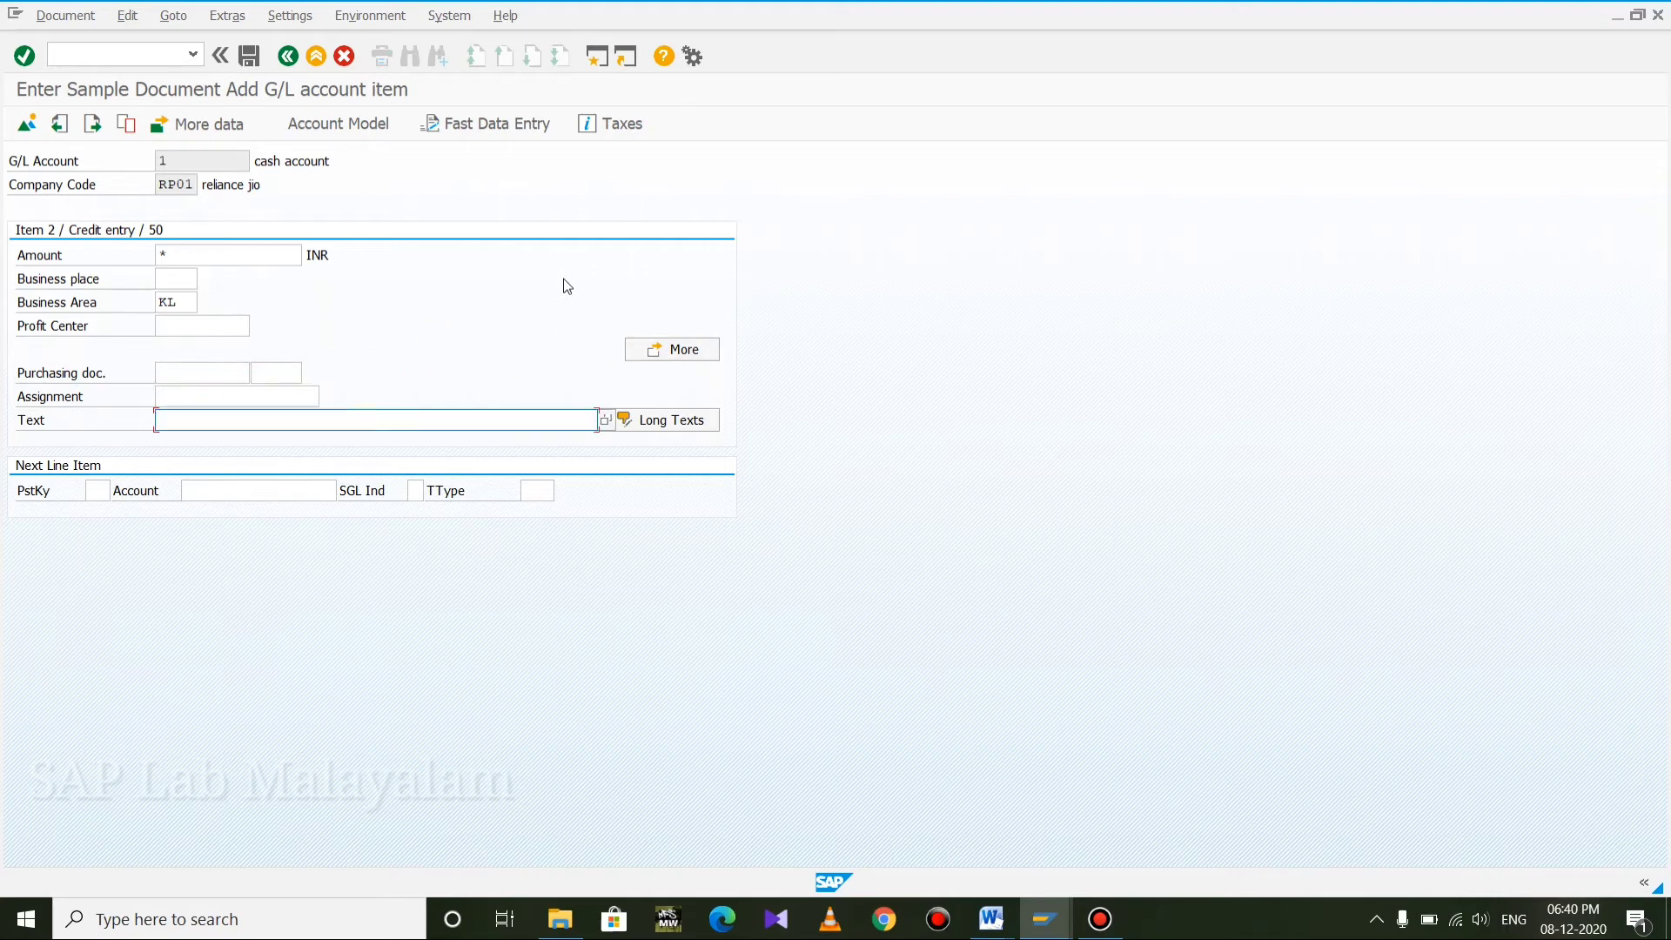
Set the cash credit item's text to INSURANCE PAID - SAMPLE and save the sample document
{"action": "type", "text": "INSURANCE PAID - SAMPLE"}
{"action": "key", "text": "Return"}
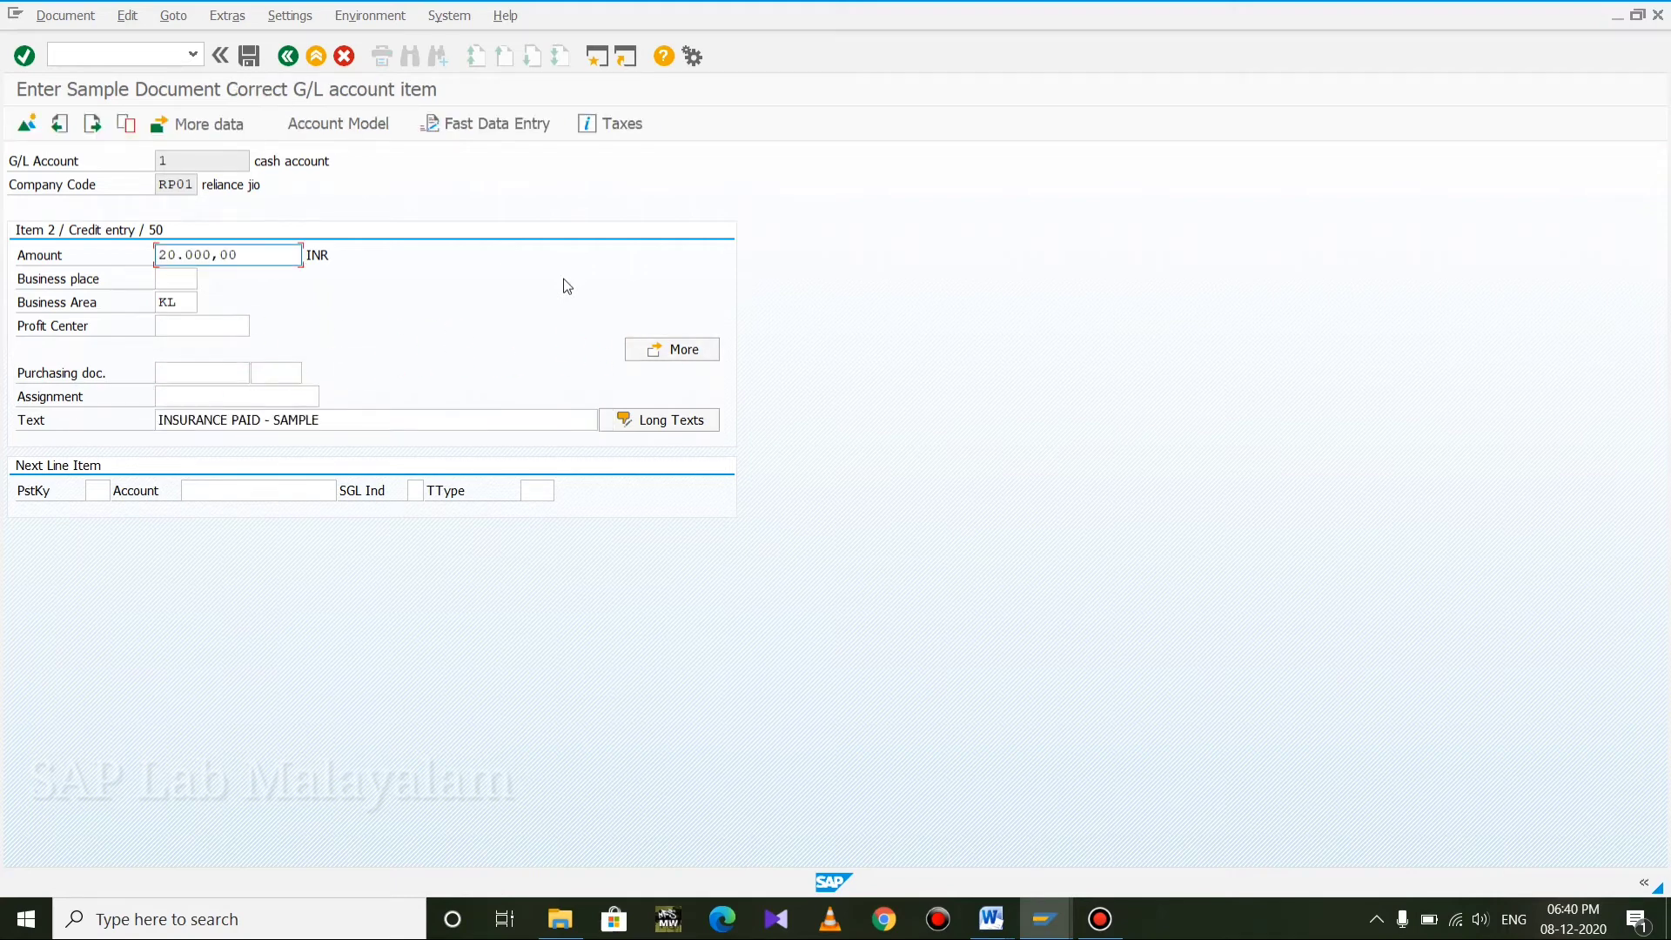
{"action": "key", "text": "ctrl+s"}
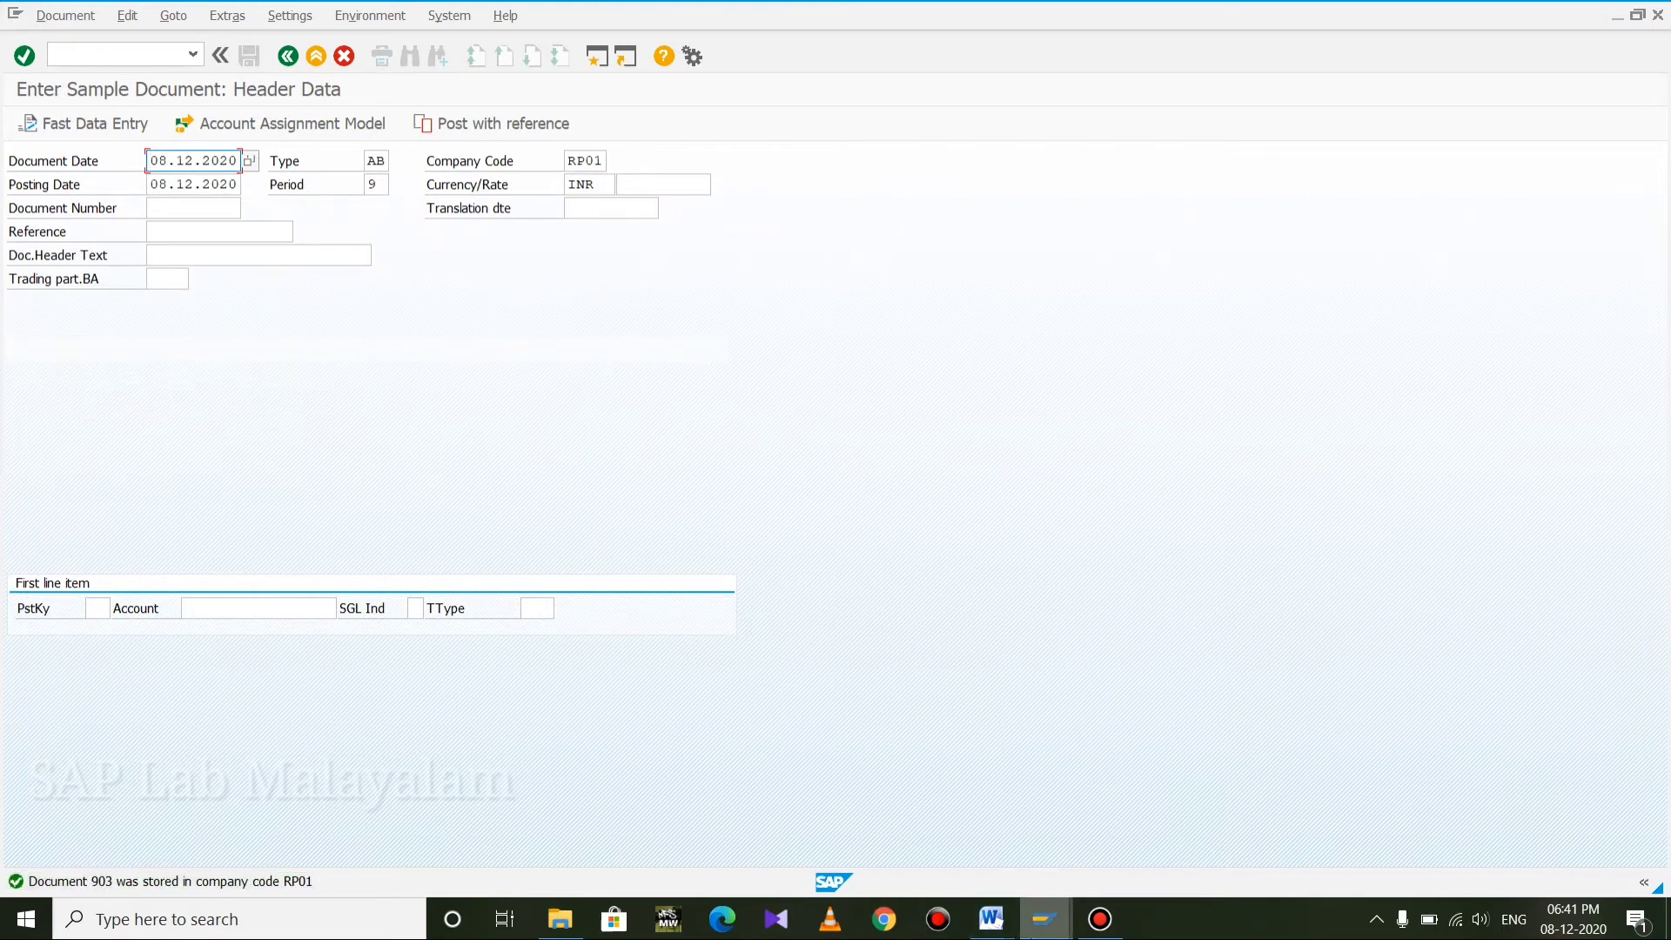
Switch to the Work Area document in Word and add -903 after insurance
{"action": "mouse_move", "coordinate": [1028, 931]}
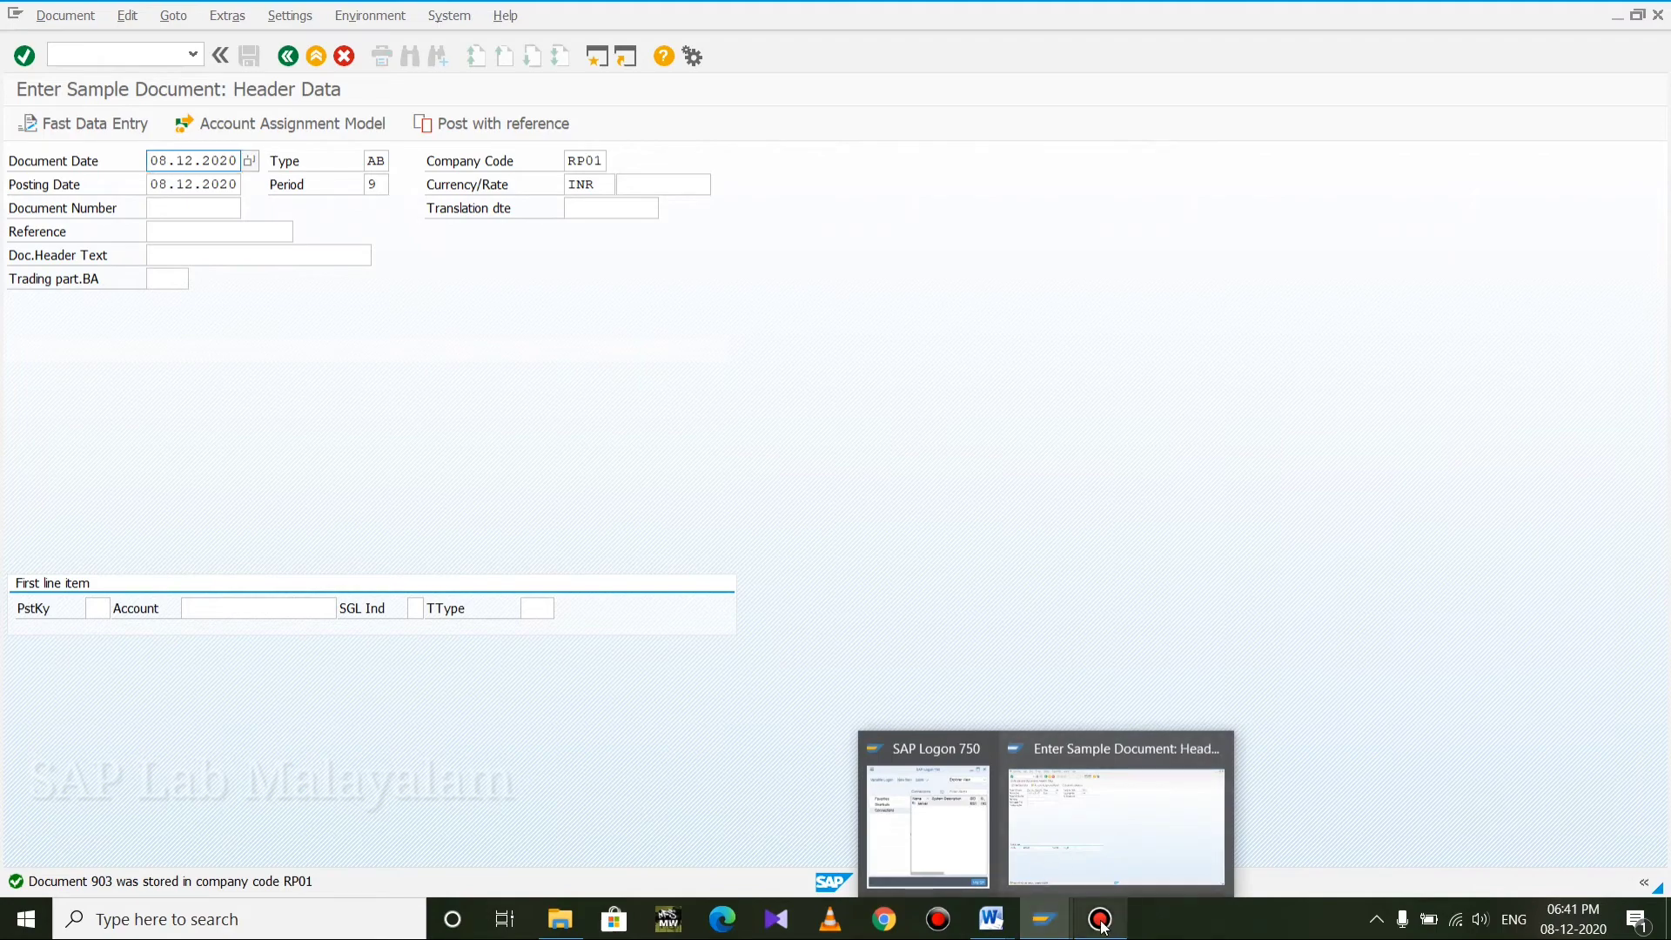
{"action": "mouse_move", "coordinate": [991, 918]}
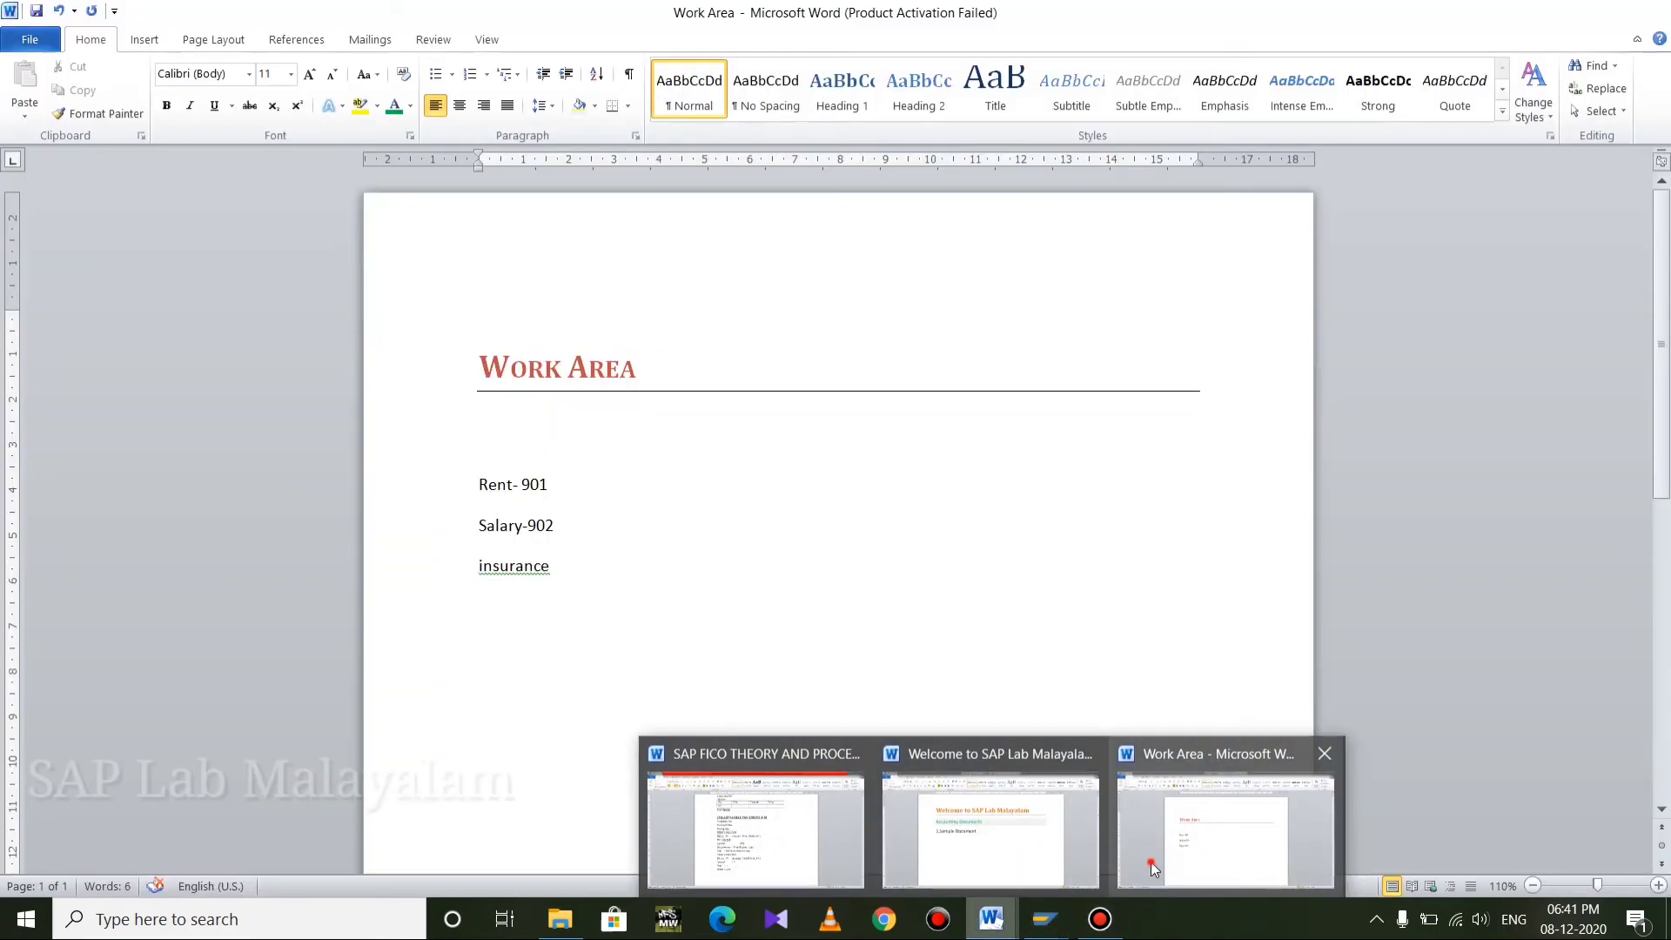
{"action": "left_click", "coordinate": [1150, 862]}
{"action": "left_click", "coordinate": [563, 549]}
{"action": "left_click", "coordinate": [573, 568]}
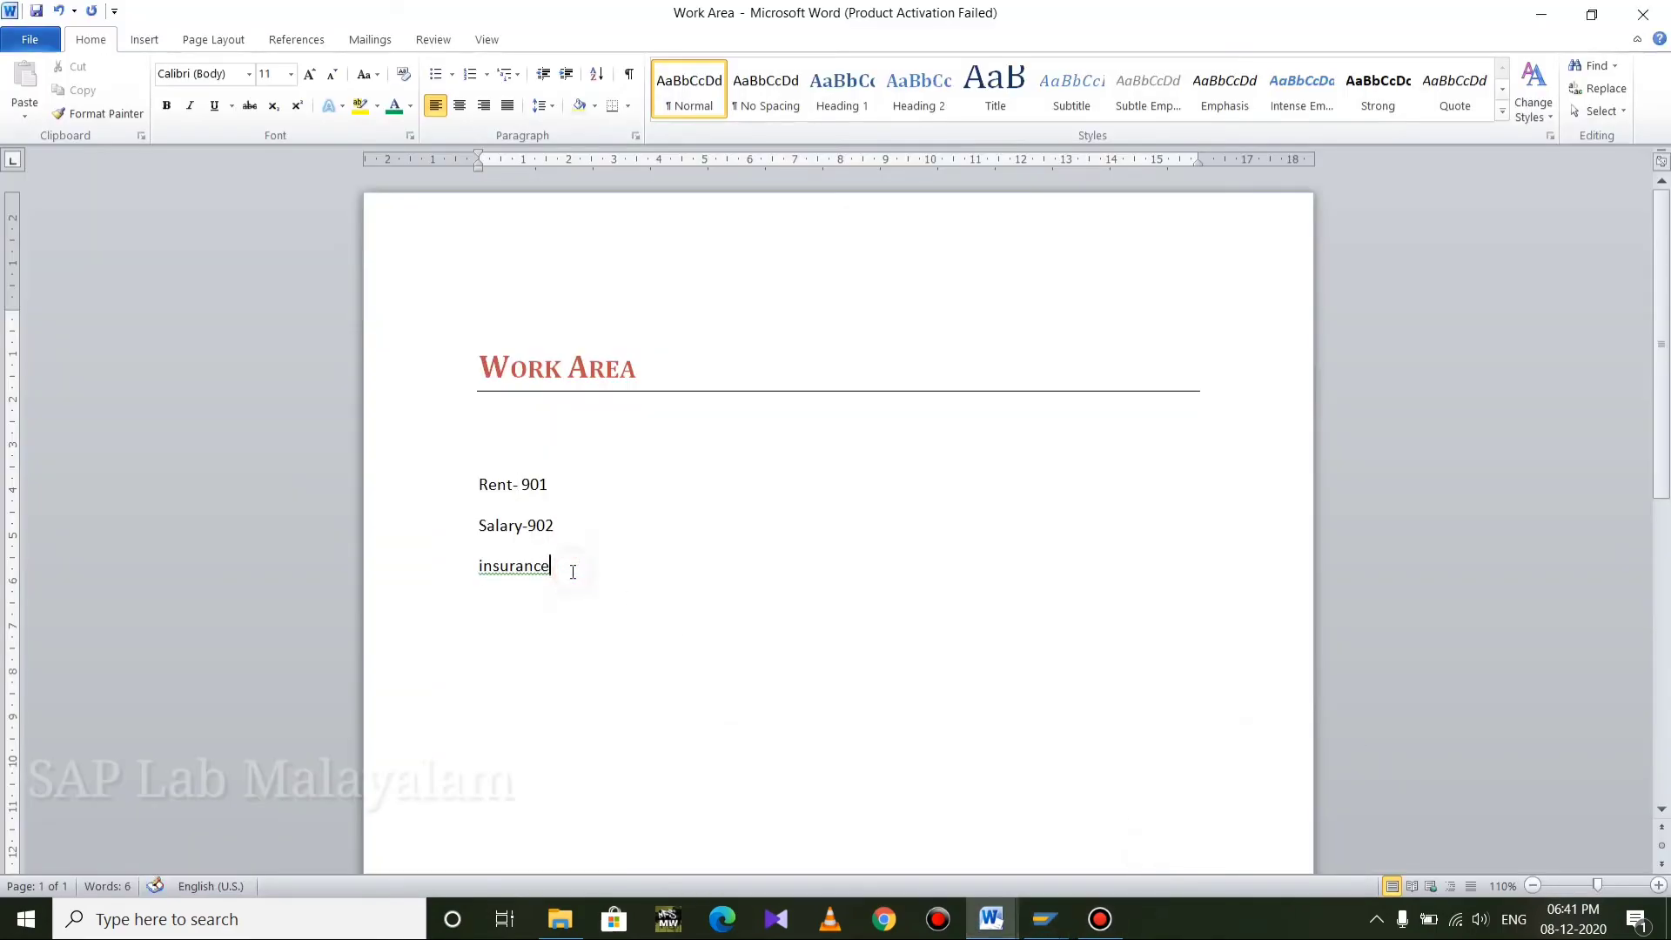
{"action": "type", "text": "-903"}
Review the sample document and F-02 post-with-reference instructions in the SAP FICO THEORY AND PROCEDURE document
{"action": "mouse_move", "coordinate": [992, 923]}
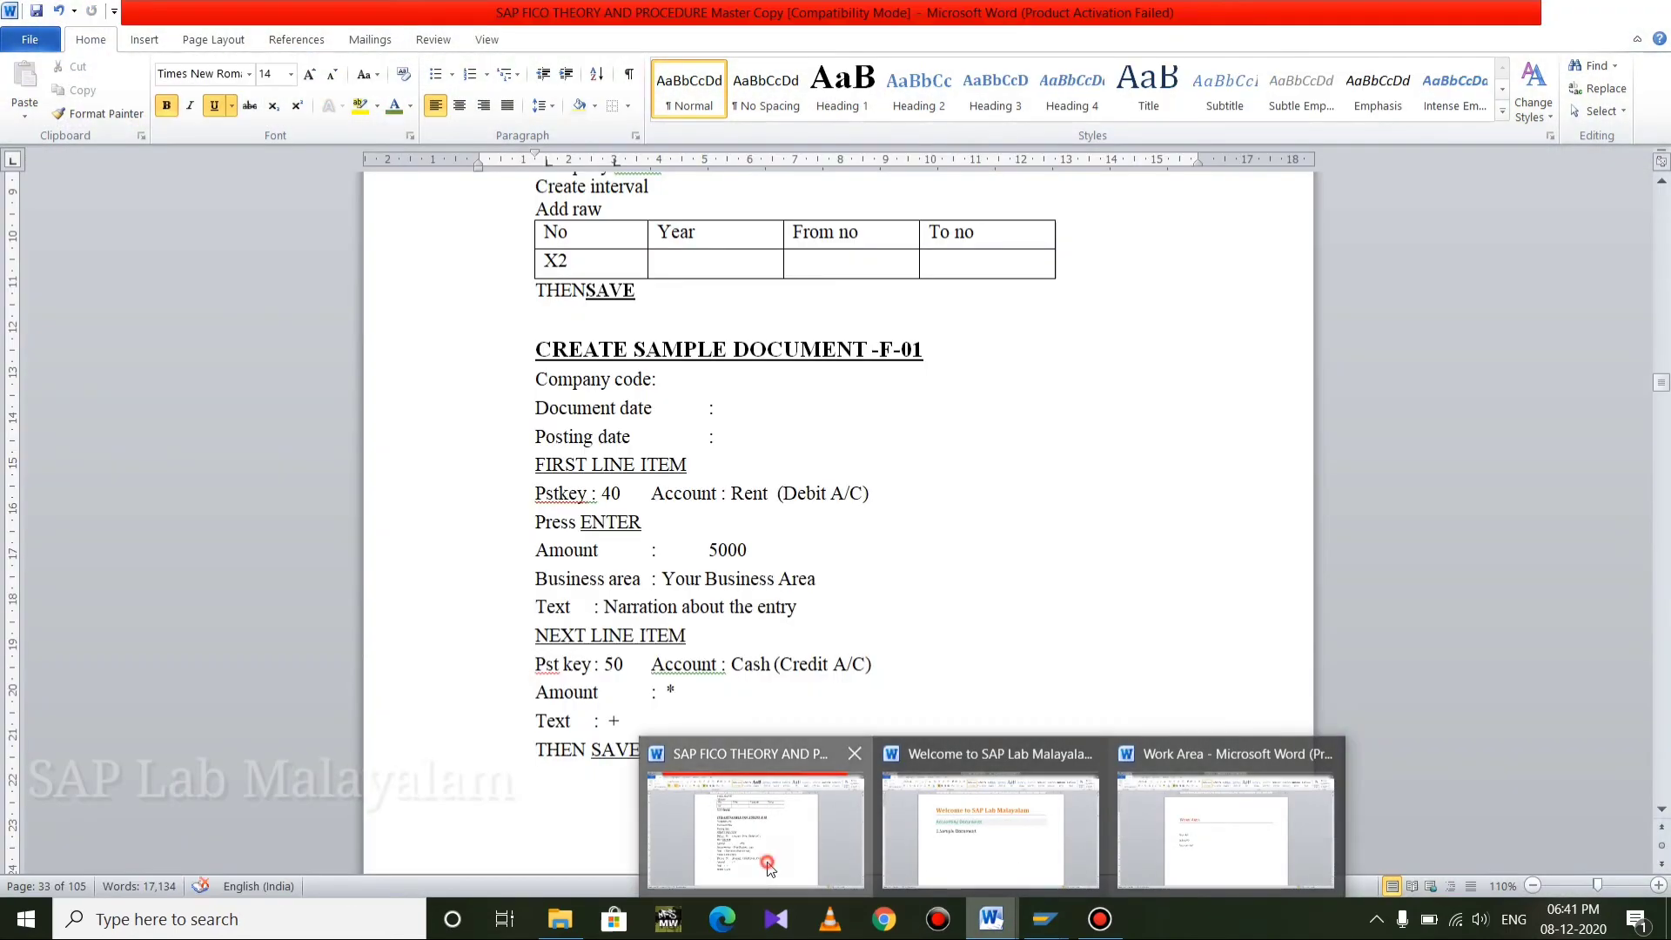
{"action": "left_click", "coordinate": [766, 836]}
{"action": "scroll", "coordinate": [874, 776], "scroll_direction": "up", "scroll_amount": 5}
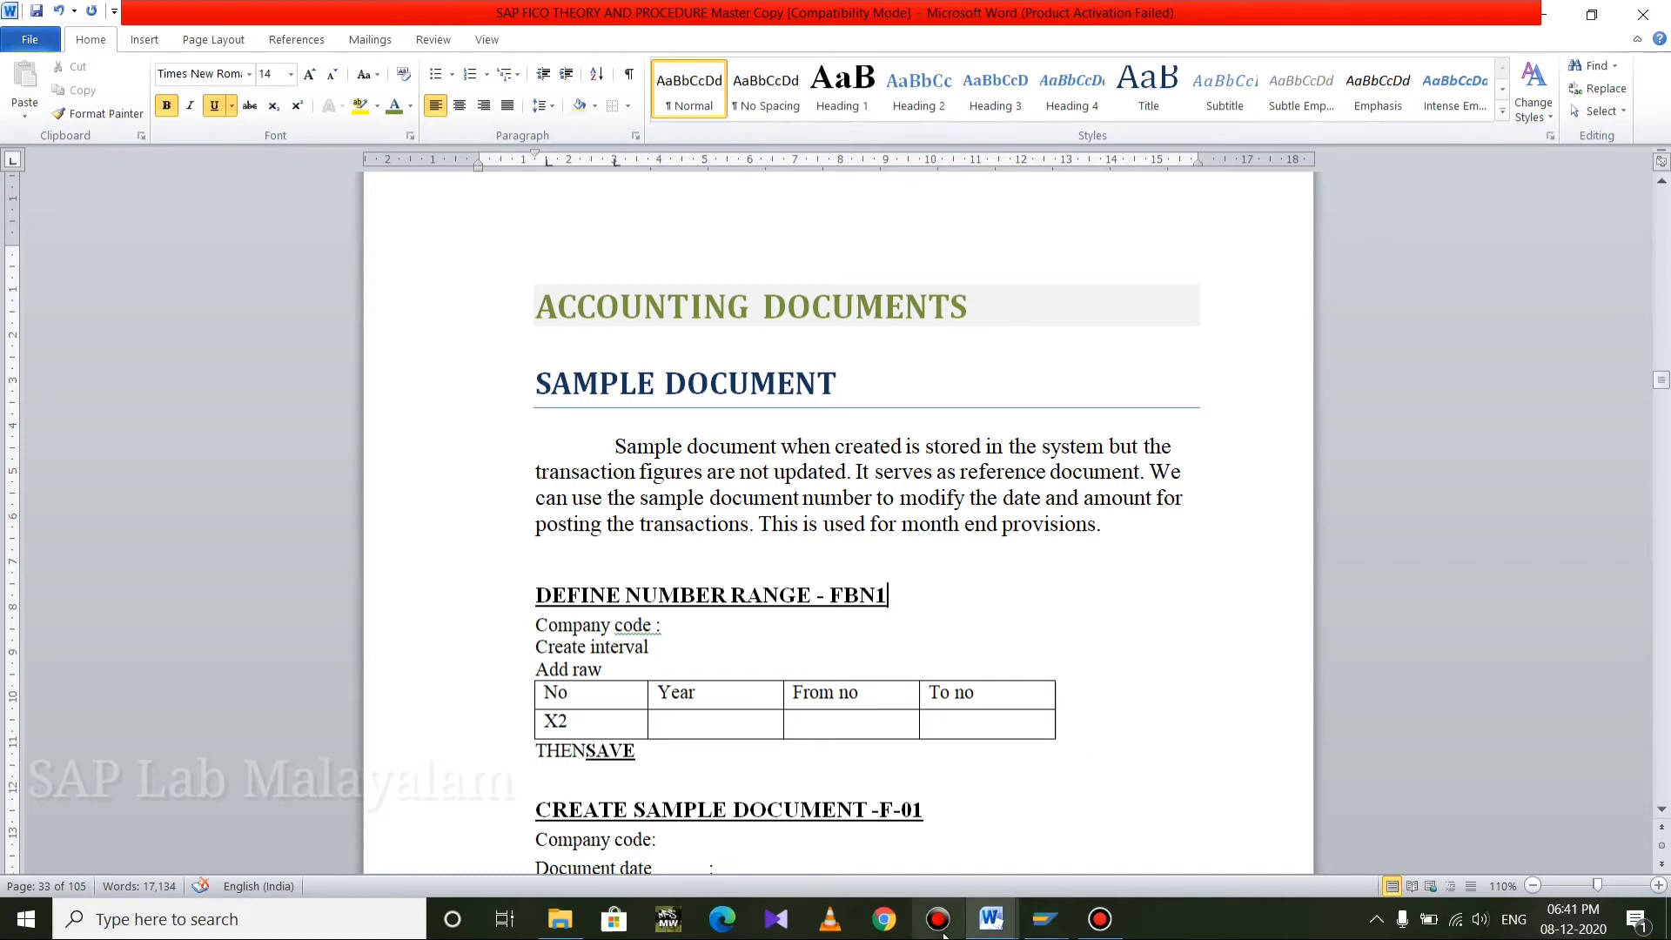
{"action": "scroll", "coordinate": [911, 775], "scroll_direction": "down", "scroll_amount": 1}
{"action": "scroll", "coordinate": [912, 774], "scroll_direction": "down", "scroll_amount": 8}
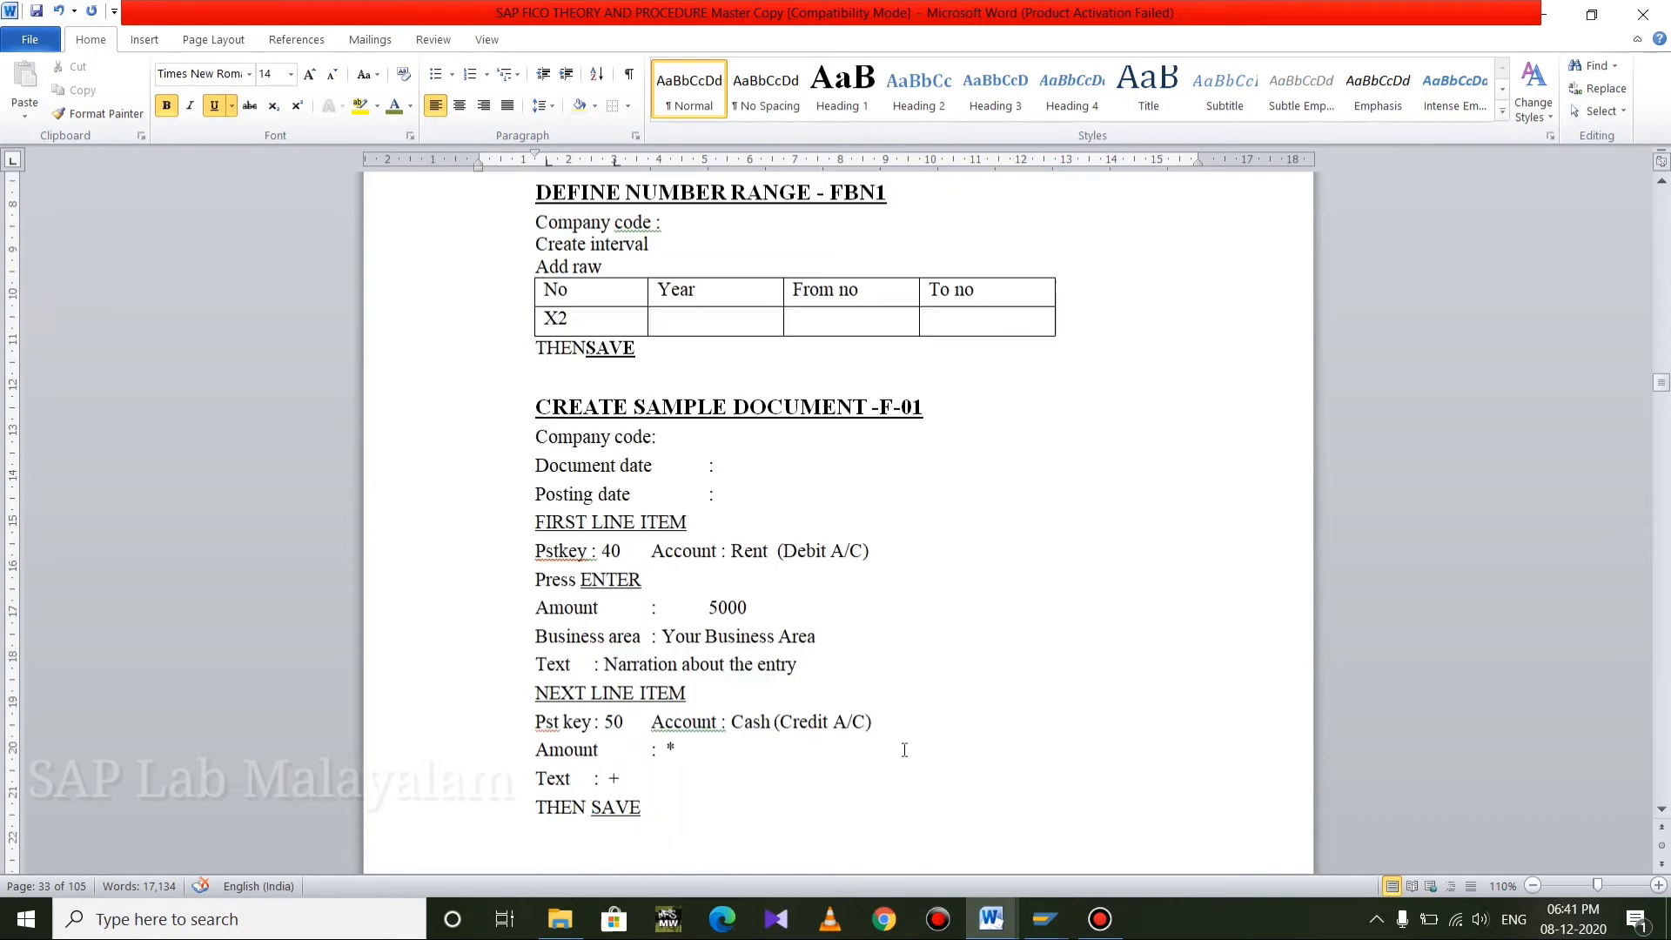
{"action": "scroll", "coordinate": [887, 609], "scroll_direction": "up", "scroll_amount": 3}
{"action": "scroll", "coordinate": [670, 409], "scroll_direction": "down", "scroll_amount": 10}
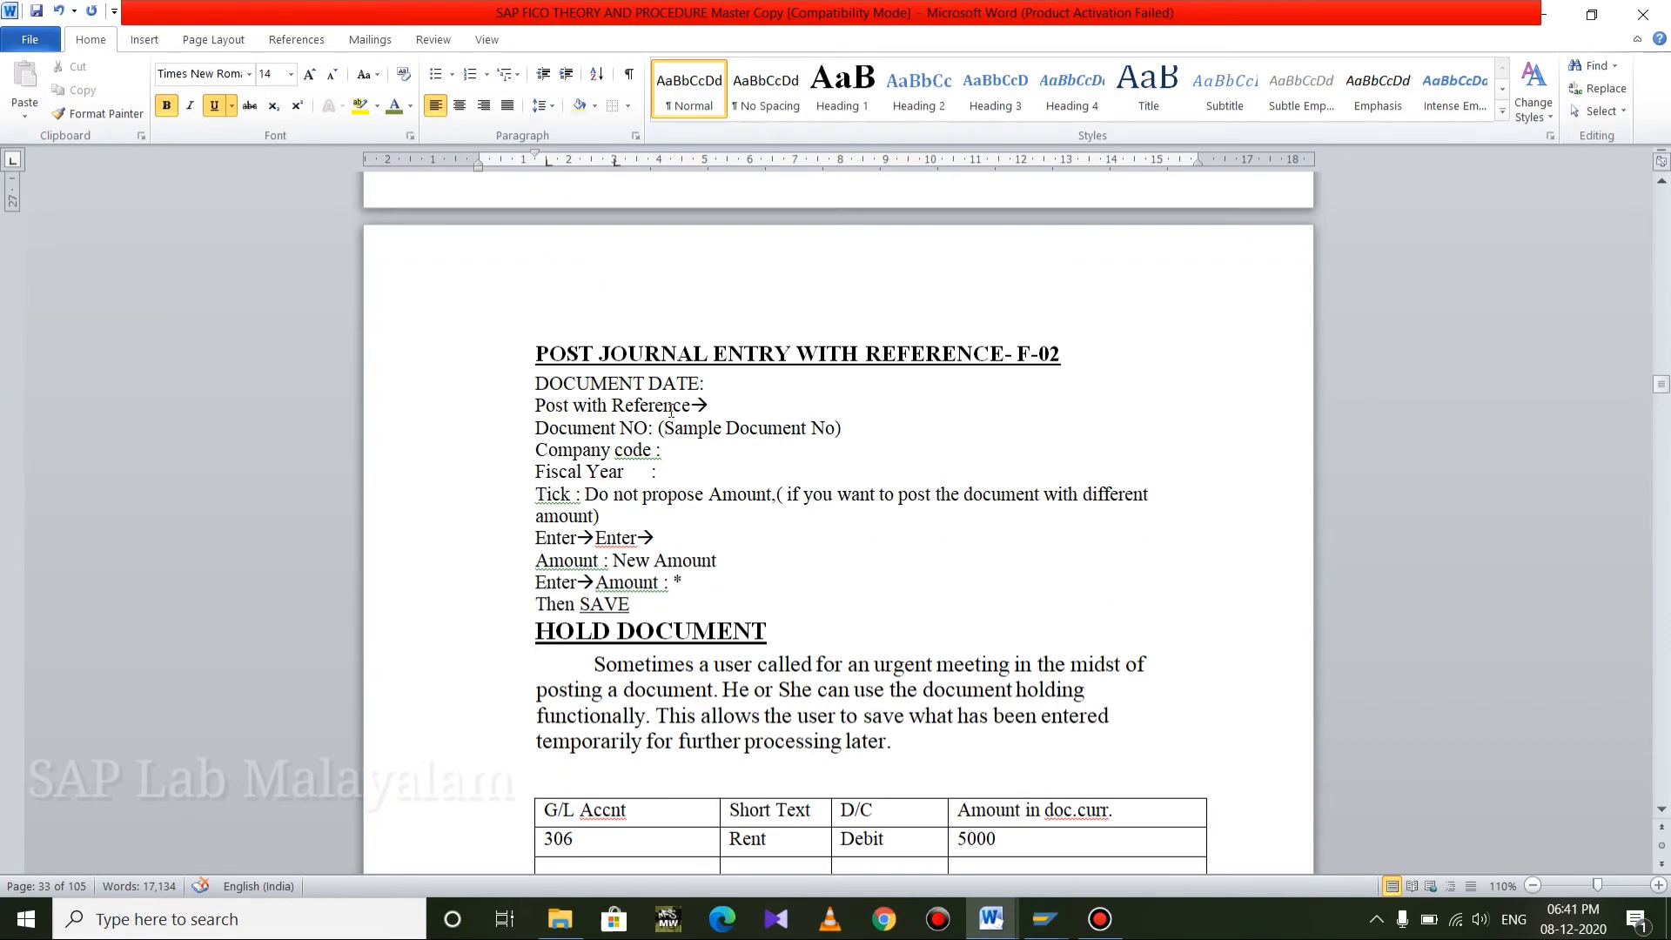
{"action": "scroll", "coordinate": [670, 409], "scroll_direction": "up", "scroll_amount": 3}
{"action": "scroll", "coordinate": [671, 410], "scroll_direction": "up", "scroll_amount": 2}
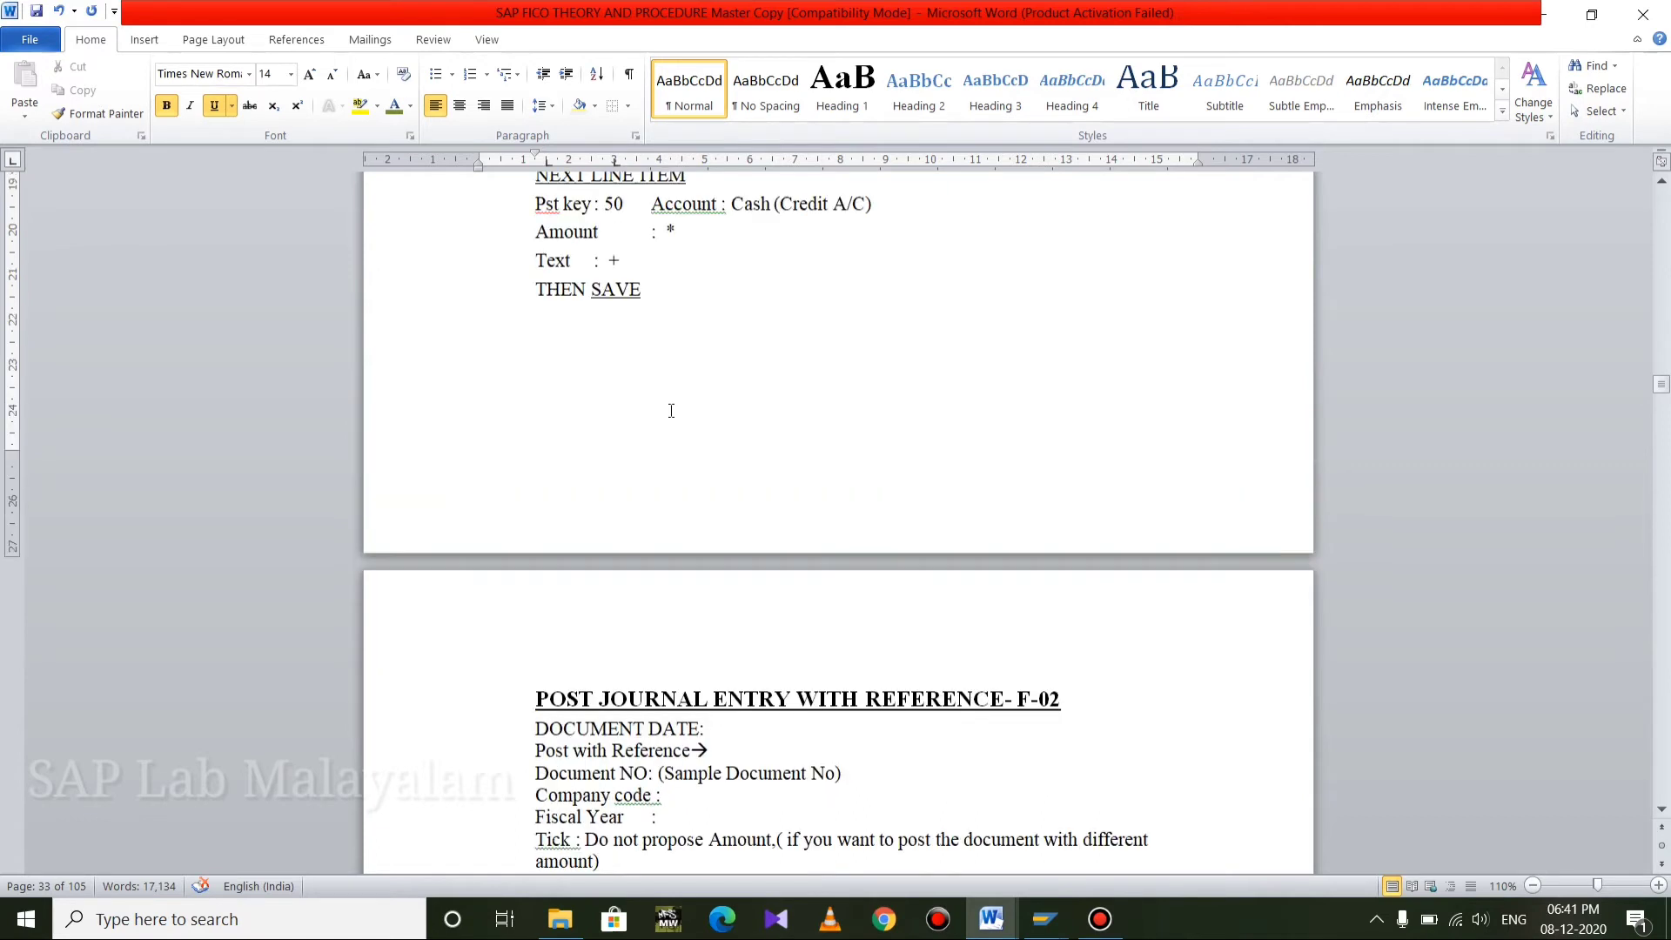
{"action": "scroll", "coordinate": [670, 411], "scroll_direction": "down", "scroll_amount": 1}
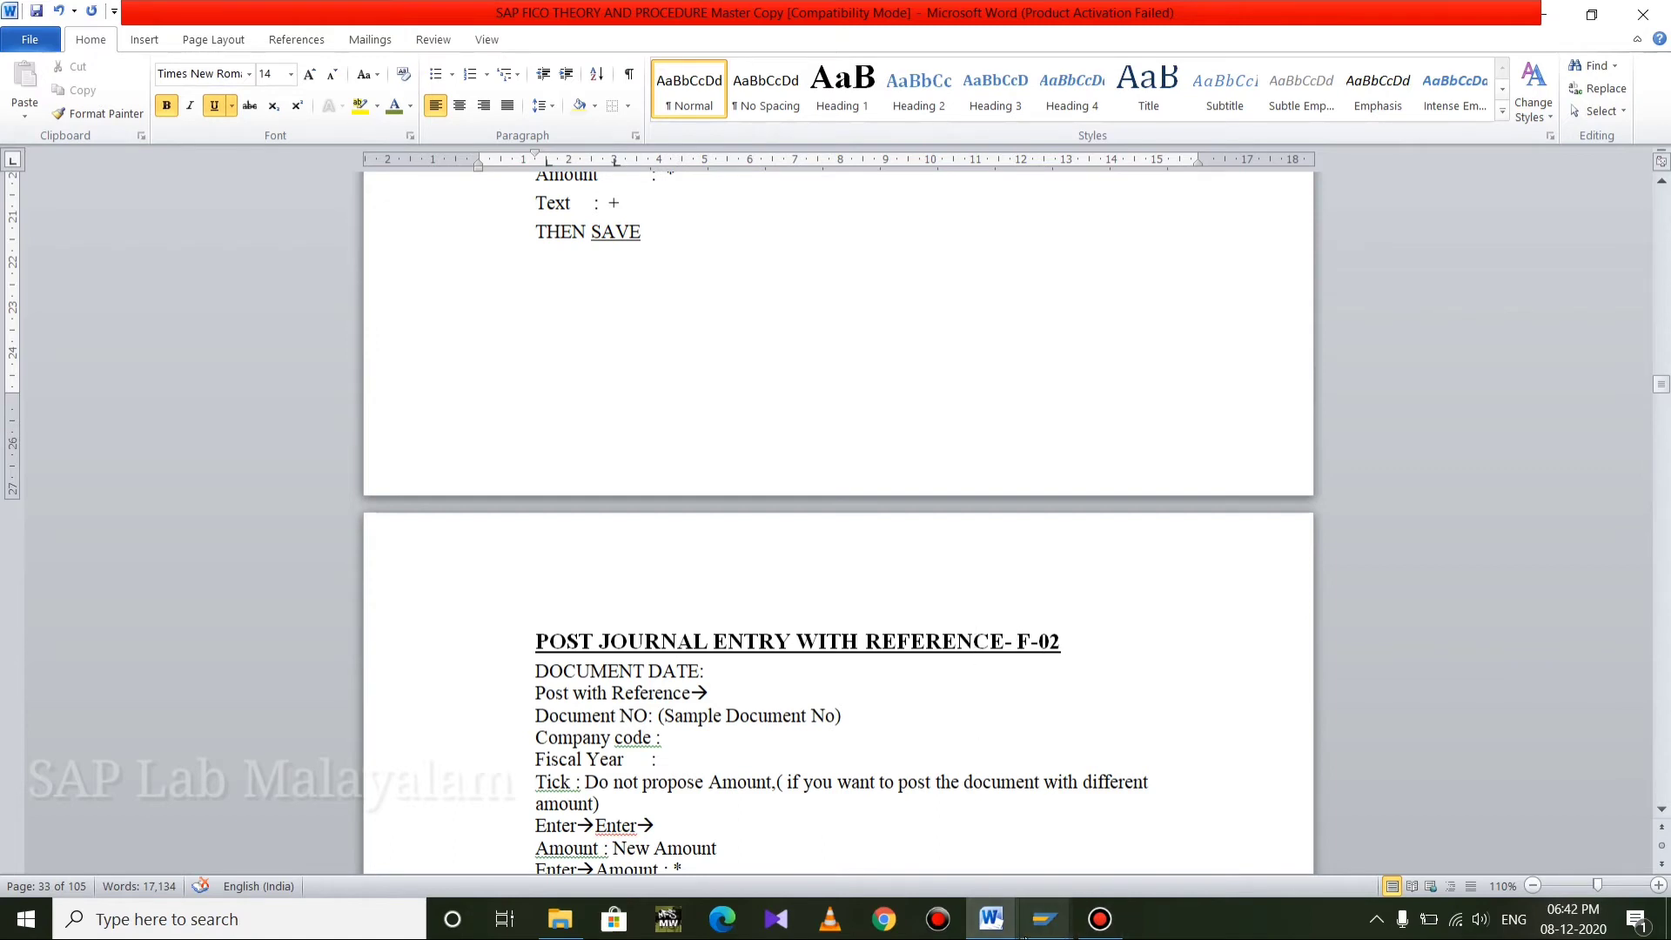
Switch back to SAP, leave sample document entry with /n and open transaction F-02
{"action": "mouse_move", "coordinate": [1037, 924]}
{"action": "left_click", "coordinate": [1042, 856]}
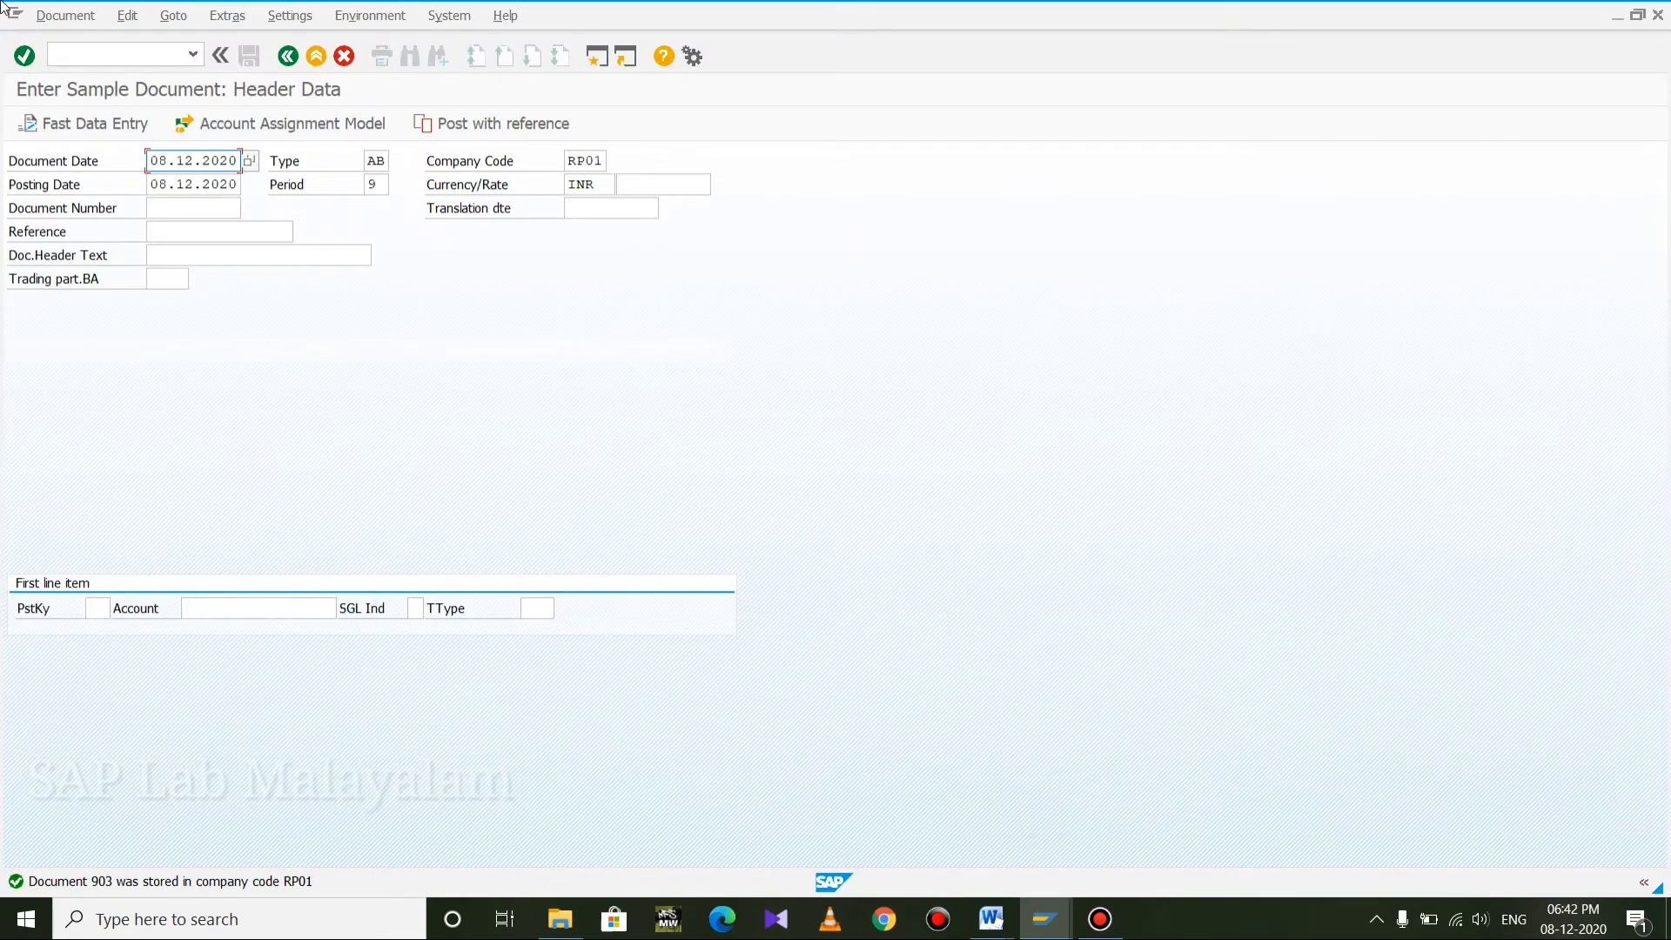
{"action": "left_click", "coordinate": [98, 51]}
{"action": "type", "text": "/nf"}
{"action": "key", "text": "BackSpace"}
{"action": "key", "text": "BackSpace"}
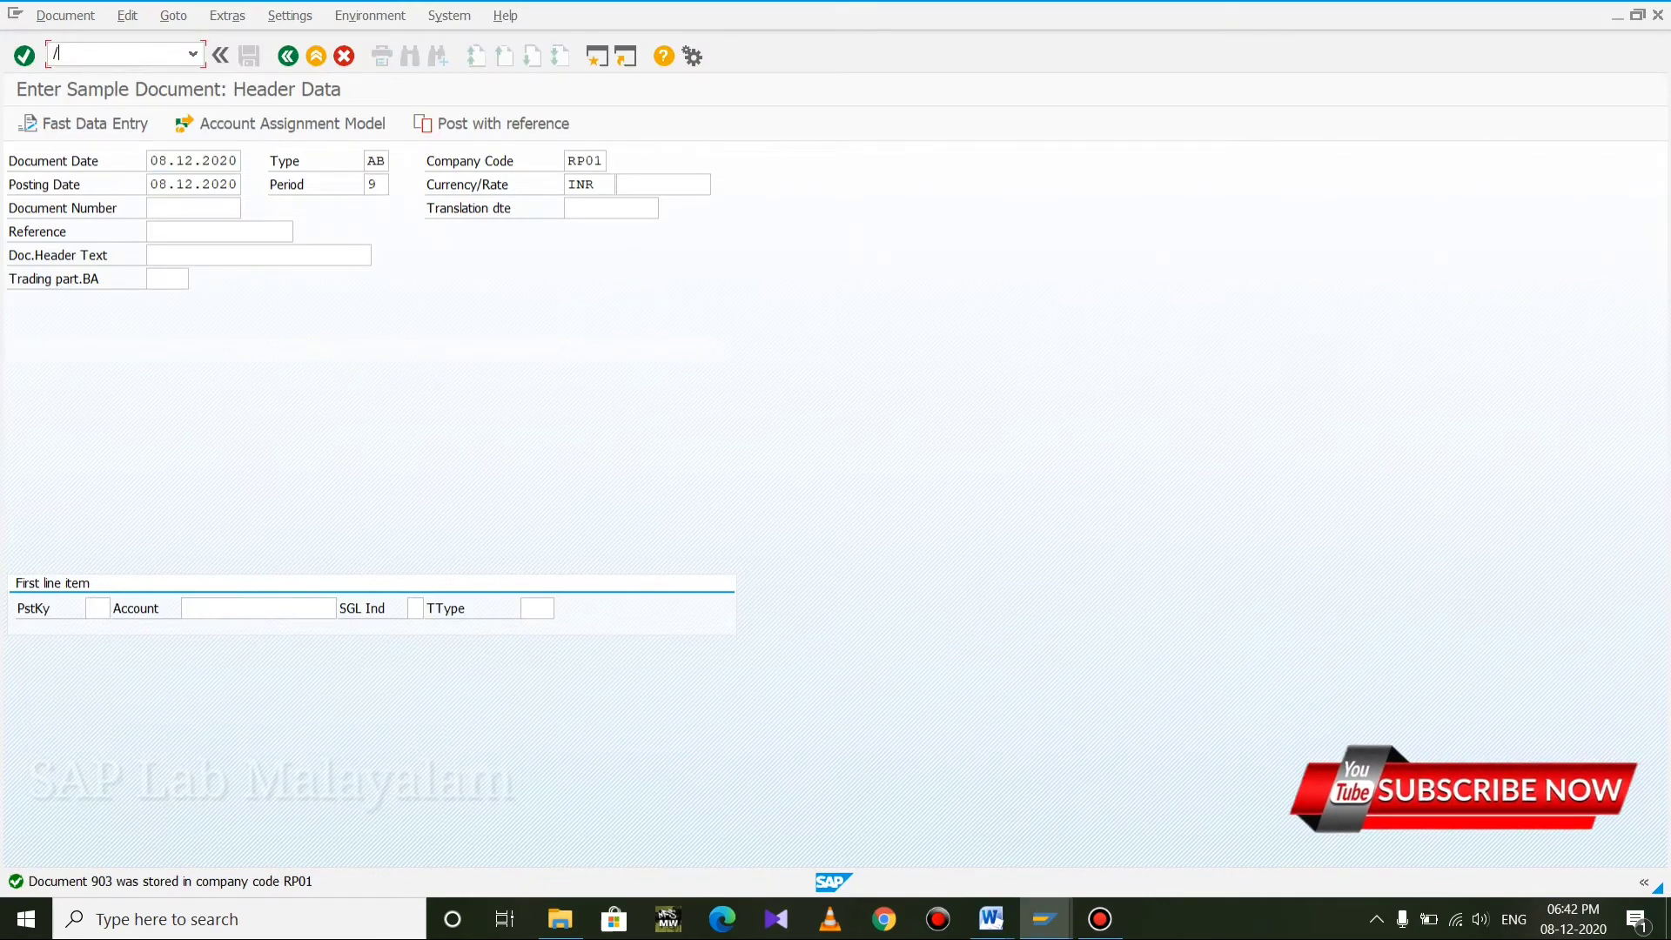
{"action": "type", "text": "n"}
{"action": "key", "text": "BackSpace"}
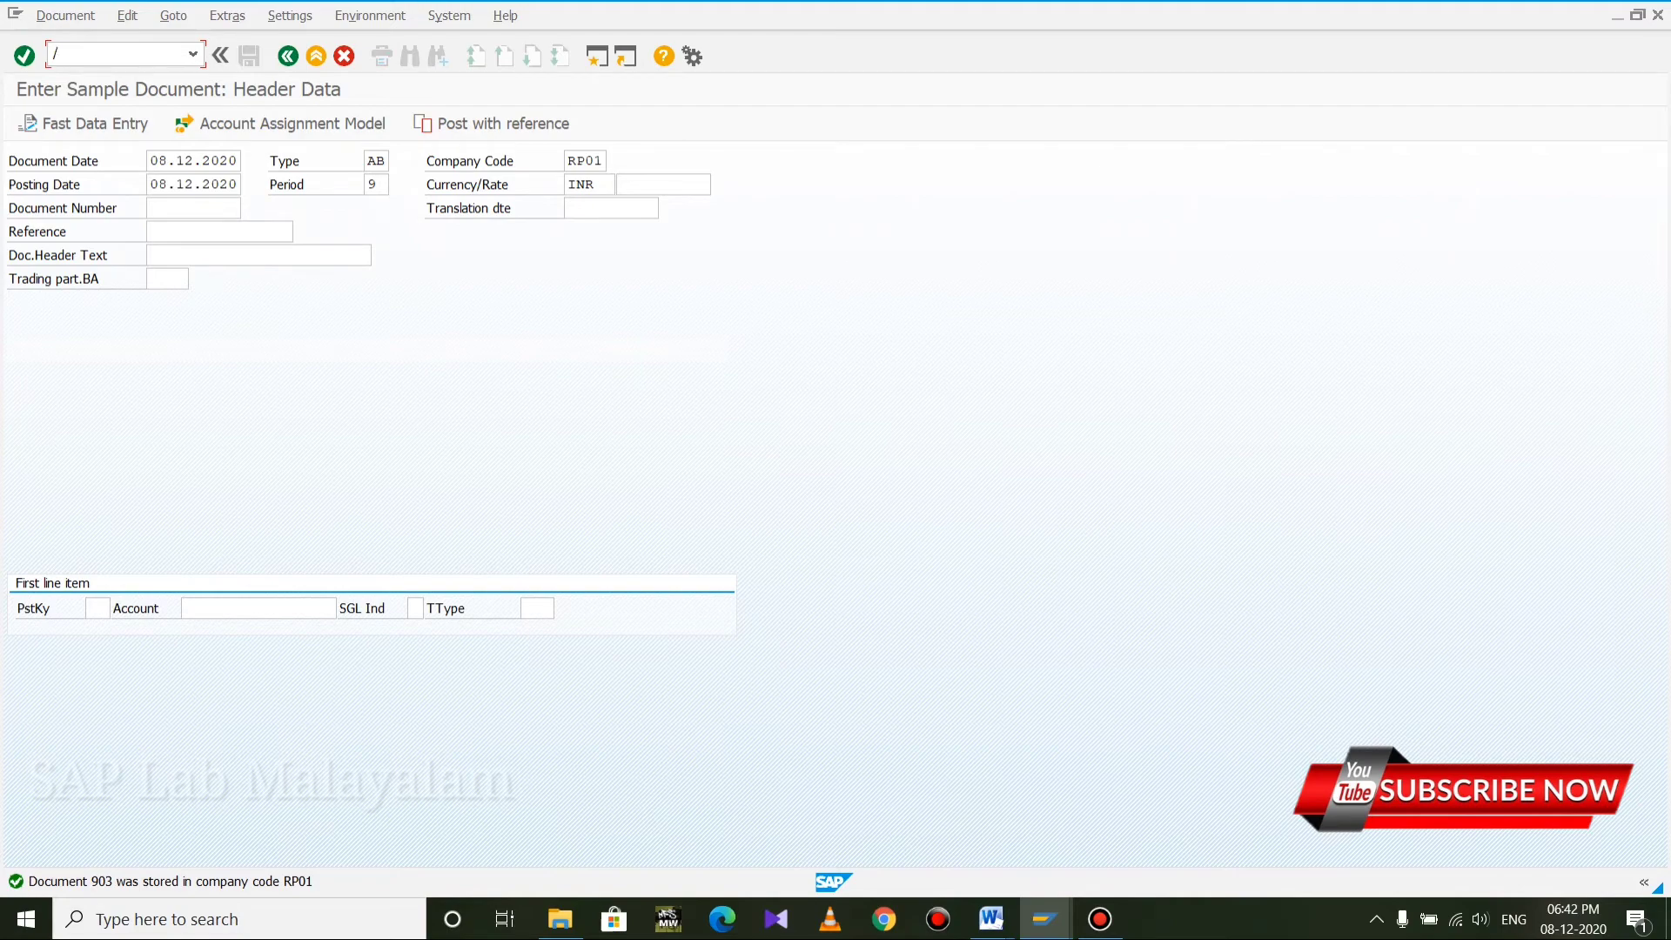
{"action": "type", "text": "n"}
{"action": "key", "text": "Return"}
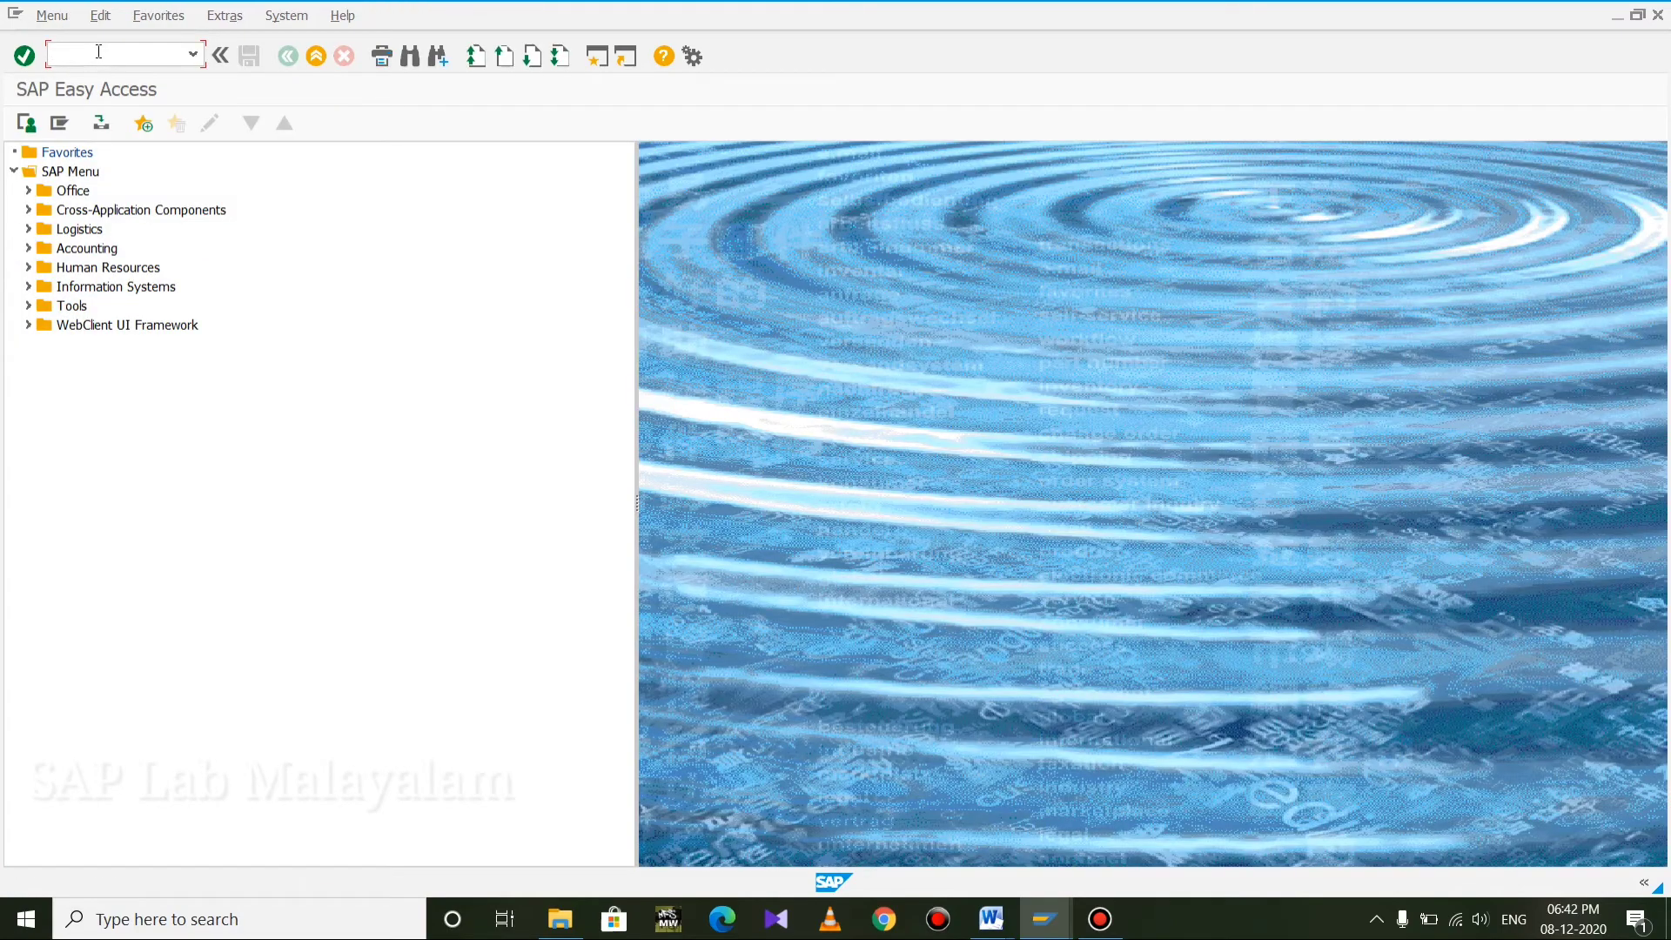
{"action": "type", "text": "F-02"}
{"action": "key", "text": "Return"}
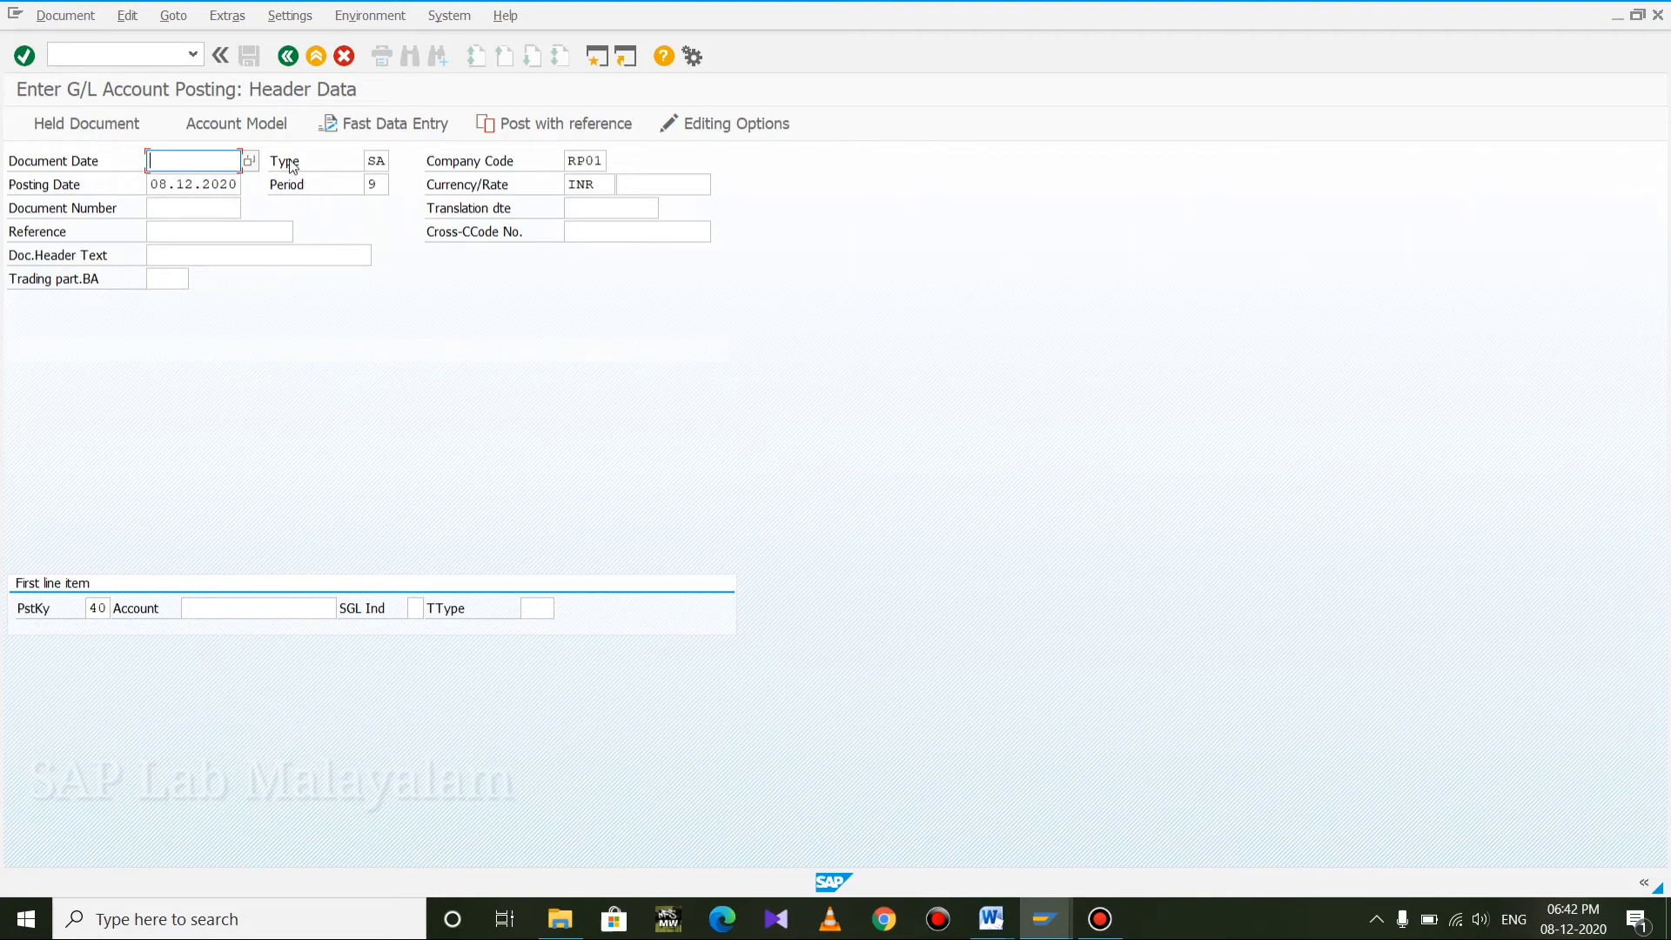
Set the document date to 08.12.2020 and start posting with reference
{"action": "left_click", "coordinate": [250, 162]}
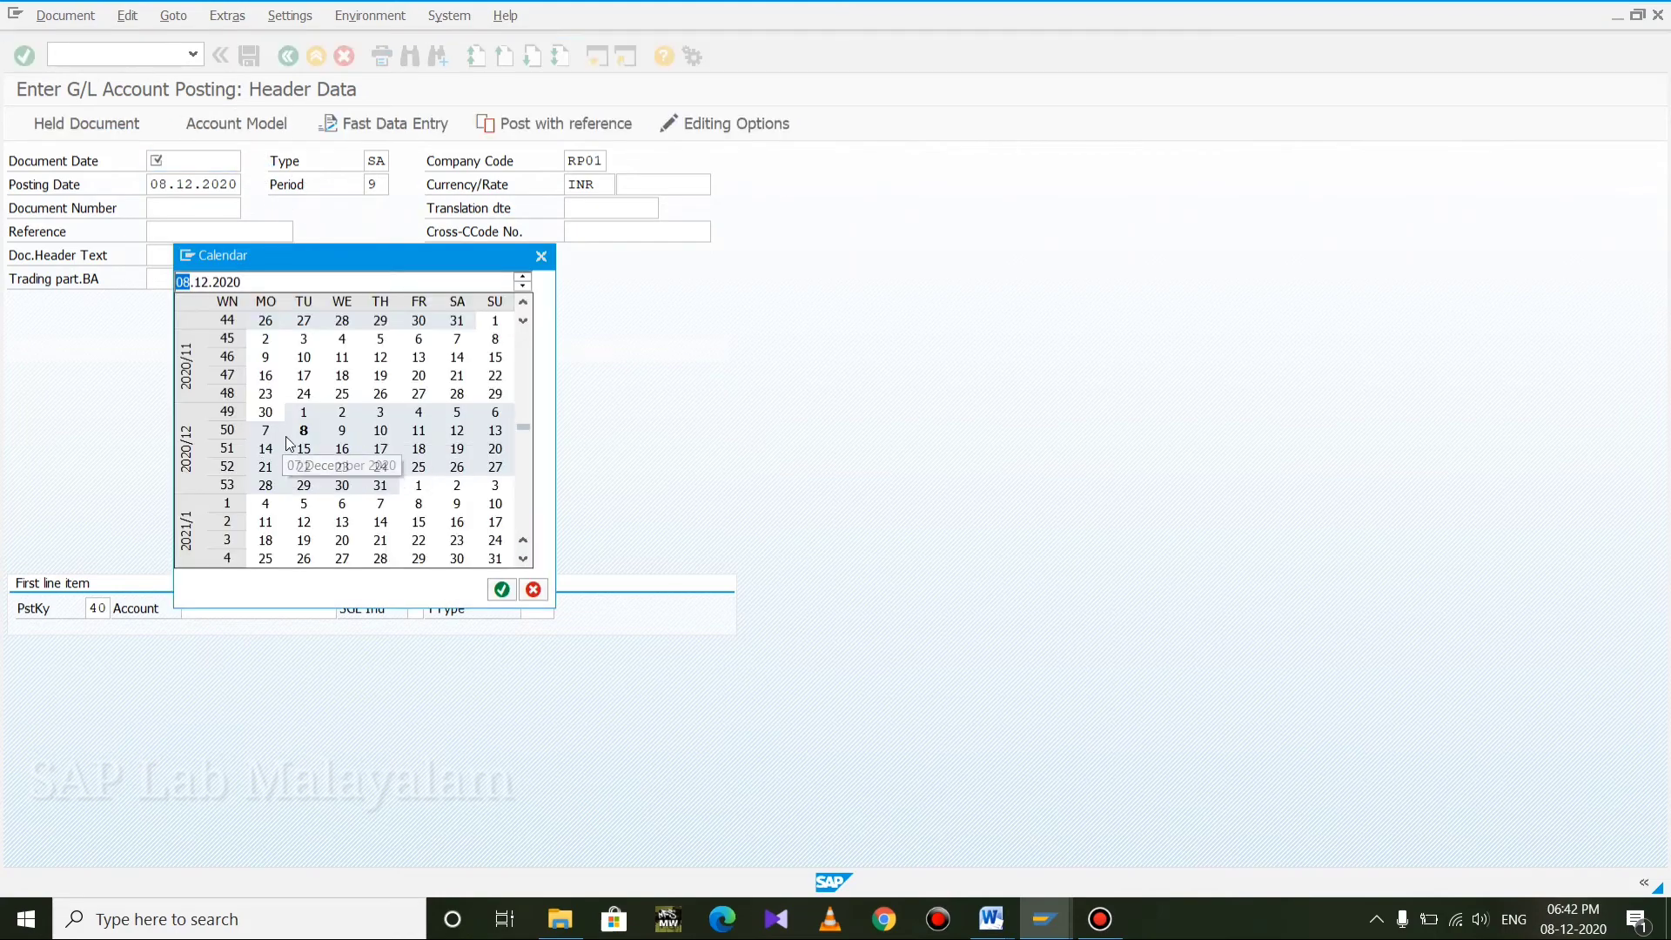
{"action": "double_click", "coordinate": [302, 435]}
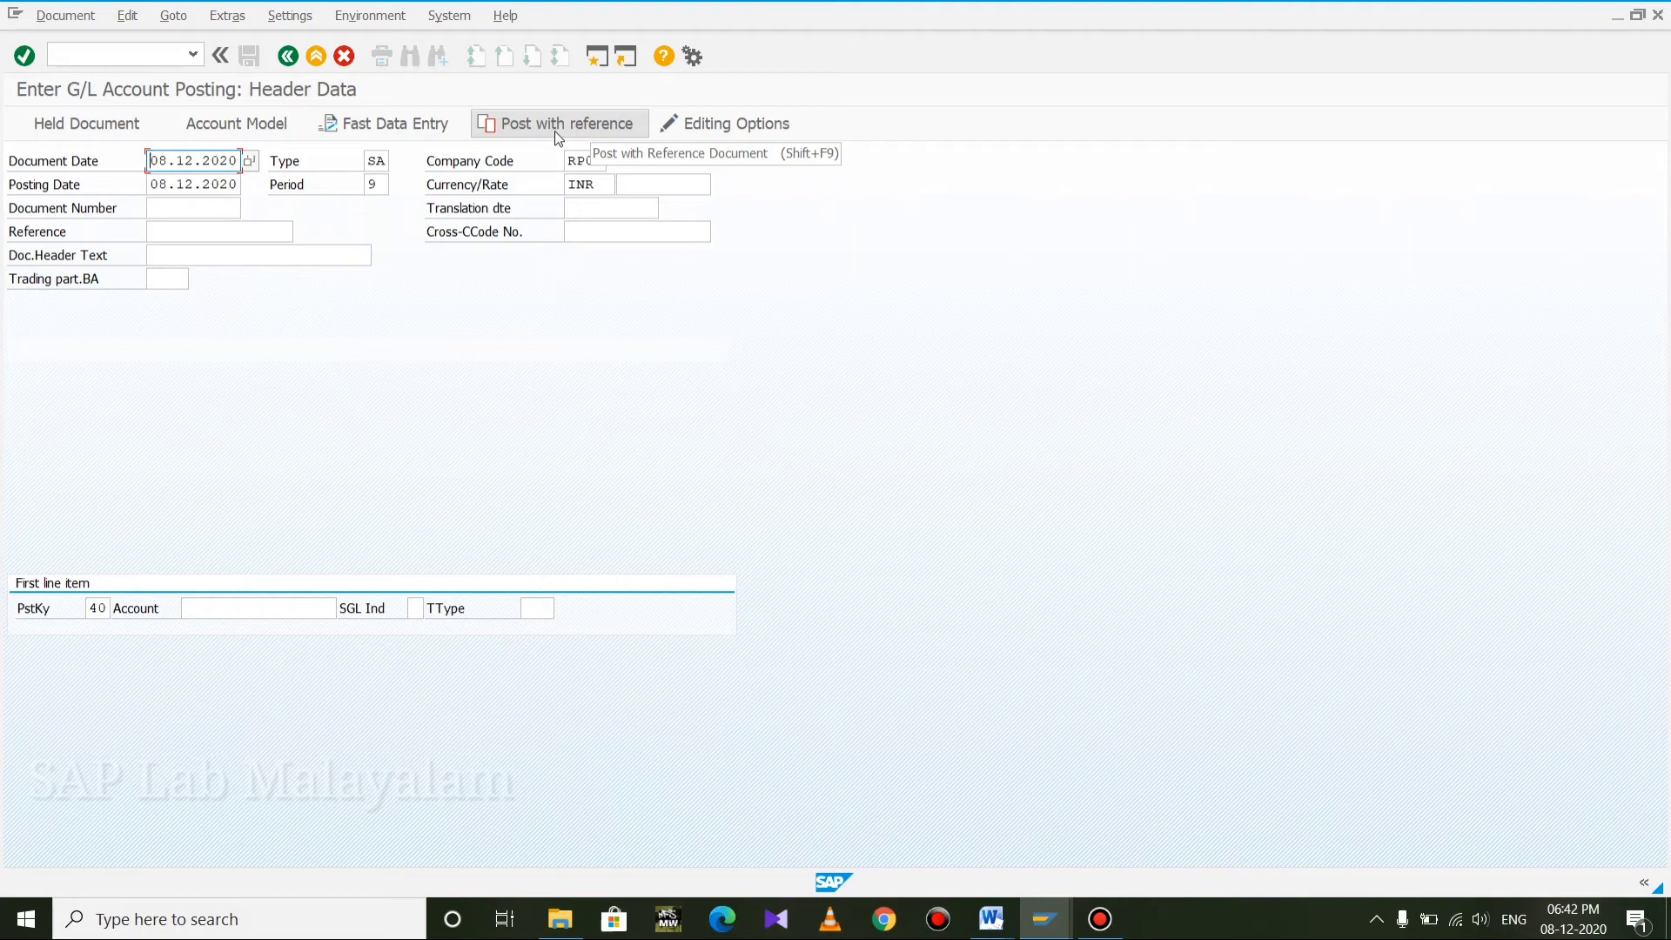
{"action": "left_click", "coordinate": [555, 130]}
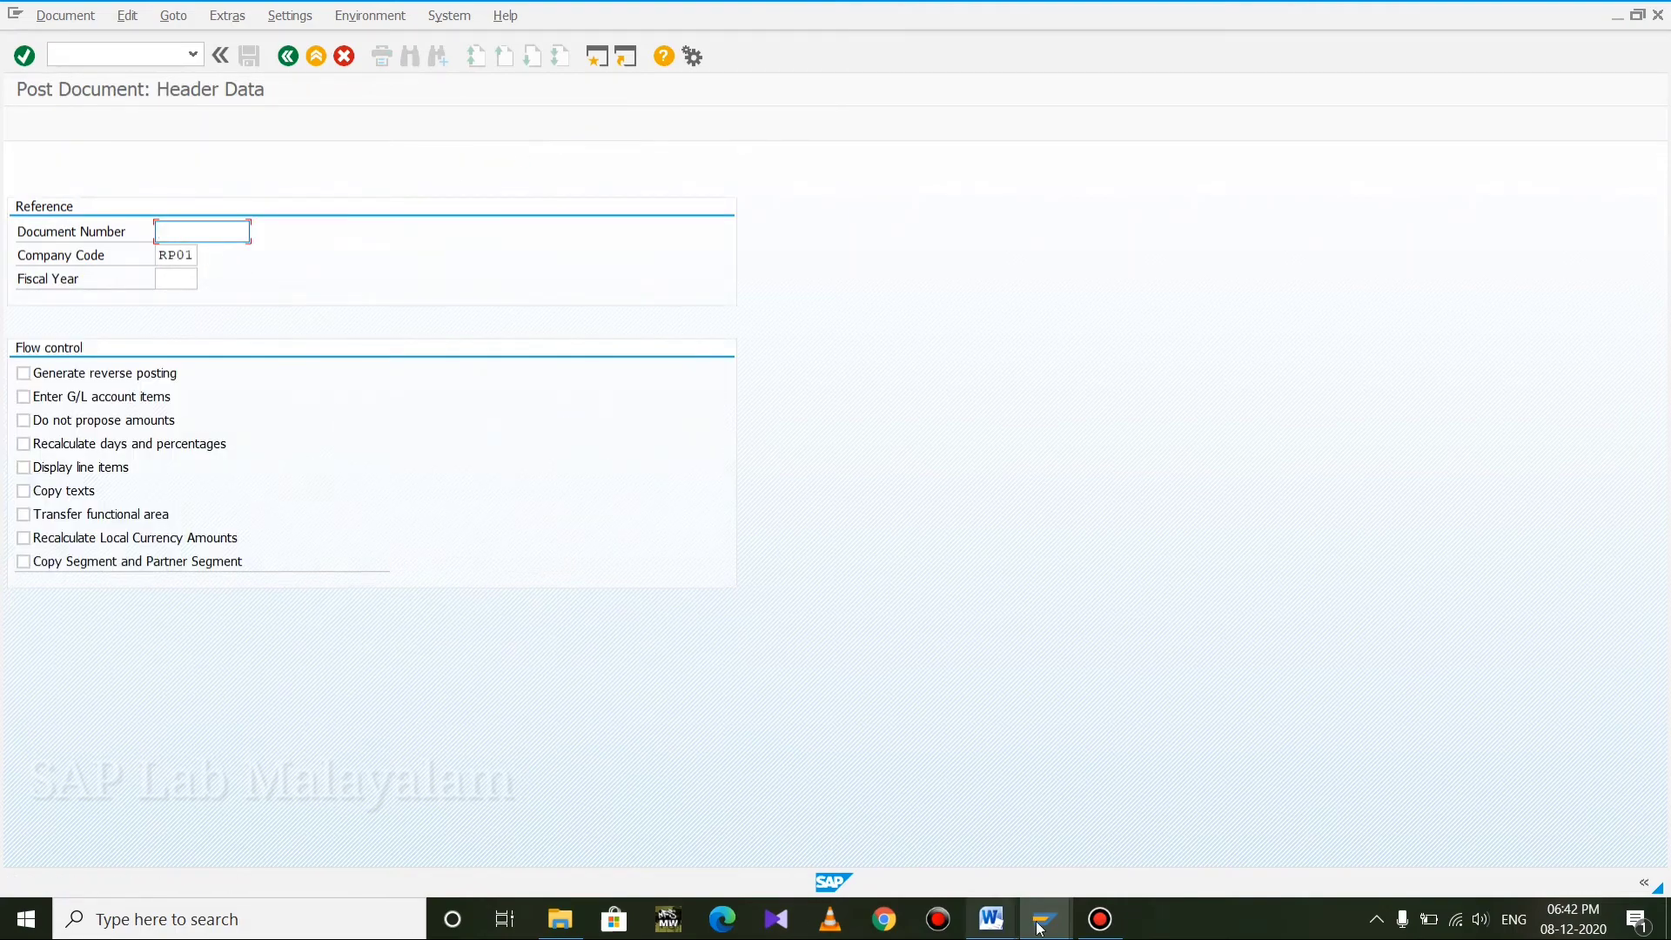
Check the rent sample number in Word's Work Area document and enter 901 as the reference document number in SAP
{"action": "mouse_move", "coordinate": [990, 928]}
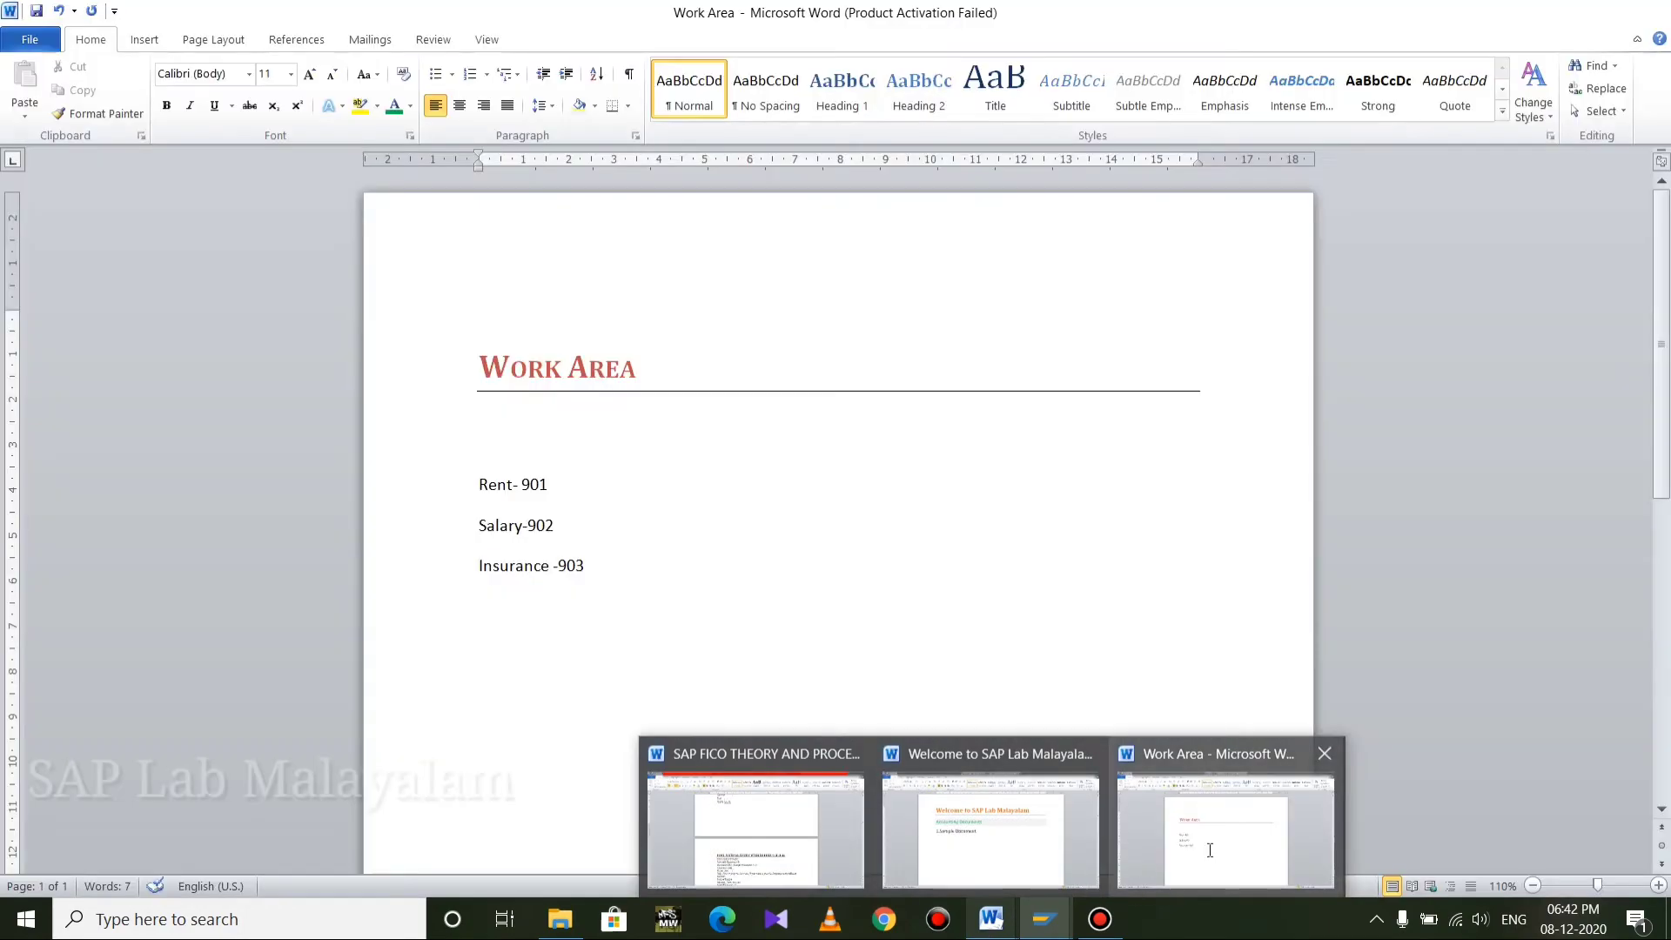
{"action": "left_click", "coordinate": [1231, 818]}
{"action": "left_click_drag", "start_coordinate": [550, 484], "coordinate": [521, 483]}
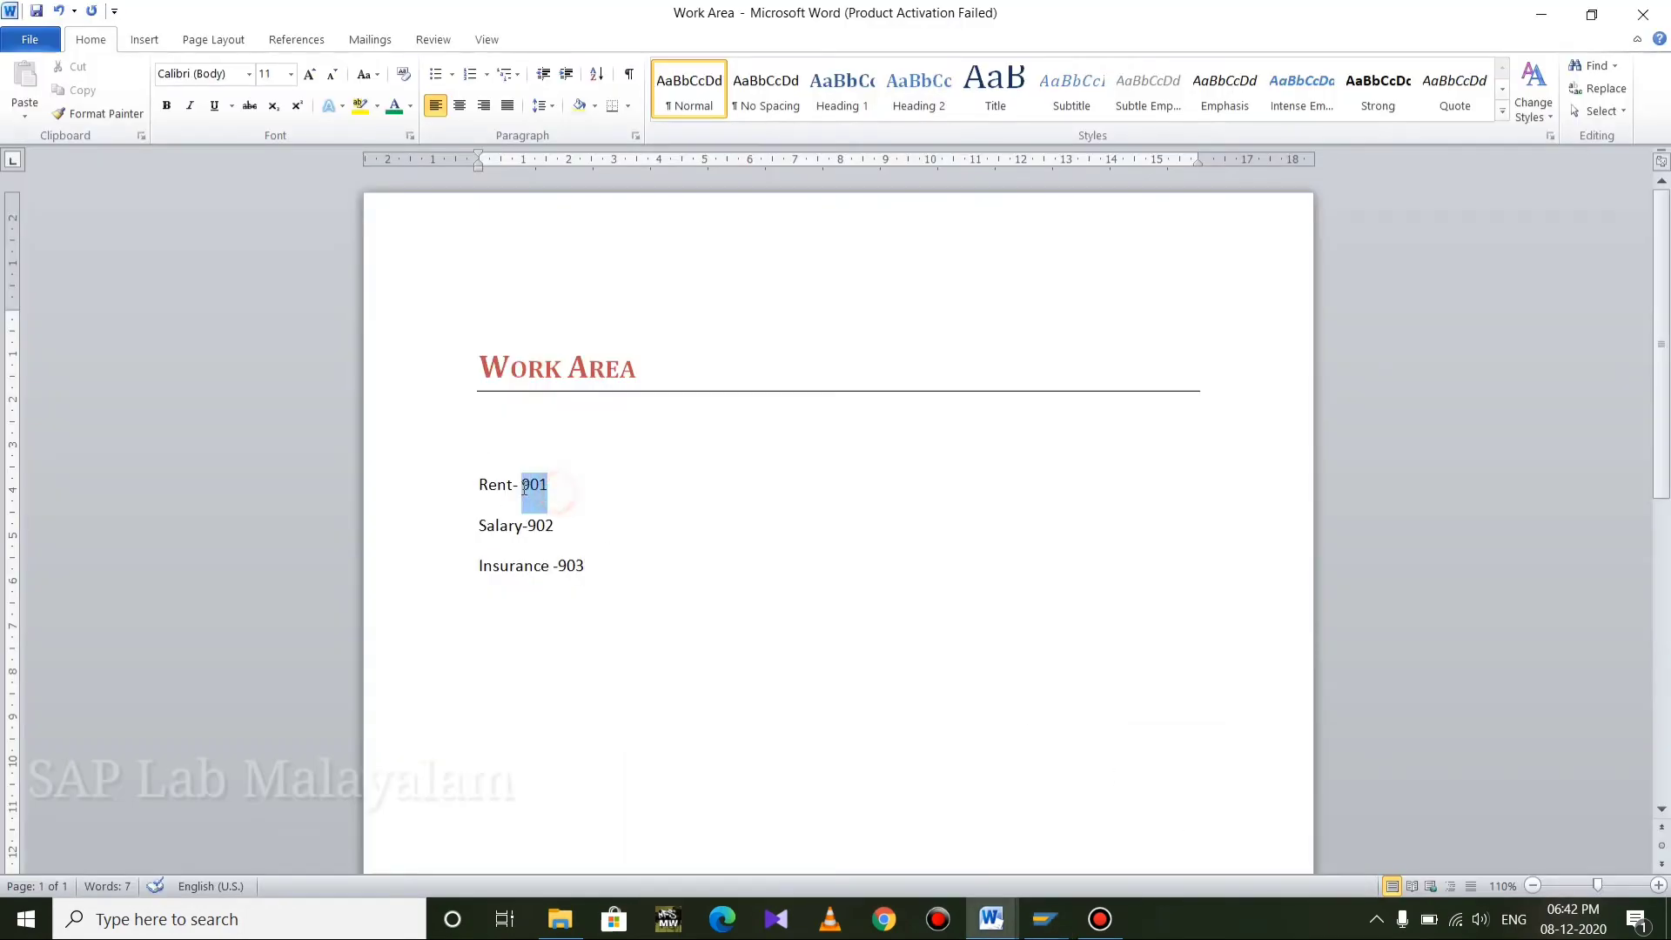
{"action": "left_click", "coordinate": [990, 918]}
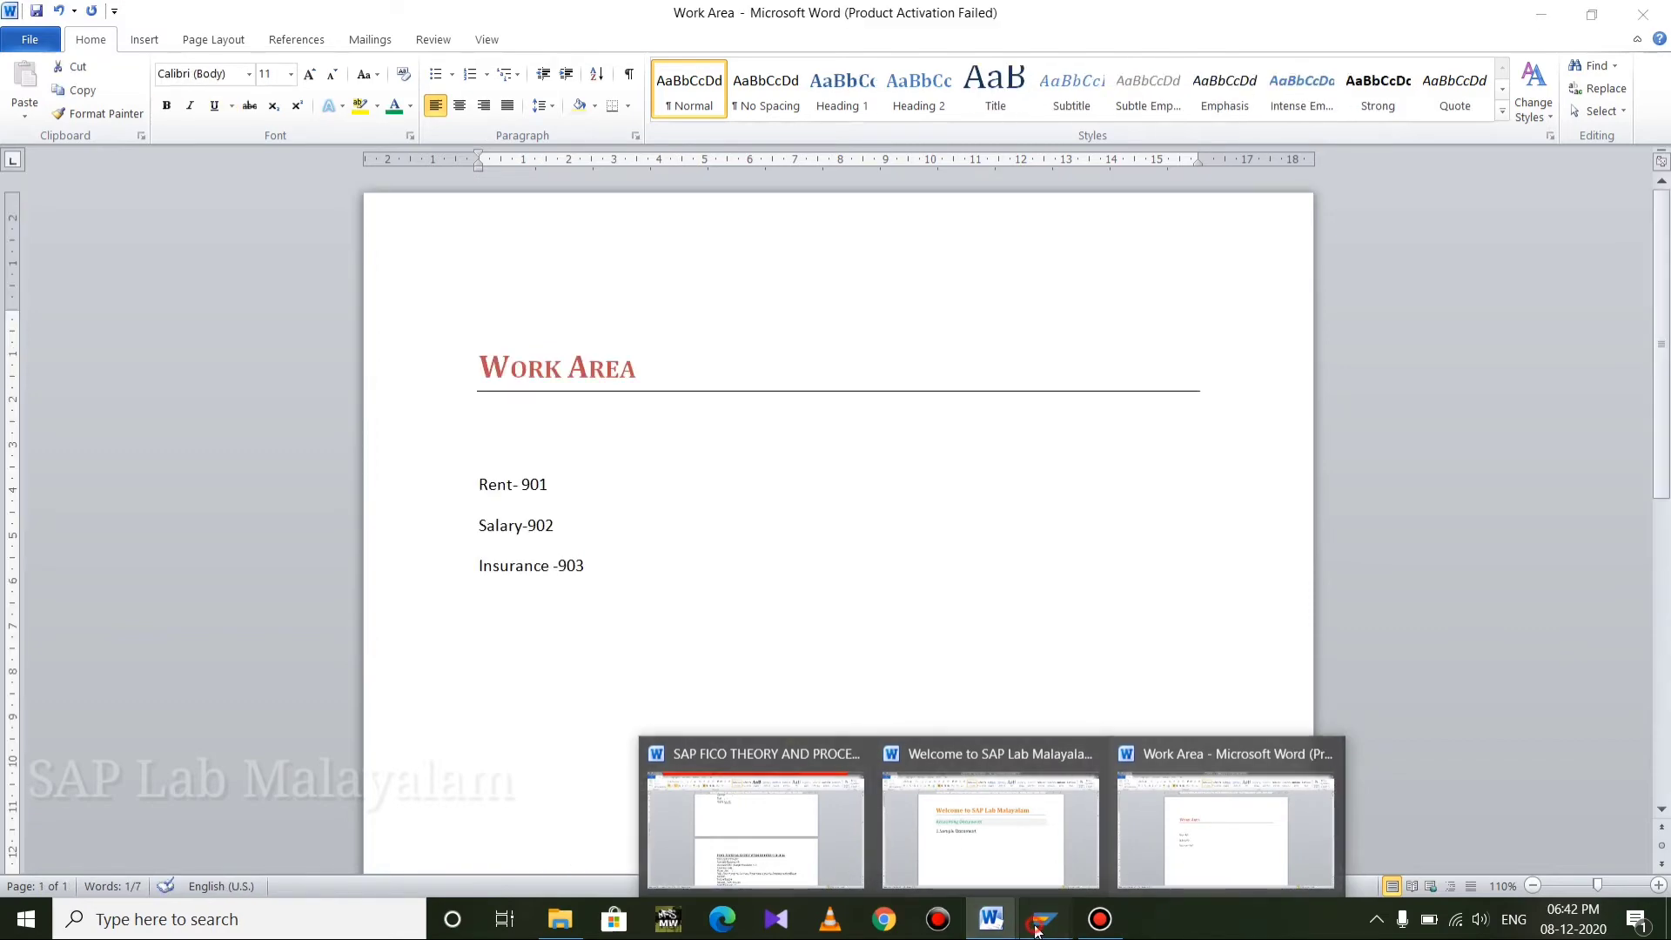
{"action": "mouse_move", "coordinate": [1044, 919]}
{"action": "left_click", "coordinate": [1118, 814]}
{"action": "type", "text": "901"}
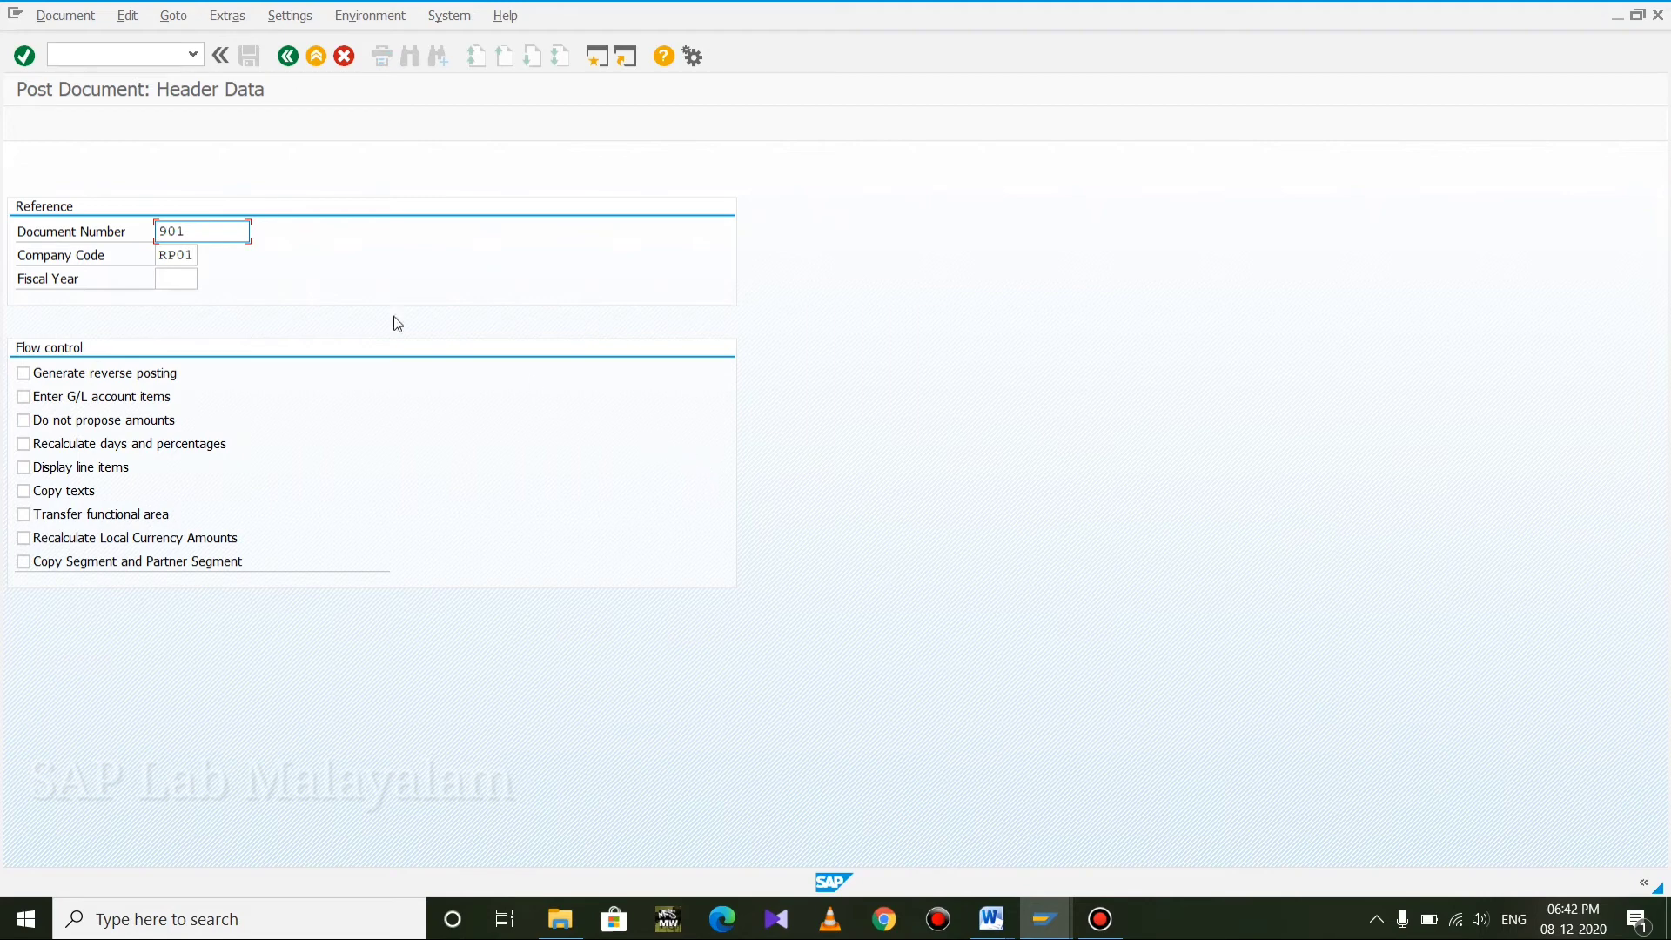
Set the reference's fiscal year to 2020 and continue through the header data to the document overview
{"action": "left_click", "coordinate": [161, 280]}
{"action": "type", "text": "2"}
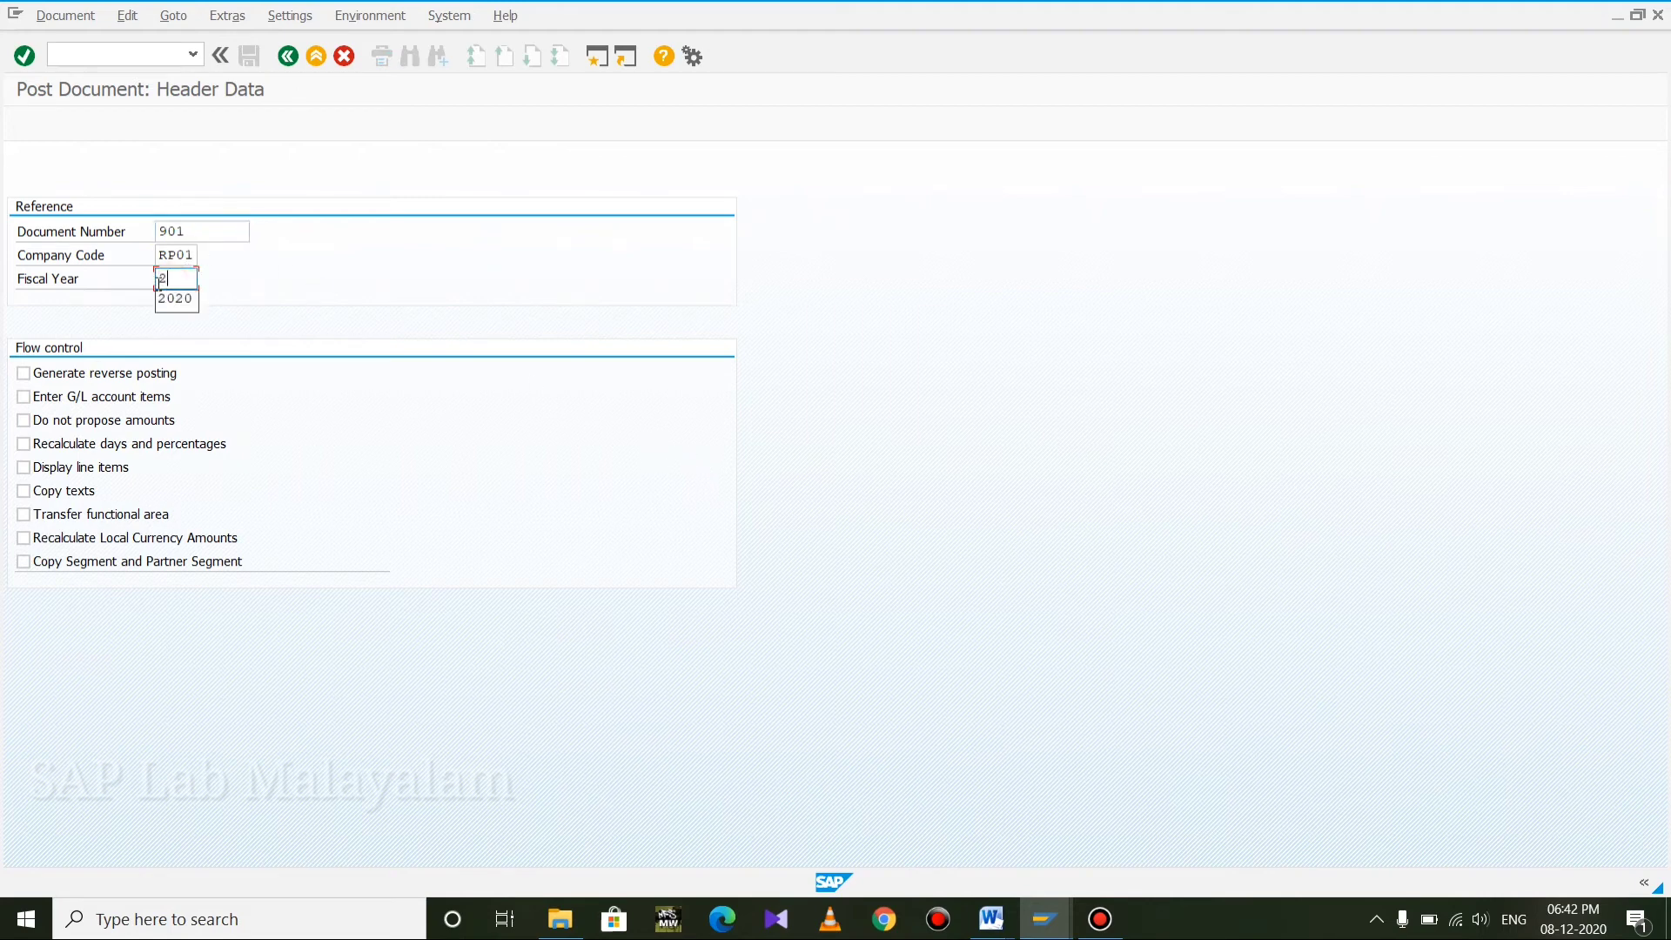
{"action": "type", "text": "020"}
{"action": "key", "text": "Return"}
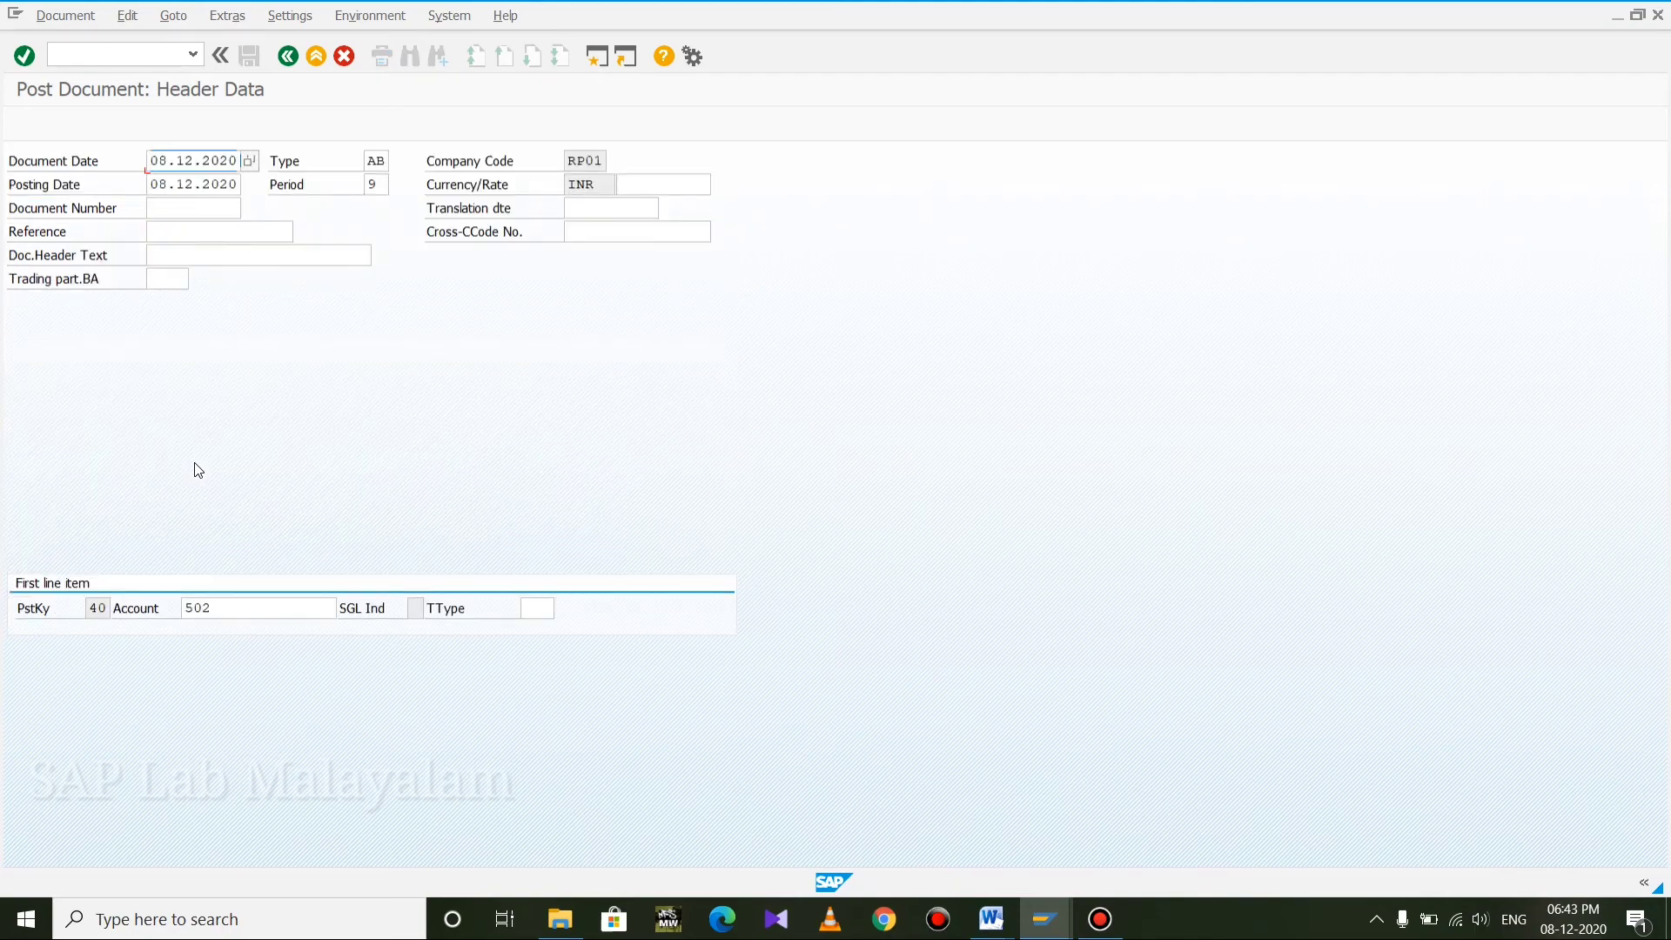
{"action": "key", "text": "Return"}
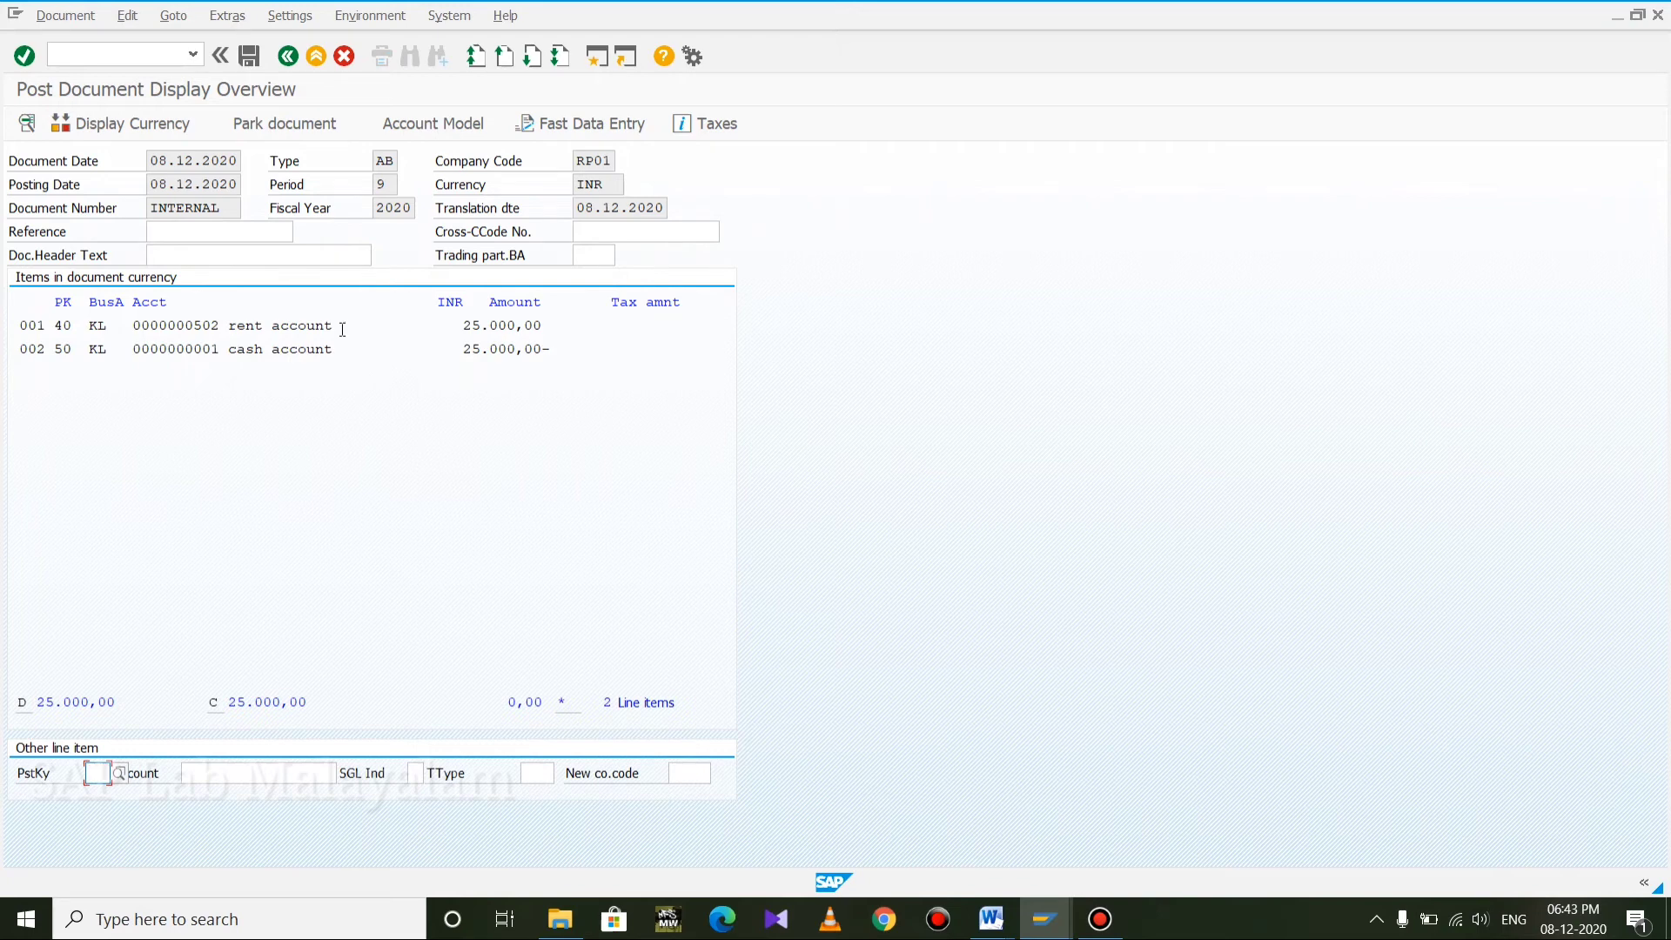
Post the rent journal entry, acknowledge the posting, and check the rent sample number in Word's Work Area document
{"action": "left_click", "coordinate": [249, 54]}
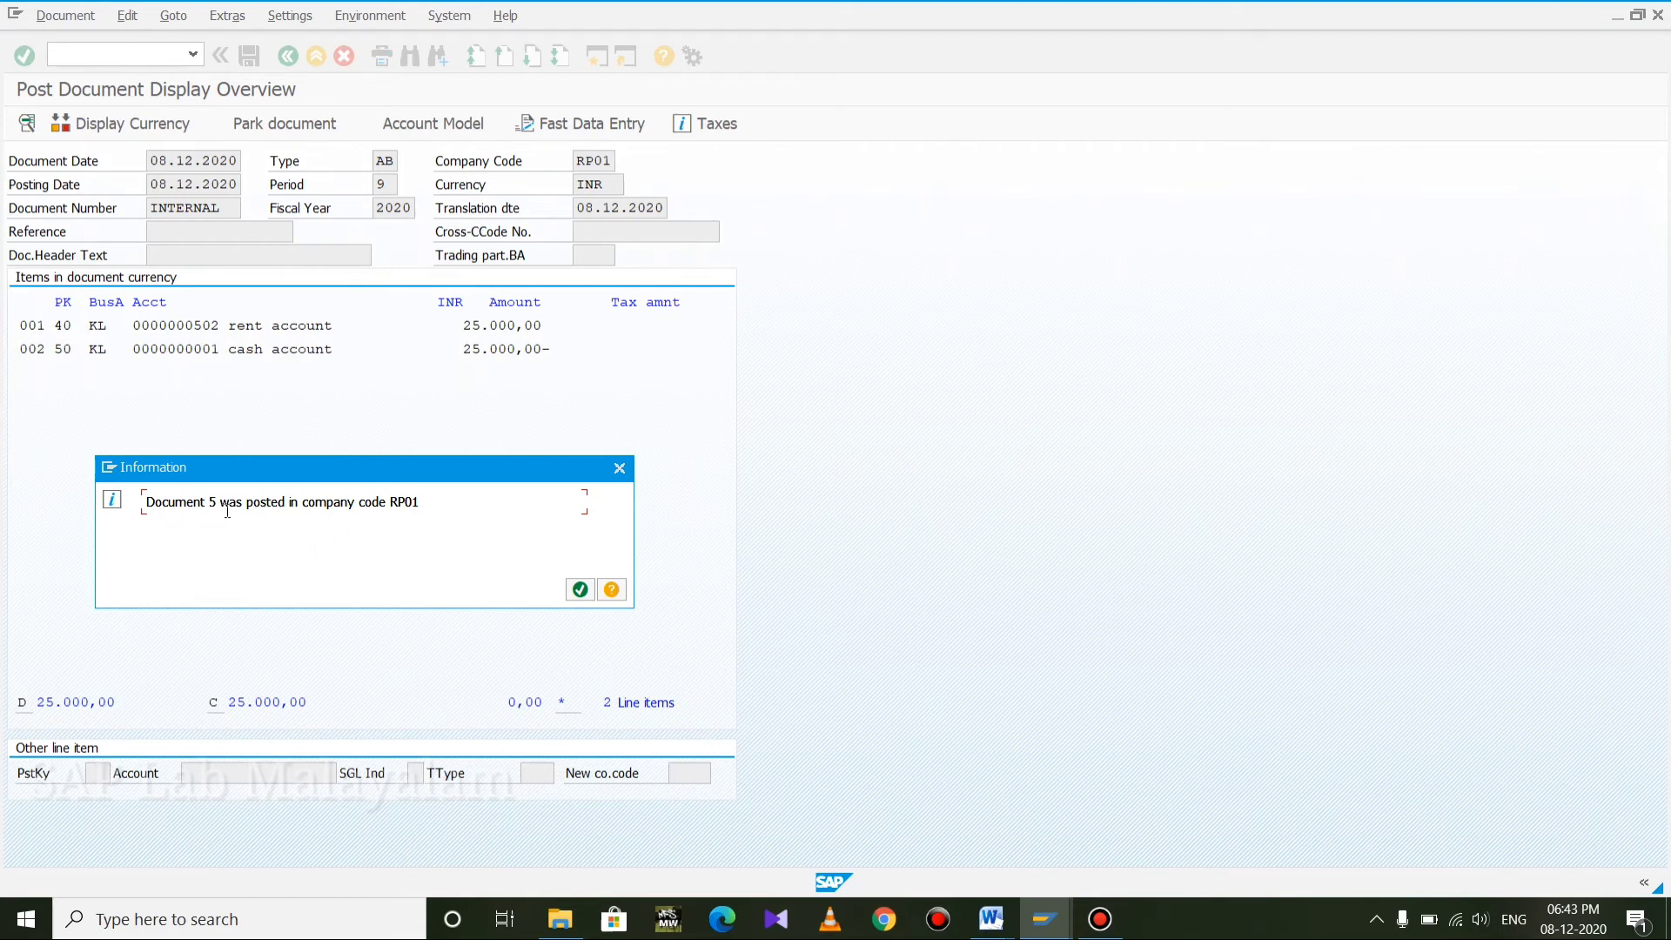
{"action": "key", "text": "Return"}
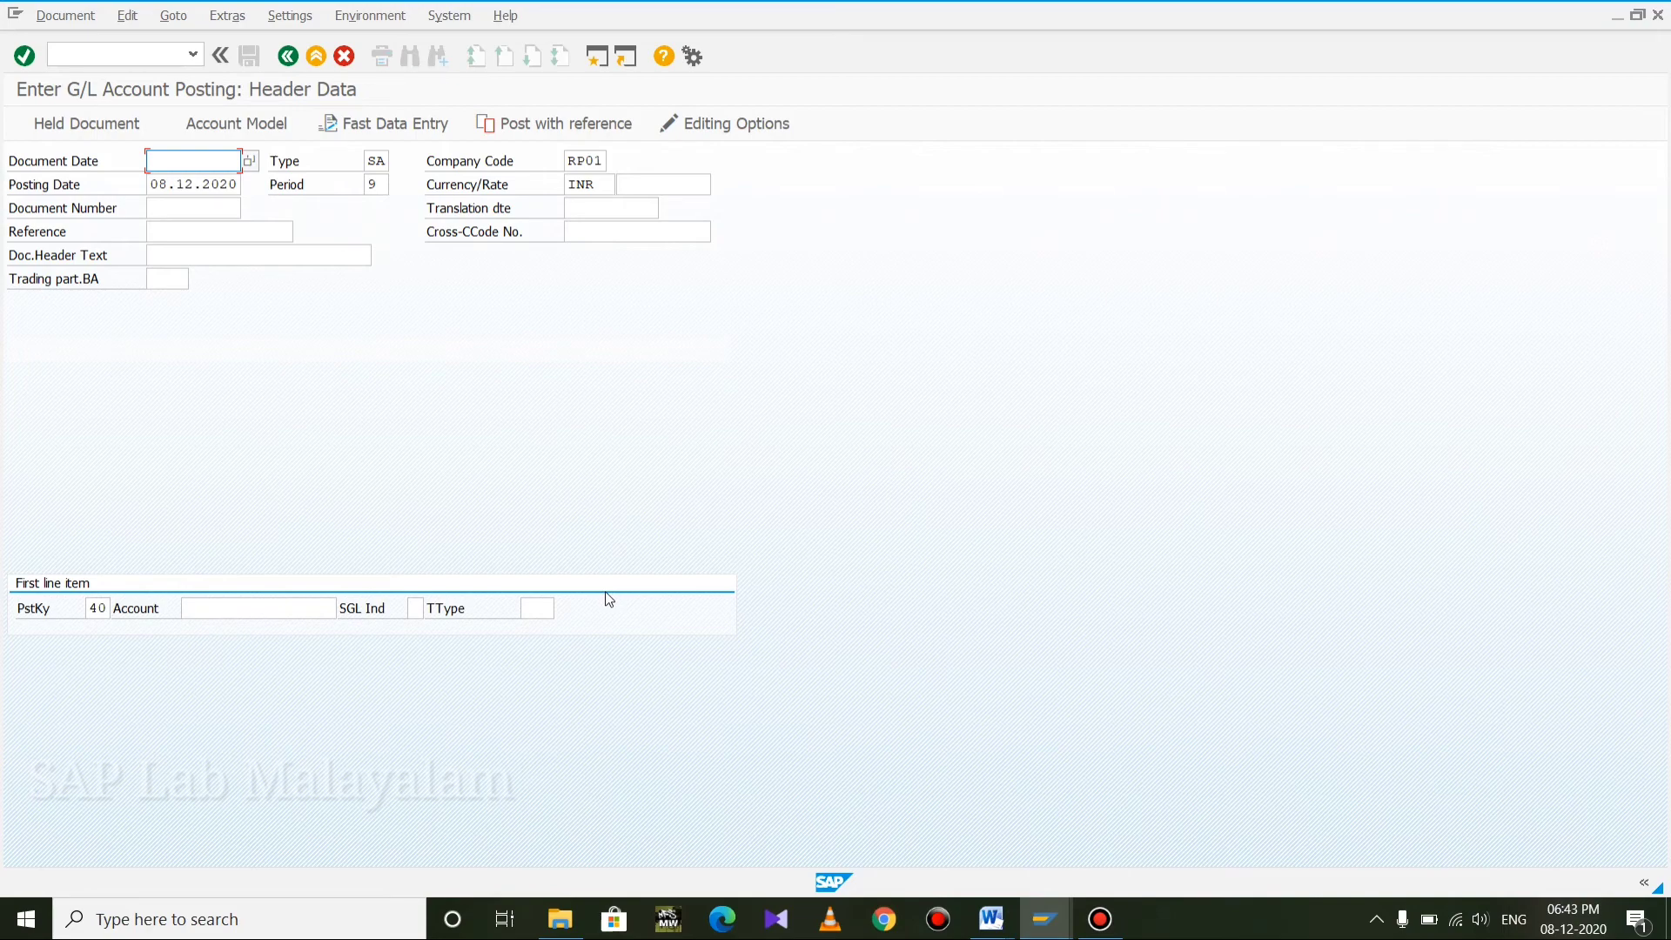
{"action": "left_click", "coordinate": [991, 918]}
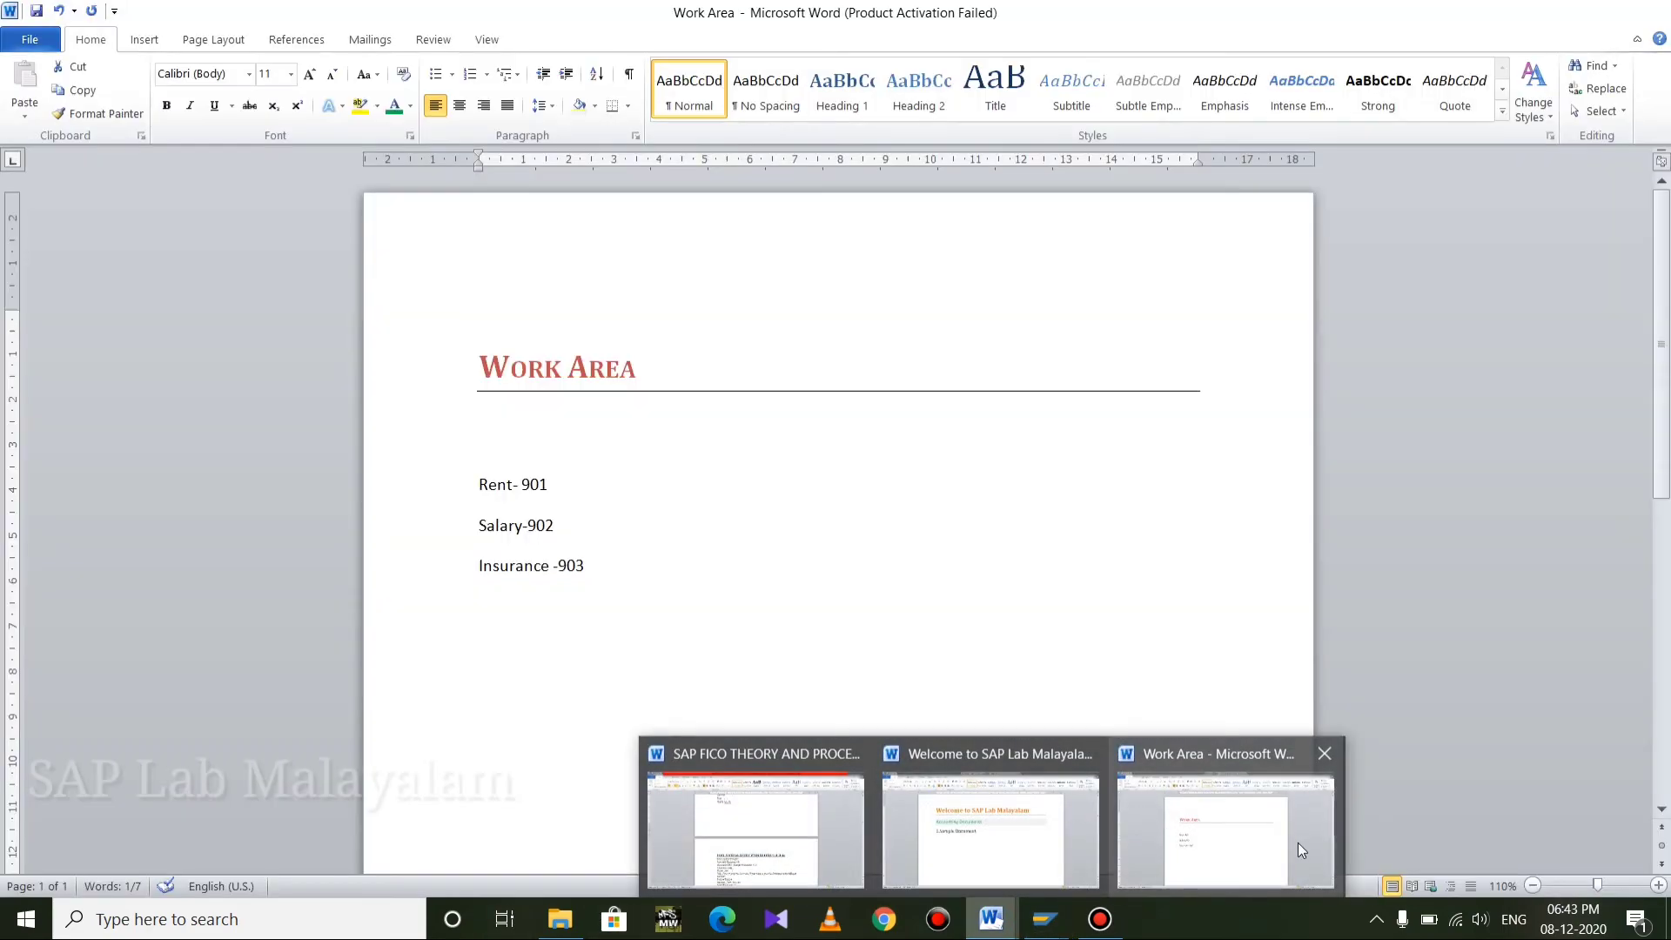
{"action": "left_click", "coordinate": [1297, 842]}
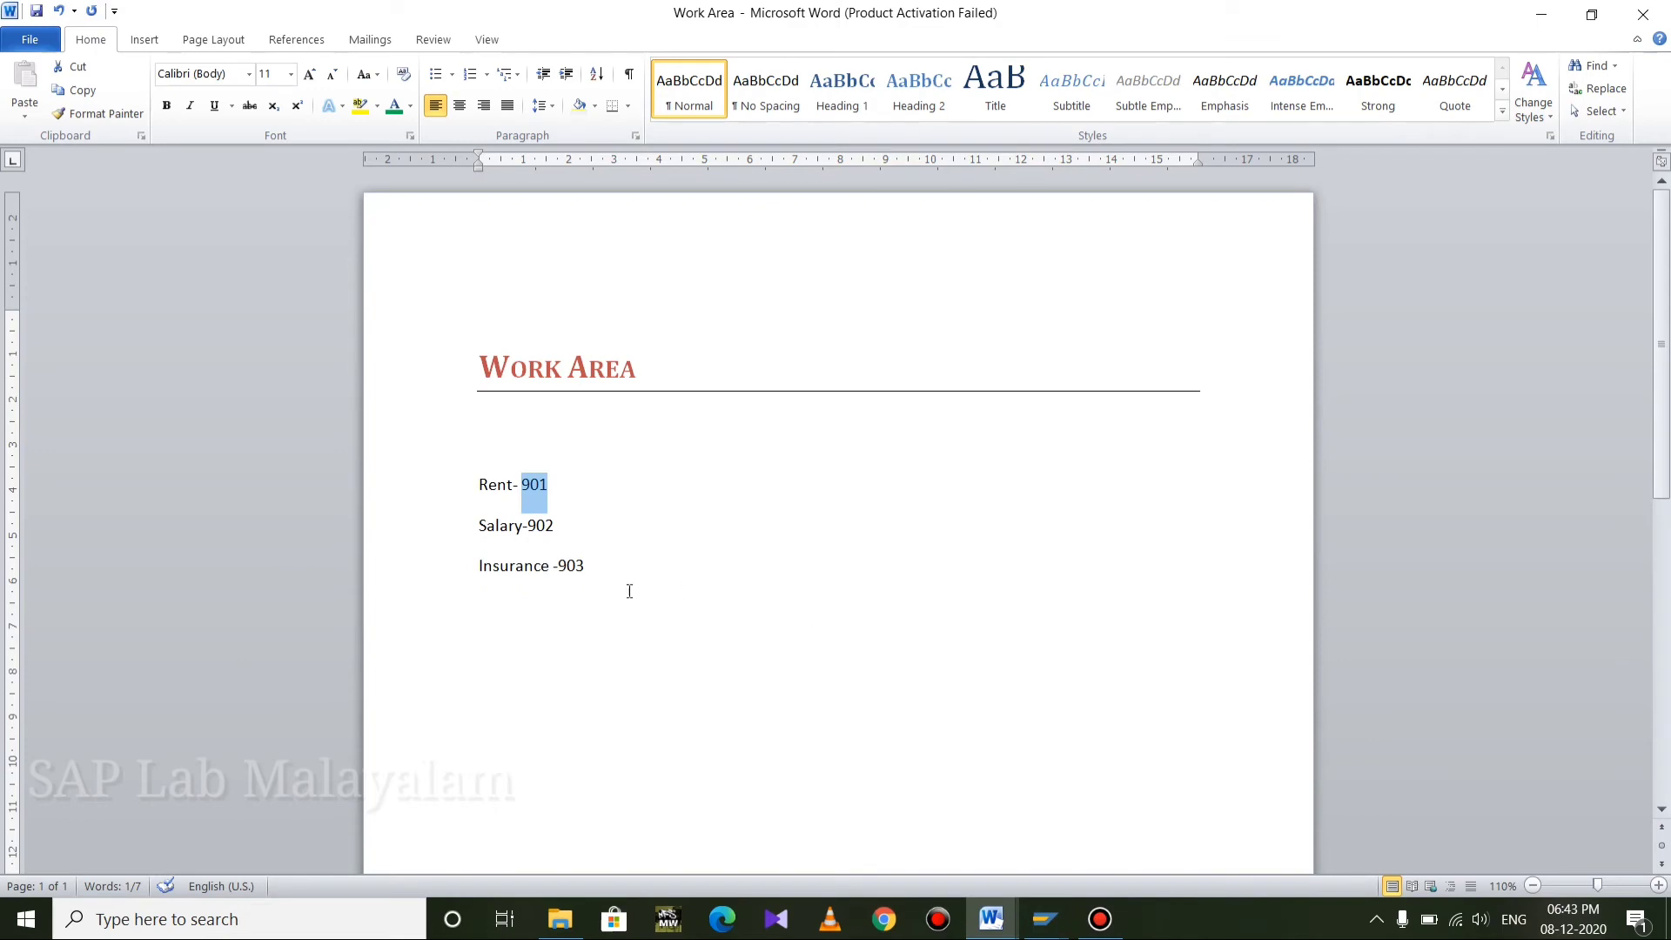
{"action": "left_click", "coordinate": [626, 499]}
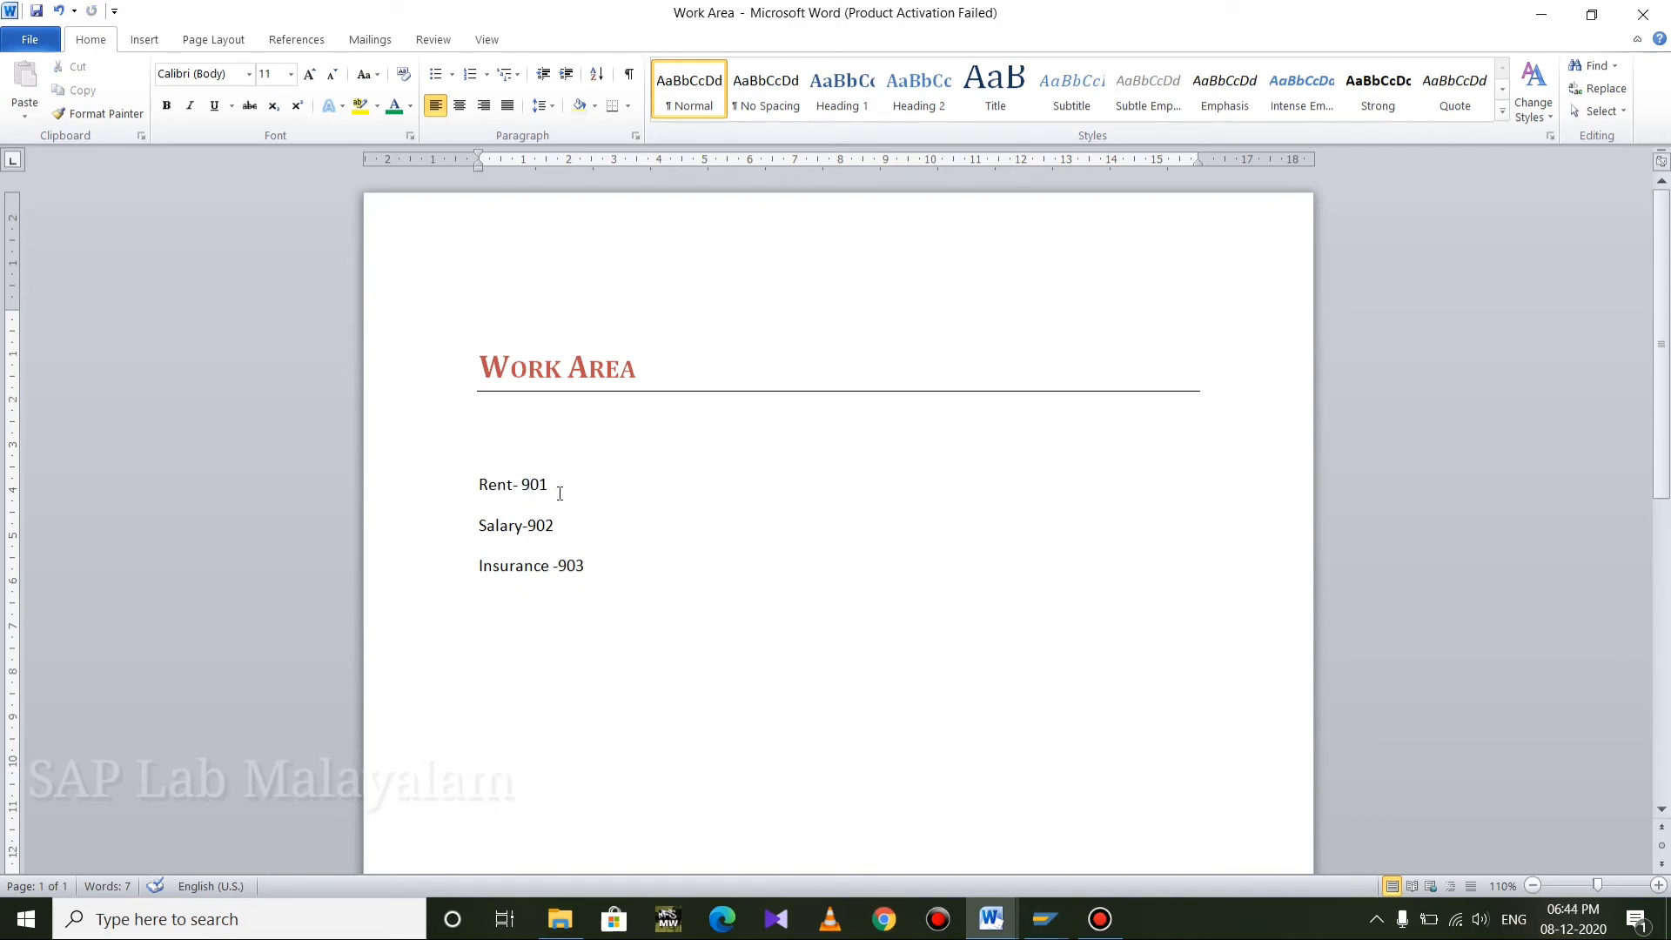
Switch back to SAP, set the document date to 08.12.2020 and start posting with reference
{"action": "mouse_move", "coordinate": [1044, 916]}
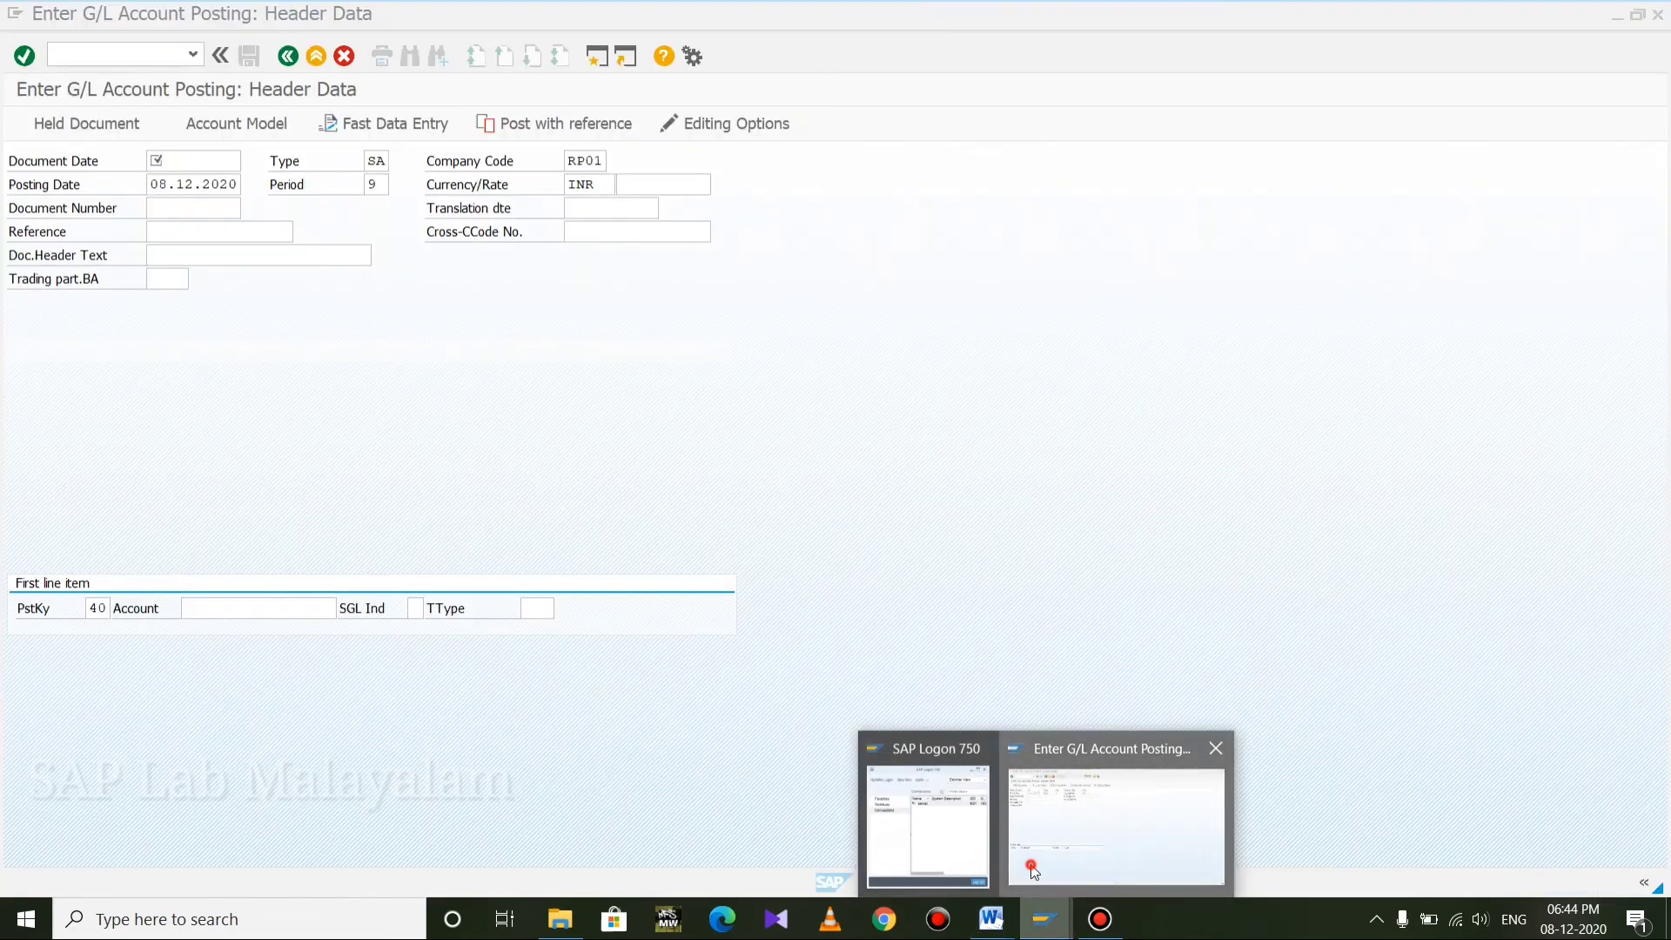
{"action": "left_click", "coordinate": [1033, 871]}
{"action": "left_click", "coordinate": [248, 157]}
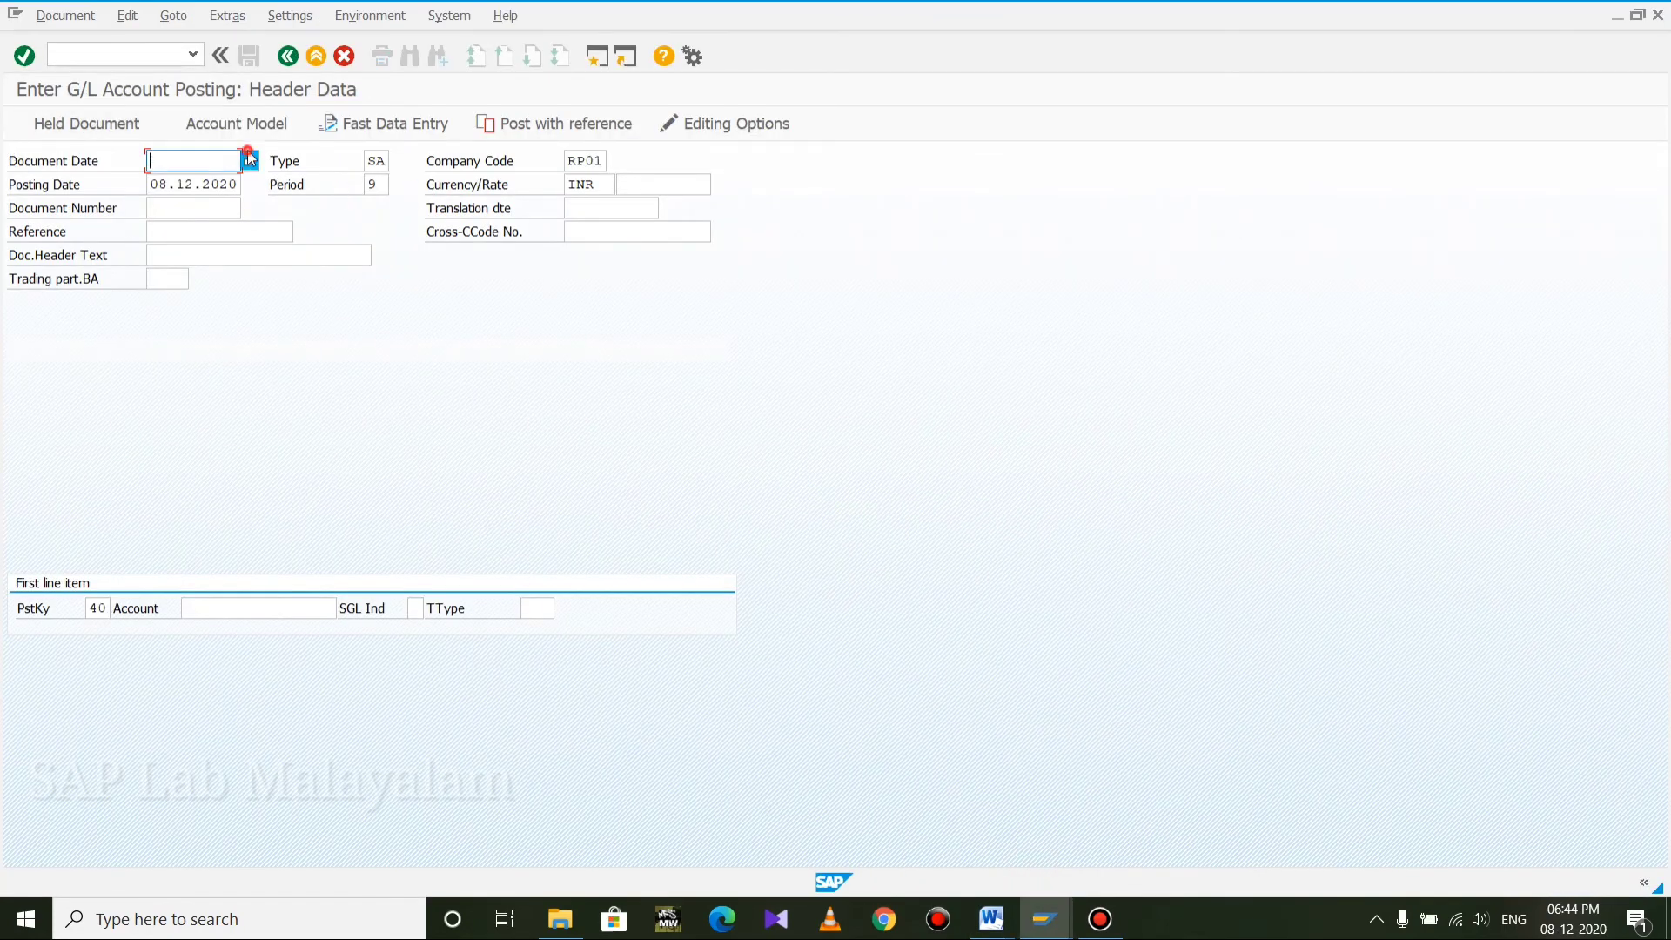
{"action": "left_click", "coordinate": [310, 432]}
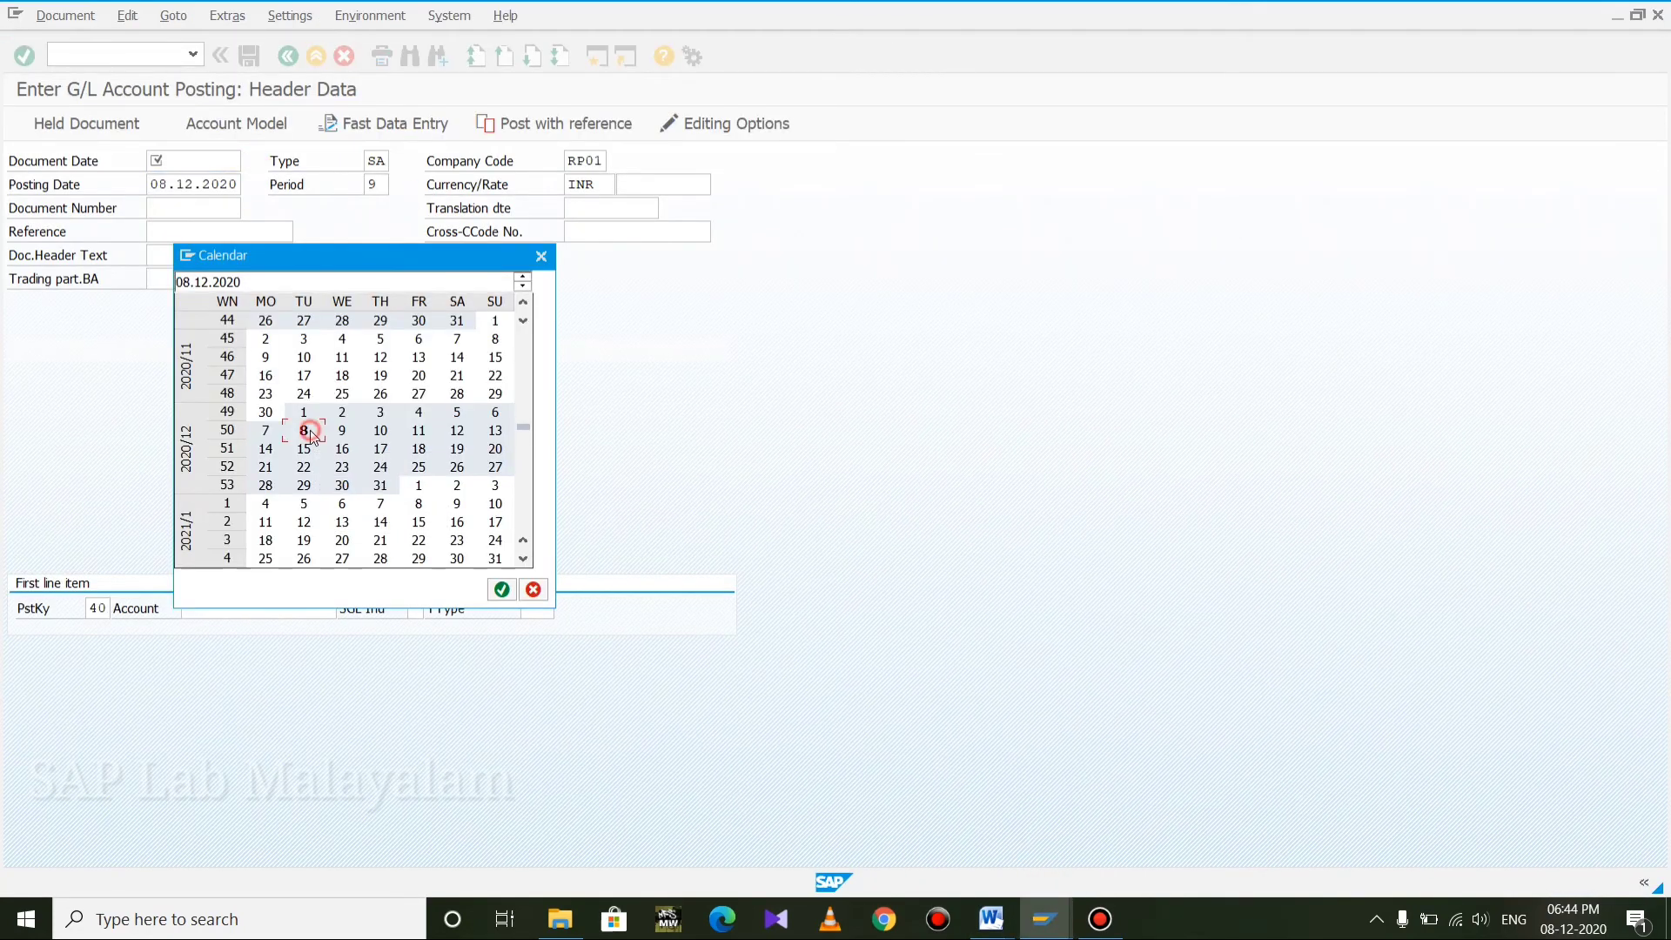
{"action": "left_click", "coordinate": [570, 125]}
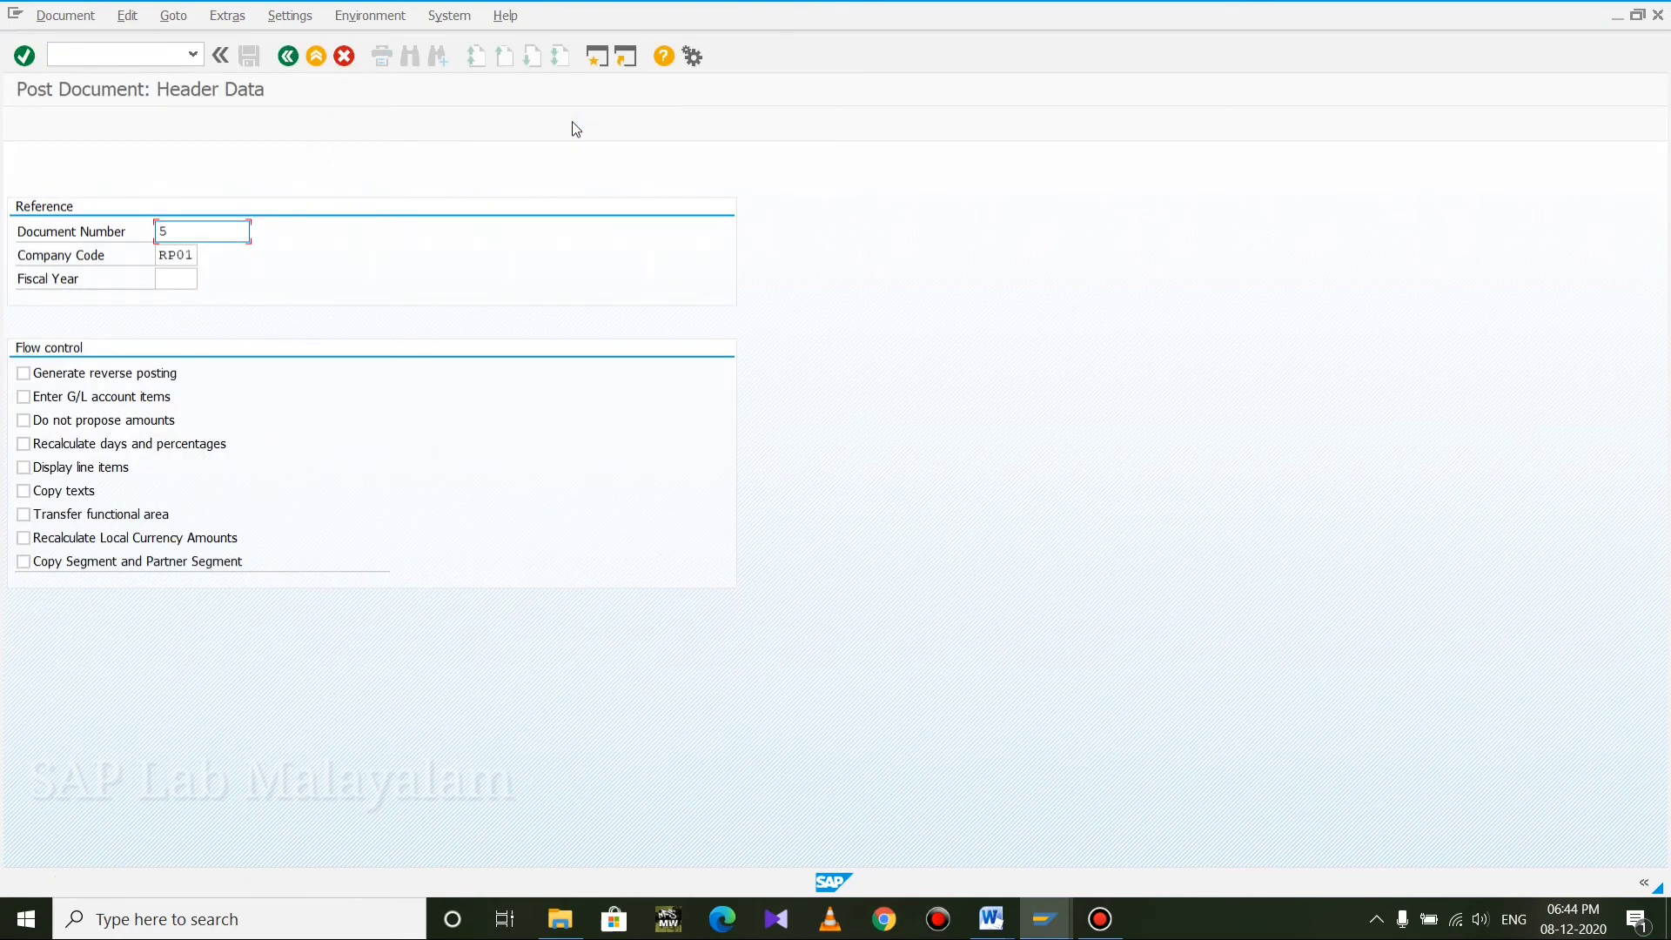
Reference document 901 of fiscal year 2020 with Do not propose amounts enabled, and continue to the header data
{"action": "double_click", "coordinate": [187, 233]}
{"action": "type", "text": "901"}
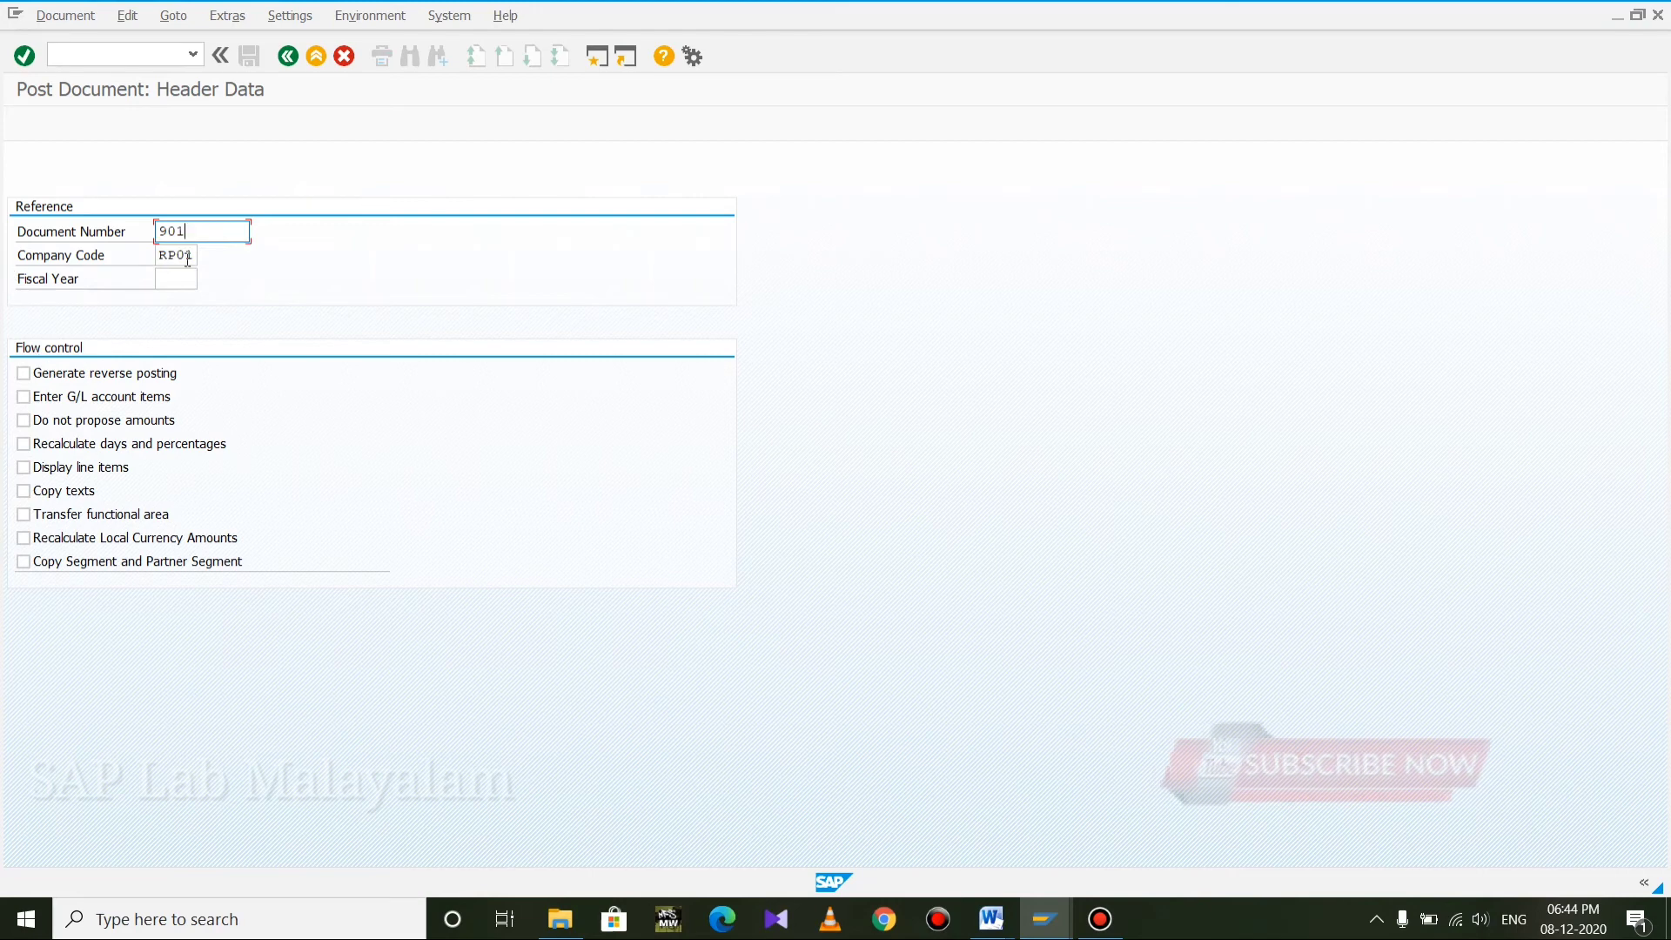
{"action": "left_click", "coordinate": [170, 273]}
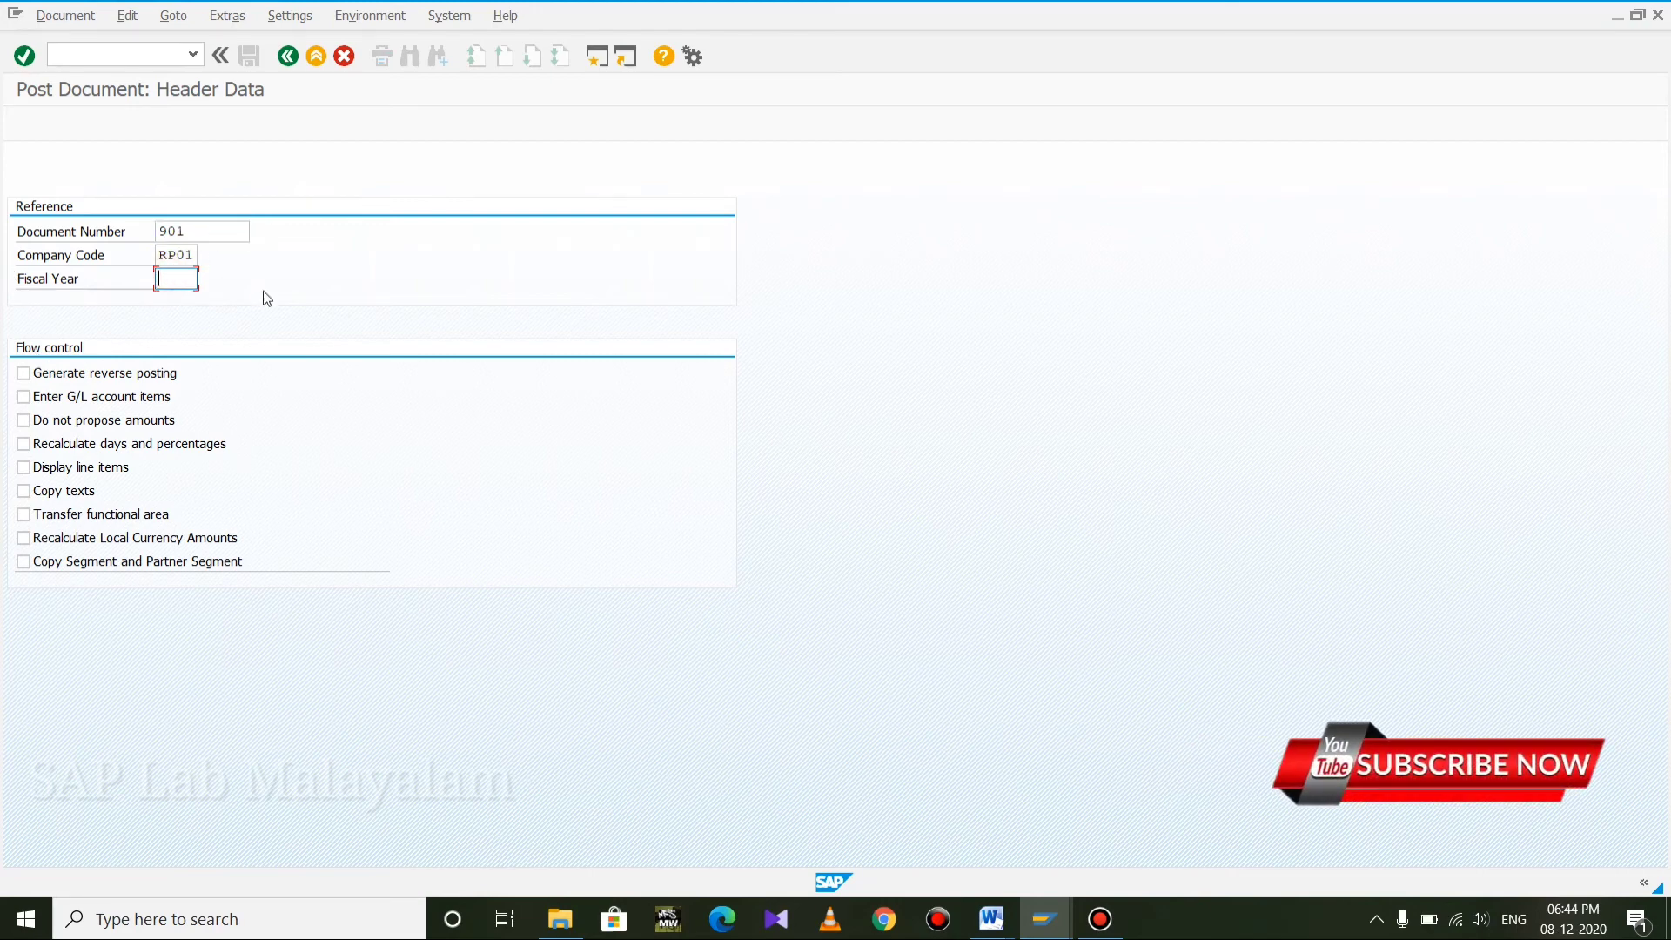
{"action": "type", "text": "2020"}
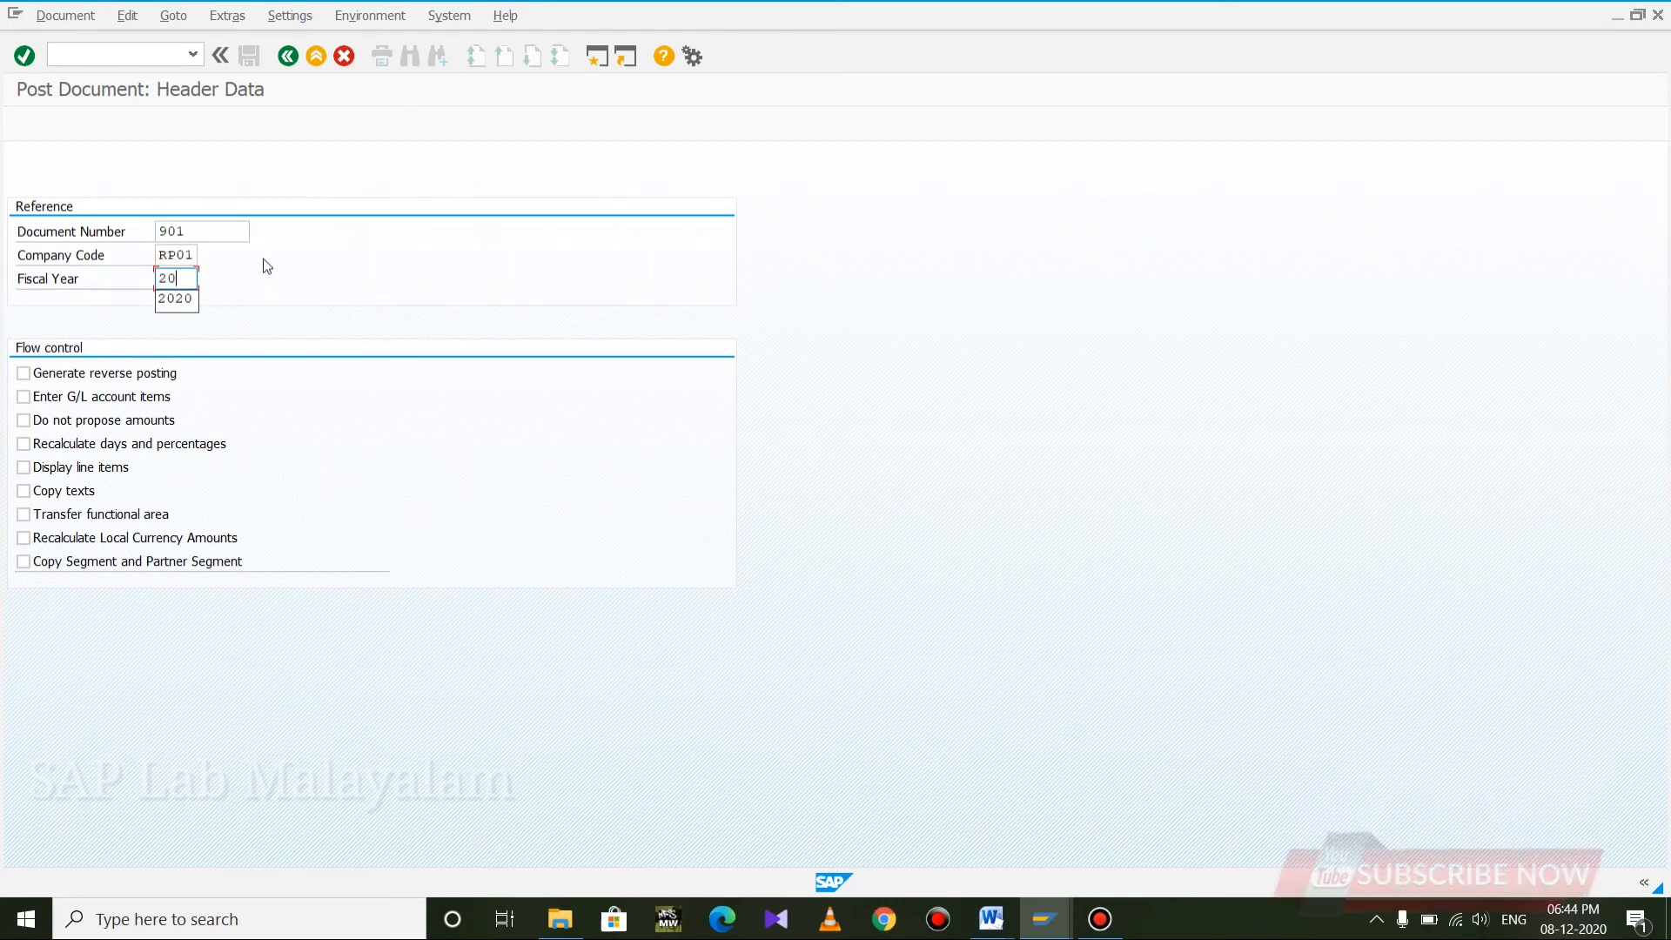
{"action": "left_click", "coordinate": [71, 422]}
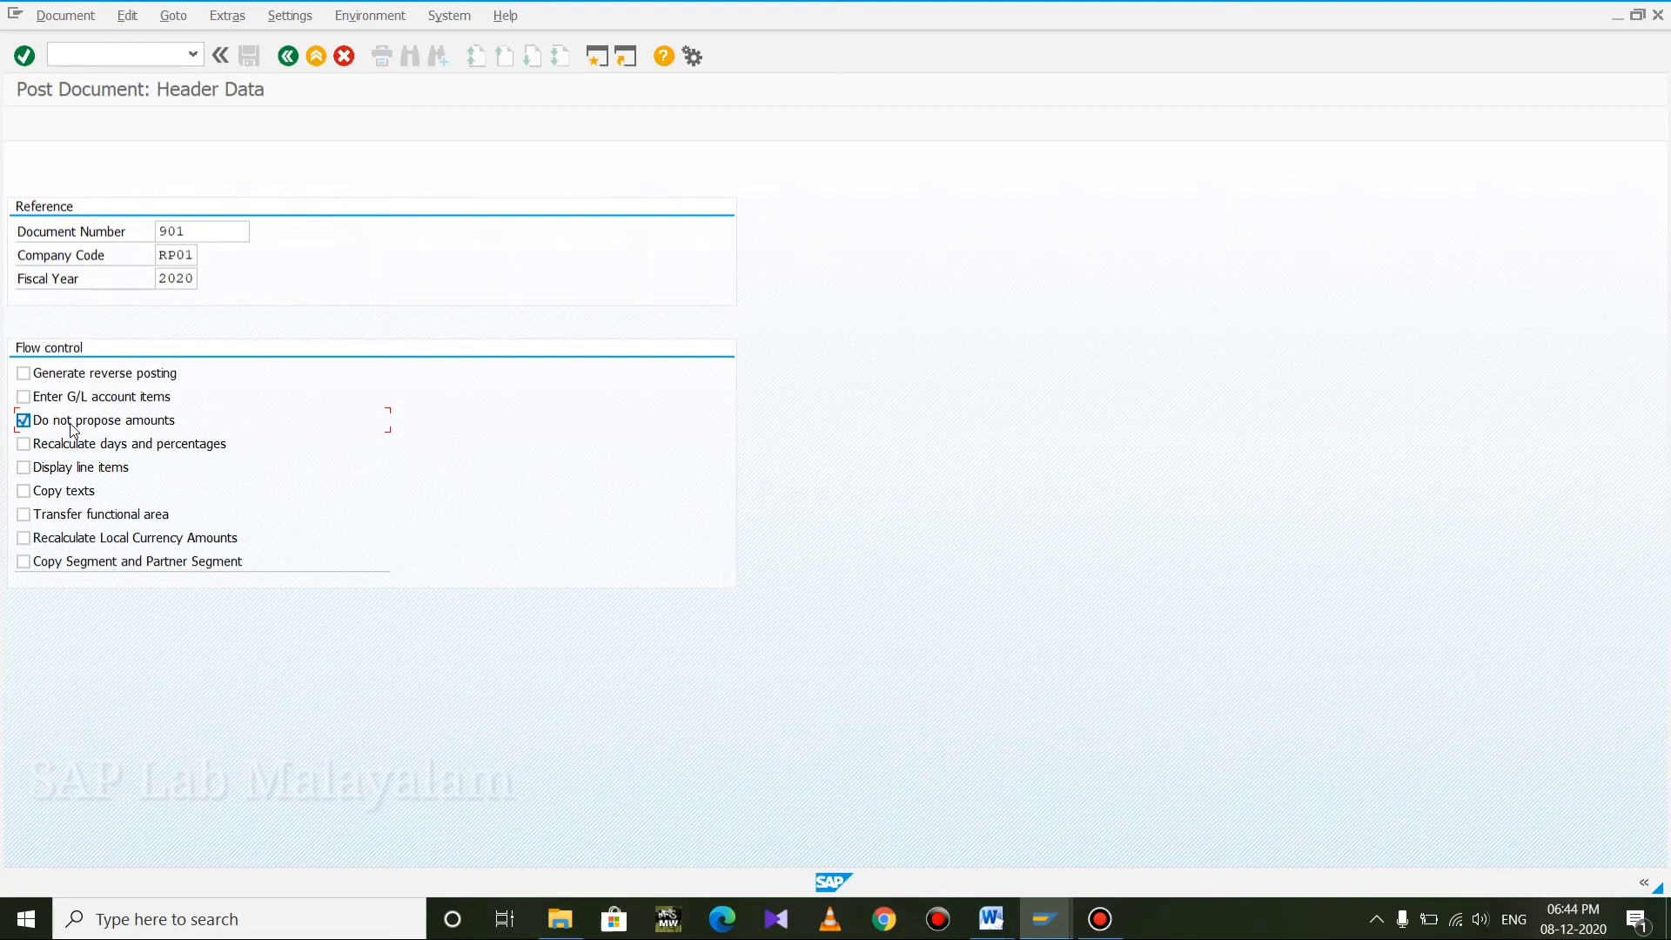
{"action": "key", "text": "Return"}
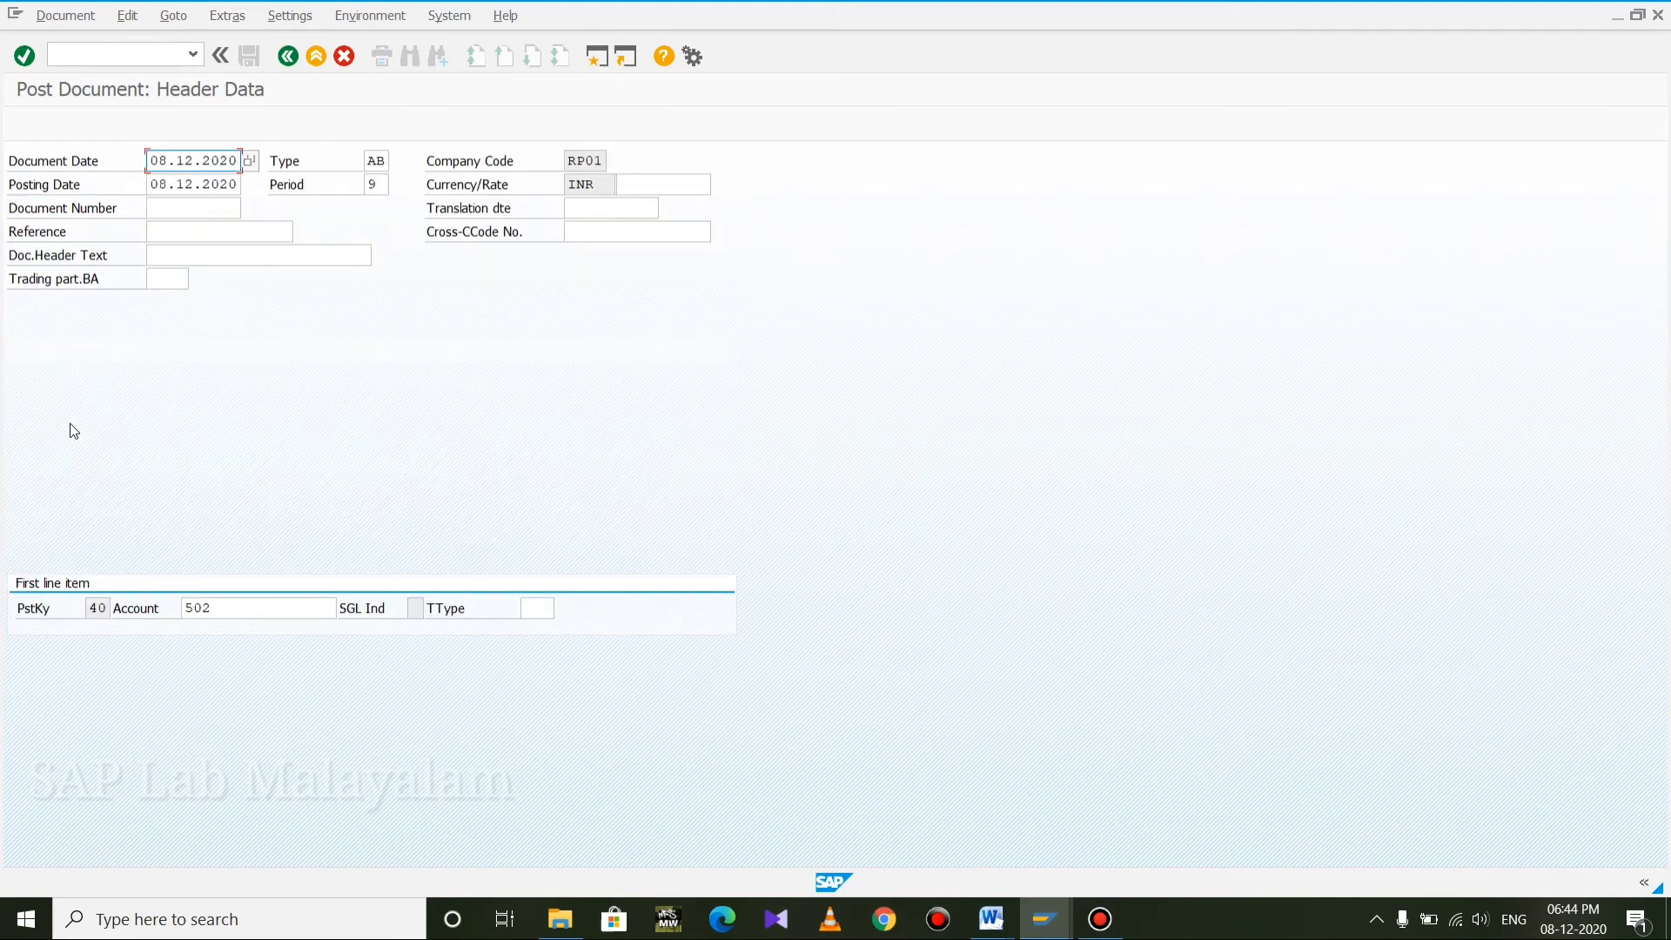
Enter 30000 for the rent debit item and * for the cash credit item, and post the document
{"action": "key", "text": "Return"}
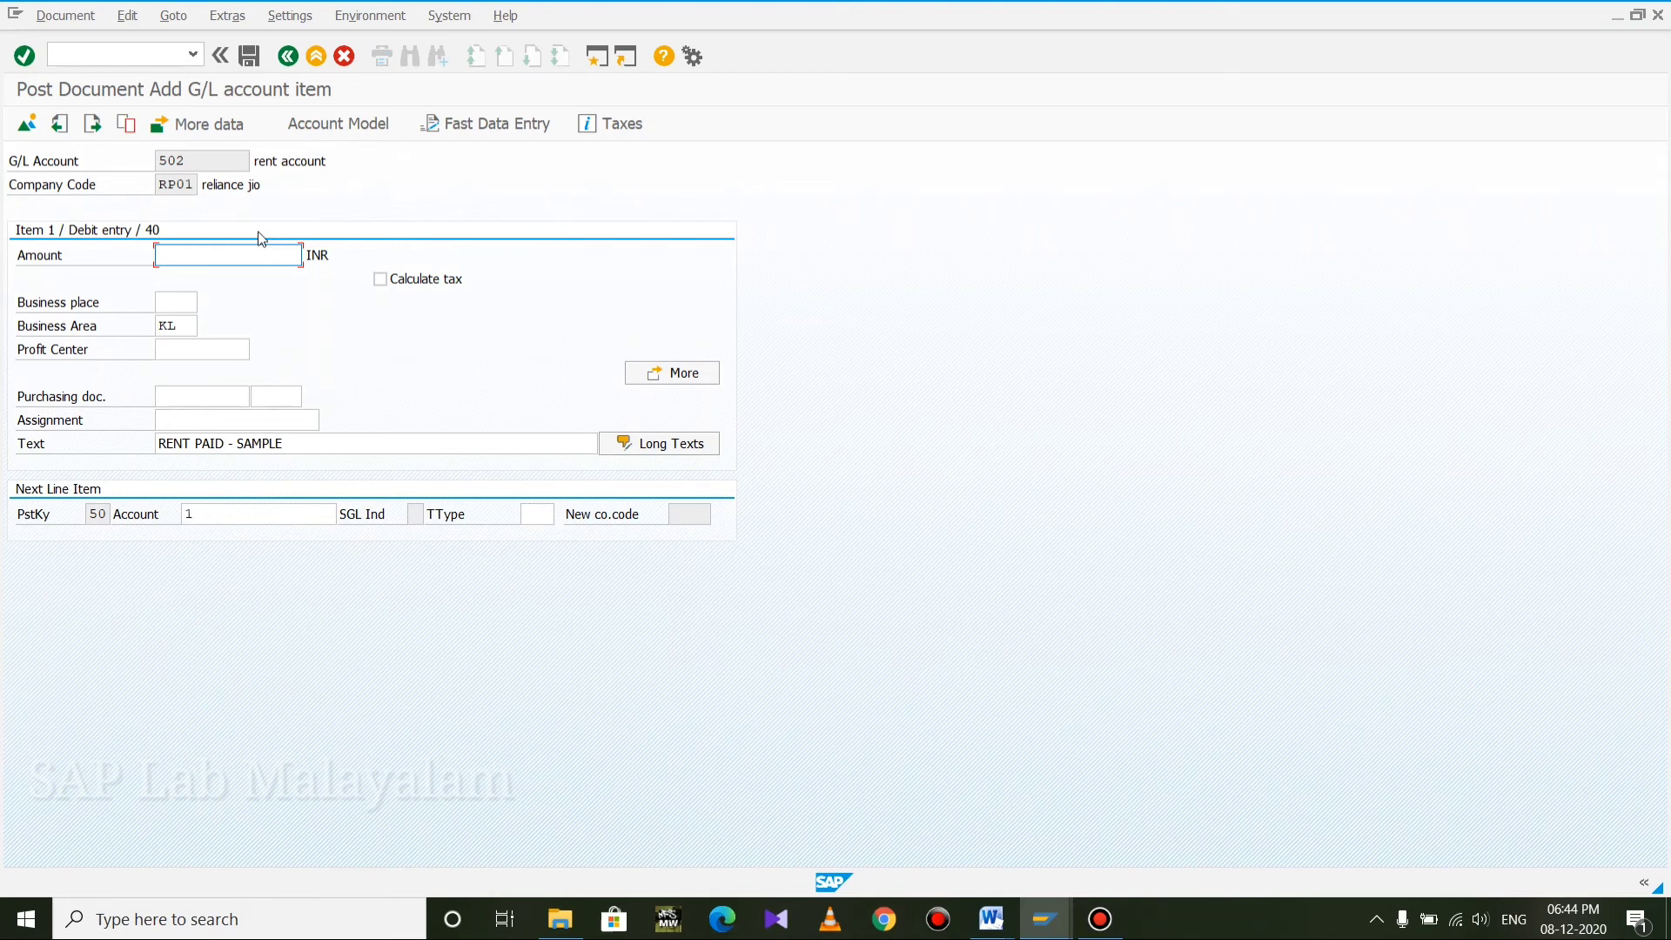
{"action": "type", "text": "30000"}
{"action": "key", "text": "Return"}
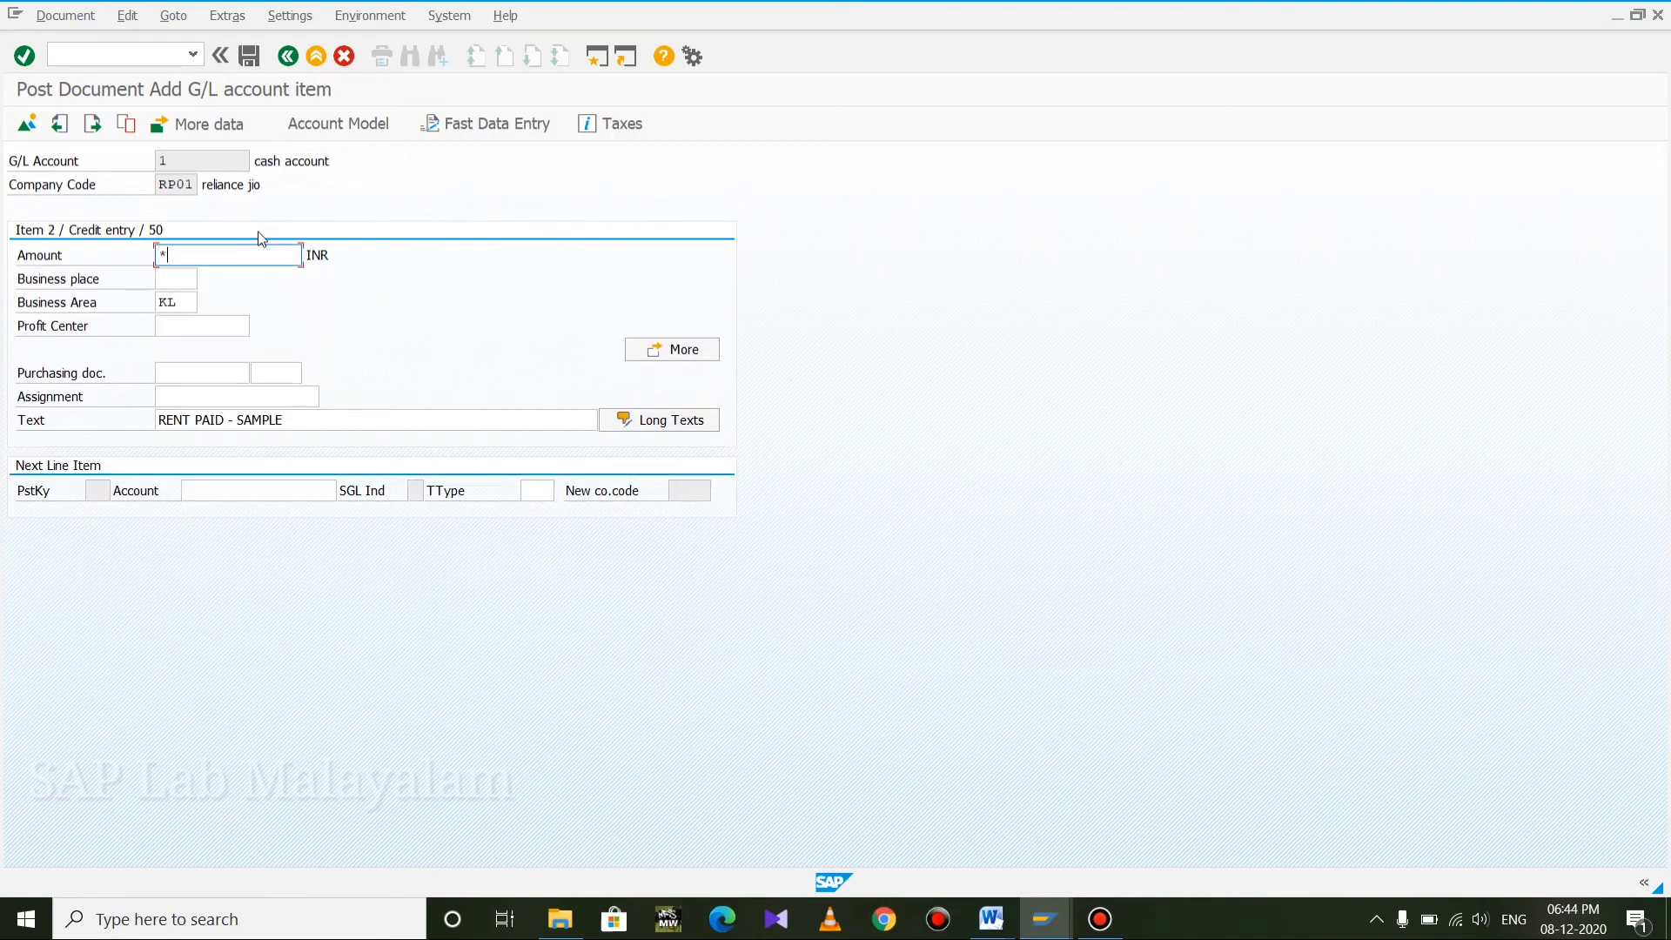
{"action": "key", "text": "Return"}
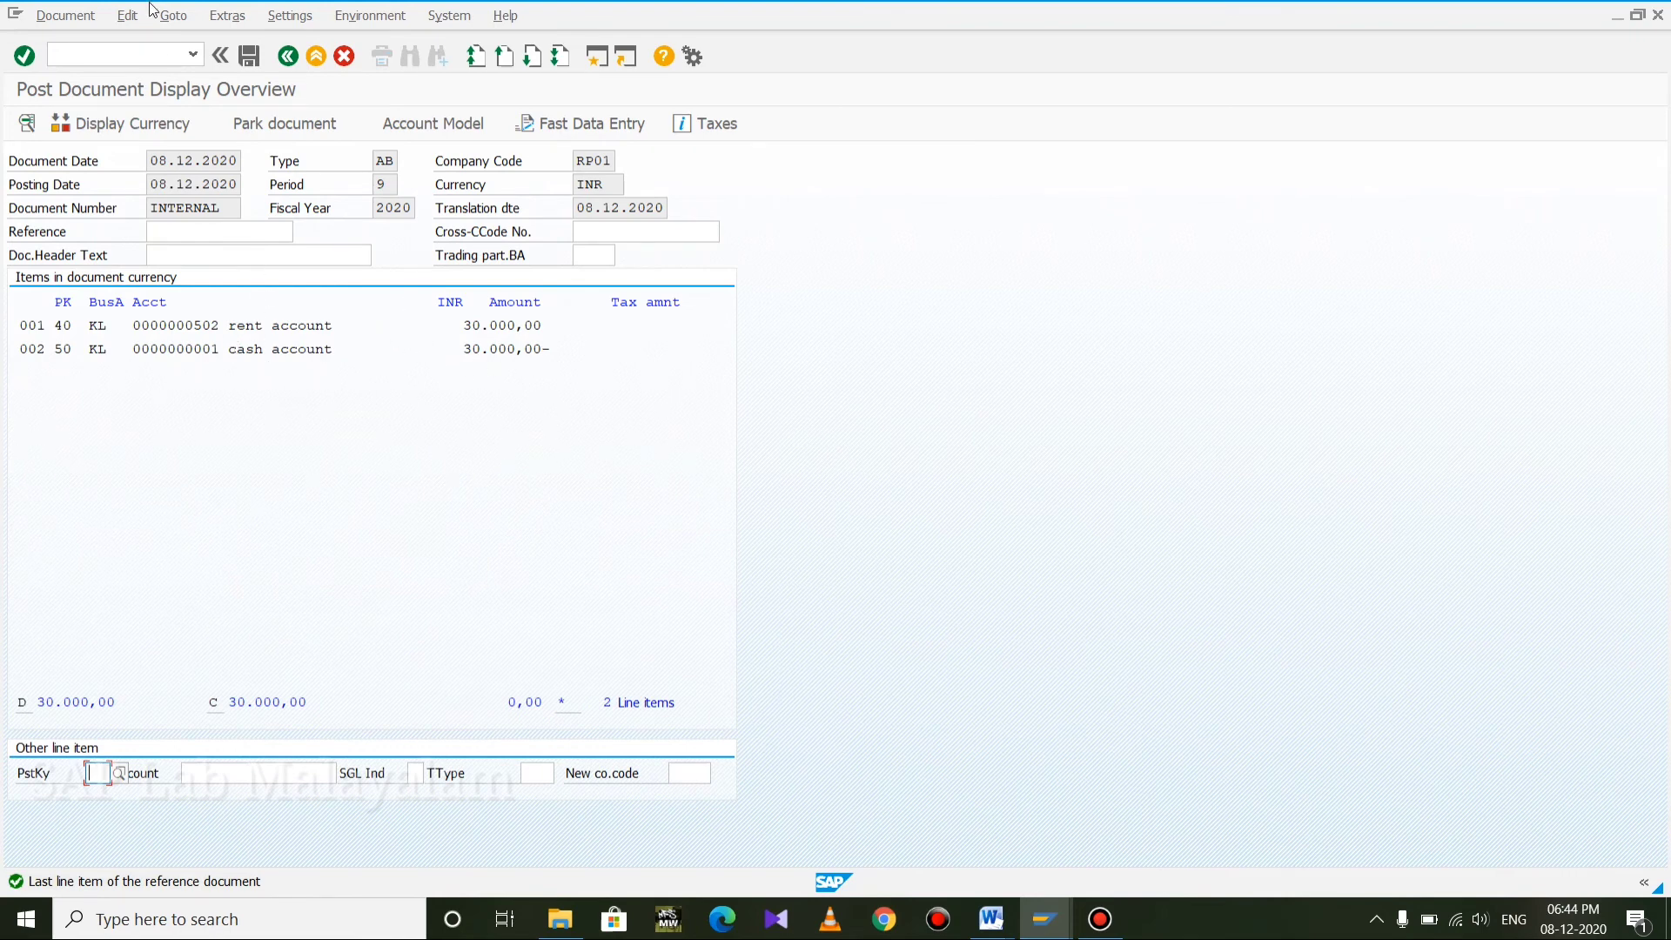
{"action": "left_click", "coordinate": [252, 59]}
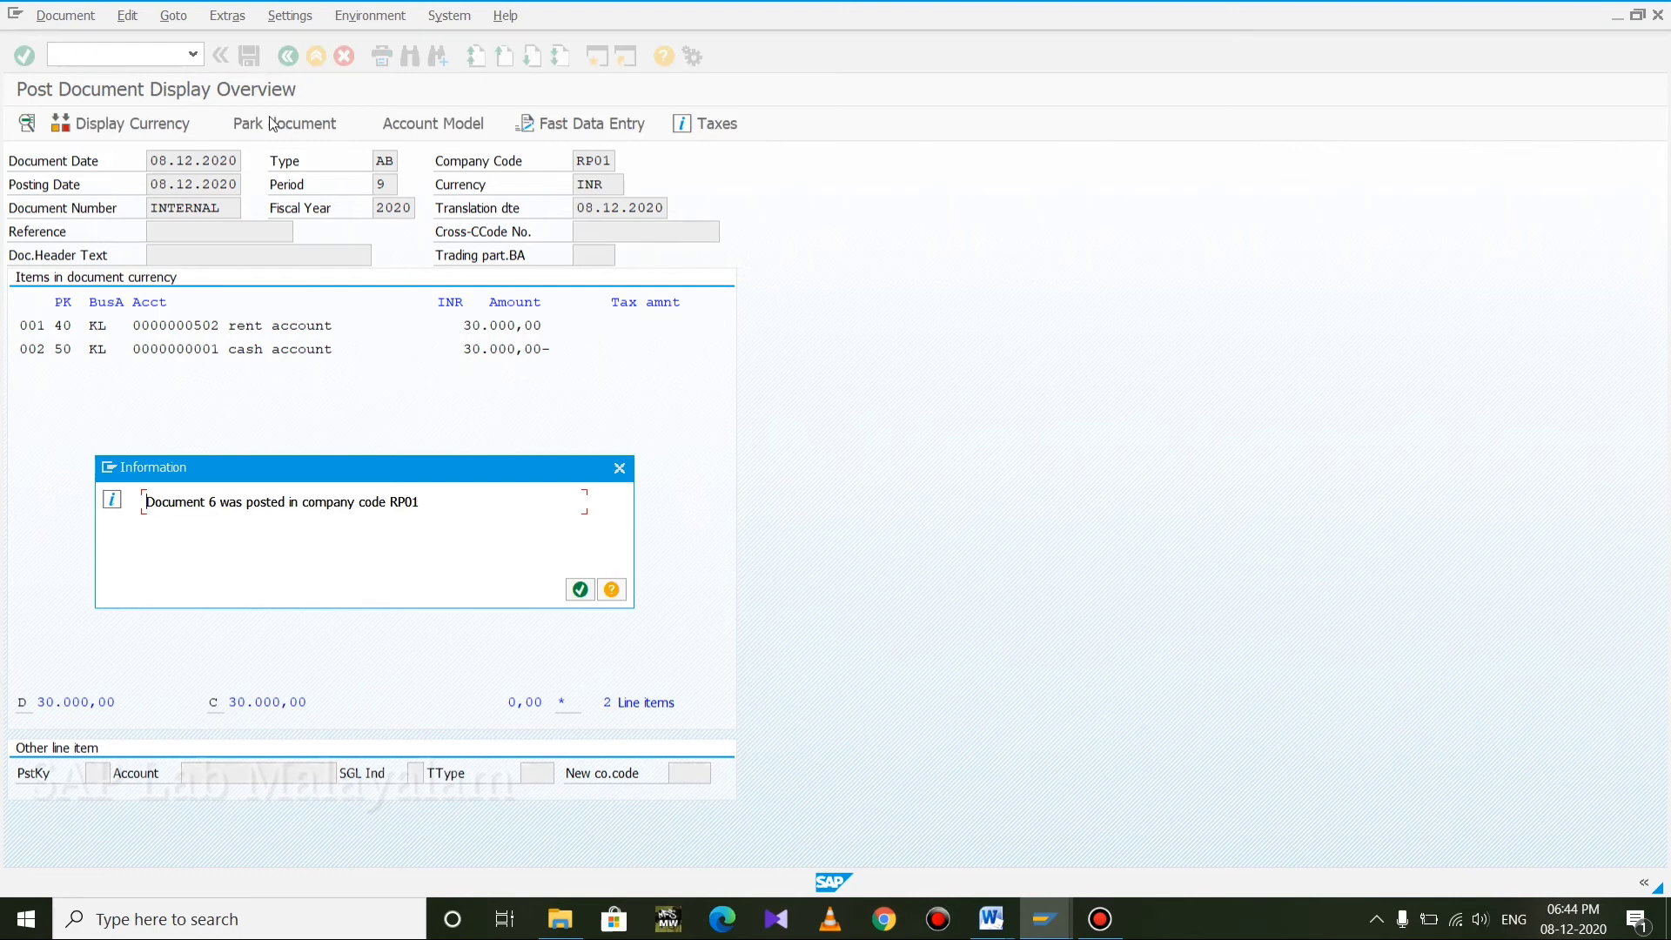
{"action": "left_click", "coordinate": [580, 590]}
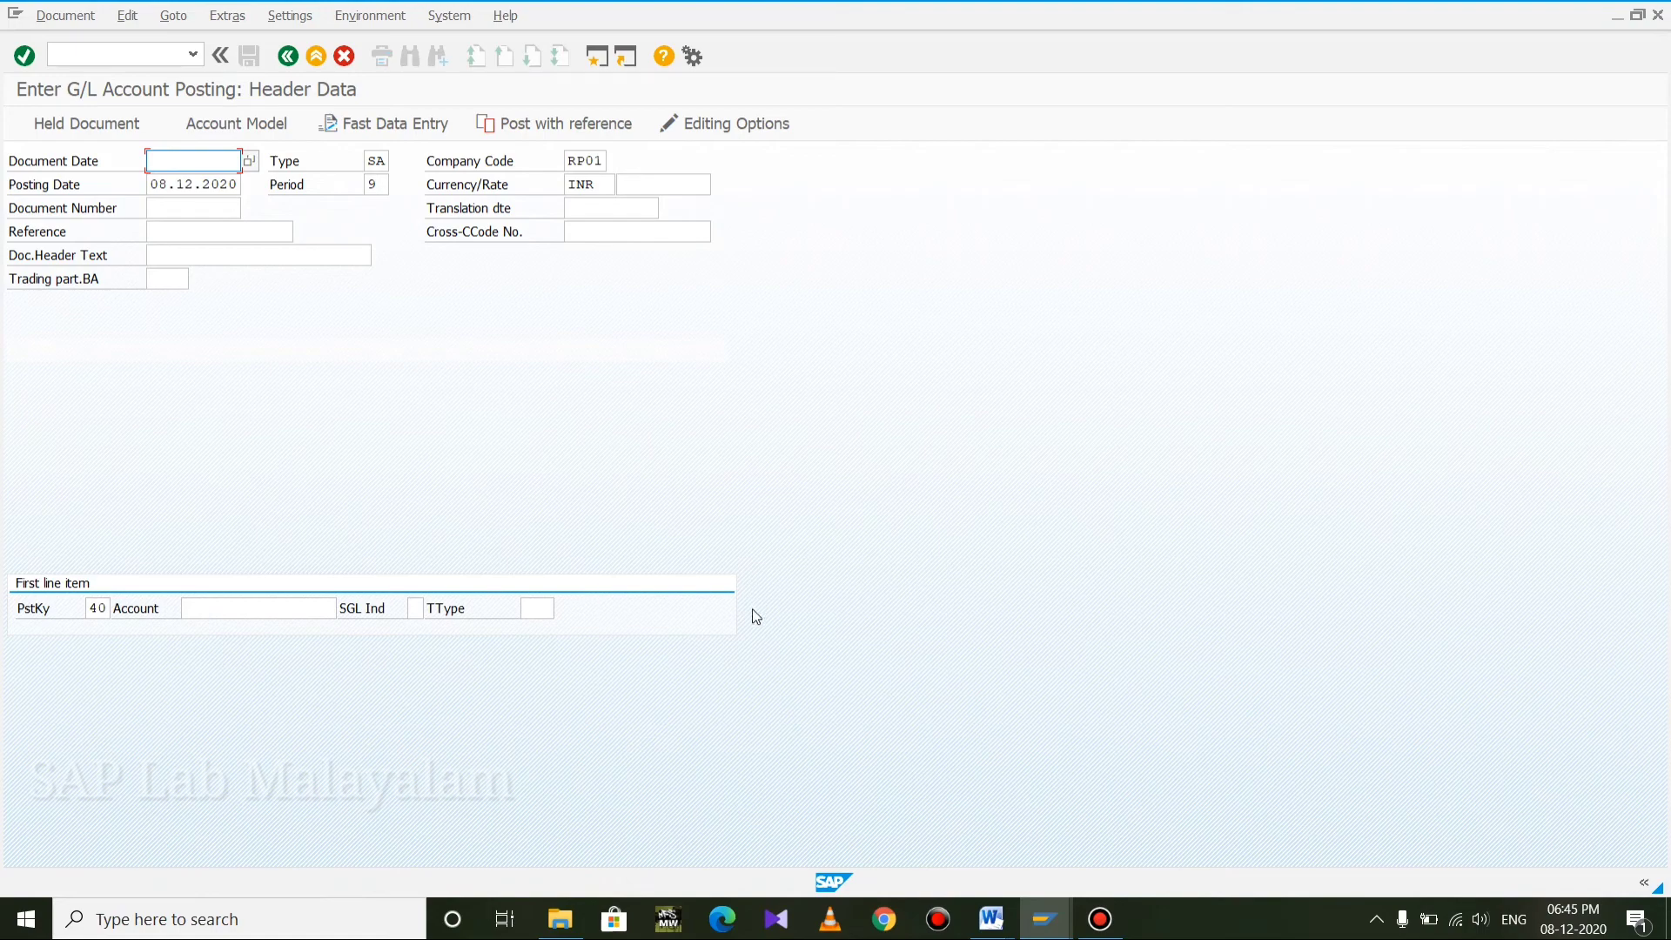
Check the salary sample document number in Word's Work Area document
{"action": "mouse_move", "coordinate": [1016, 918]}
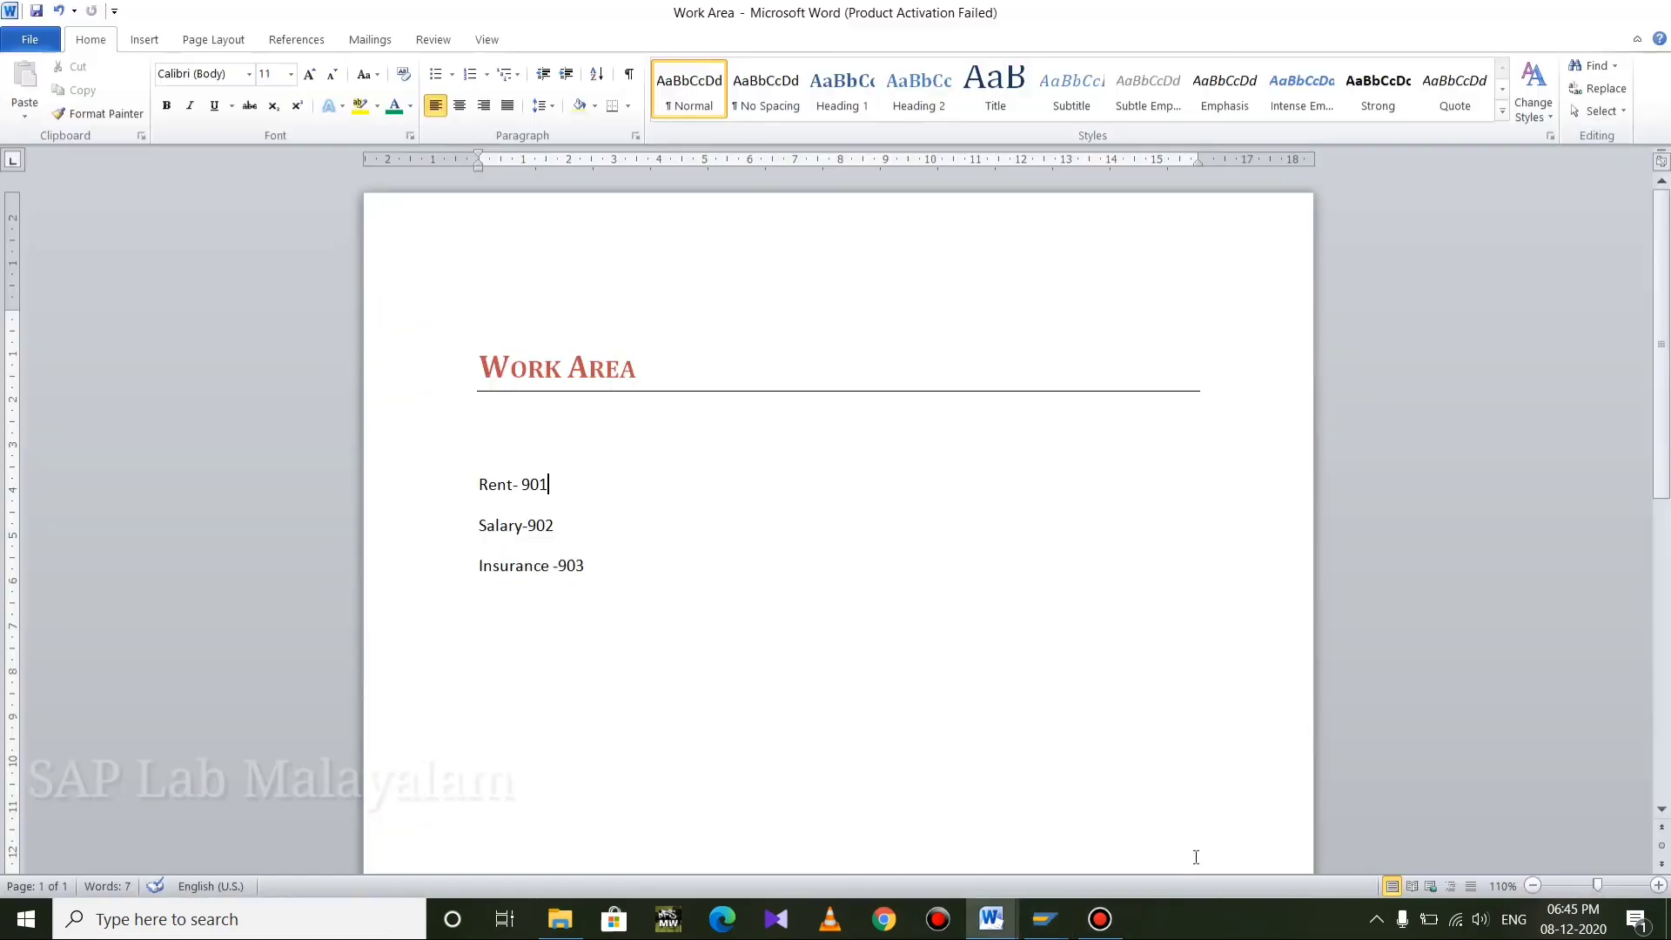
{"action": "left_click", "coordinate": [1199, 870]}
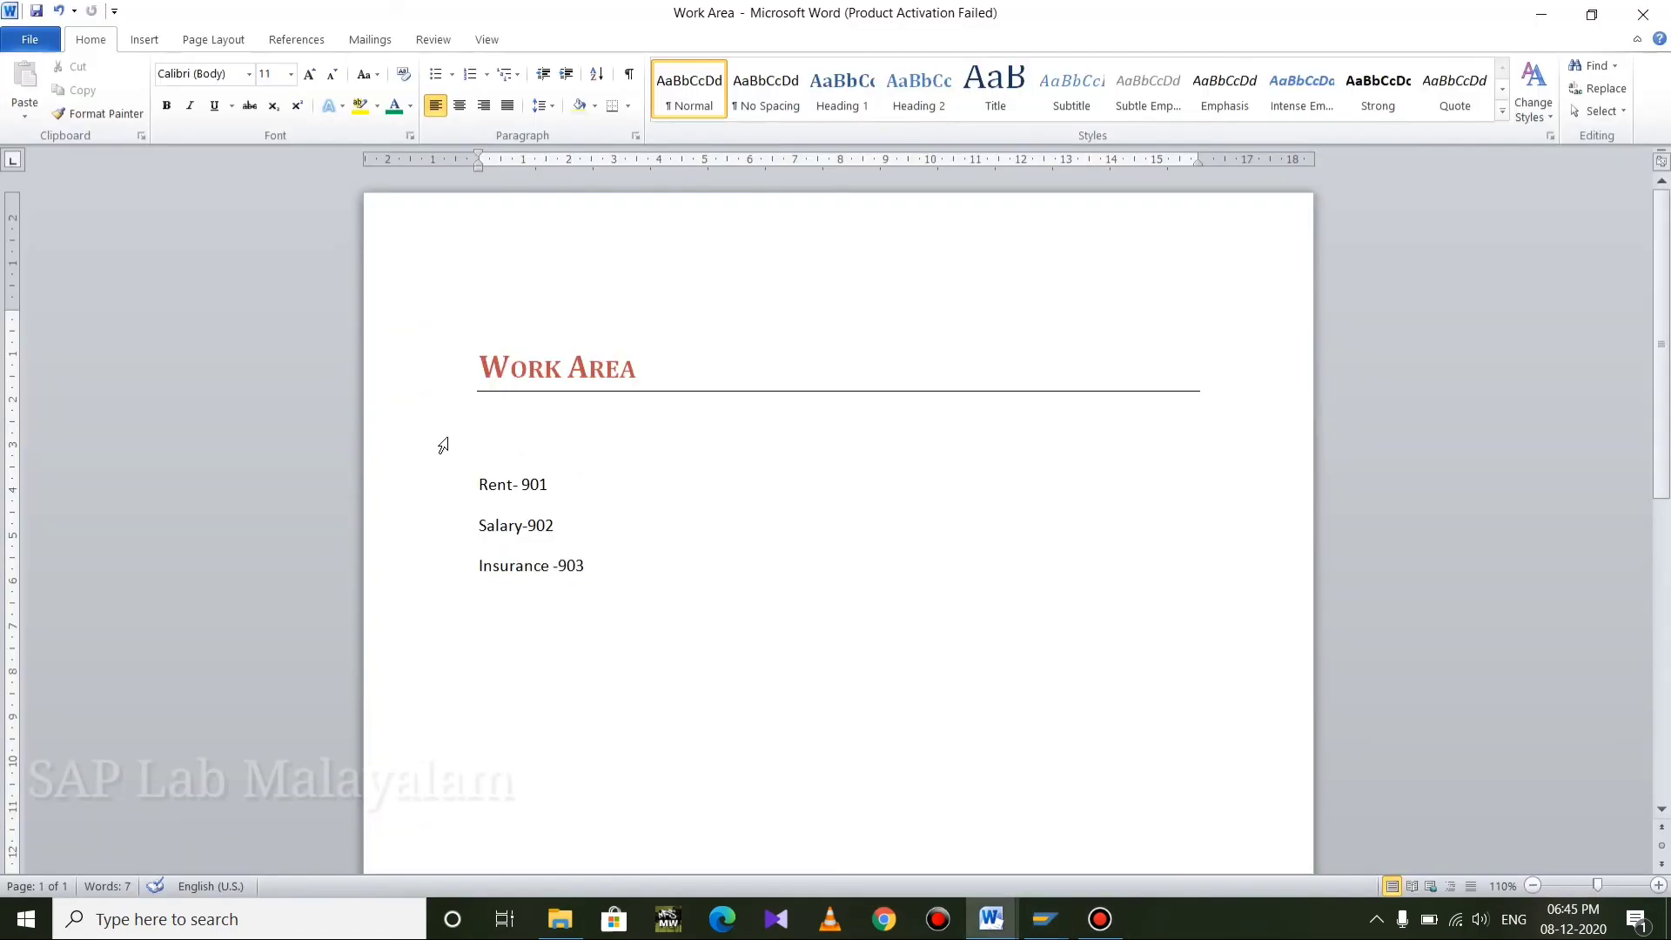
{"action": "left_click", "coordinate": [568, 526]}
{"action": "left_click", "coordinate": [1002, 921]}
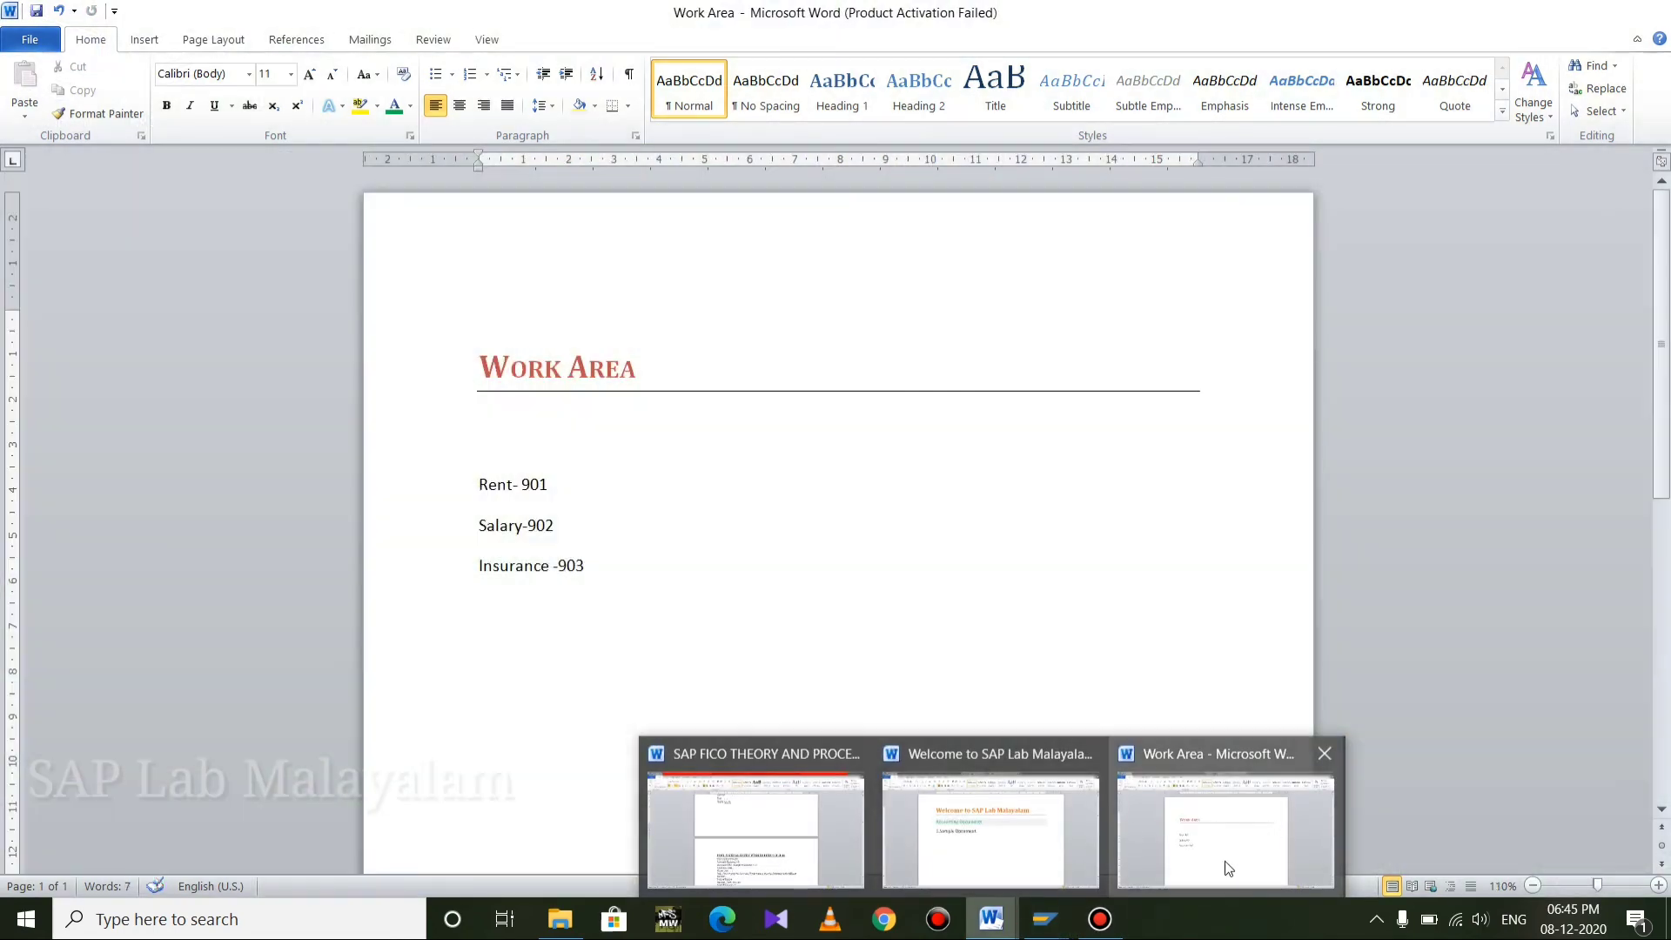
Switch back to SAP, leave the current transaction with /N and open transaction FB50
{"action": "mouse_move", "coordinate": [1044, 919]}
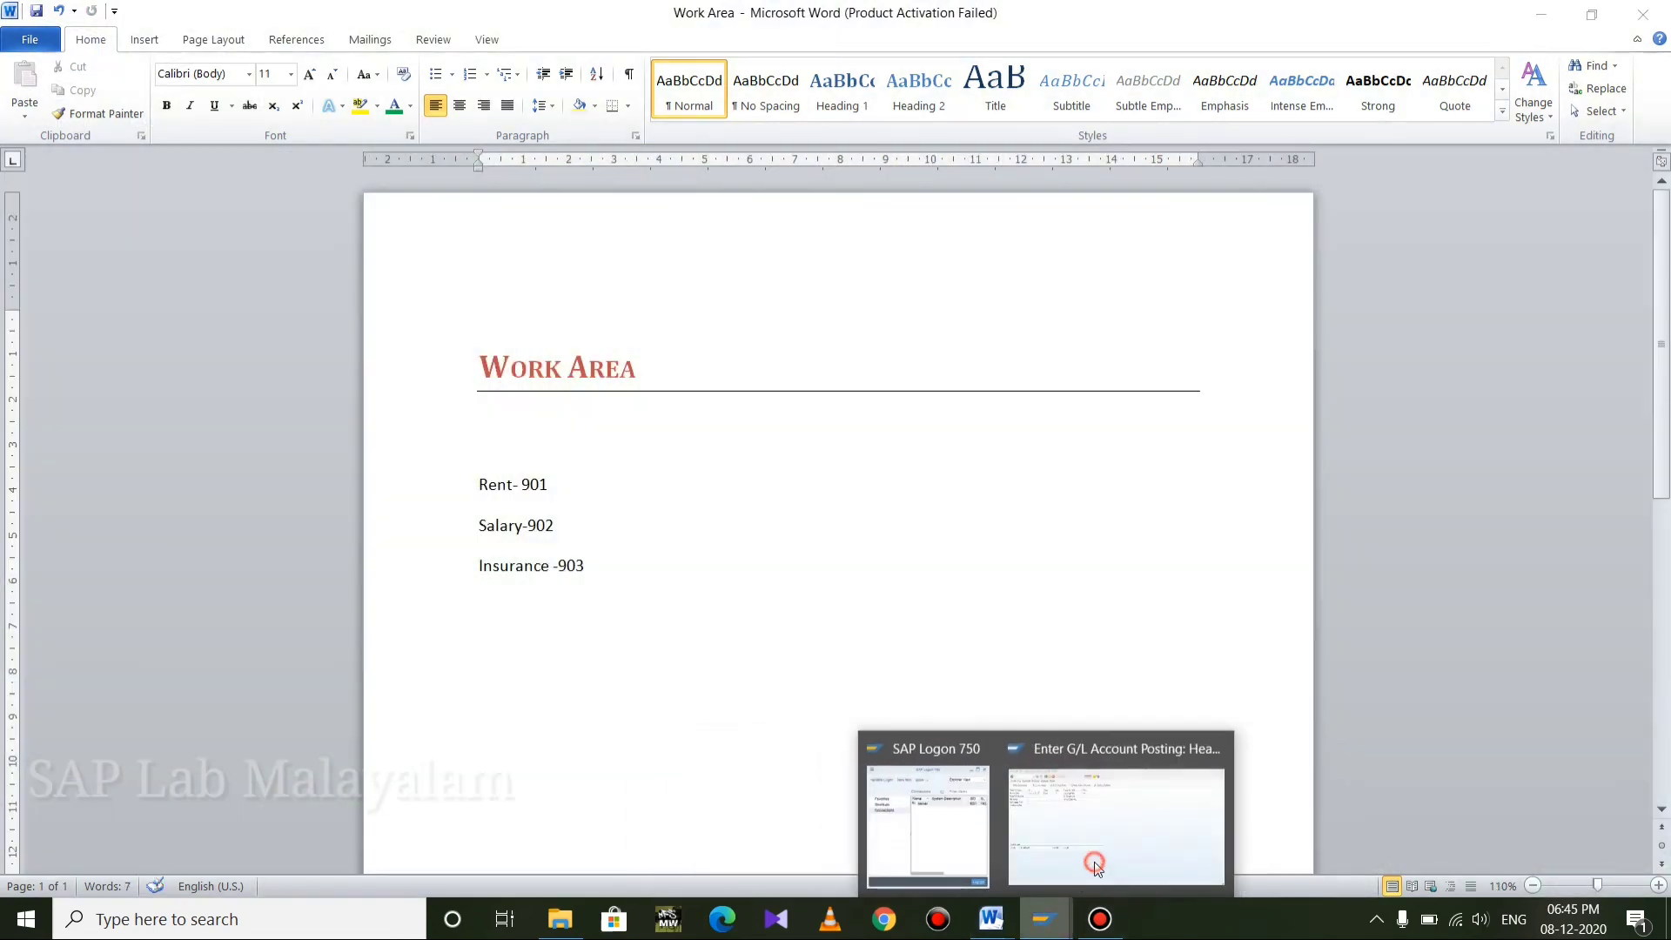
{"action": "left_click", "coordinate": [1095, 861]}
{"action": "left_click", "coordinate": [149, 55]}
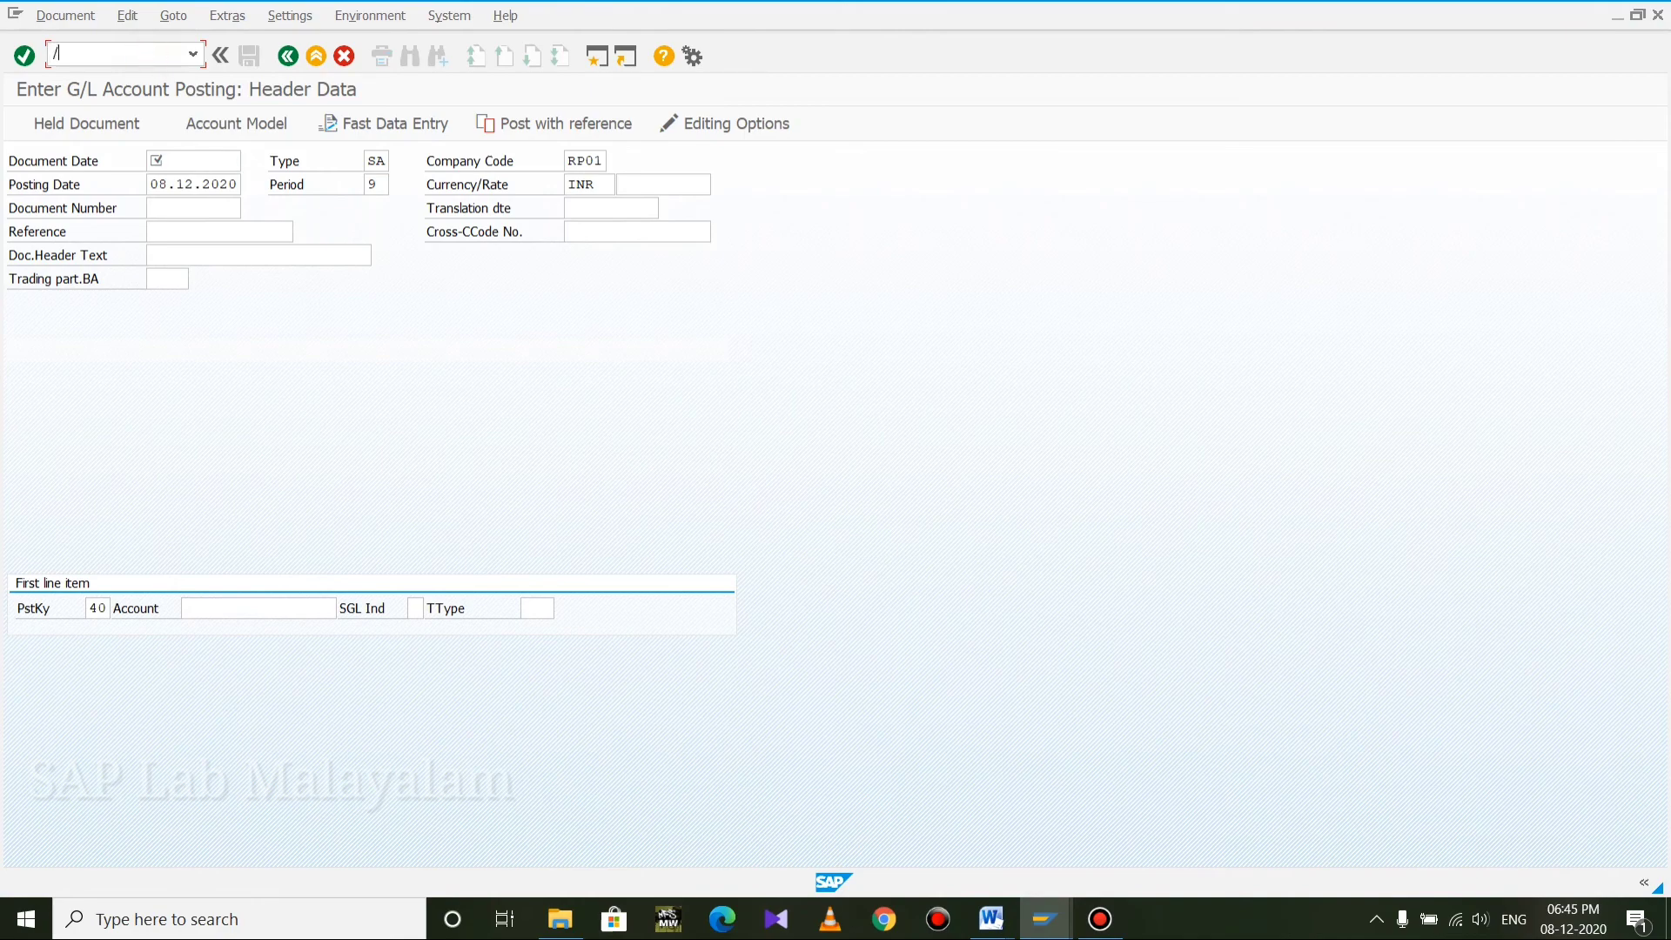
{"action": "type", "text": "/N"}
{"action": "key", "text": "Return"}
{"action": "type", "text": "FB50"}
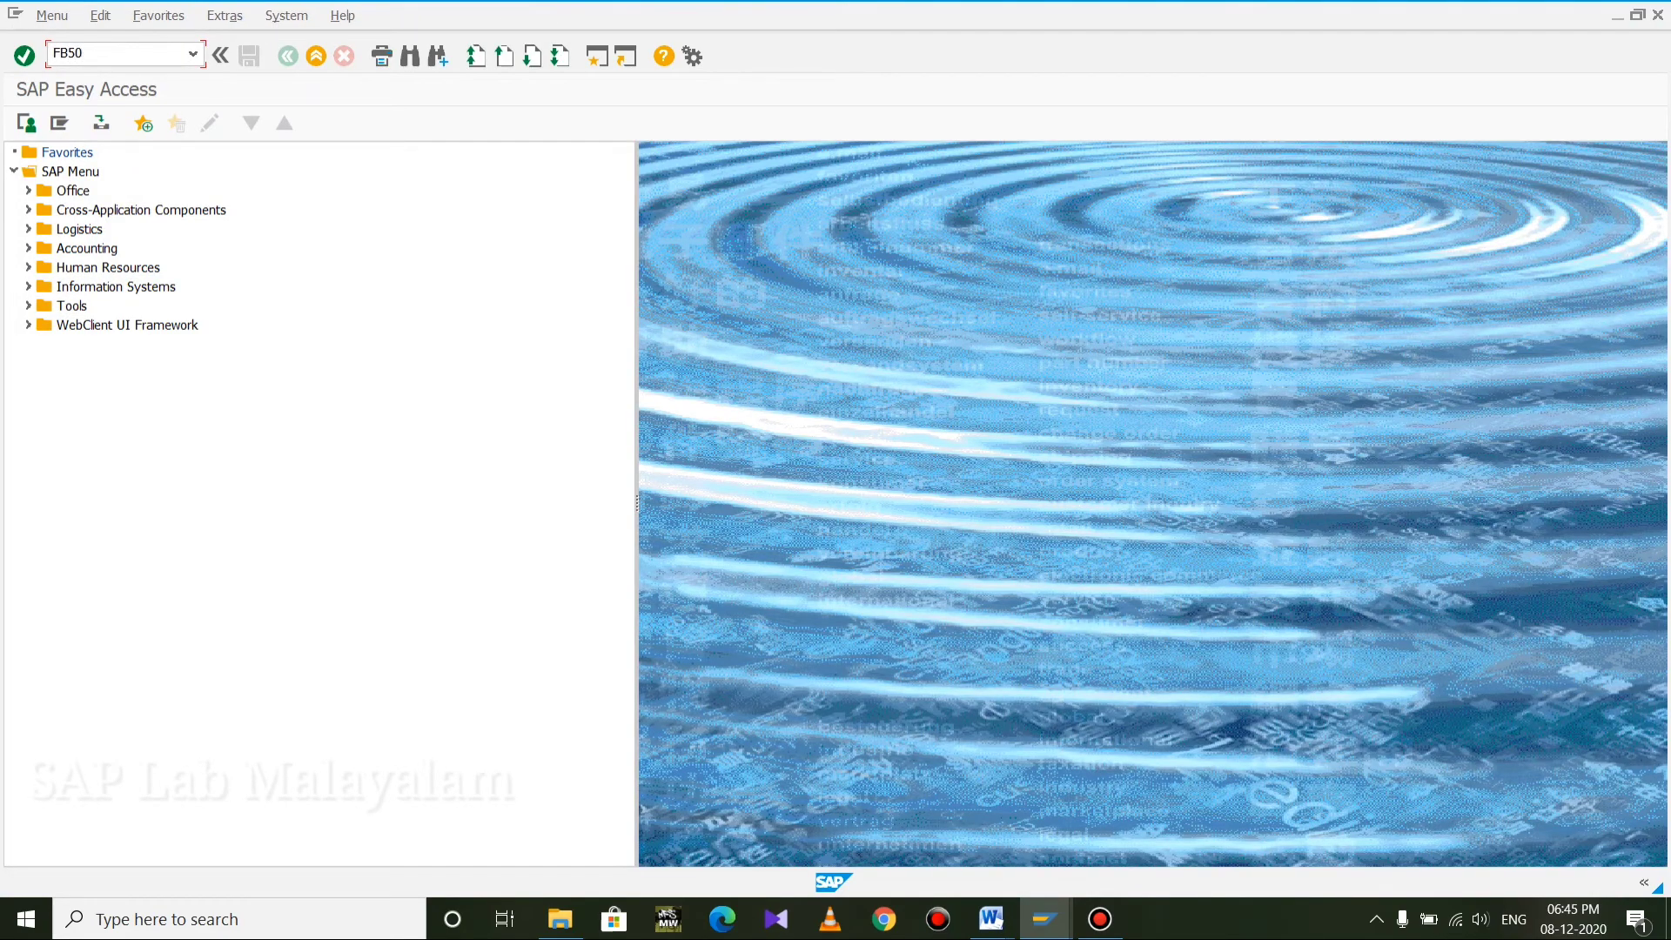
{"action": "key", "text": "Return"}
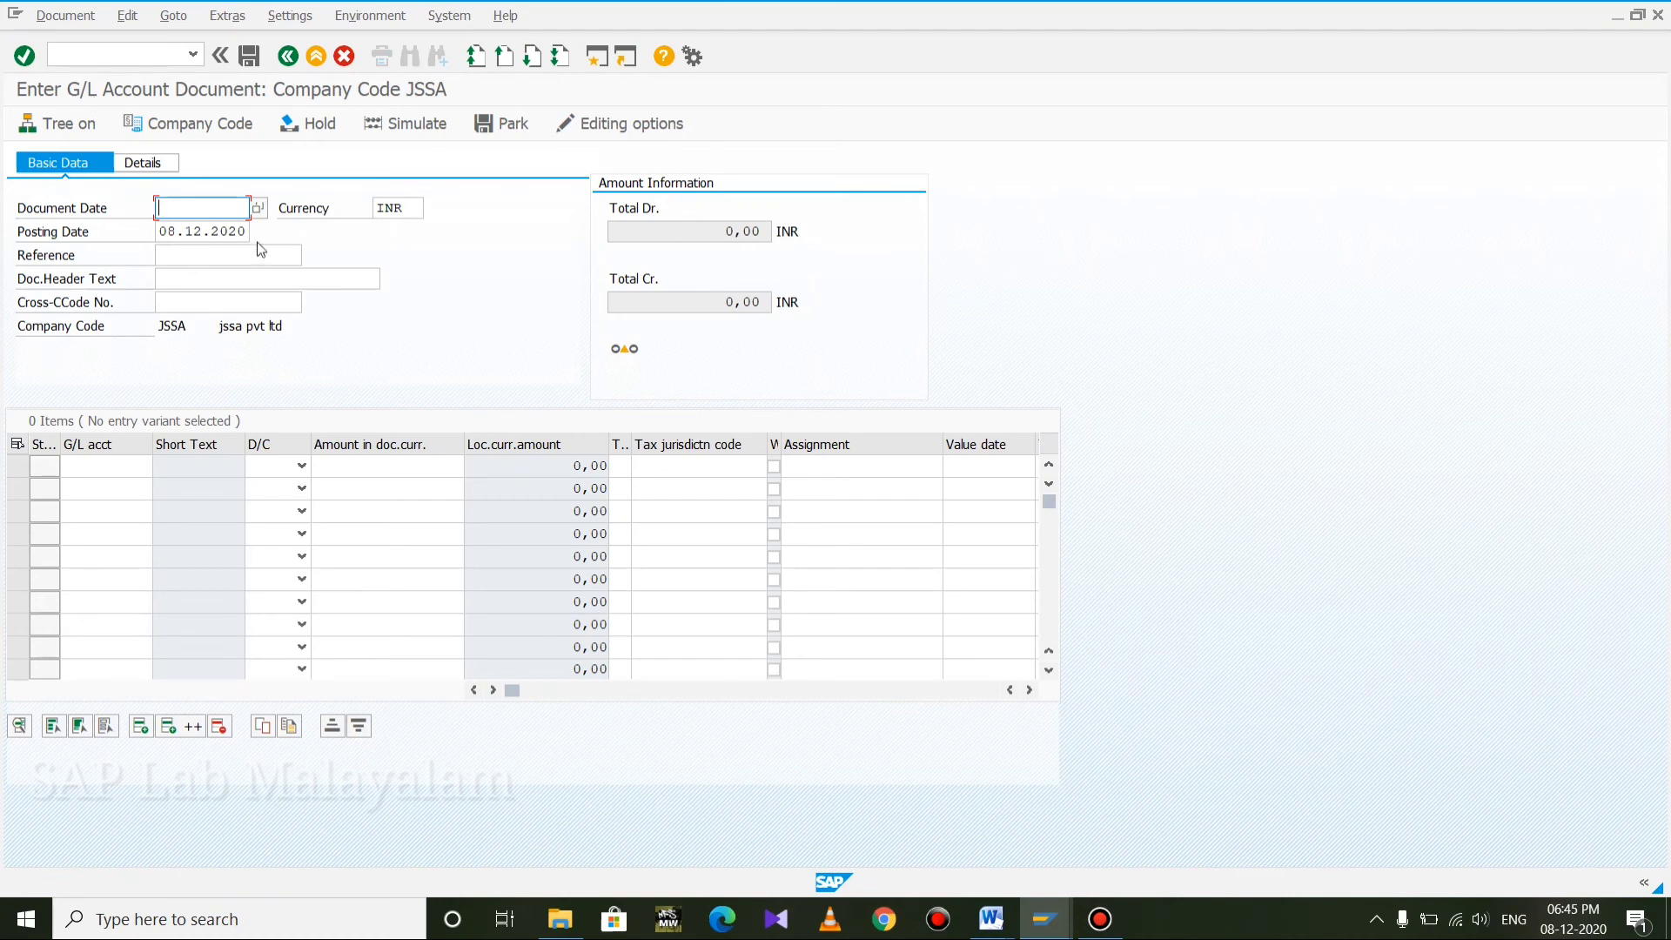
Set the G/L document's date to 08.12.2020 and start posting with reference
{"action": "left_click", "coordinate": [259, 209]}
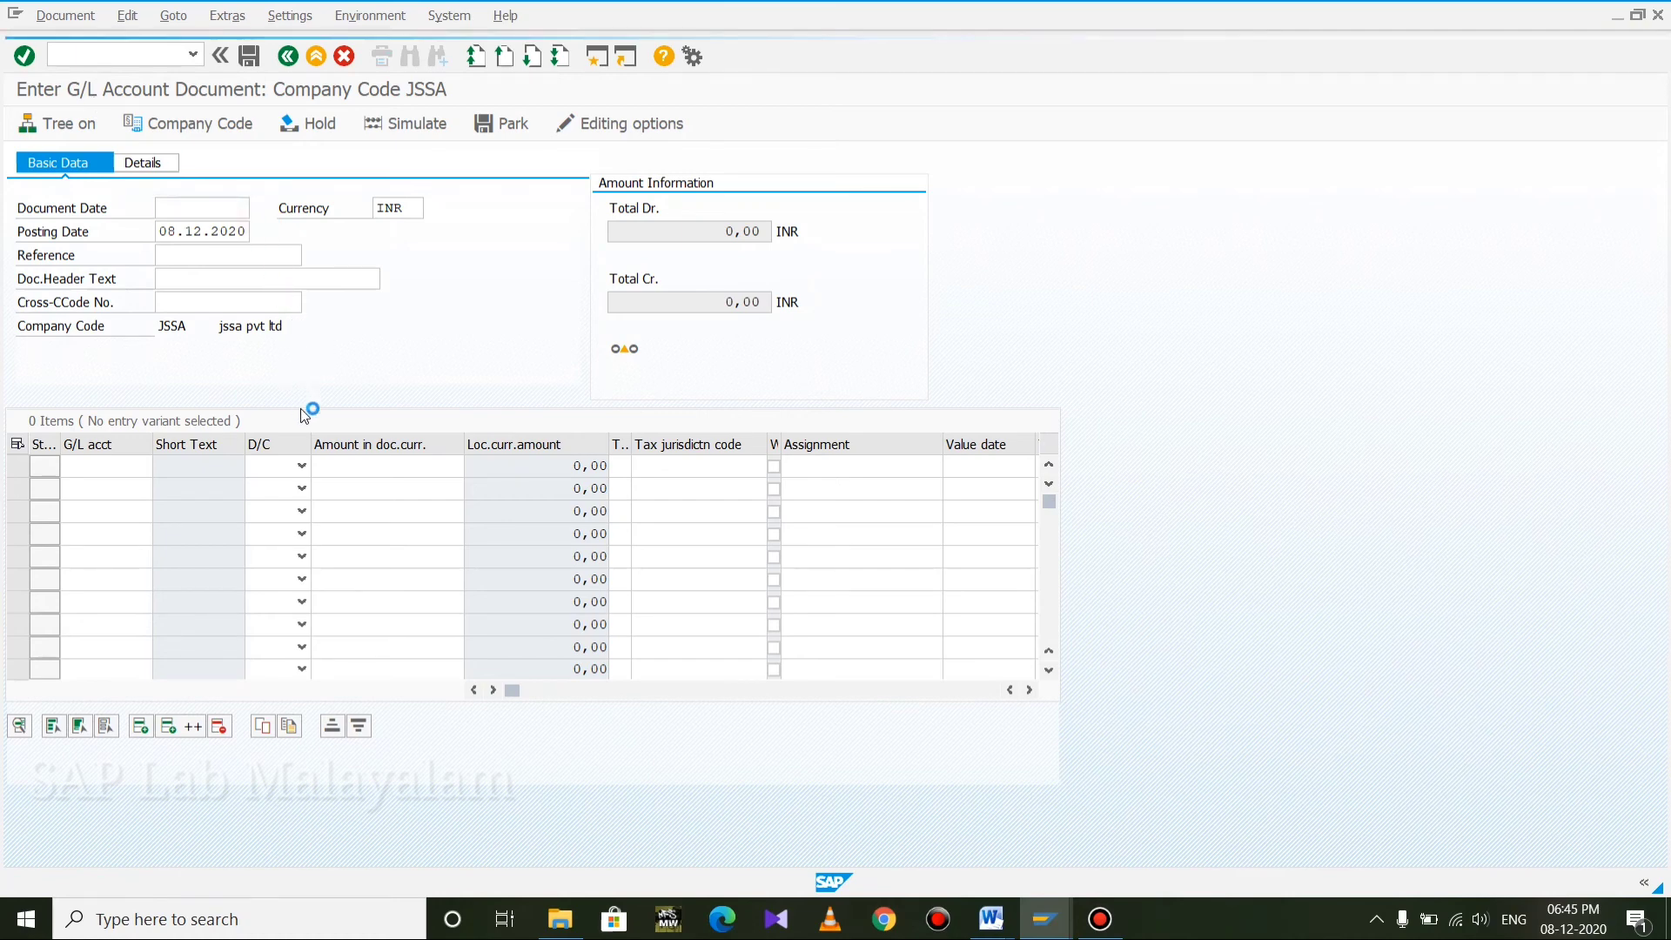
{"action": "double_click", "coordinate": [312, 432]}
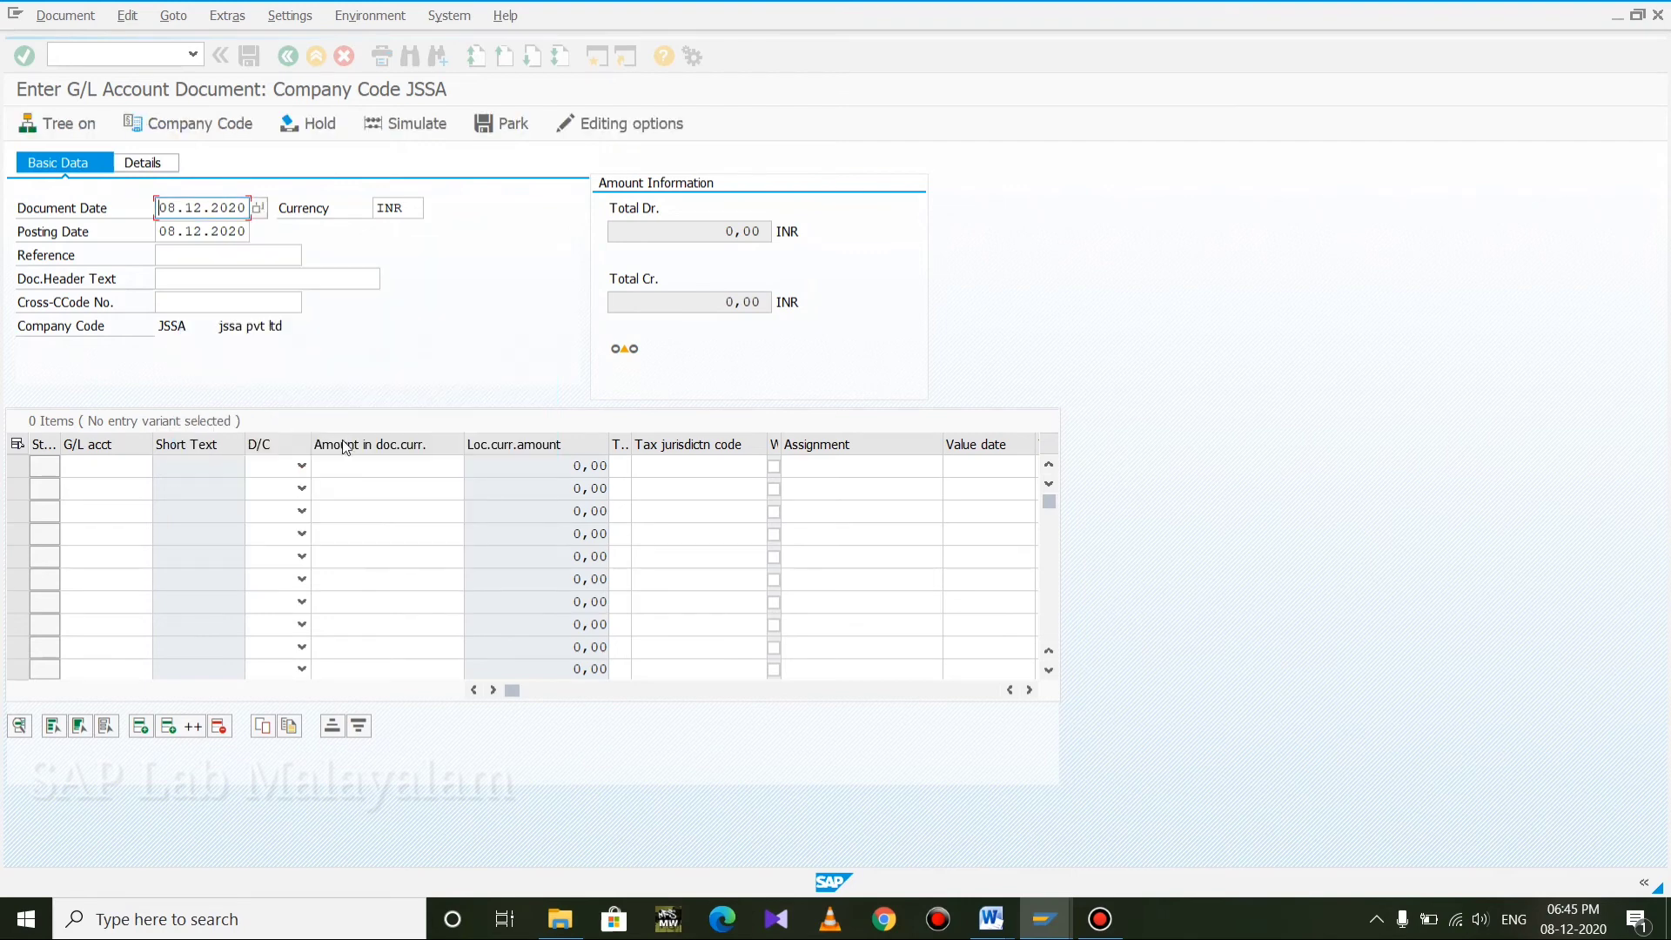
{"action": "left_click", "coordinate": [193, 17]}
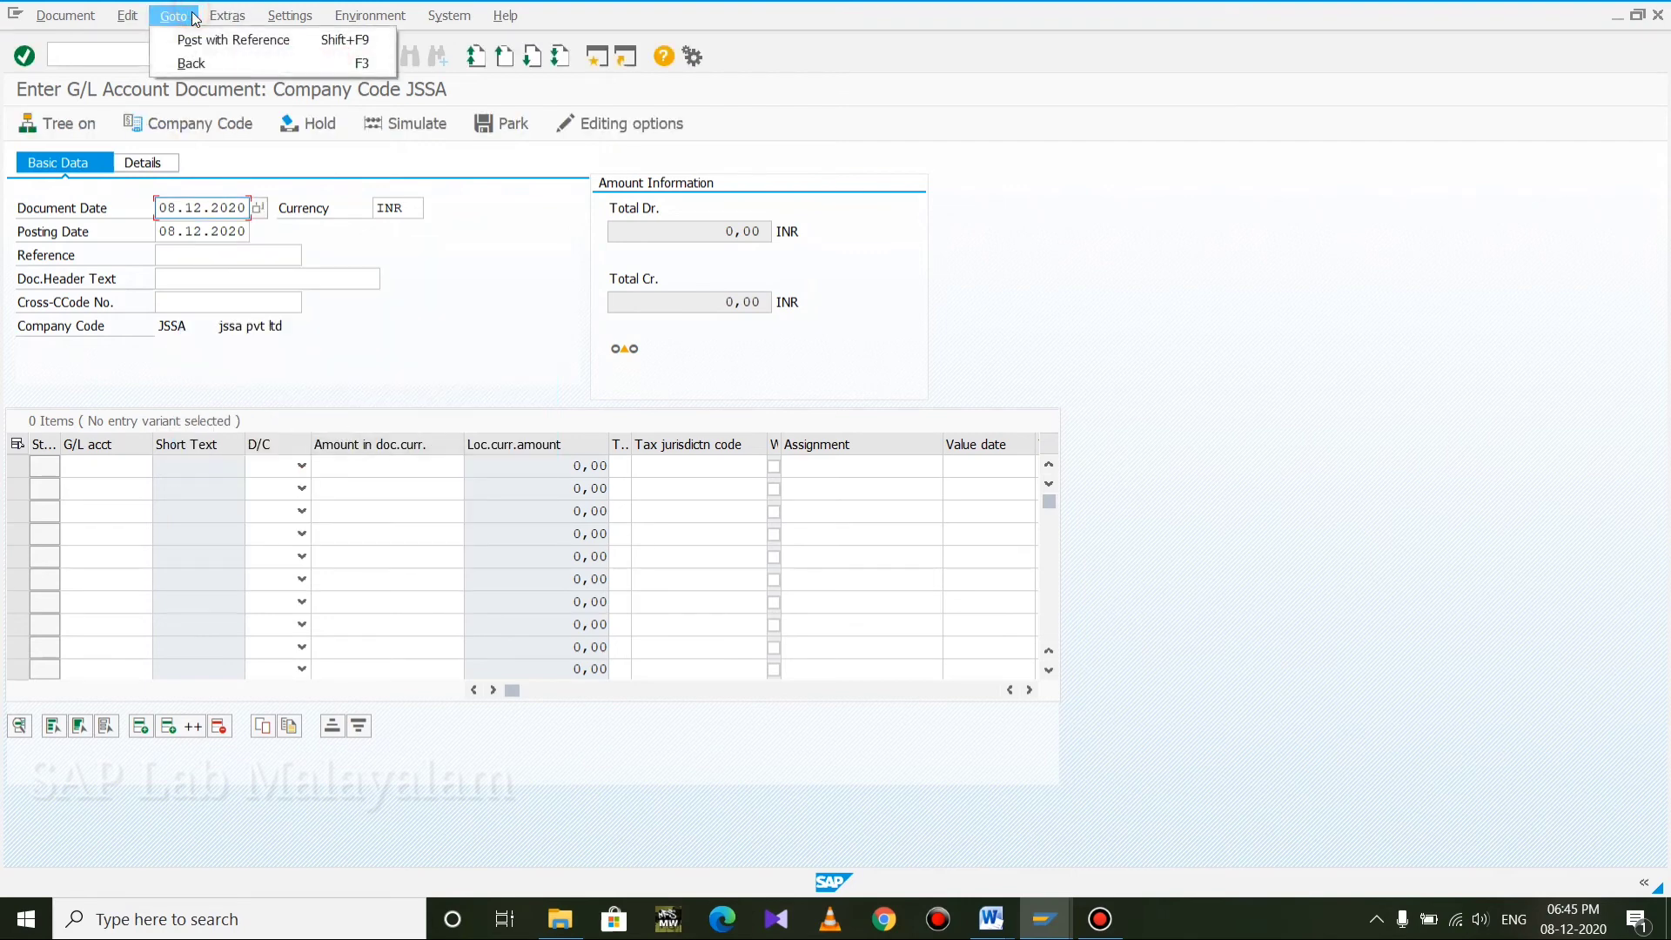
{"action": "left_click", "coordinate": [246, 40]}
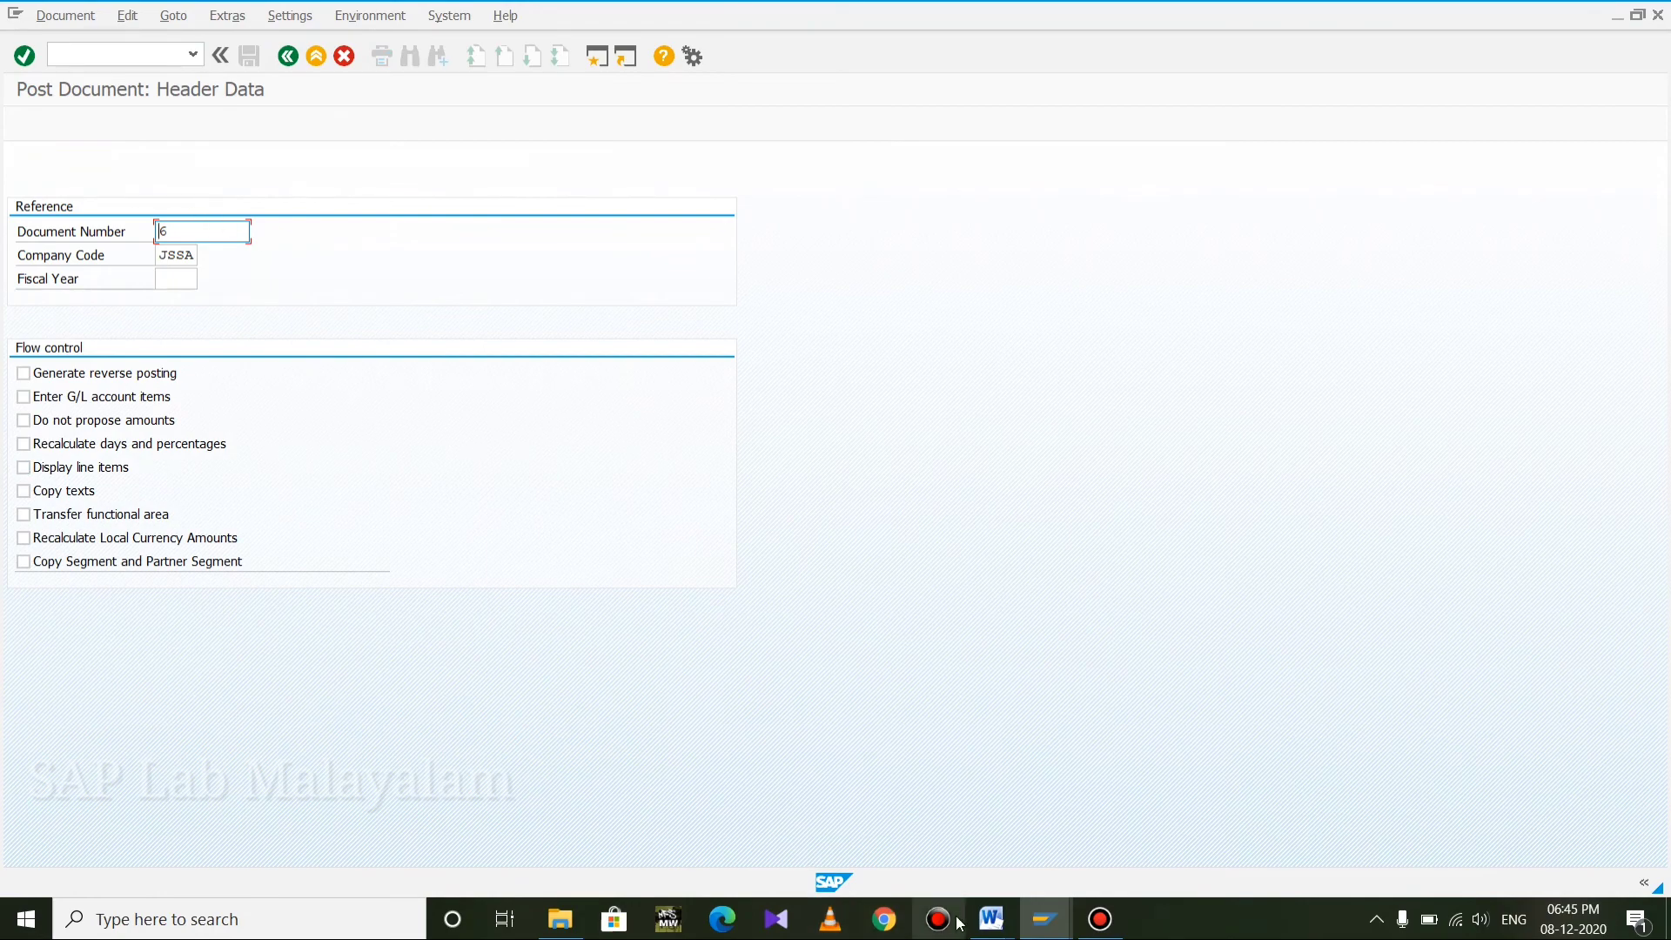
Look up the salary sample number in Word's Work Area document and enter 902 as the reference document number in SAP
{"action": "left_click", "coordinate": [991, 919]}
{"action": "left_click", "coordinate": [1312, 824]}
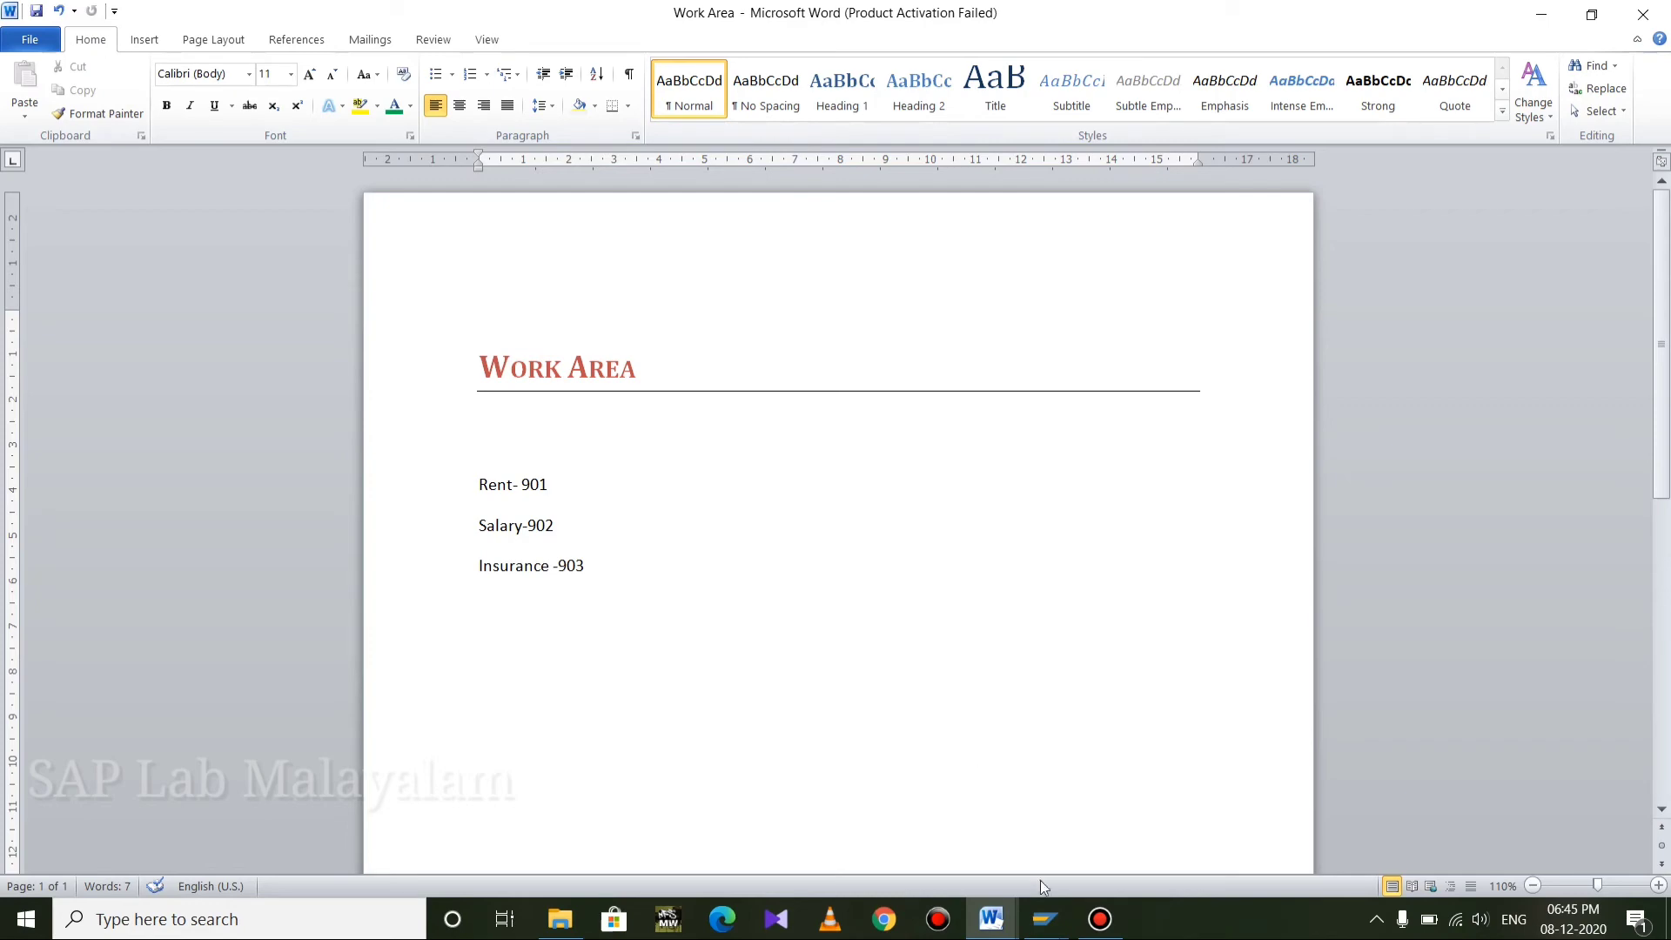
{"action": "mouse_move", "coordinate": [1052, 917]}
{"action": "left_click", "coordinate": [1132, 796]}
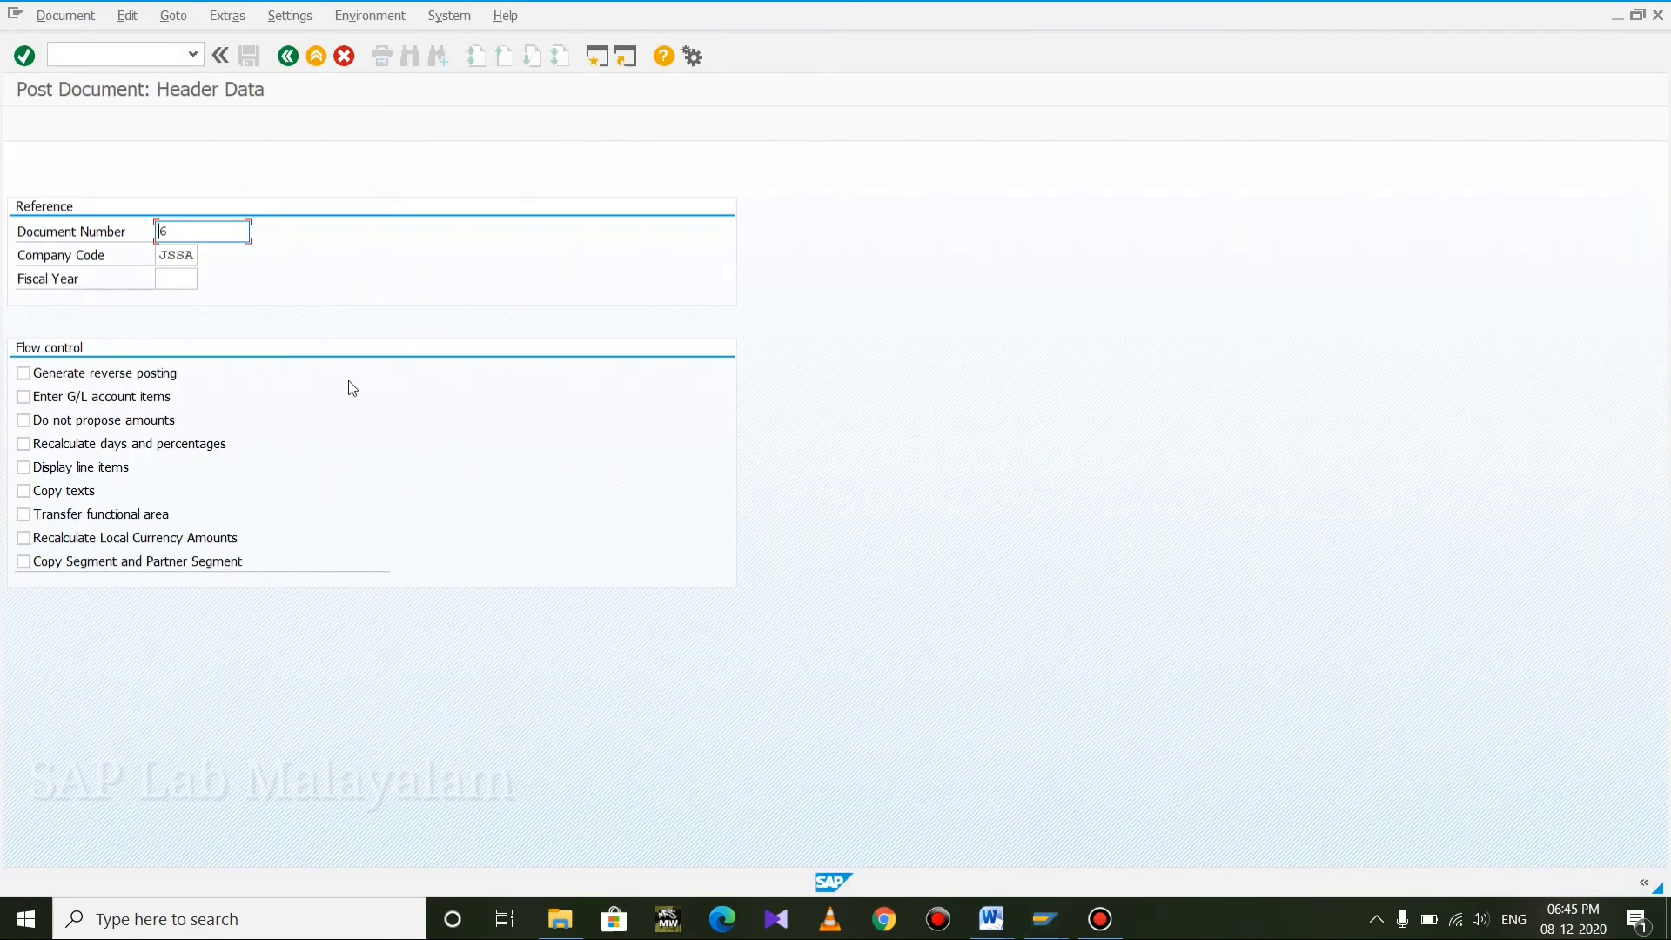
{"action": "key", "text": "BackSpace"}
{"action": "type", "text": "902"}
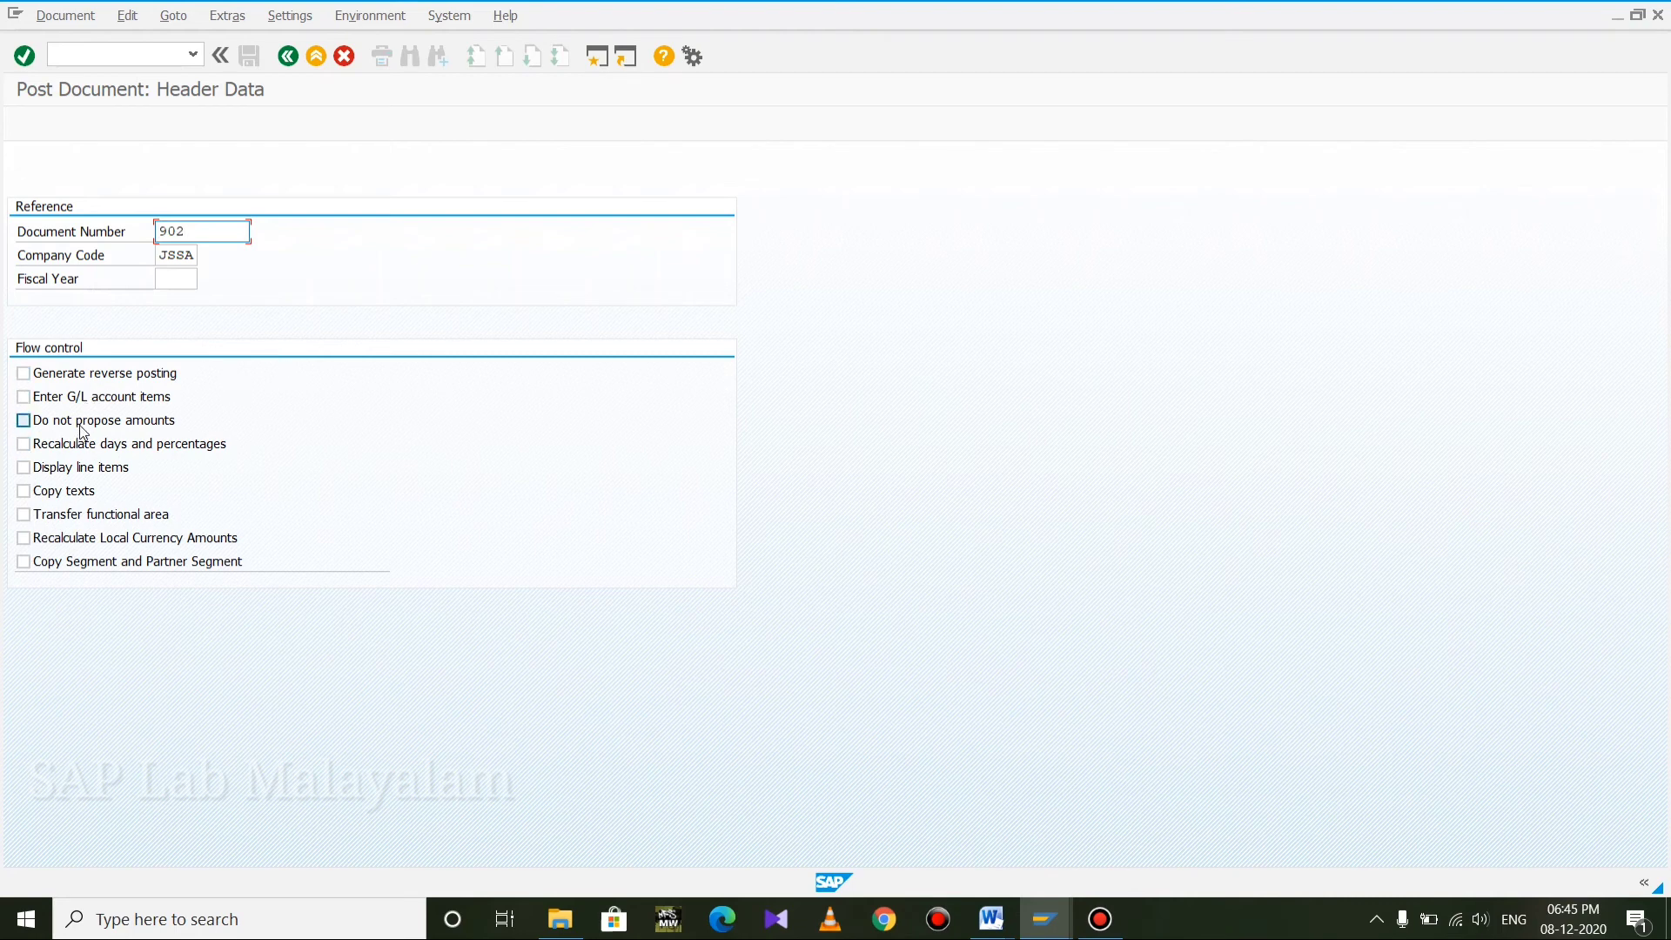
Set the reference's fiscal year to 2020 and its company code to RP01
{"action": "left_click", "coordinate": [172, 280]}
{"action": "type", "text": "2023"}
{"action": "key", "text": "BackSpace"}
{"action": "type", "text": "0"}
{"action": "key", "text": "Return"}
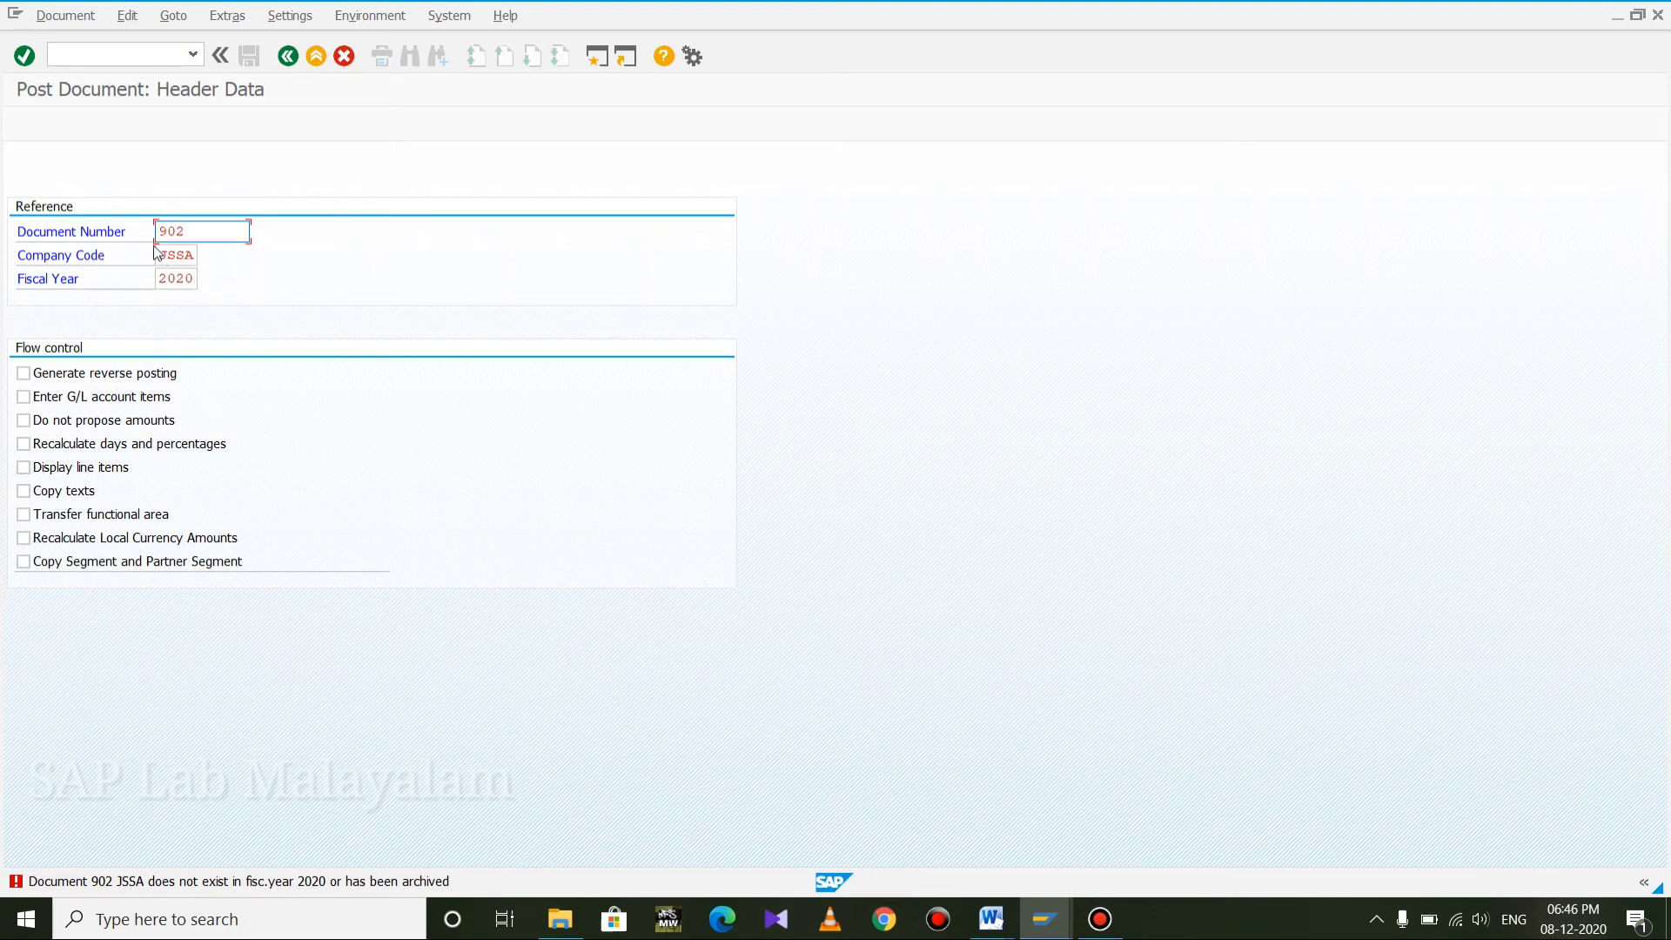
{"action": "left_click_drag", "start_coordinate": [158, 252], "coordinate": [292, 267]}
{"action": "type", "text": "RP01"}
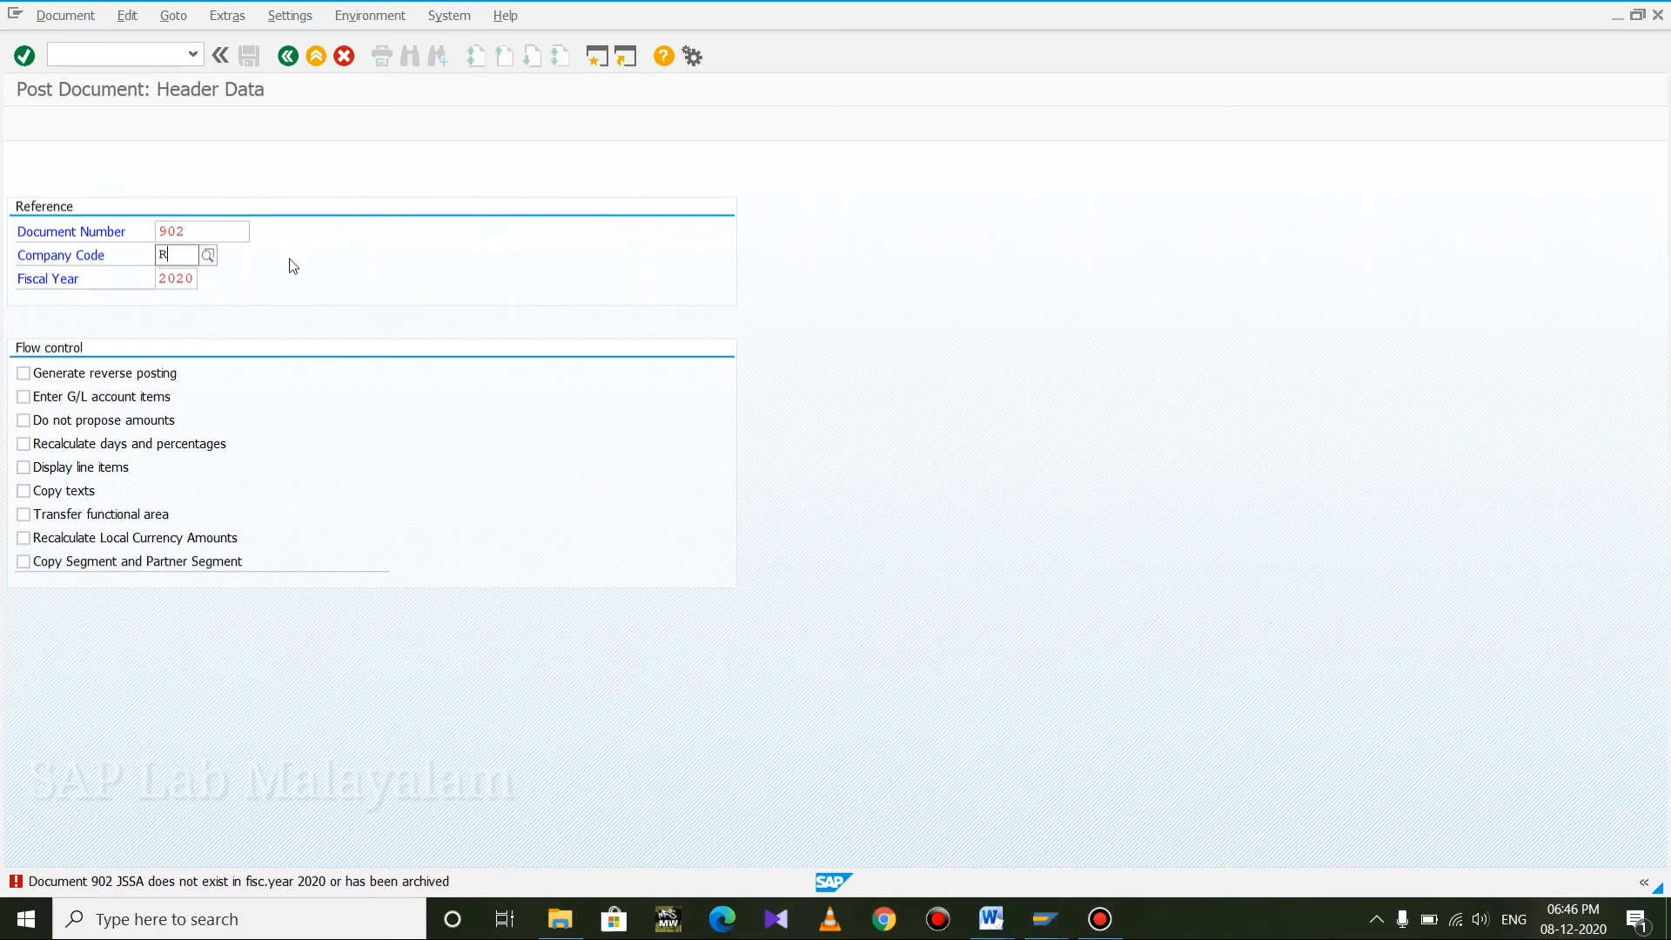
Complete the referenced salary entry with 30,000 INR debited to the salary account and credited to the cash account, and post it
{"action": "key", "text": "Return"}
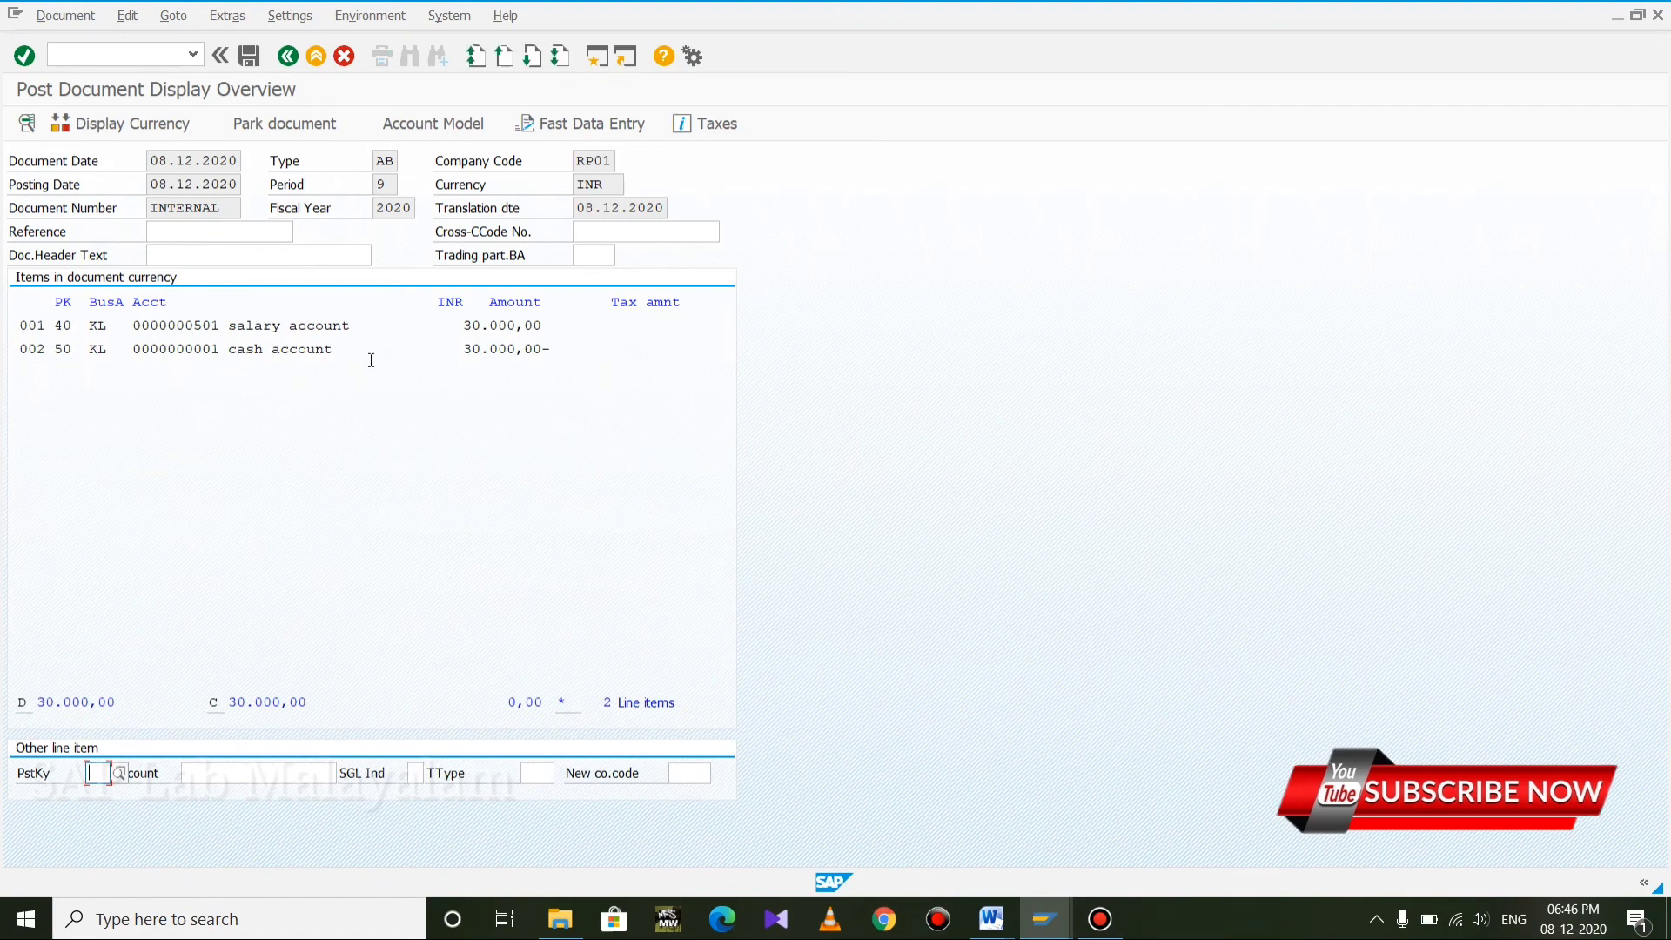
{"action": "left_click", "coordinate": [255, 55]}
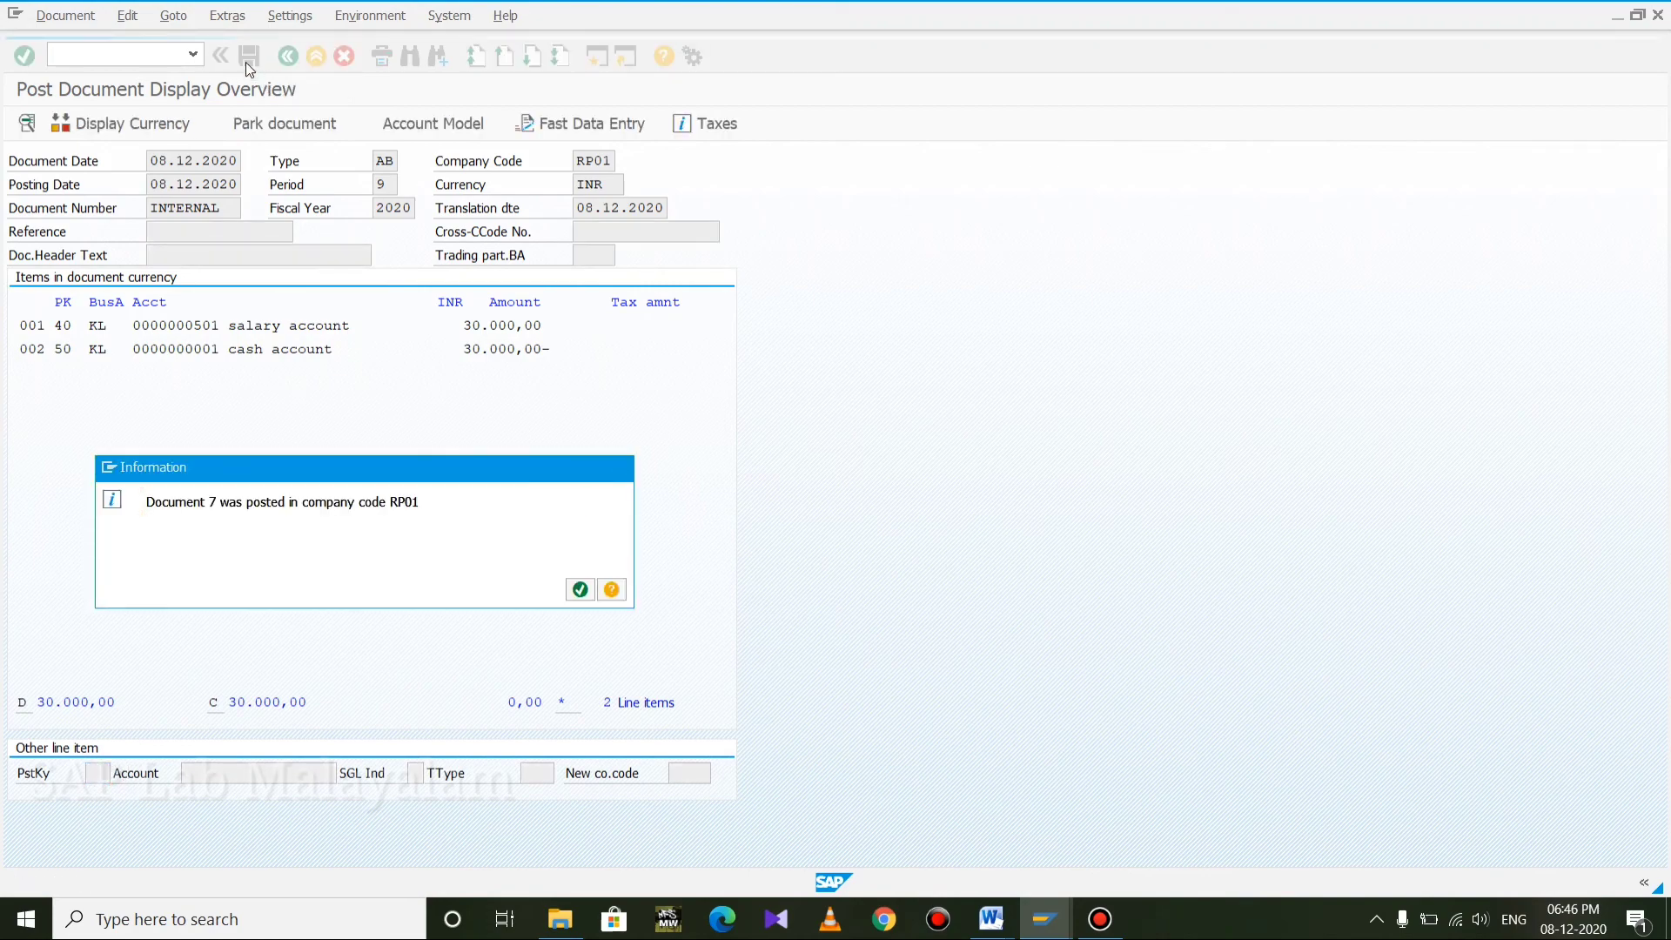
{"action": "key", "text": "Return"}
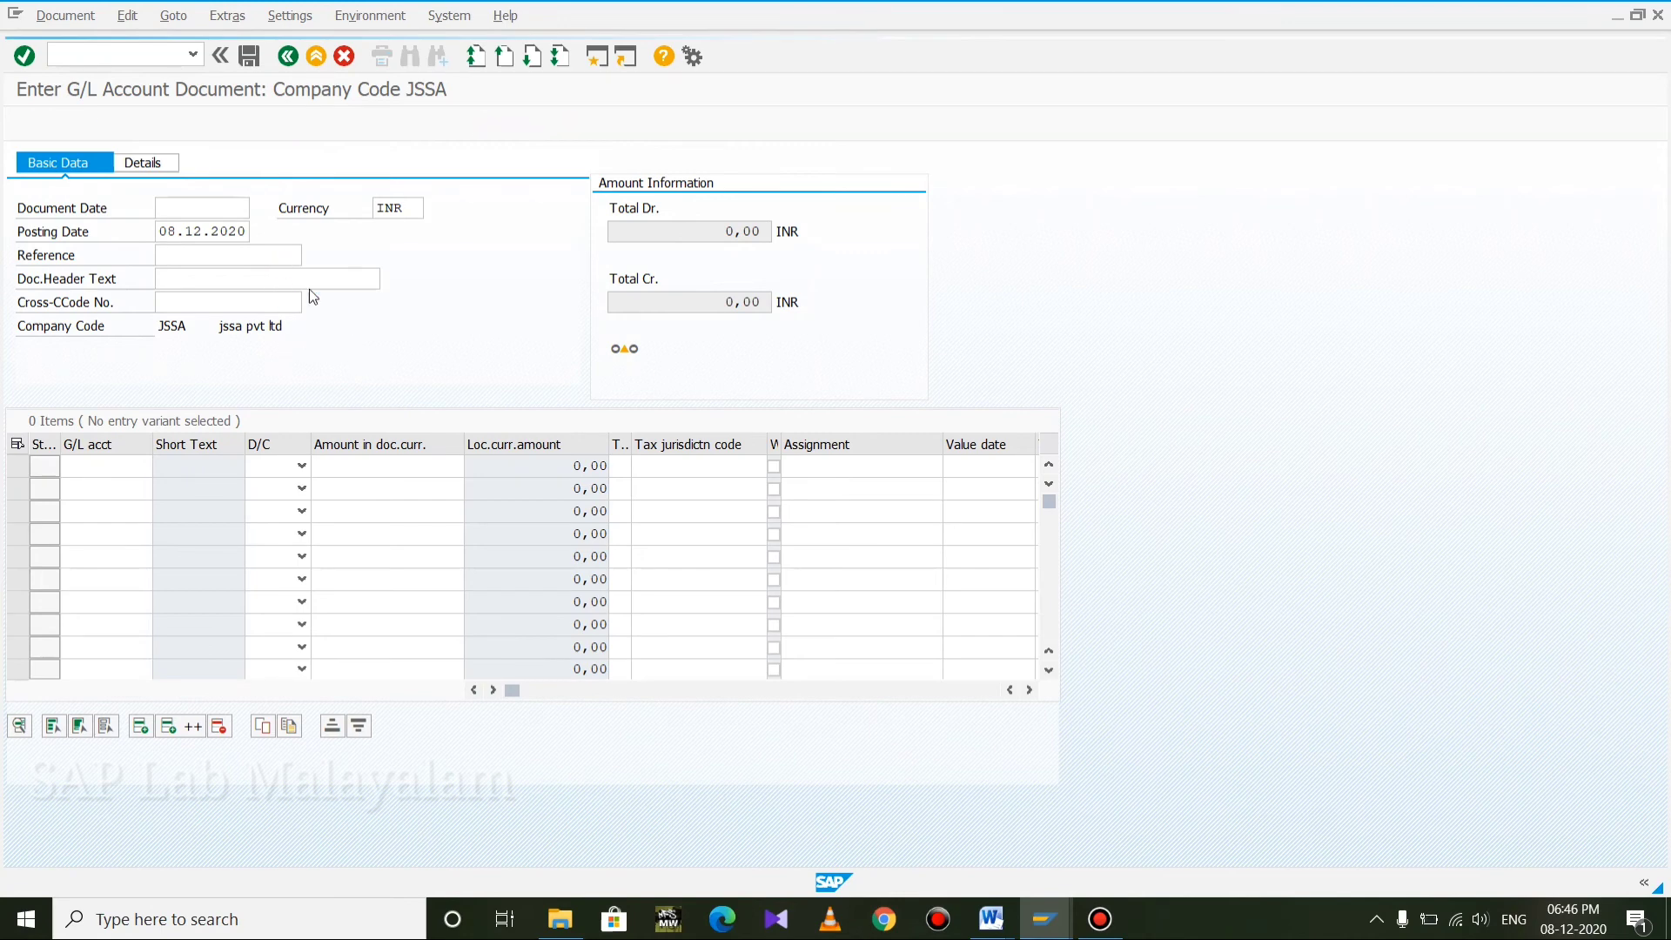
Date the new G/L document 08.12.2020 and start posting with reference
{"action": "key", "text": "F4"}
{"action": "left_click", "coordinate": [302, 432]}
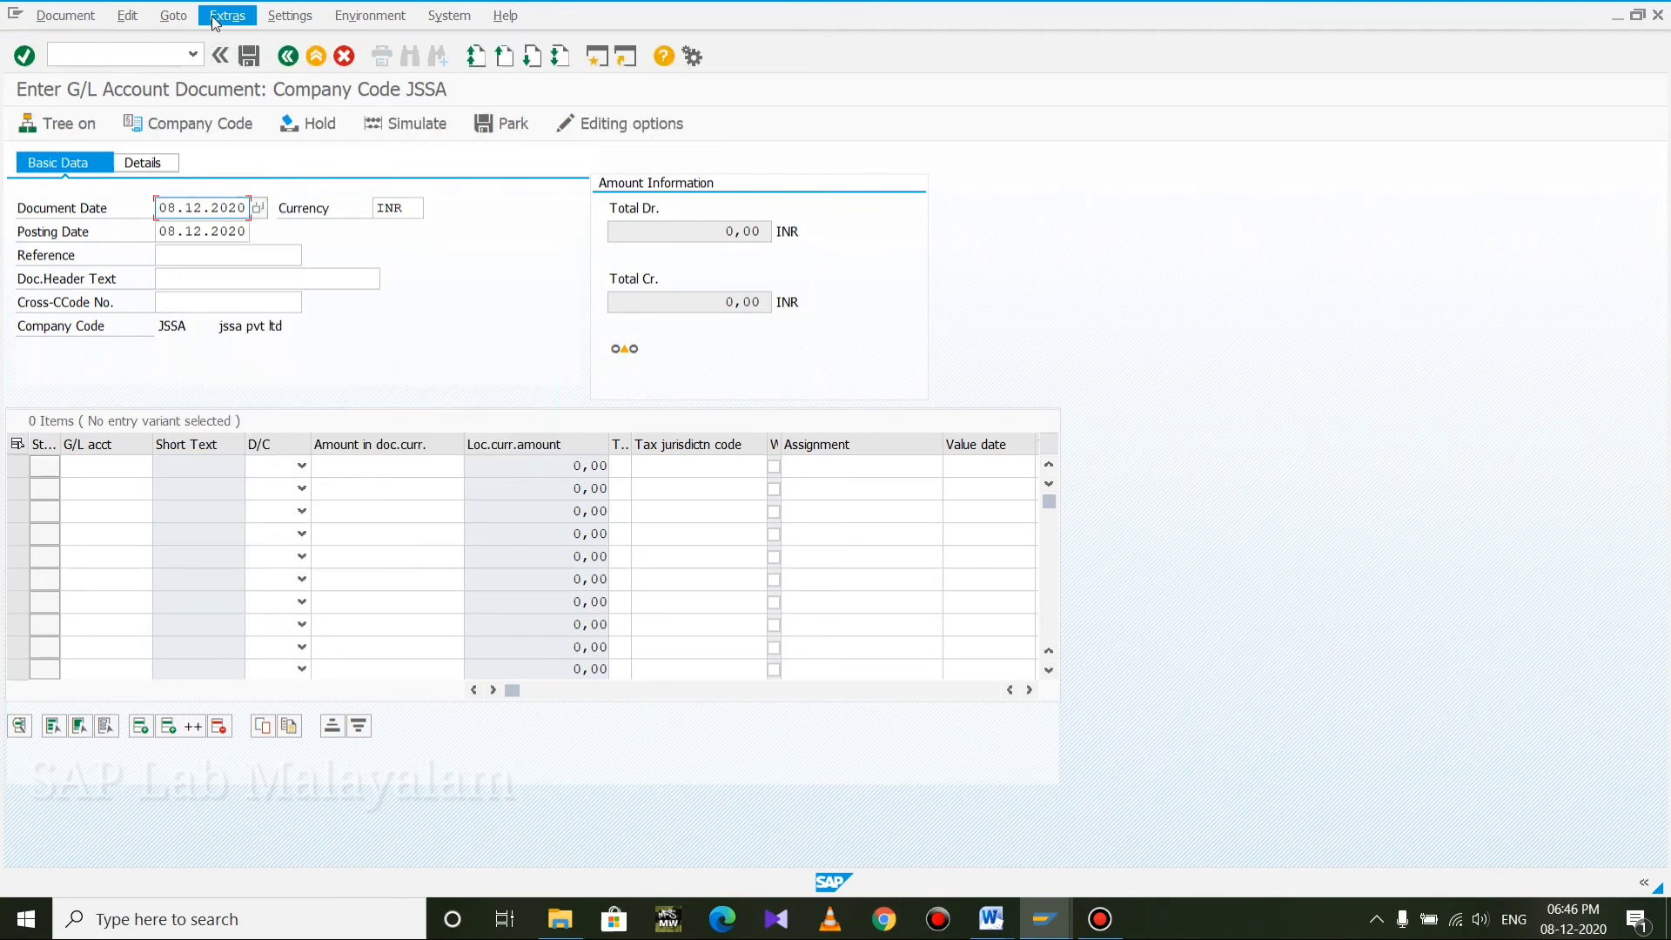
{"action": "left_click", "coordinate": [173, 16]}
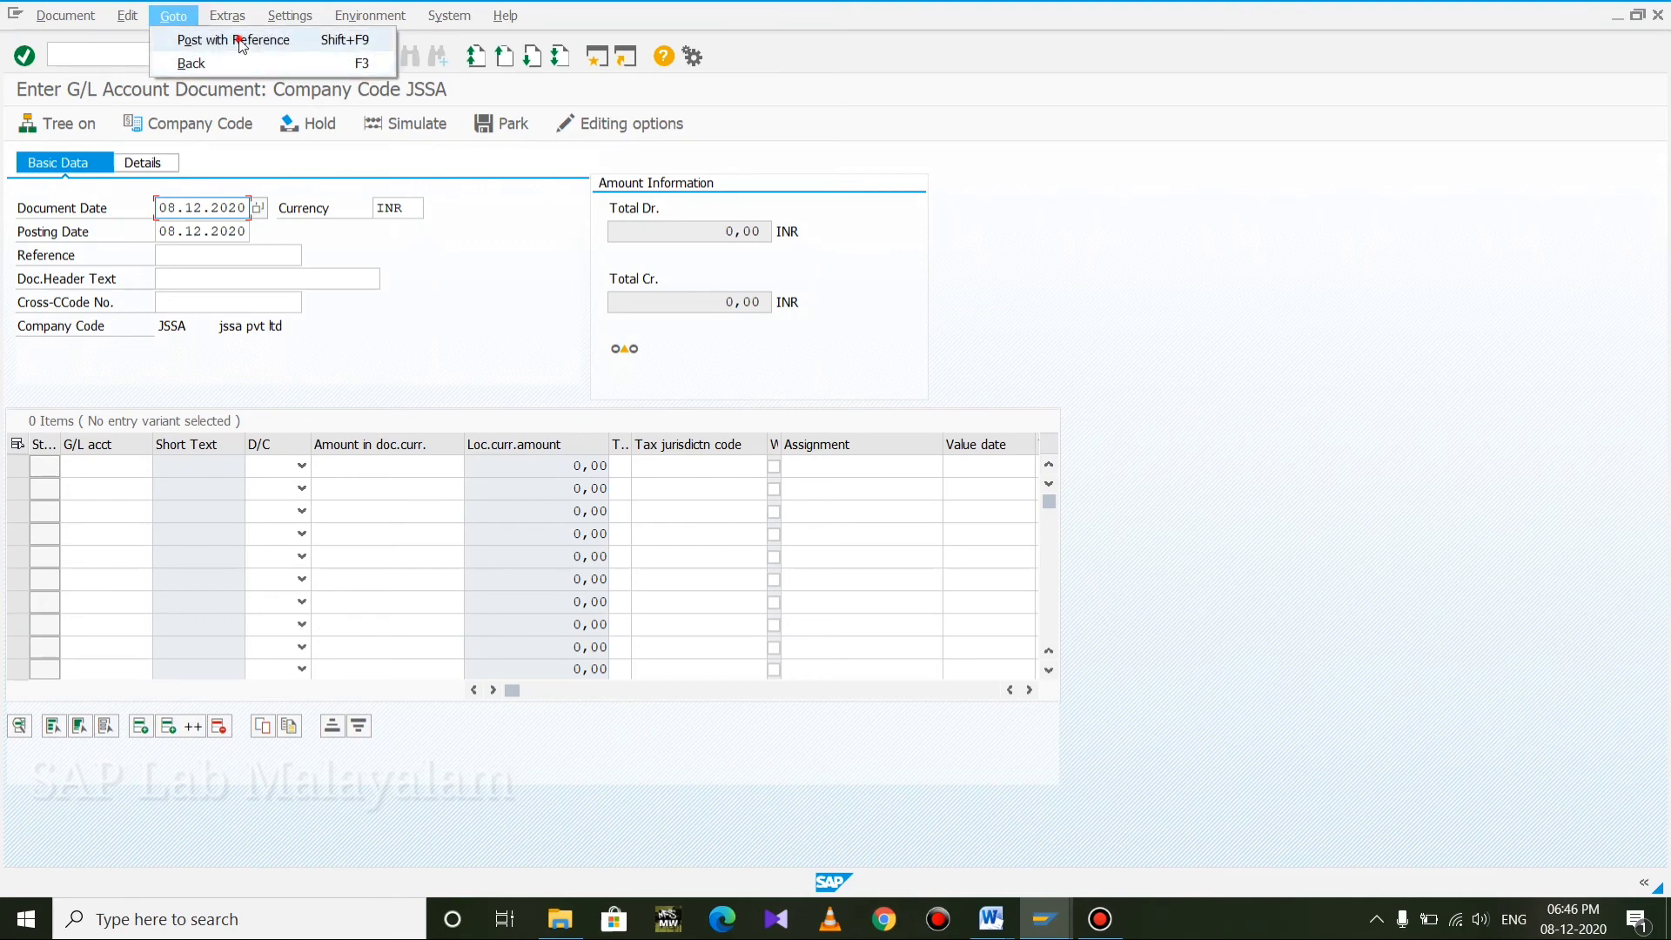
{"action": "left_click", "coordinate": [243, 46]}
Reference document 902 in company code RP01, fiscal year 2020, with the option not to propose amounts
{"action": "left_click", "coordinate": [215, 231]}
{"action": "type", "text": "98"}
{"action": "key", "text": "BackSpace"}
{"action": "type", "text": "02"}
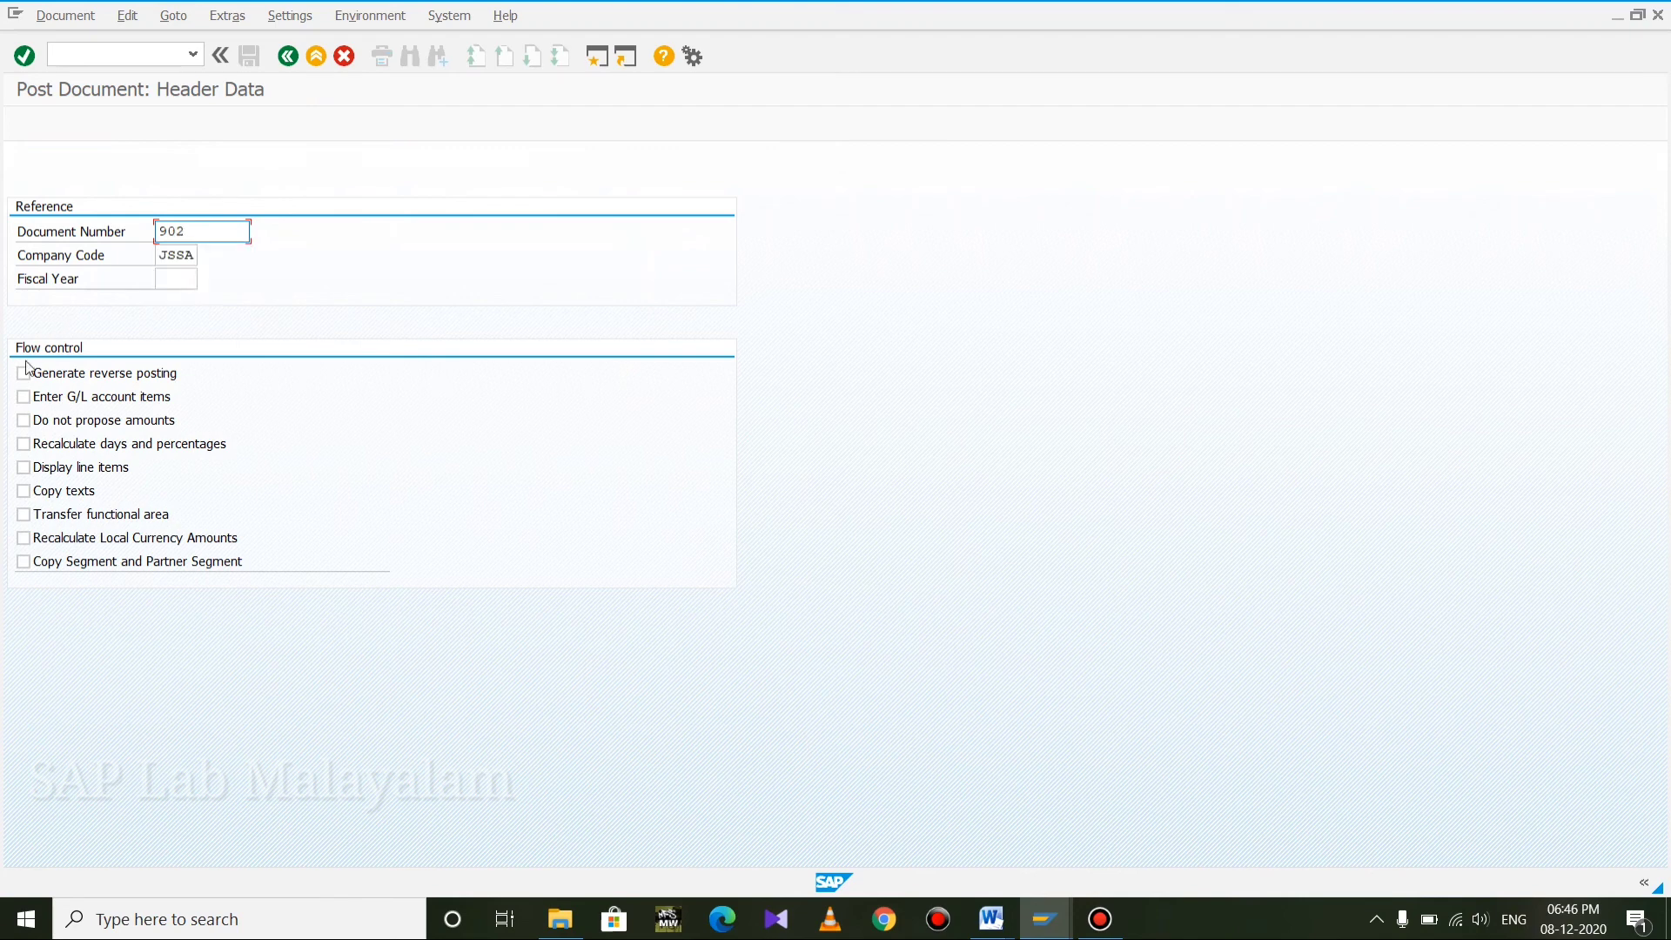
{"action": "double_click", "coordinate": [161, 254]}
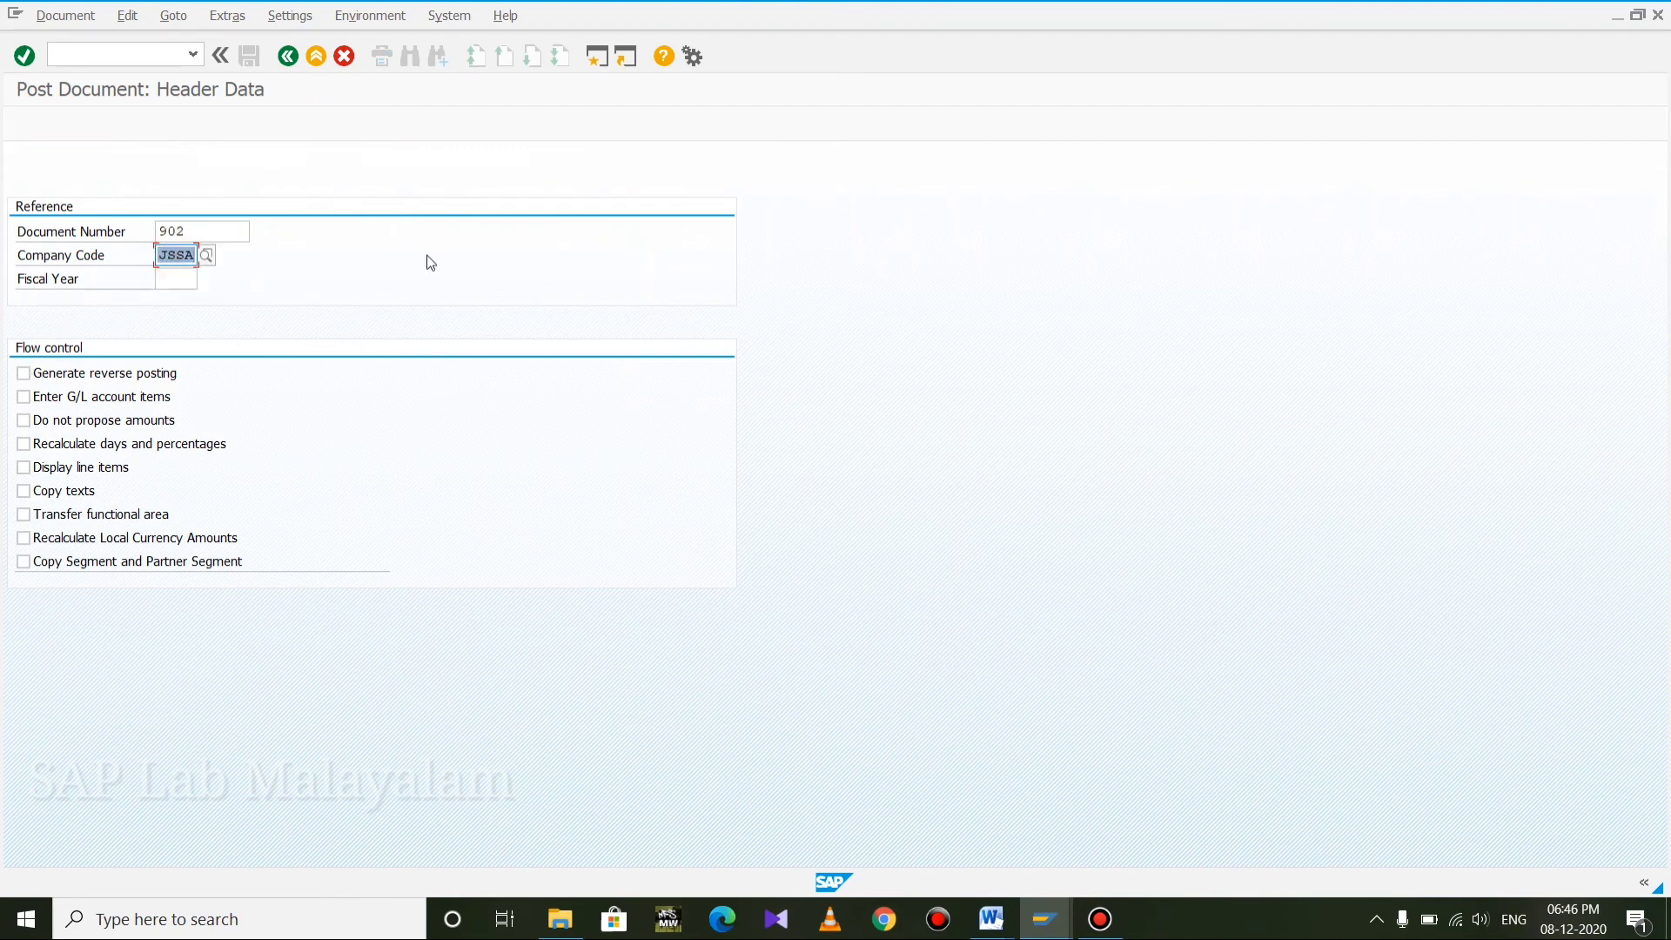
{"action": "type", "text": "RP01"}
{"action": "key", "text": "Tab"}
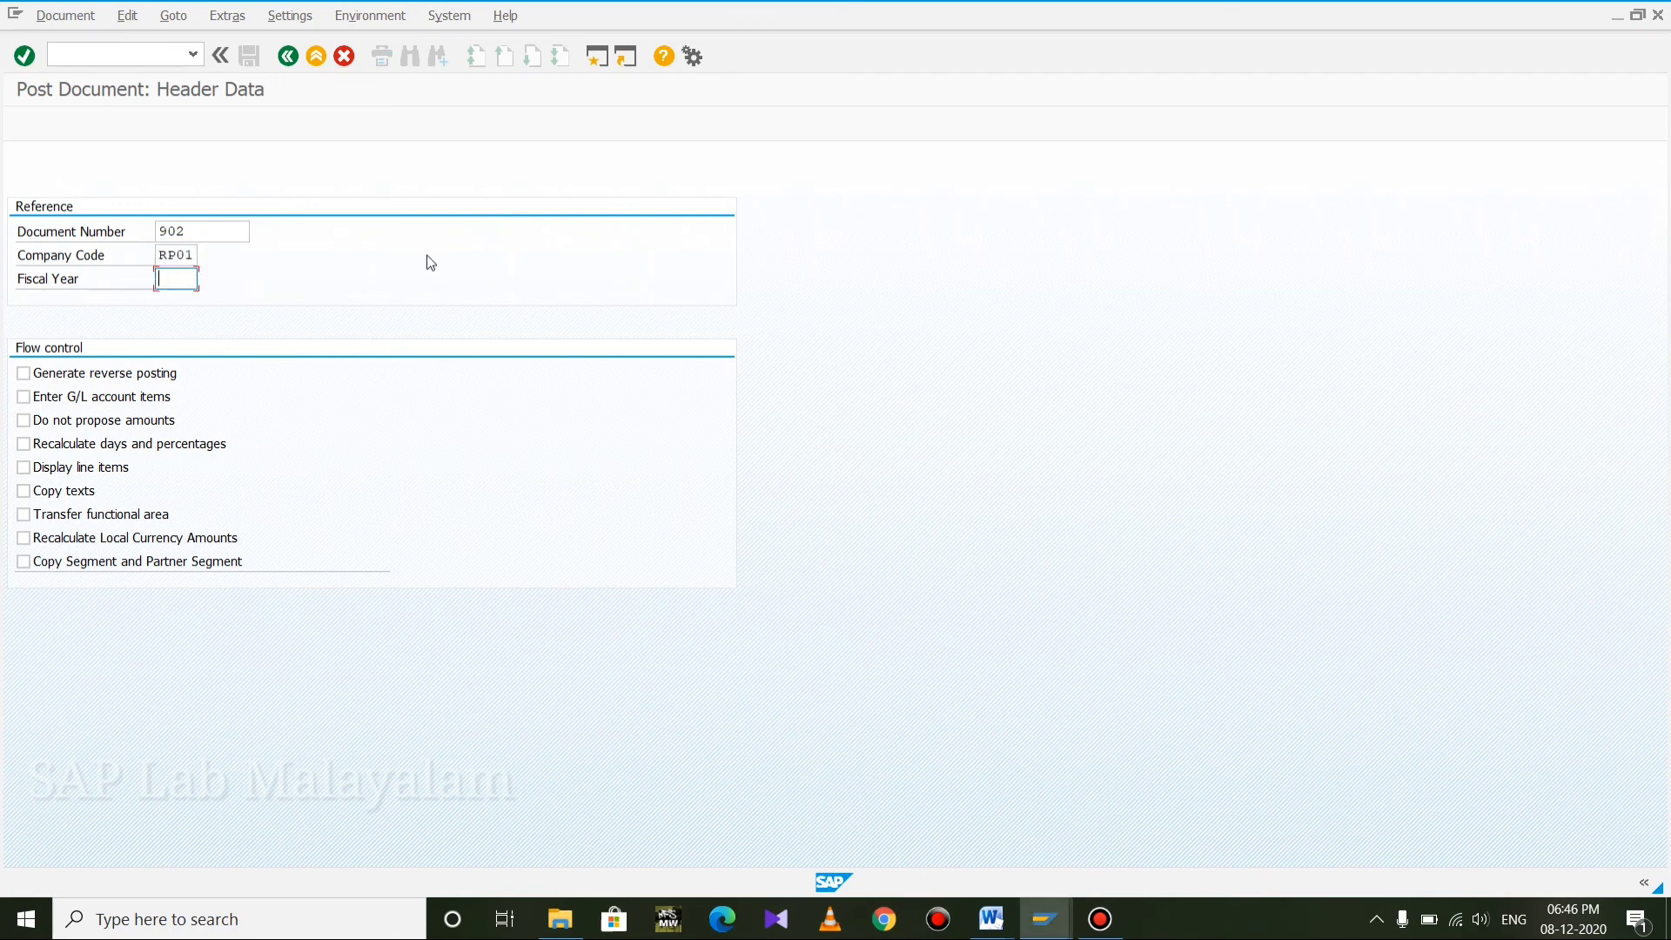
{"action": "type", "text": "2020"}
{"action": "left_click", "coordinate": [170, 422]}
{"action": "key", "text": "Return"}
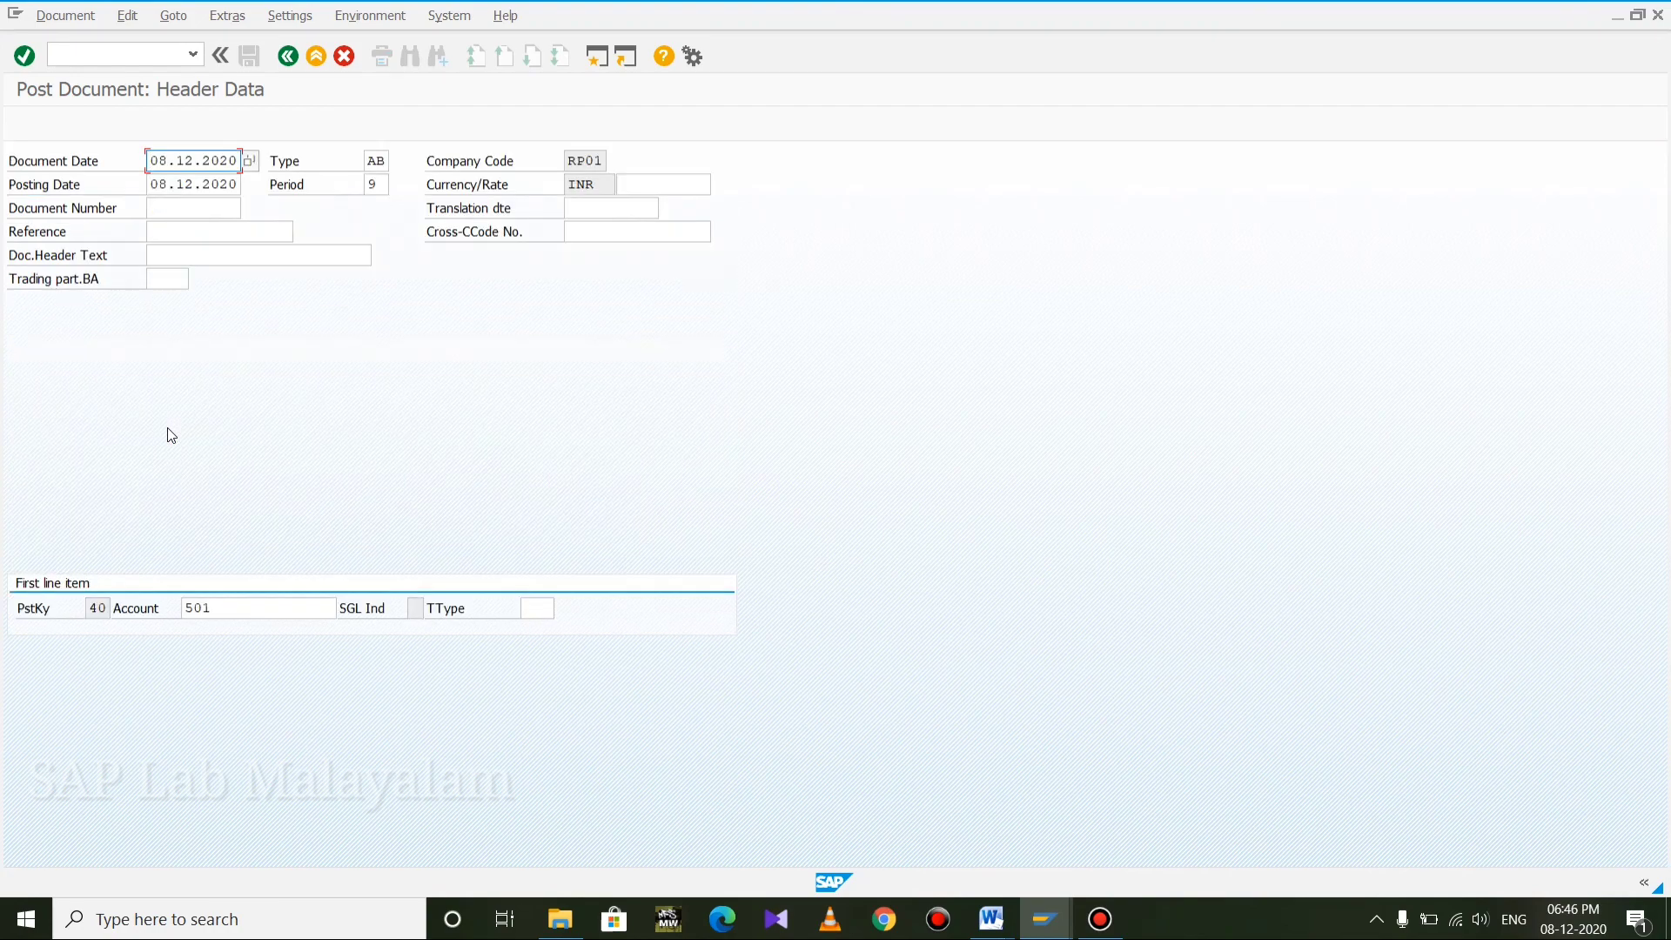
Debit the salary account with 50000 INR, credit the cash account with the balancing amount (*), and post the document
{"action": "key", "text": "Return"}
{"action": "type", "text": "50000"}
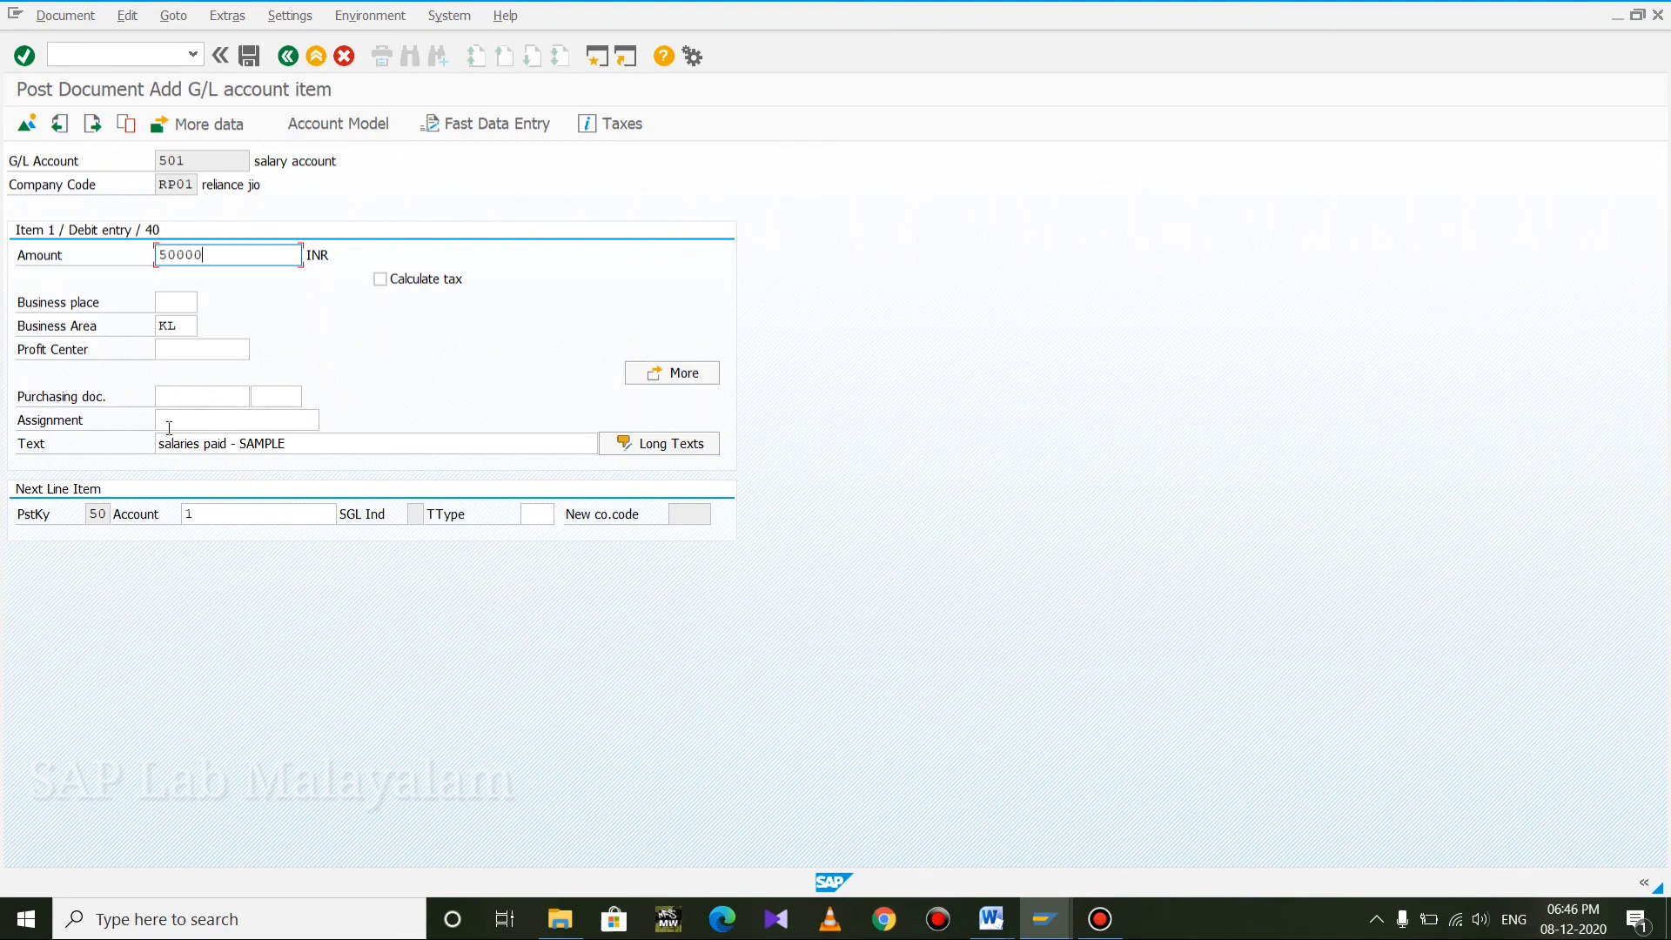
{"action": "key", "text": "Return"}
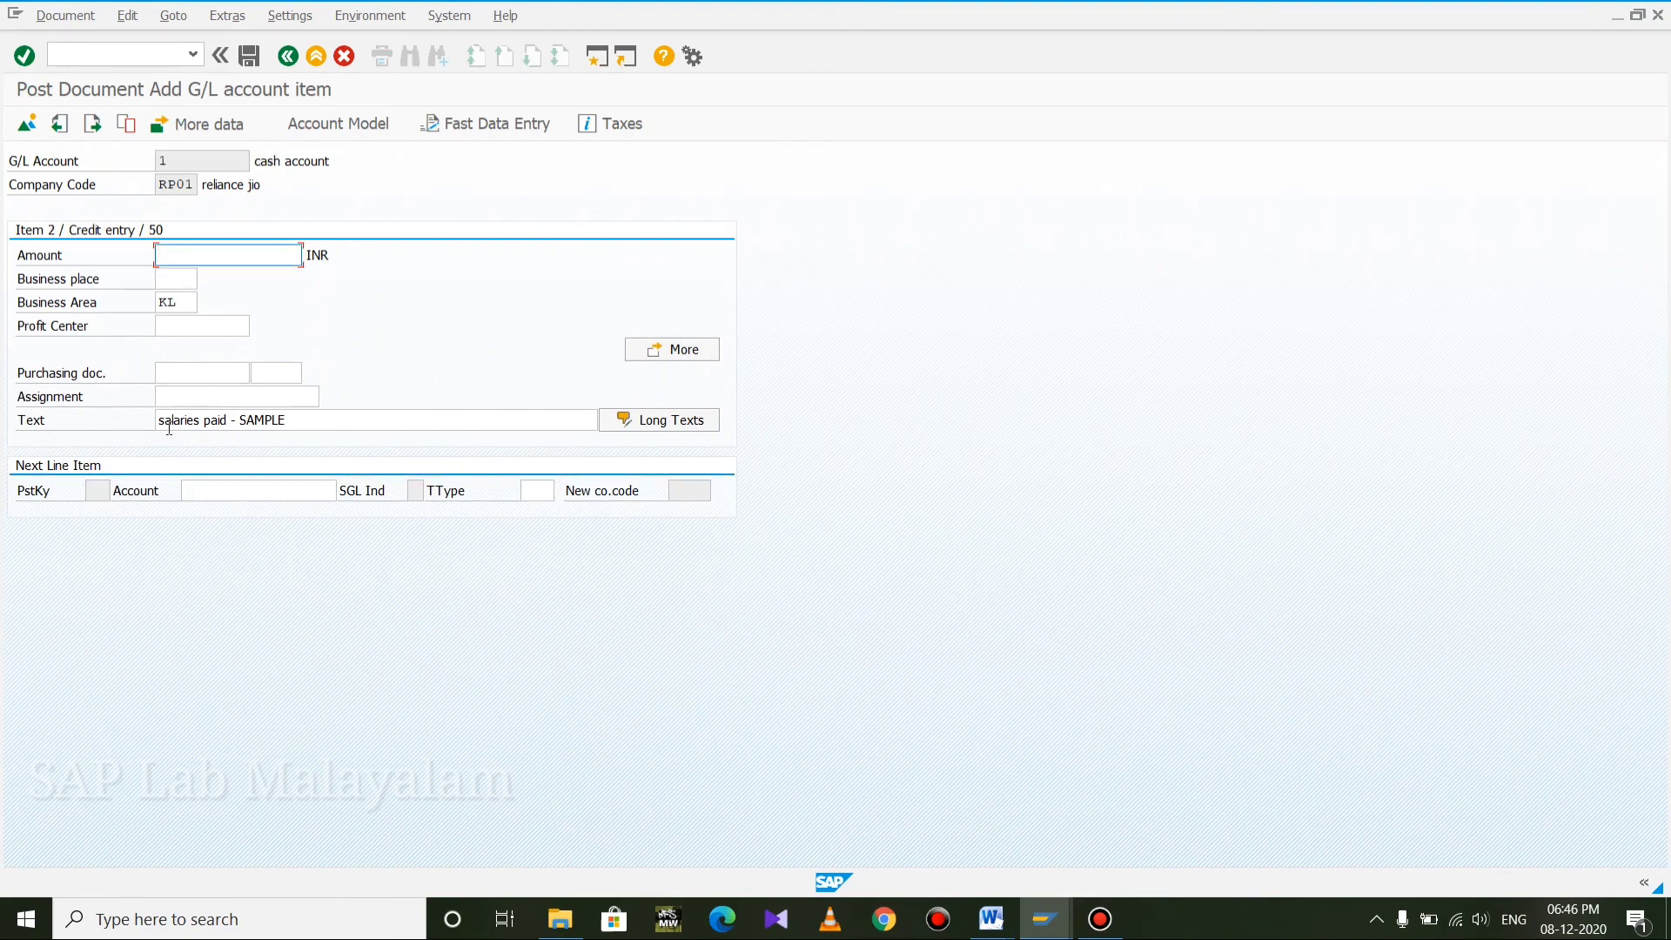
{"action": "type", "text": "*"}
{"action": "key", "text": "shift+F2"}
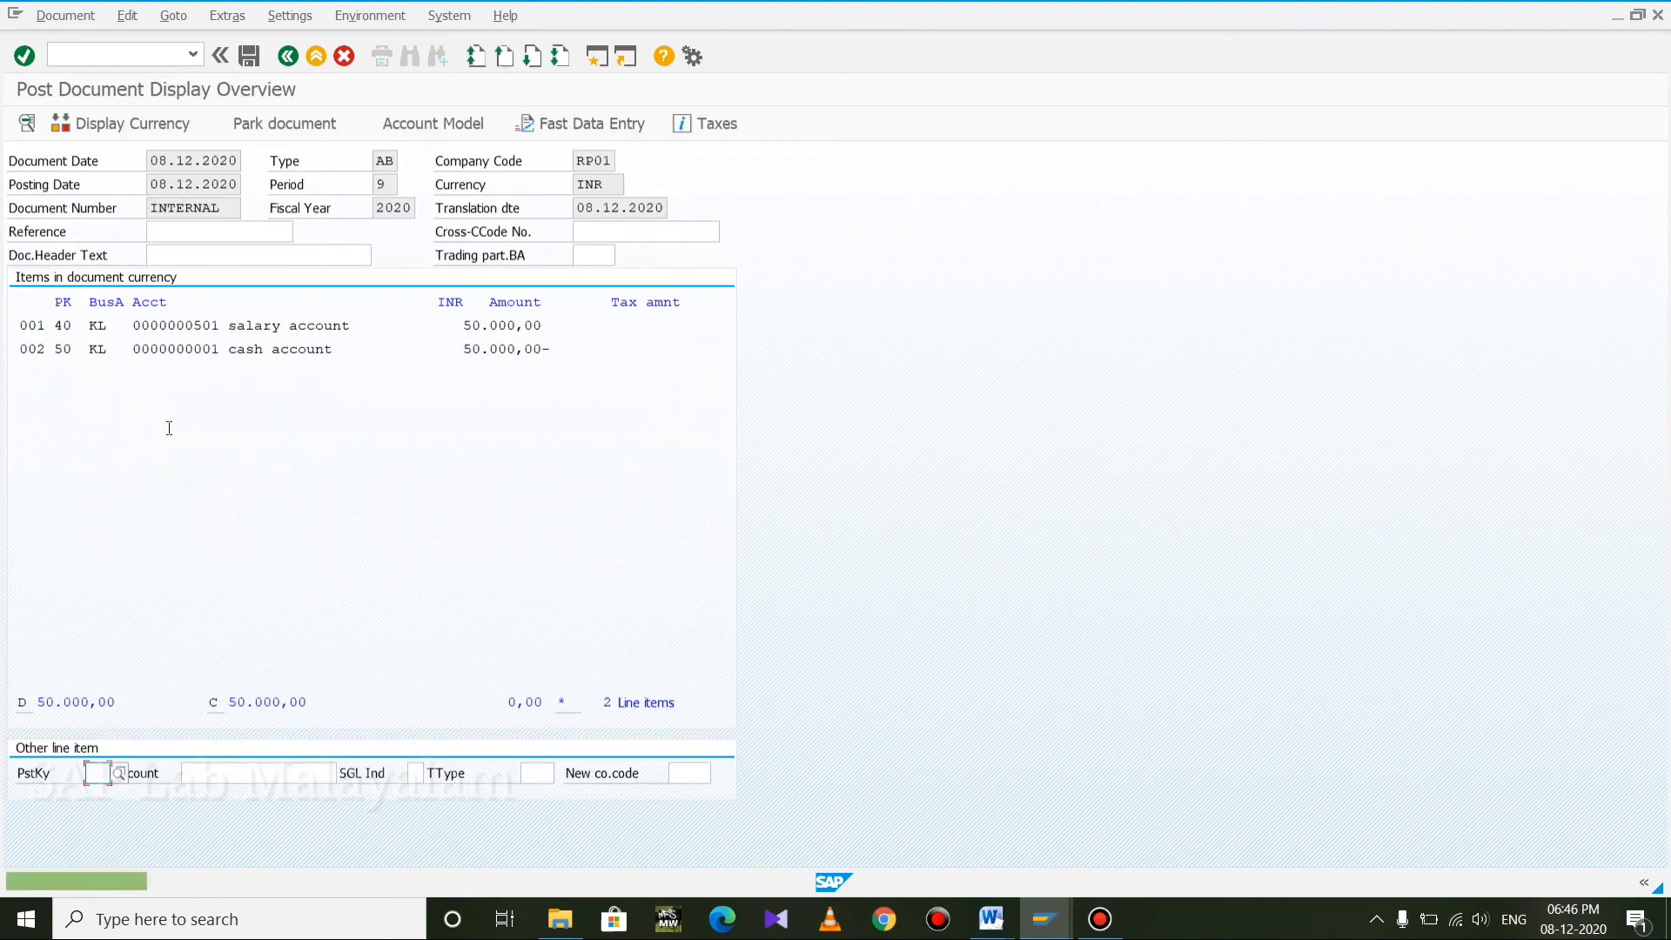
{"action": "left_click", "coordinate": [248, 55]}
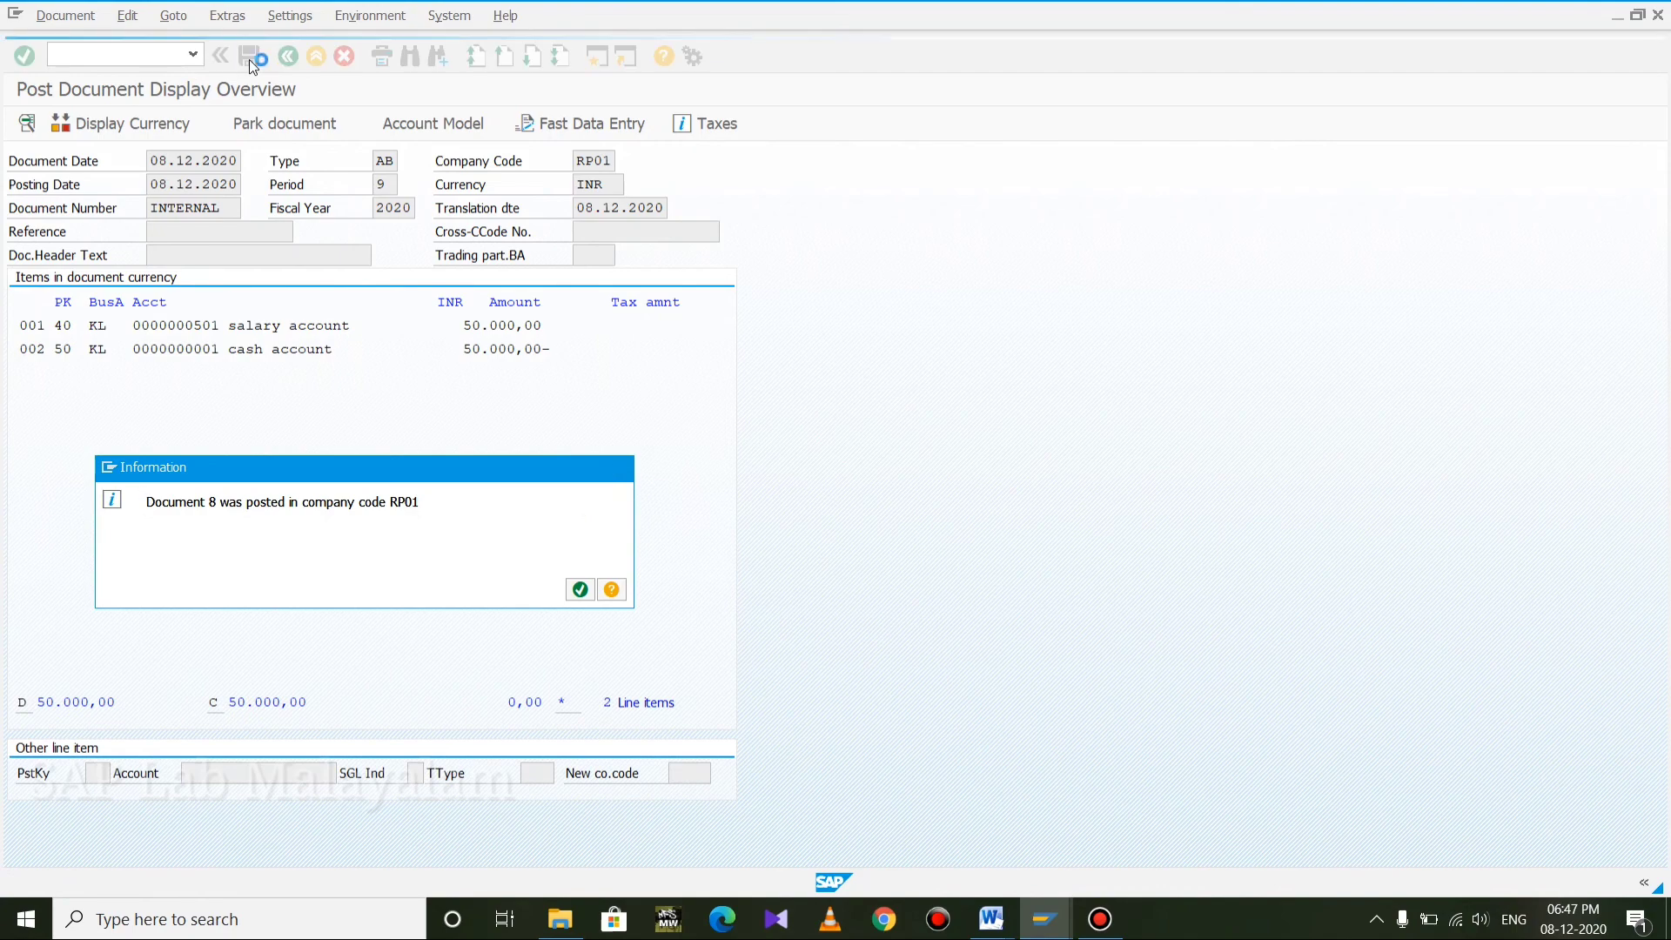
{"action": "key", "text": "Return"}
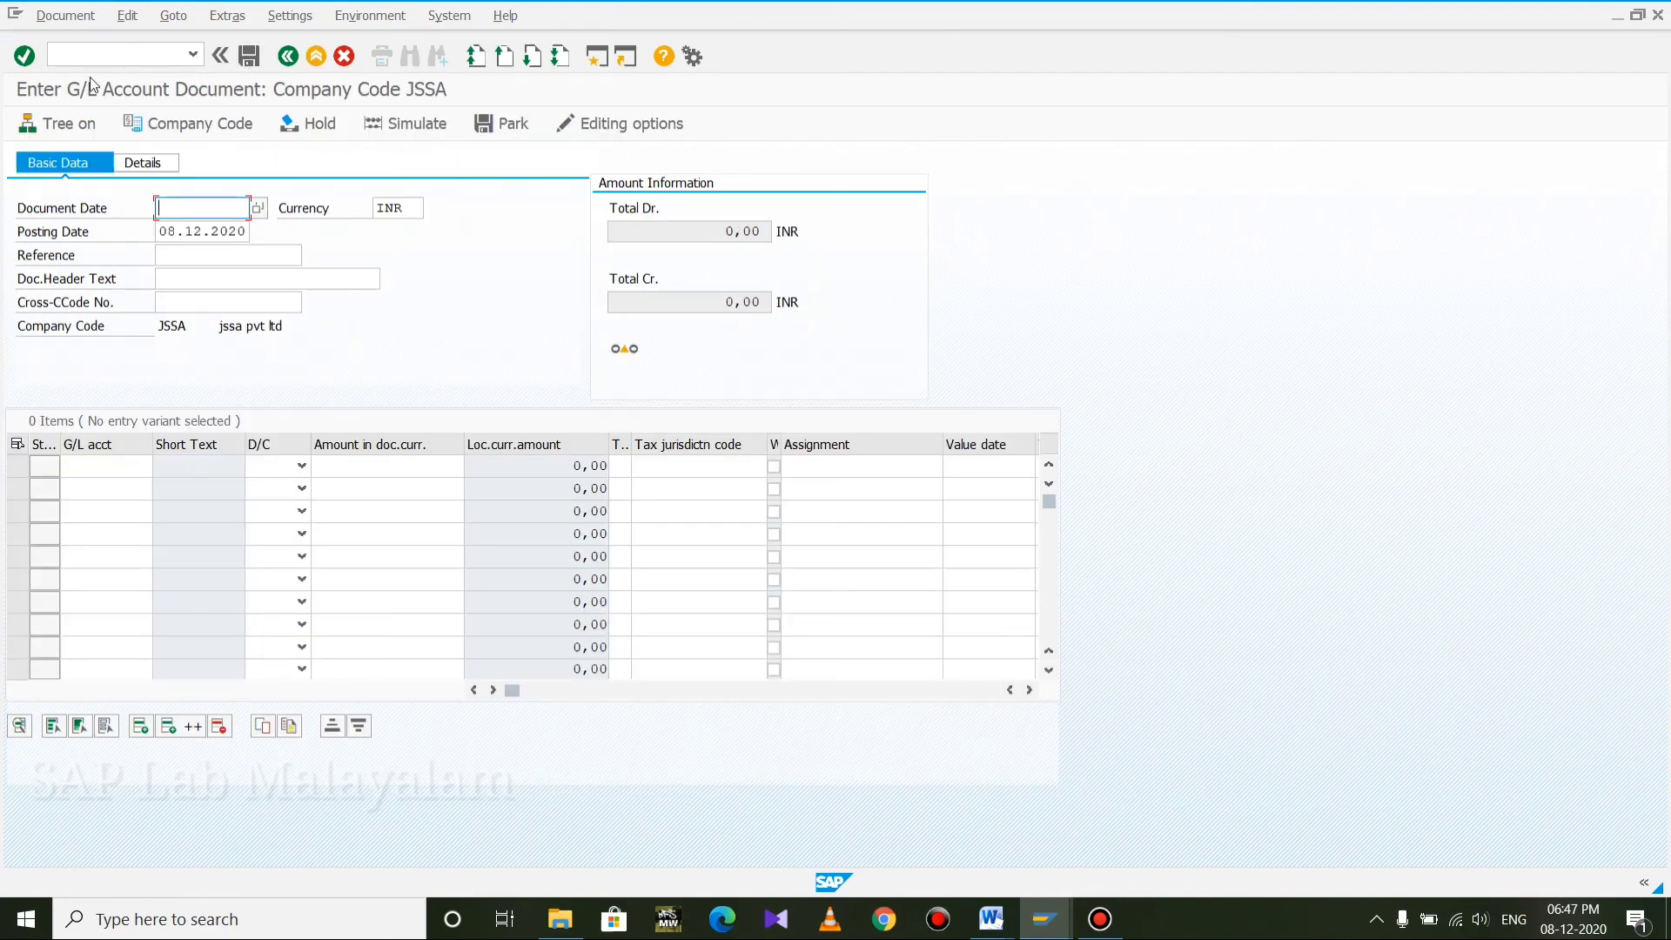
Leave the current transaction and open transaction FBL3N
{"action": "left_click", "coordinate": [101, 59]}
{"action": "type", "text": "/NFBL"}
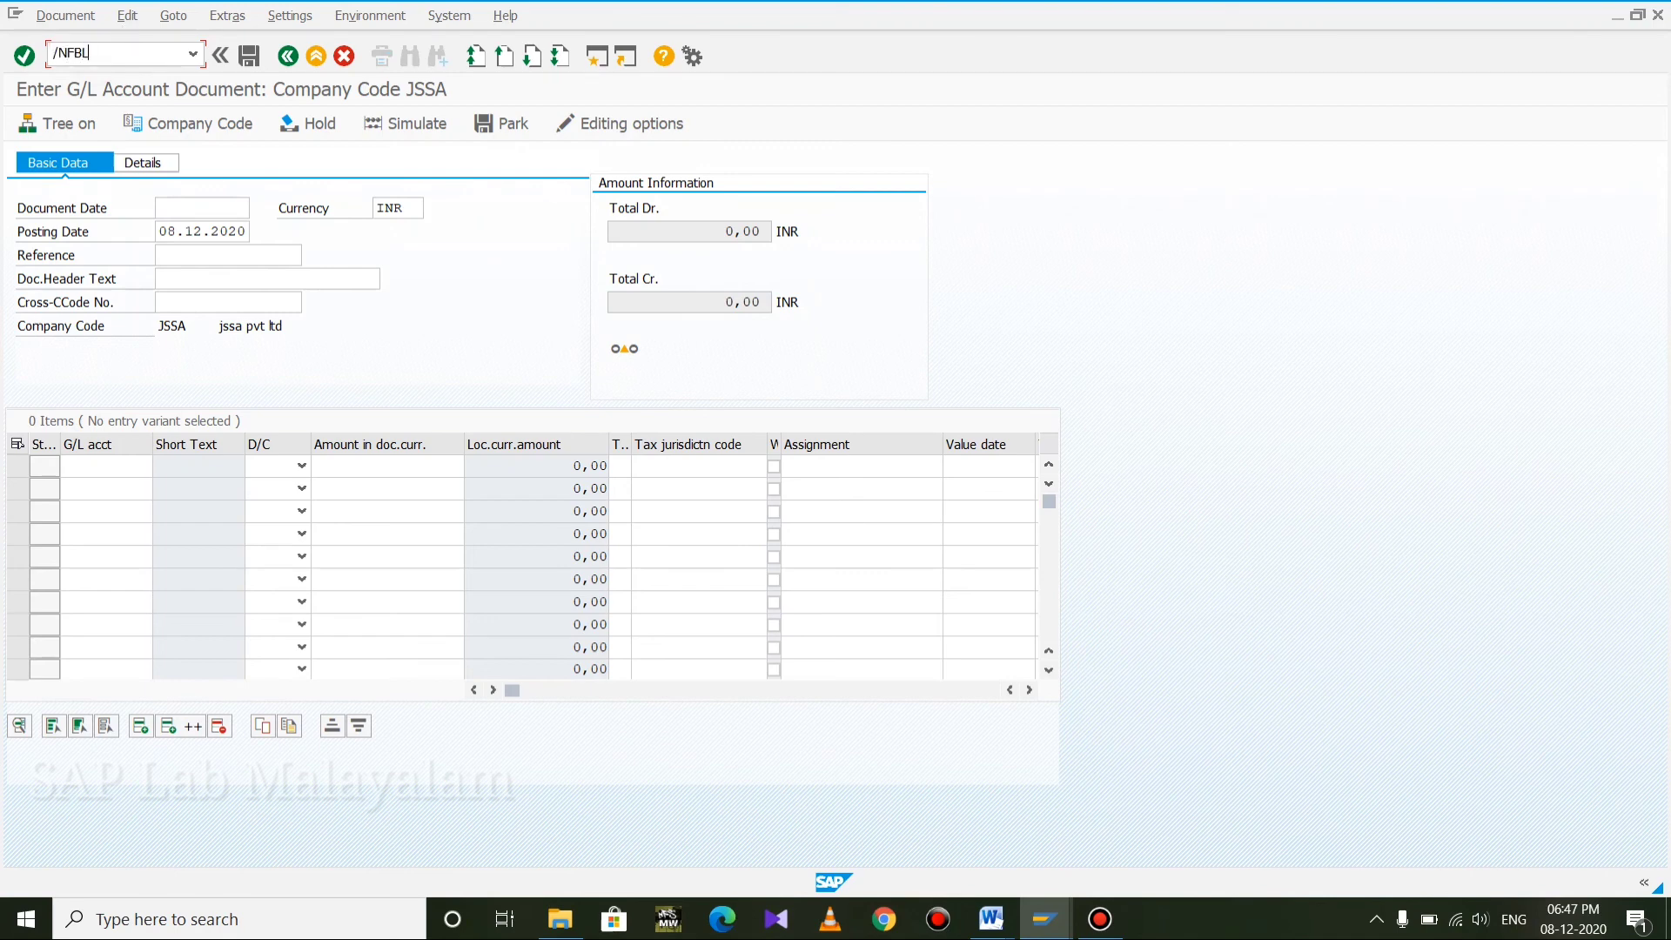
{"action": "type", "text": "3N\\"}
{"action": "key", "text": "Return"}
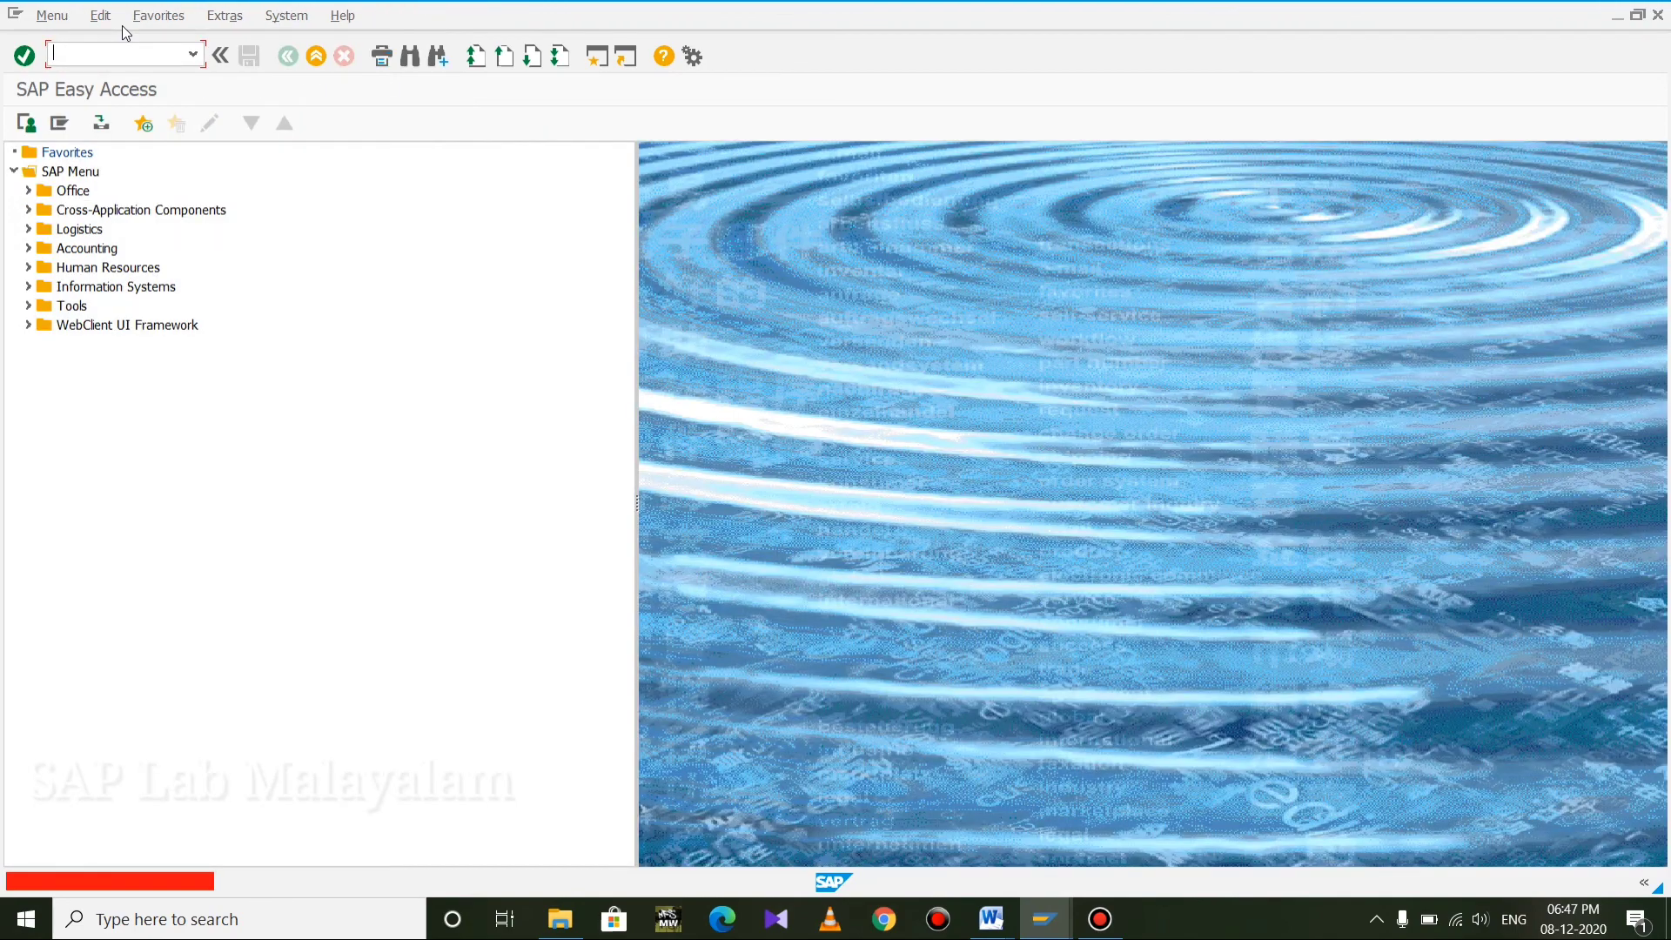
{"action": "type", "text": "FBL"}
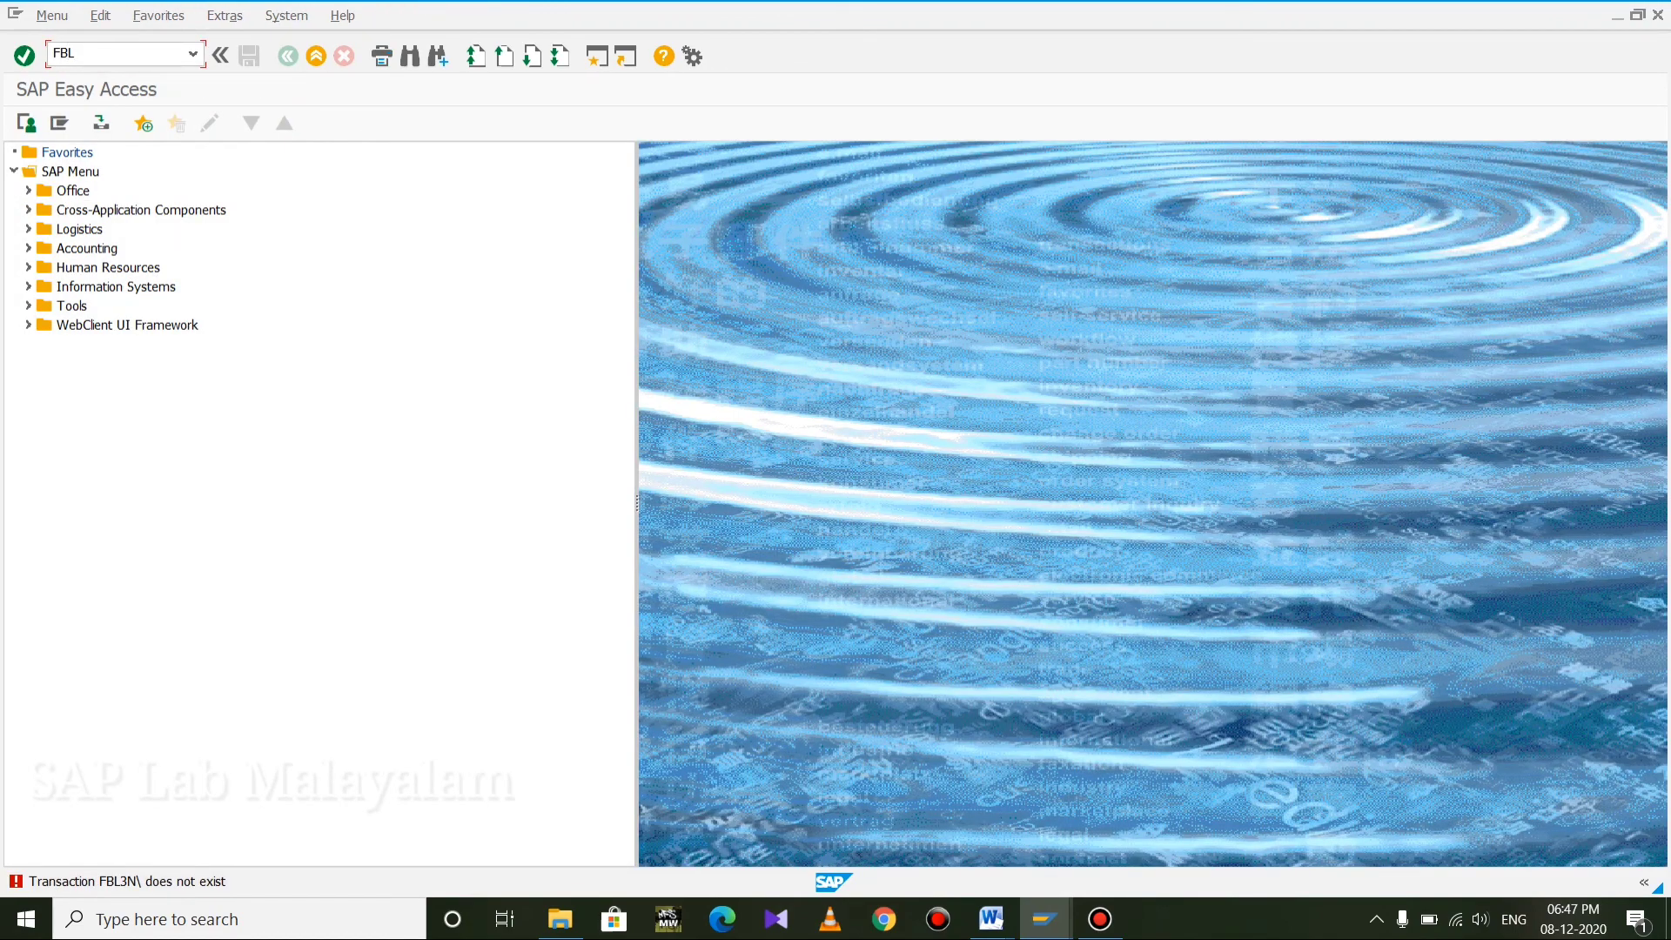
{"action": "type", "text": "3N"}
{"action": "key", "text": "Return"}
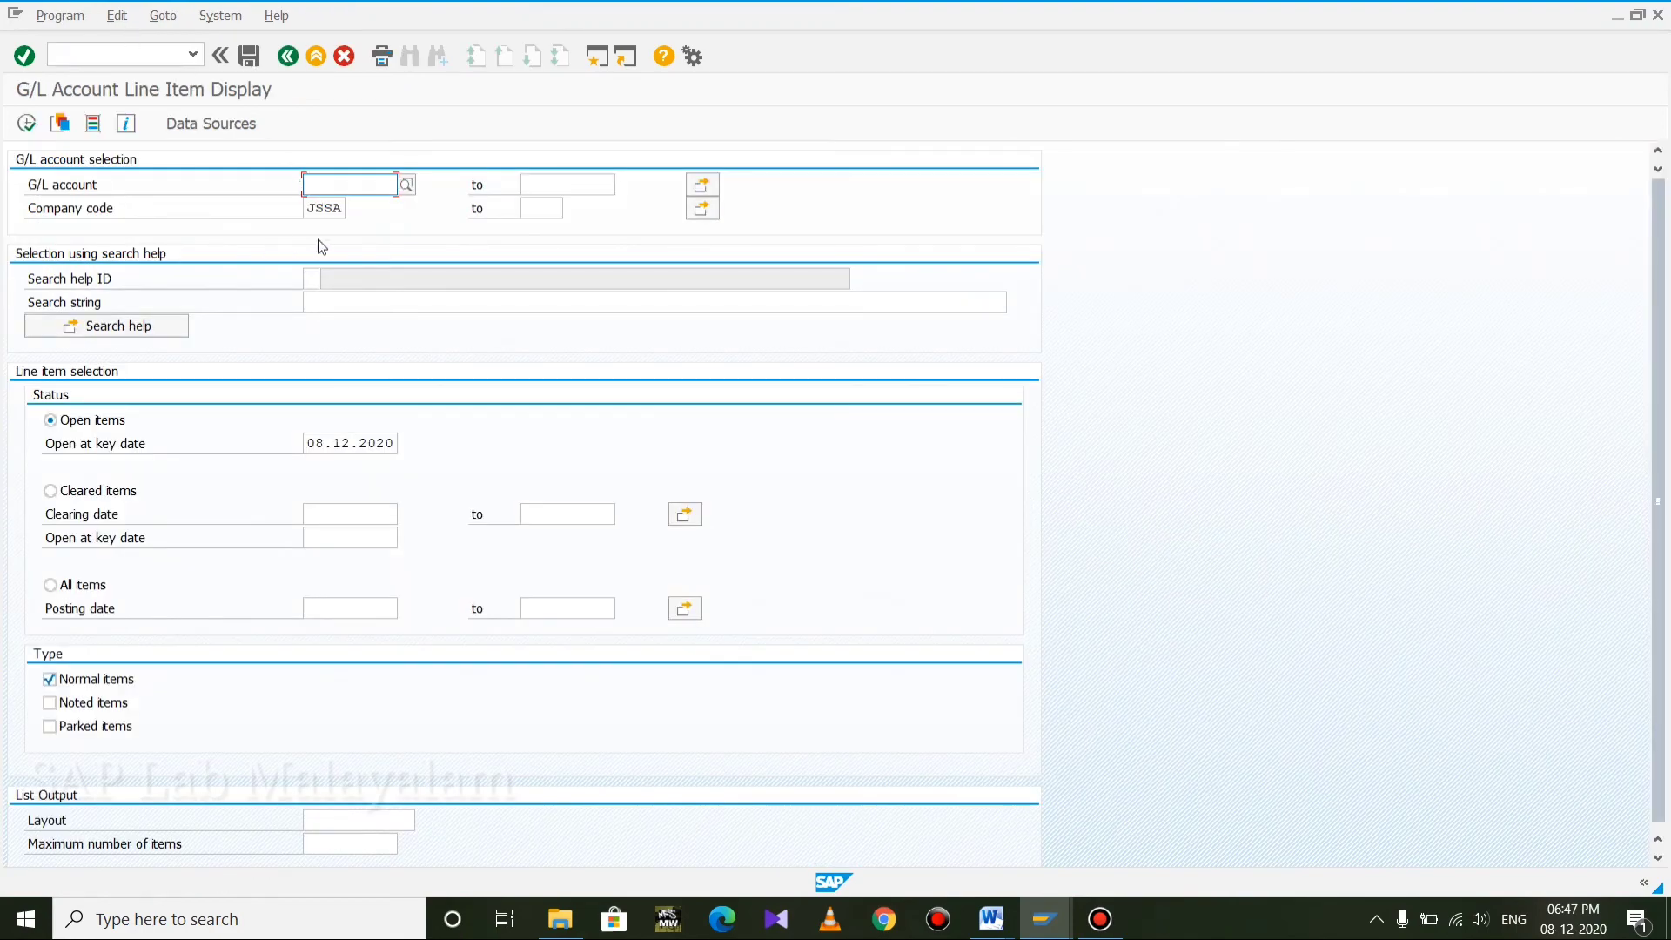
Run the G/L account line item display for all items in company code RP01
{"action": "double_click", "coordinate": [314, 209]}
{"action": "key", "text": "Delete"}
{"action": "type", "text": "RP01"}
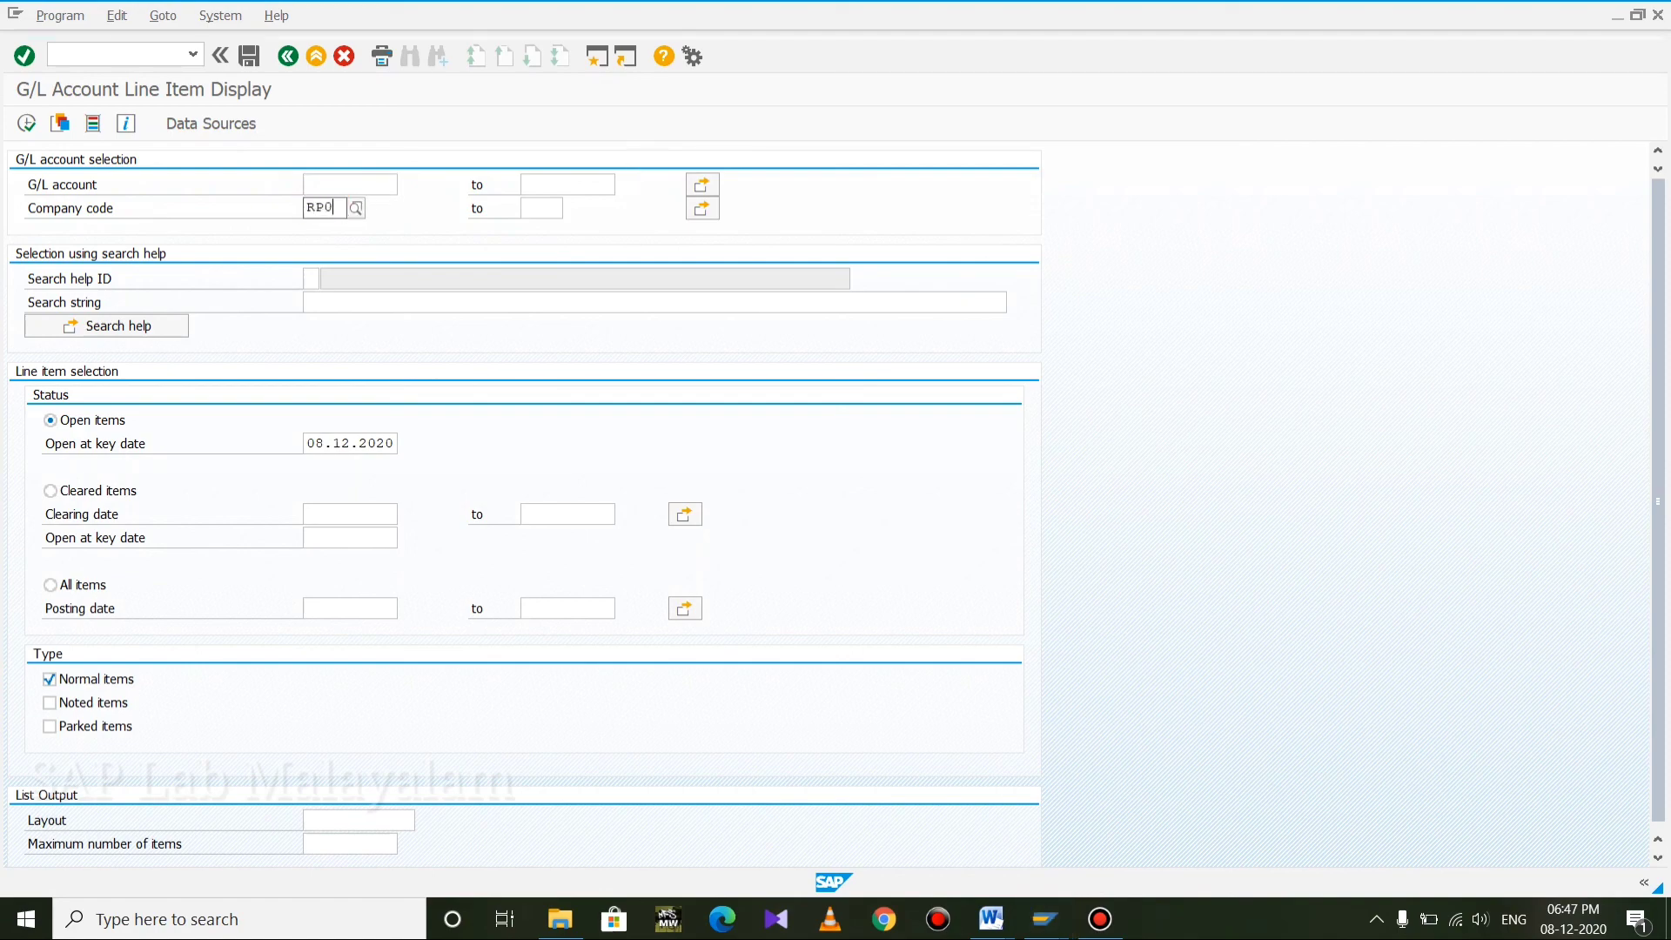
{"action": "left_click", "coordinate": [50, 584]}
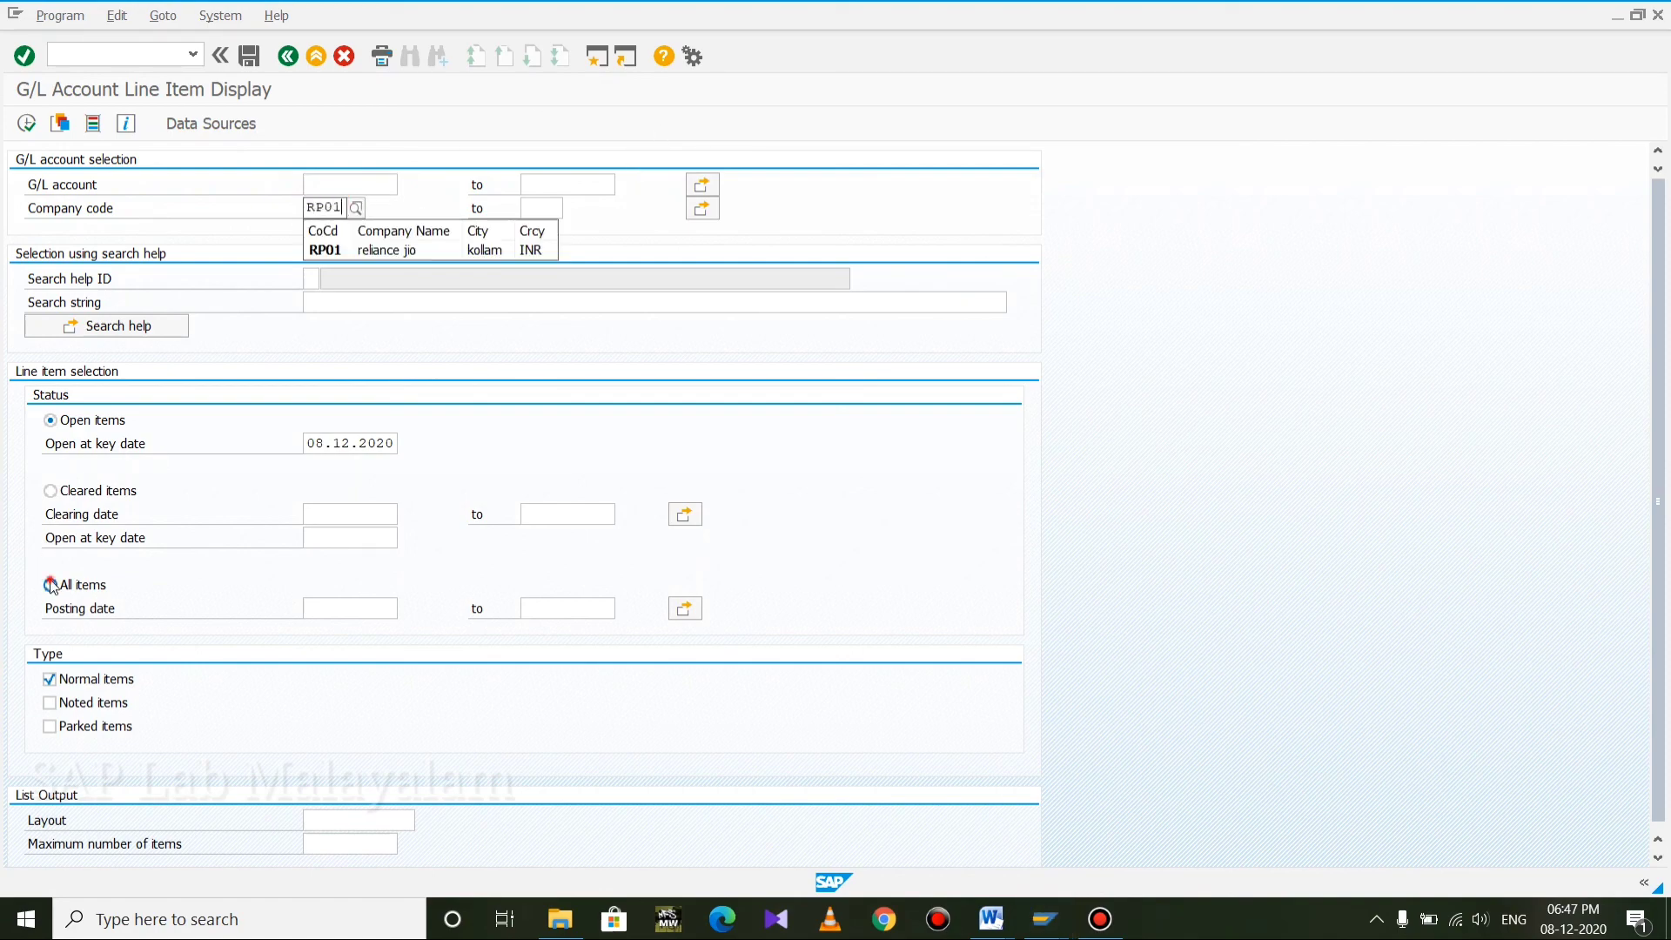
{"action": "left_click", "coordinate": [26, 122]}
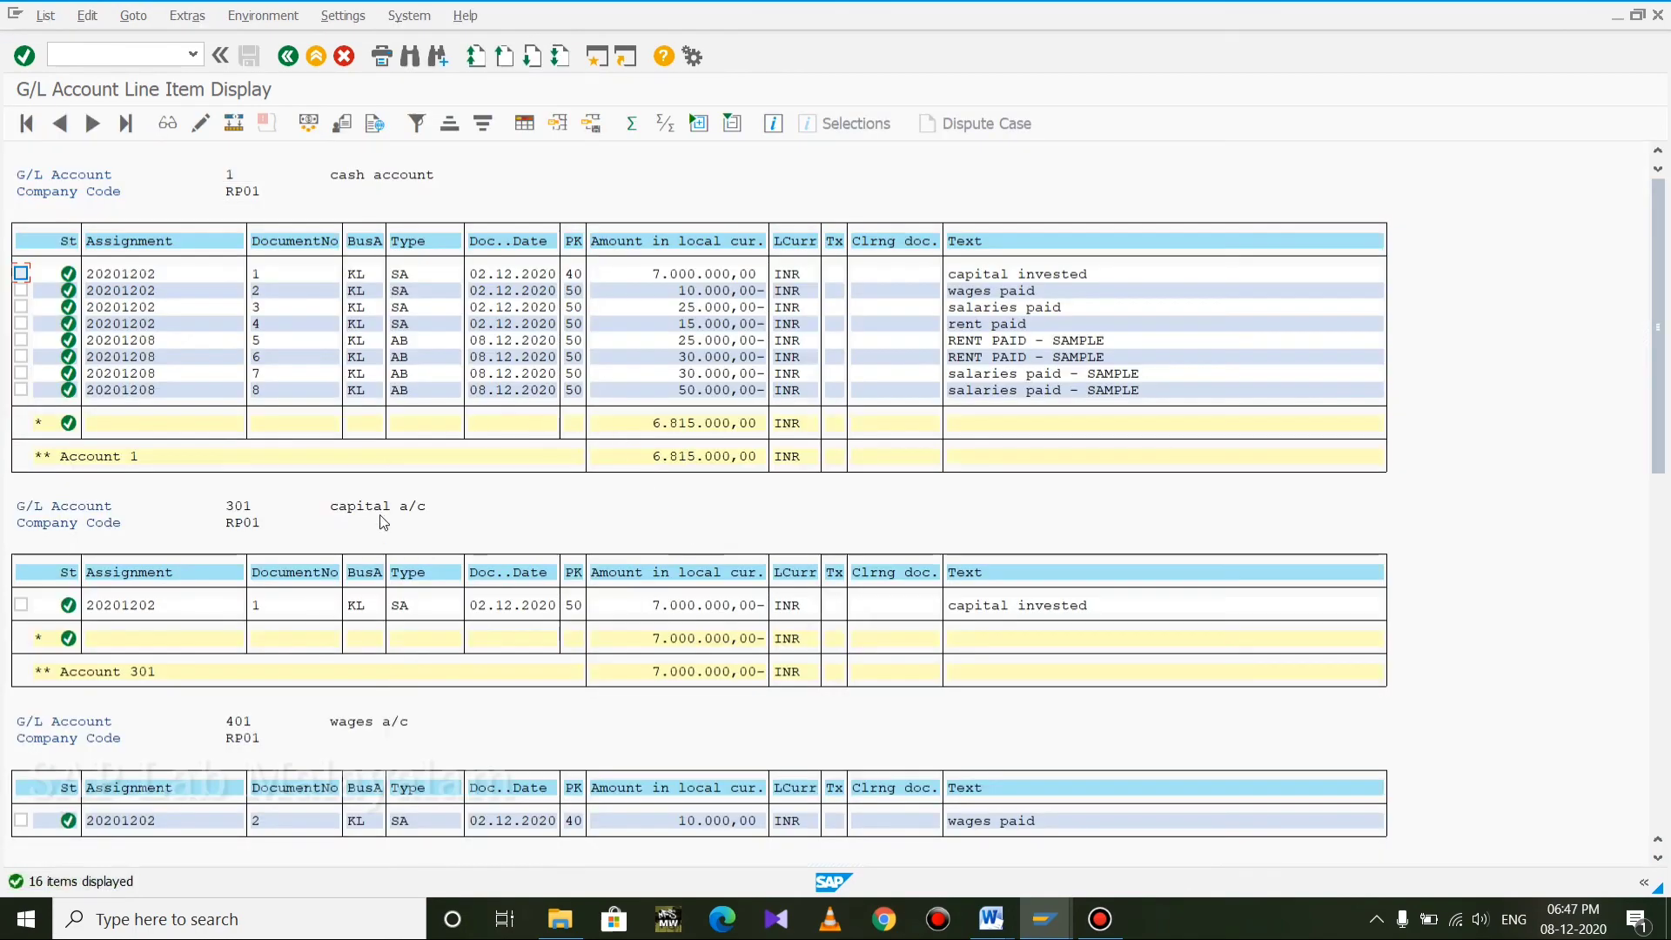
Examine the line items posted in RP01, especially the salary and rent account entries created from the samples
{"action": "scroll", "coordinate": [474, 638], "scroll_direction": "down", "scroll_amount": 1}
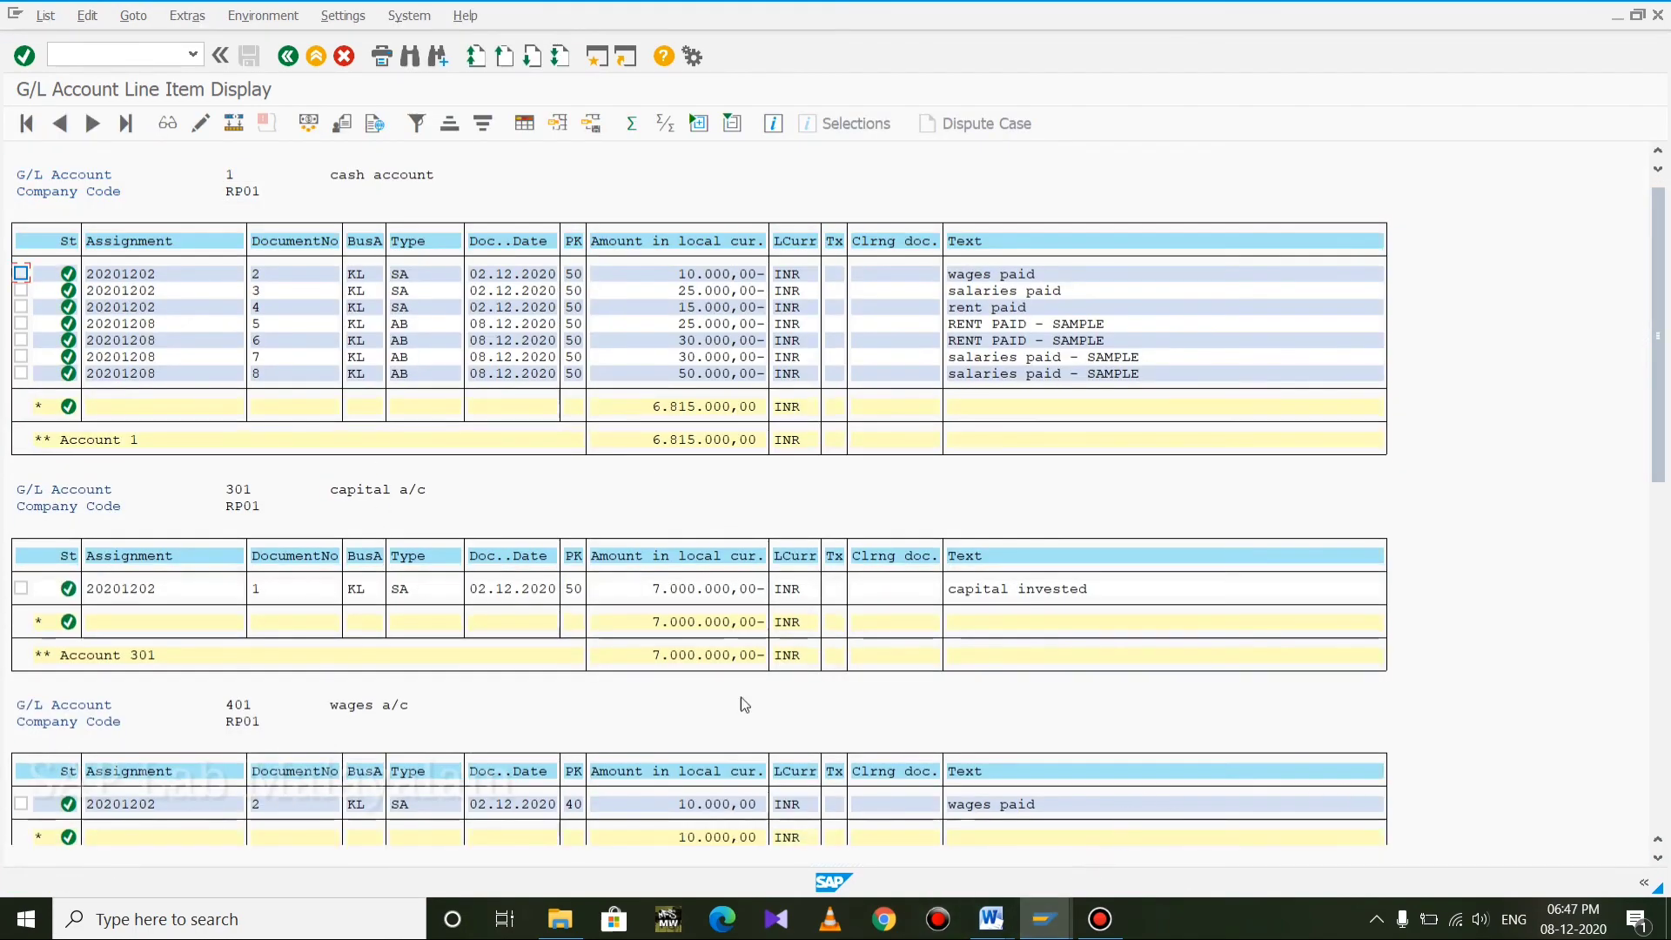
{"action": "scroll", "coordinate": [578, 660], "scroll_direction": "down", "scroll_amount": 2}
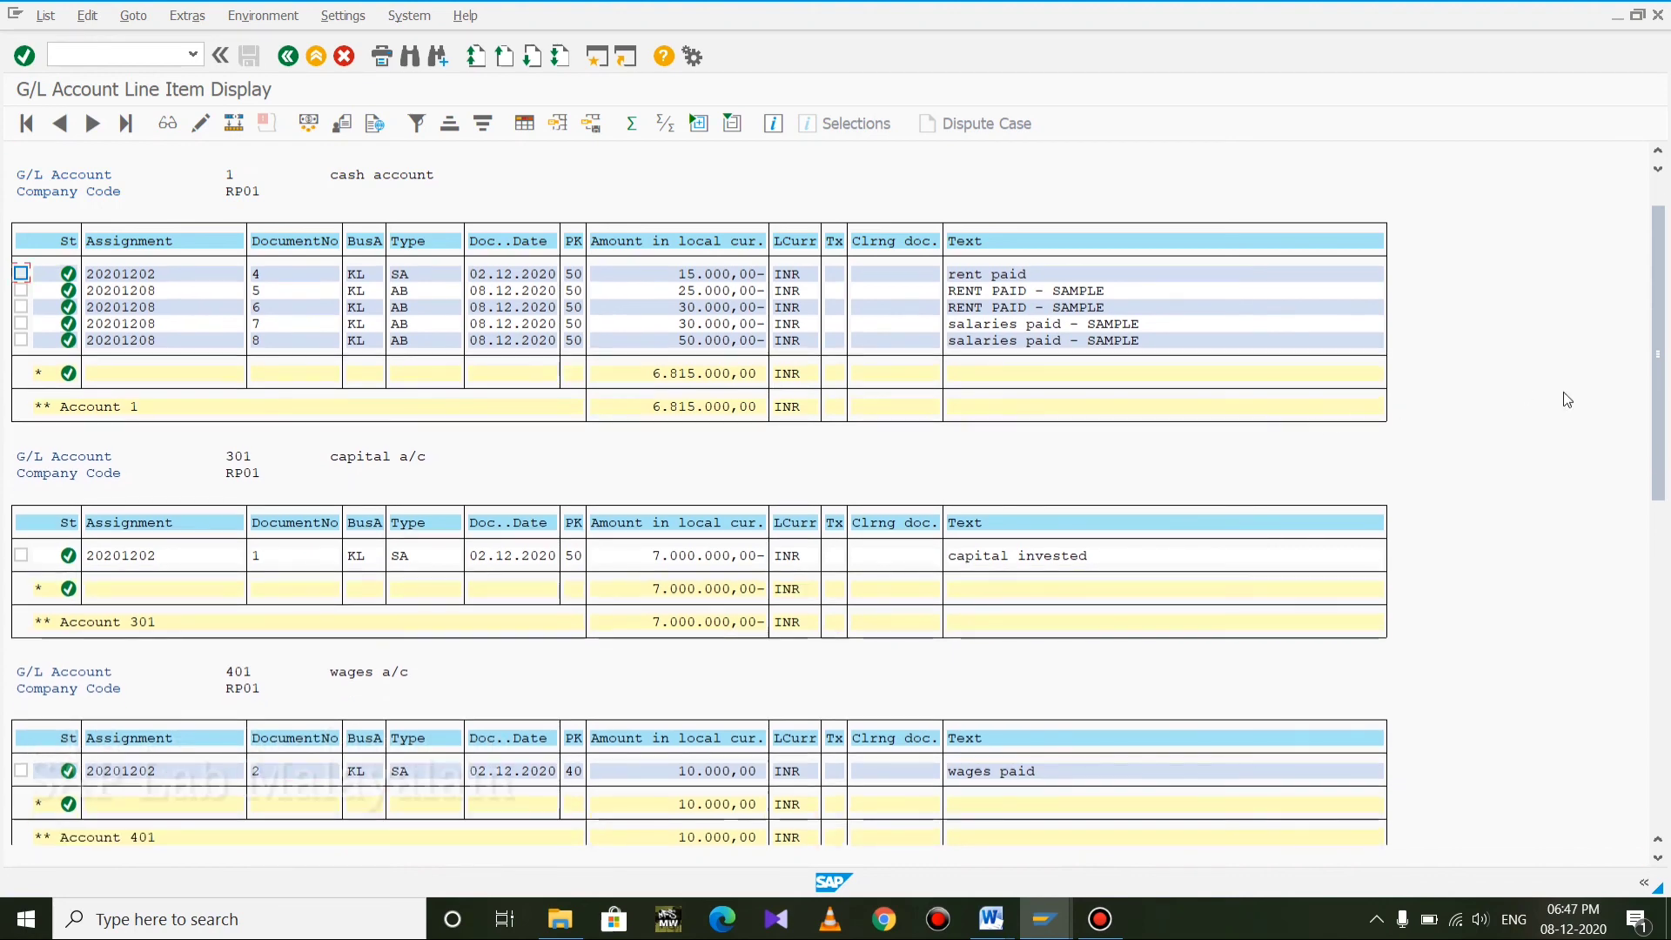
{"action": "left_click_drag", "start_coordinate": [1658, 355], "coordinate": [1660, 507]}
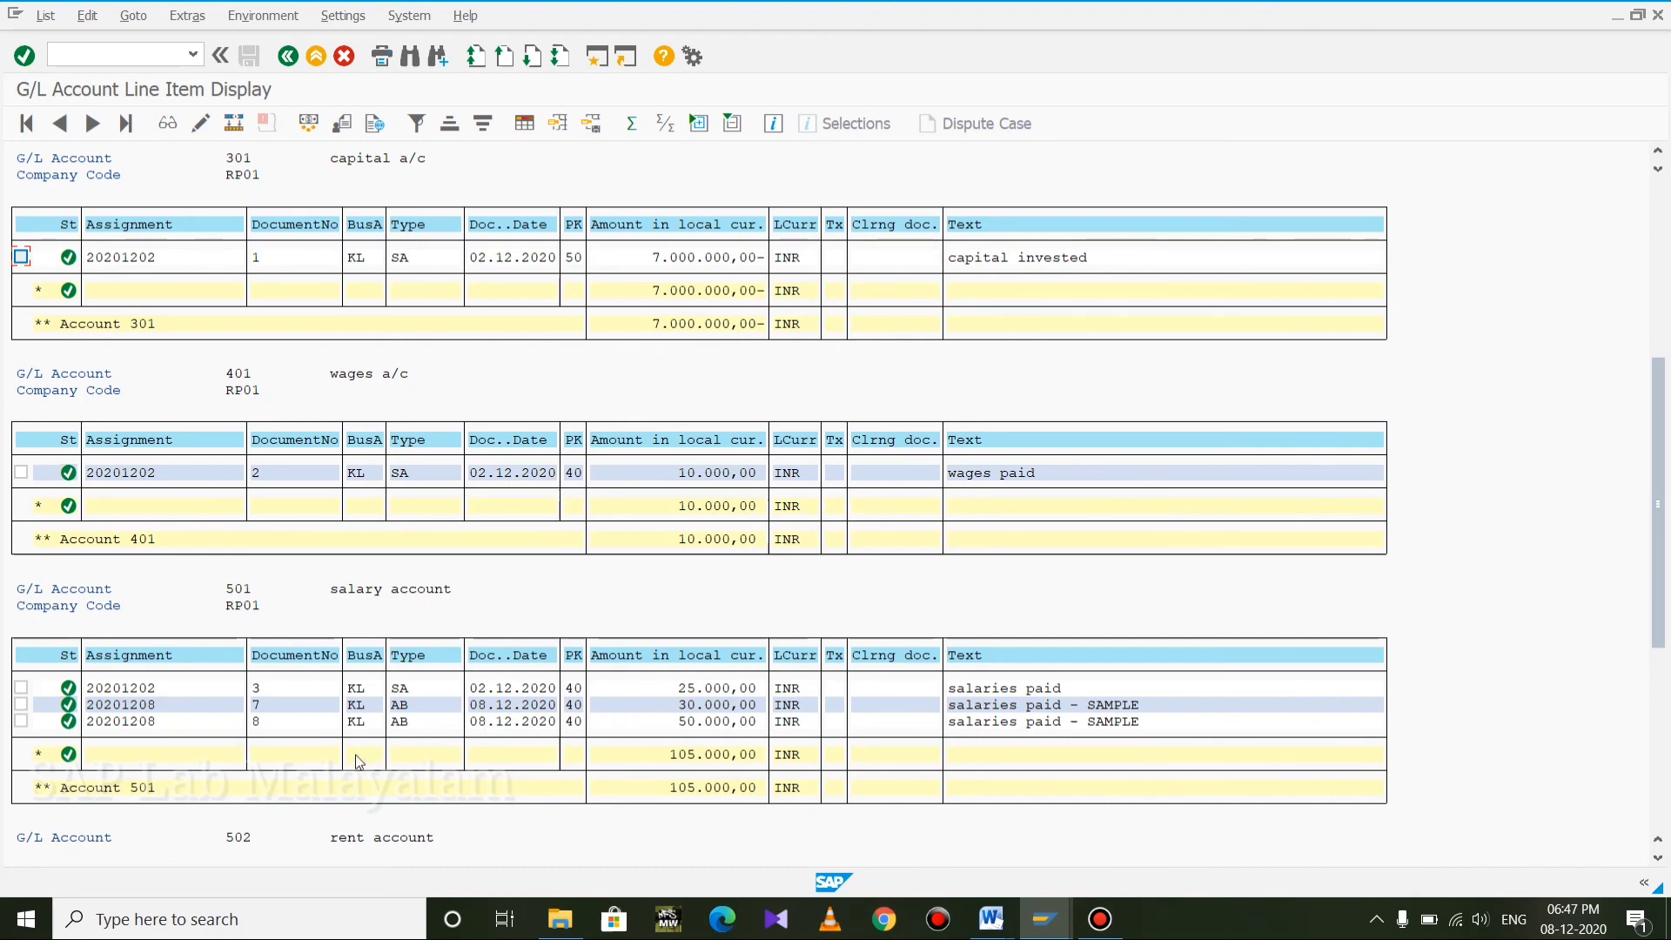
{"action": "left_click", "coordinate": [499, 722]}
{"action": "left_click", "coordinate": [639, 704]}
{"action": "left_click", "coordinate": [526, 721]}
{"action": "scroll", "coordinate": [1277, 576], "scroll_direction": "down", "scroll_amount": 4}
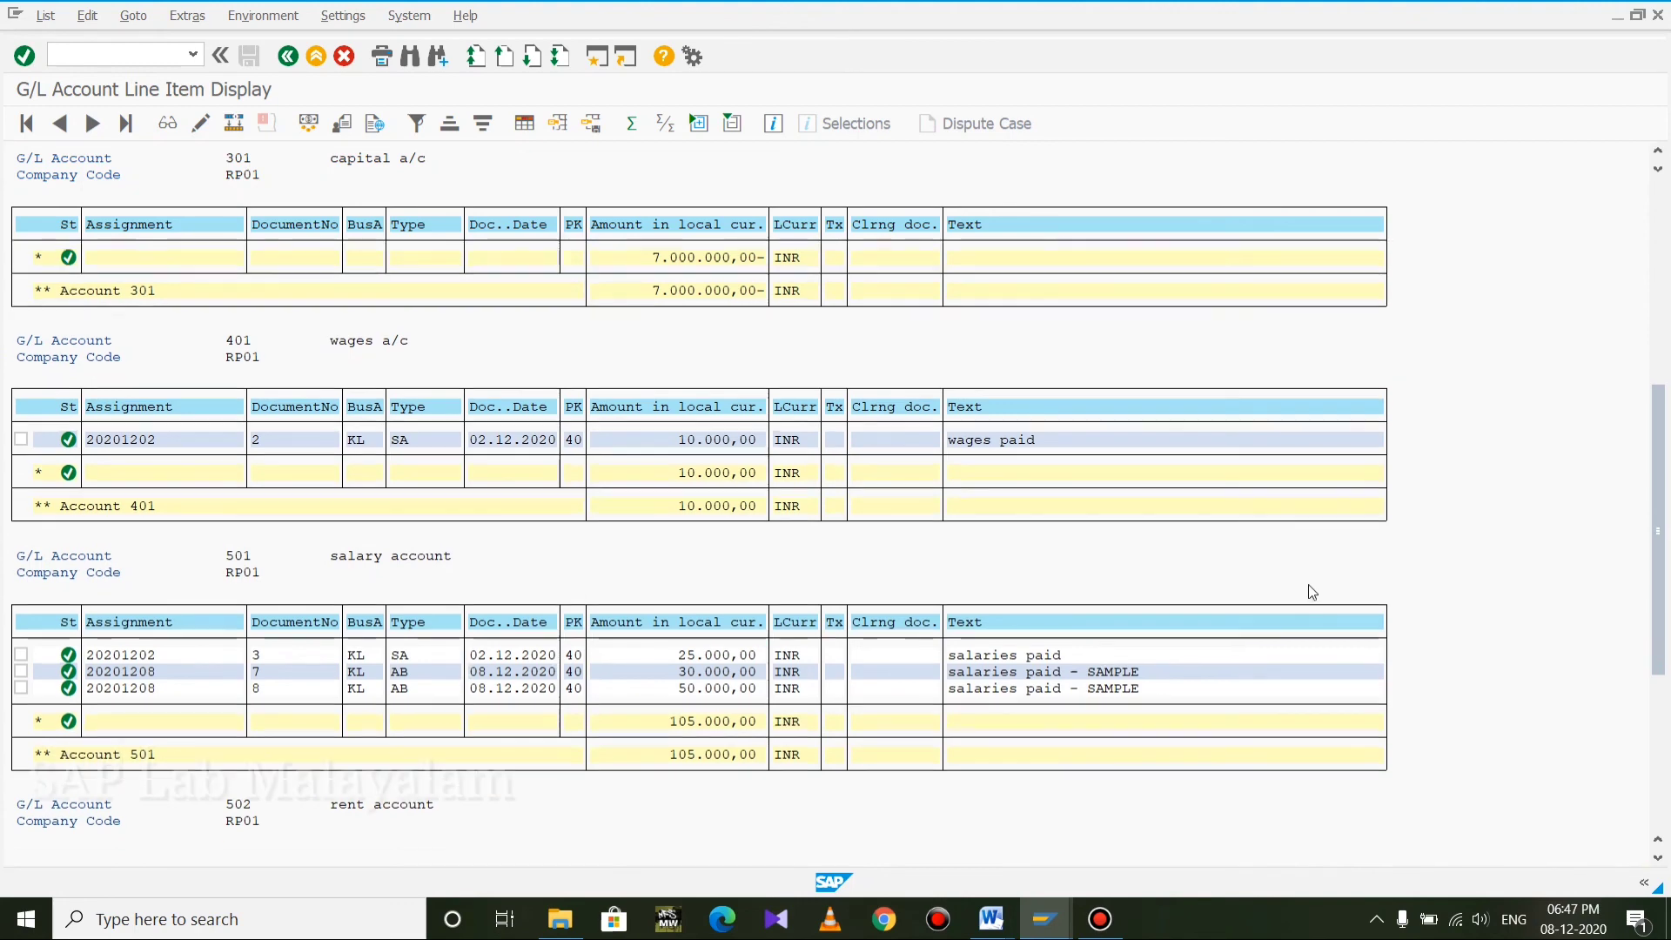
{"action": "scroll", "coordinate": [544, 638], "scroll_direction": "down", "scroll_amount": 1}
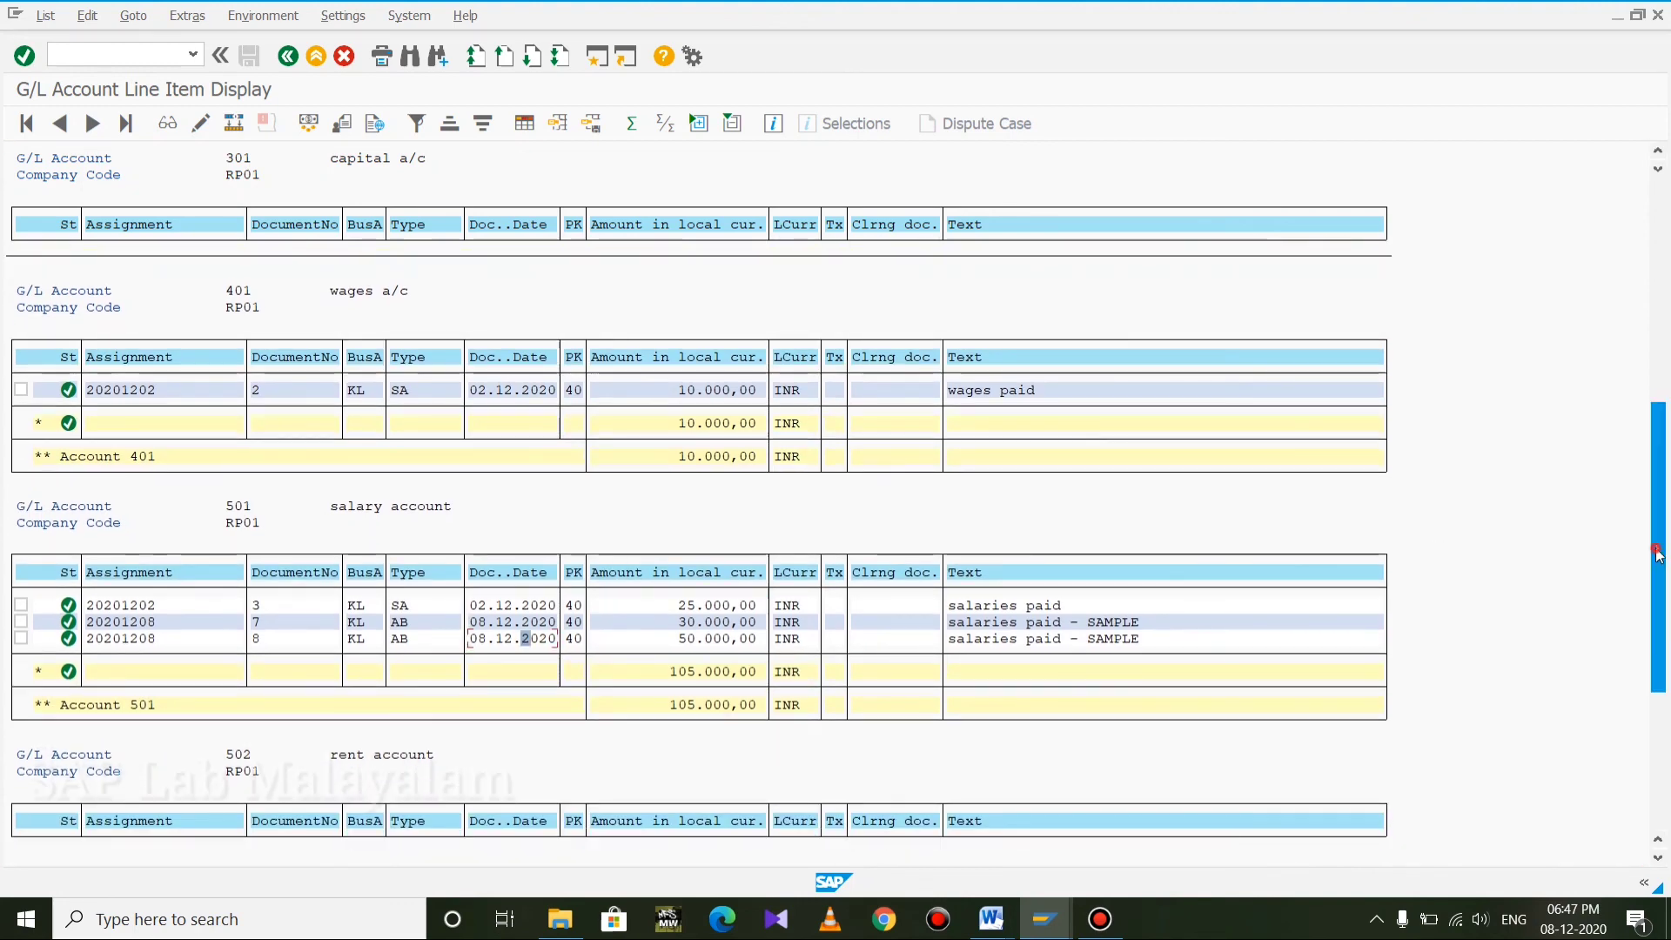
{"action": "scroll", "coordinate": [848, 744], "scroll_direction": "down", "scroll_amount": 2}
{"action": "scroll", "coordinate": [846, 744], "scroll_direction": "down", "scroll_amount": 1}
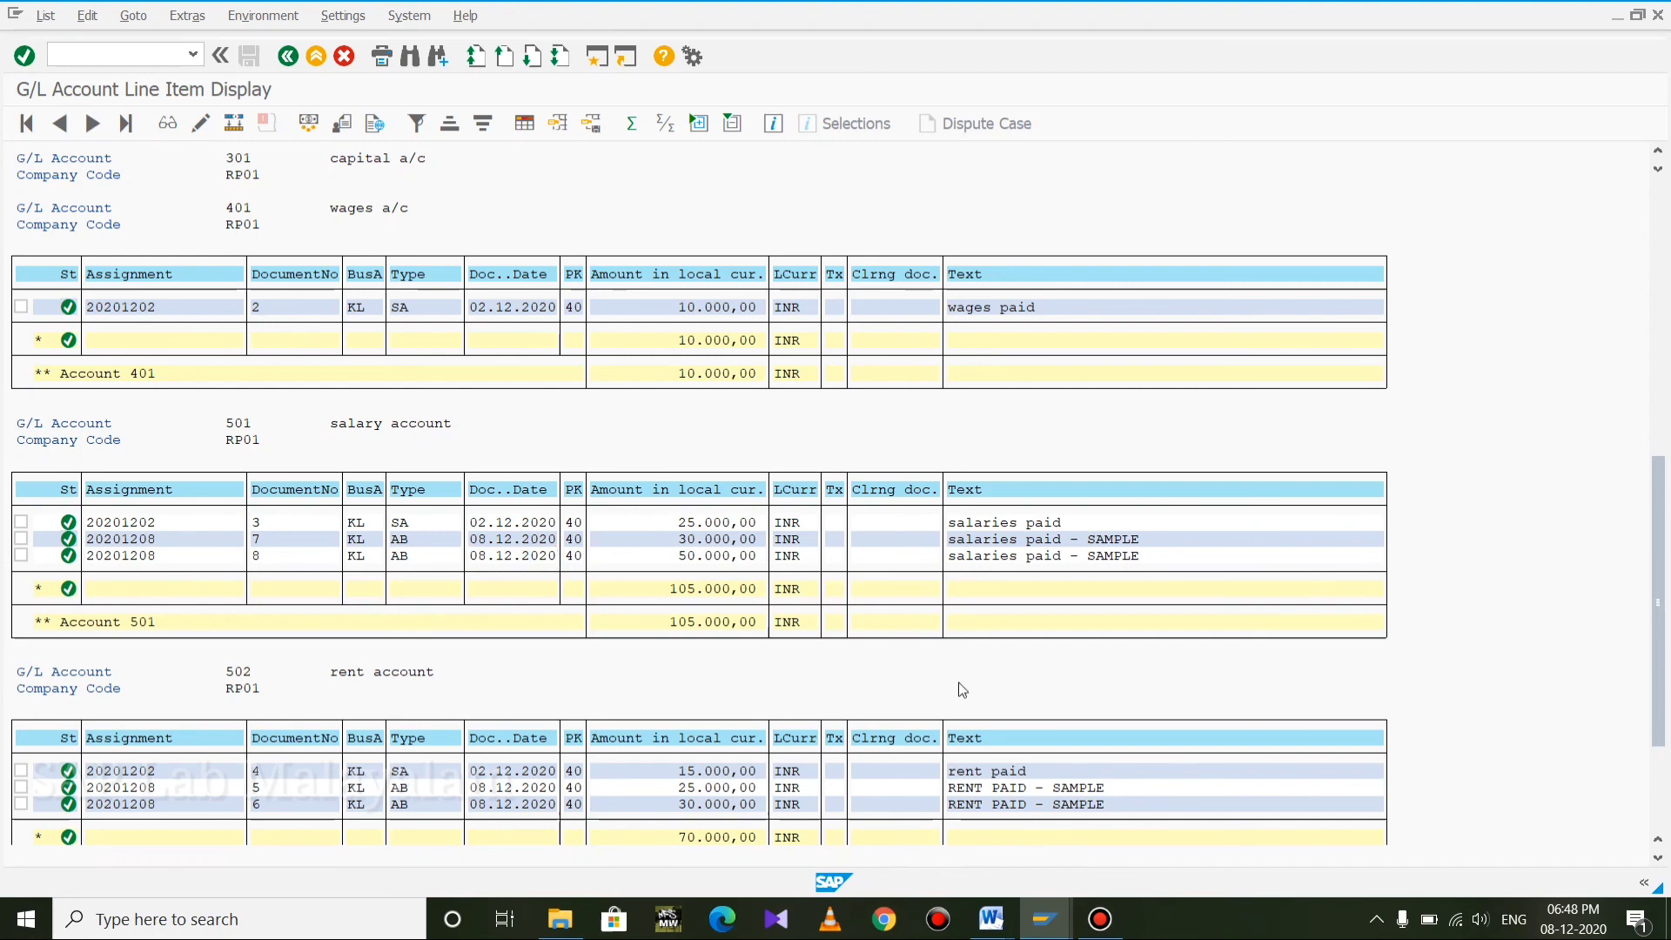
{"action": "scroll", "coordinate": [983, 681], "scroll_direction": "down", "scroll_amount": 3}
{"action": "scroll", "coordinate": [993, 665], "scroll_direction": "down", "scroll_amount": 2}
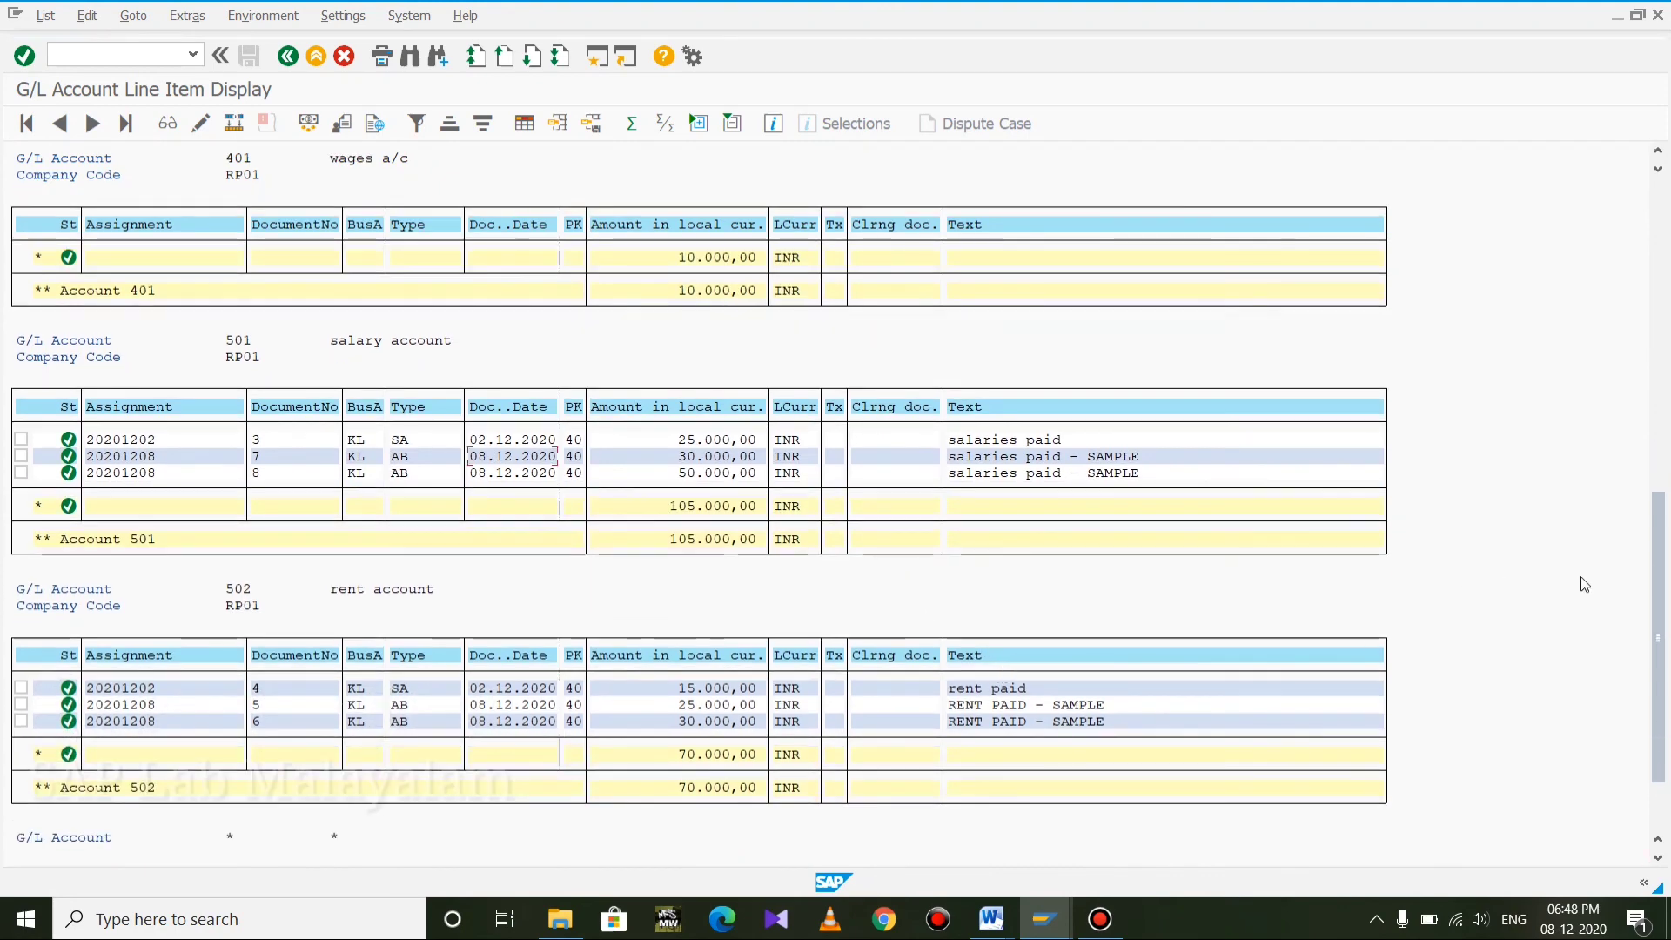
{"action": "scroll", "coordinate": [1652, 601], "scroll_direction": "down", "scroll_amount": 4}
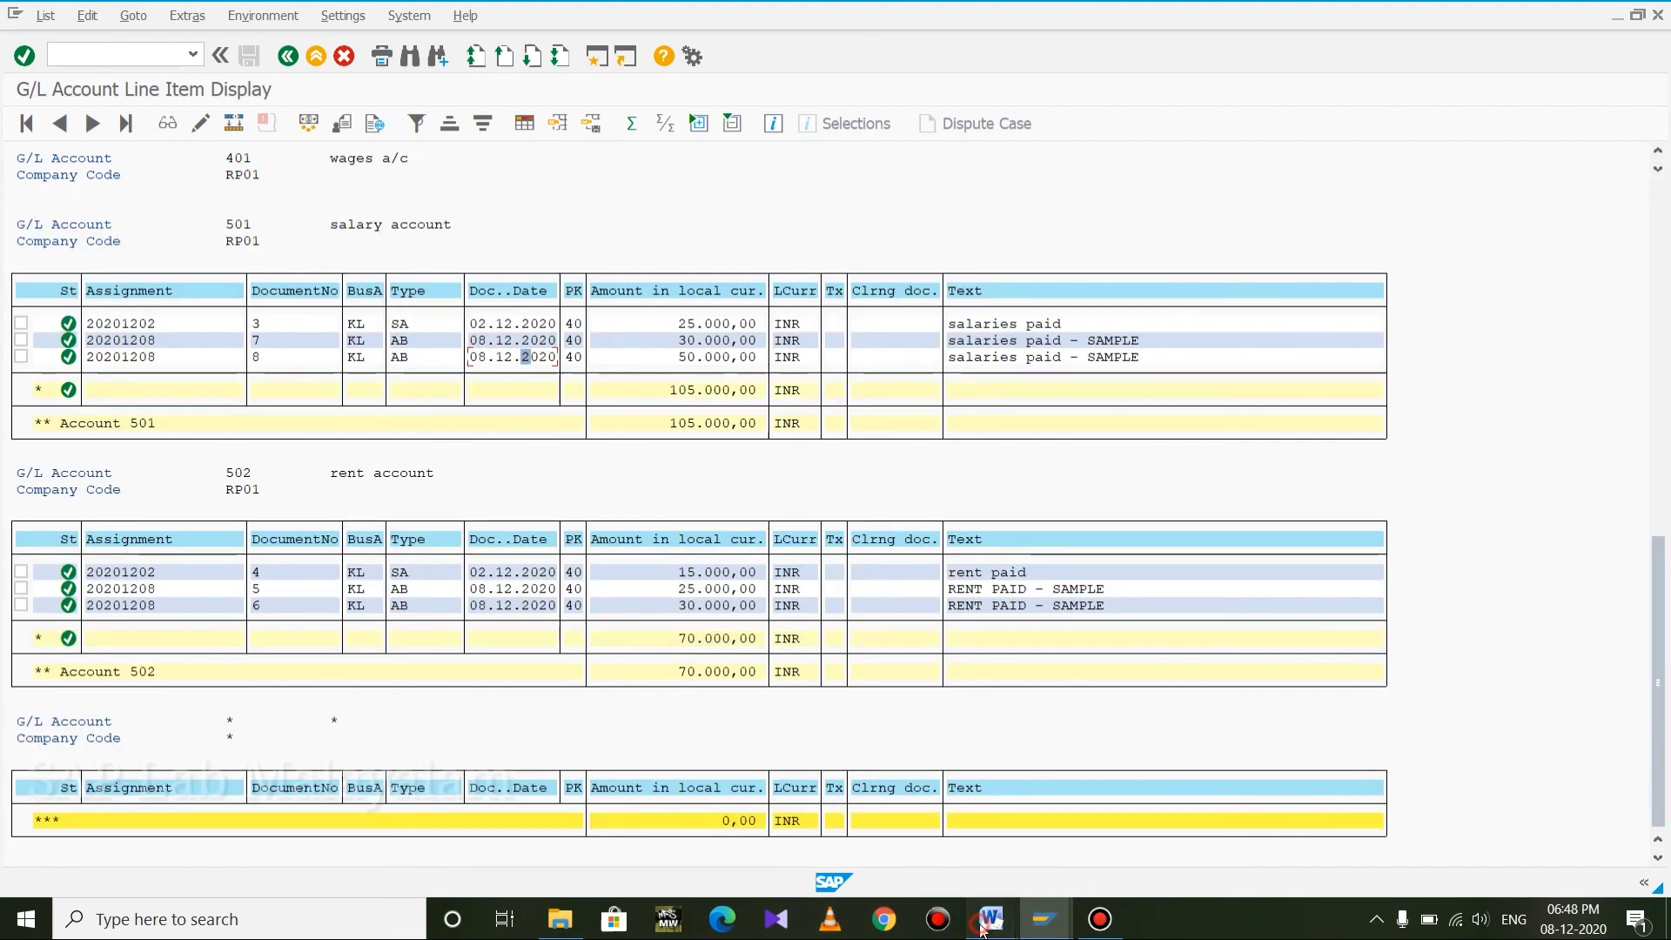
Switch to Word's Work Area document to view the sample document numbers
{"action": "mouse_move", "coordinate": [981, 930]}
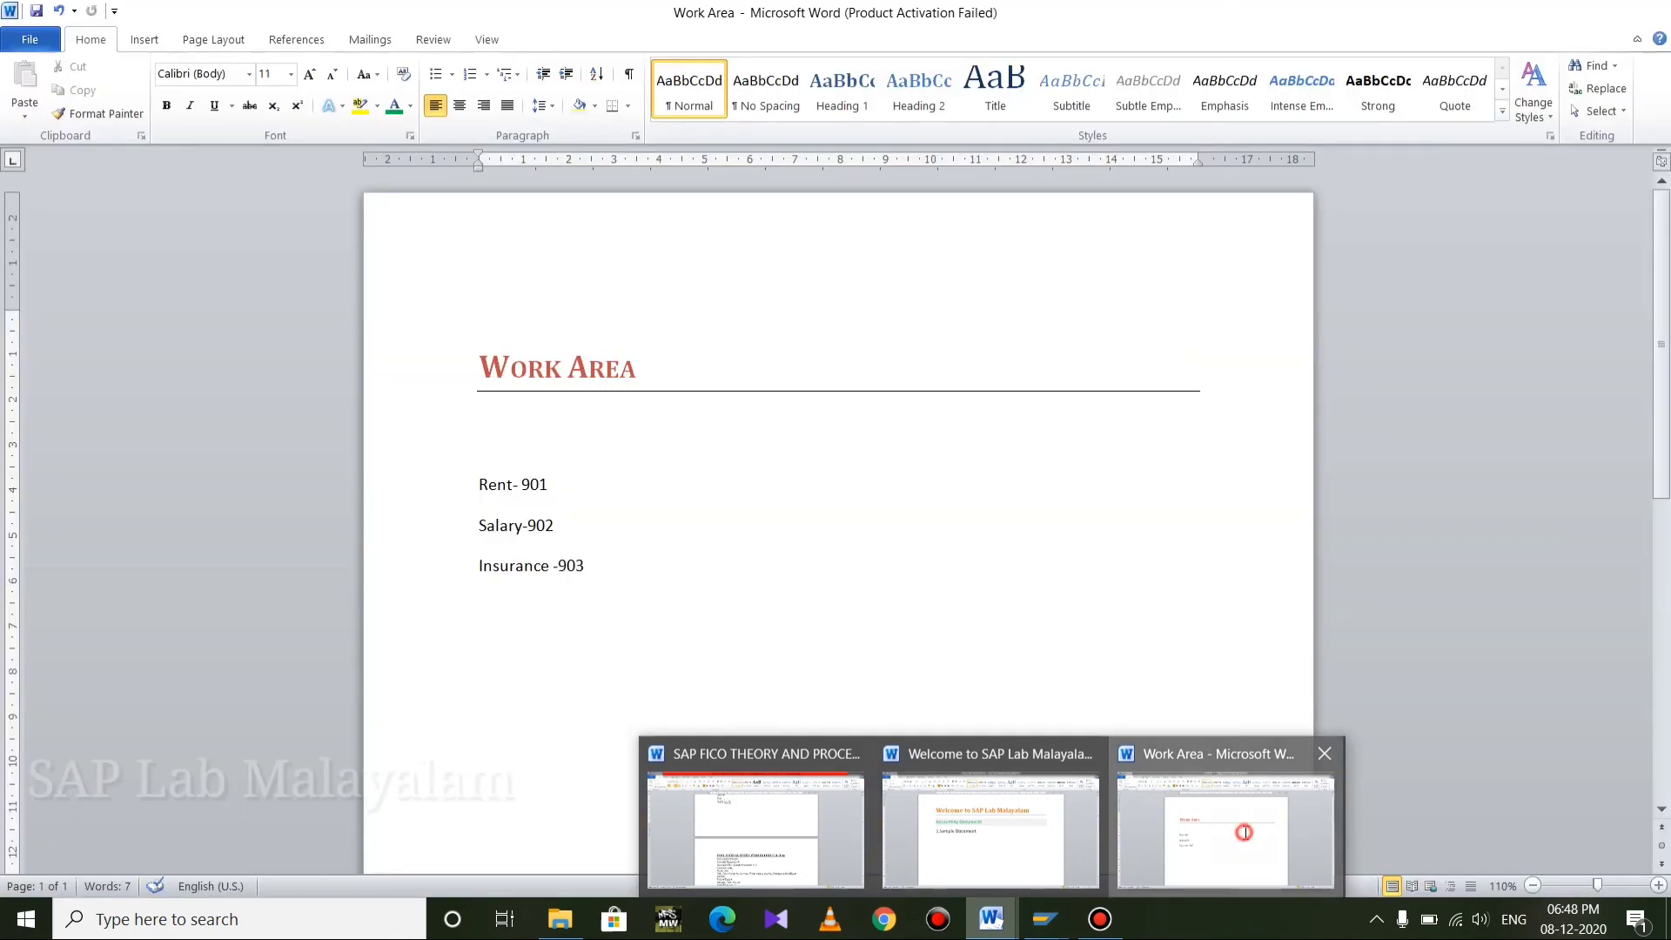
{"action": "left_click", "coordinate": [1218, 846]}
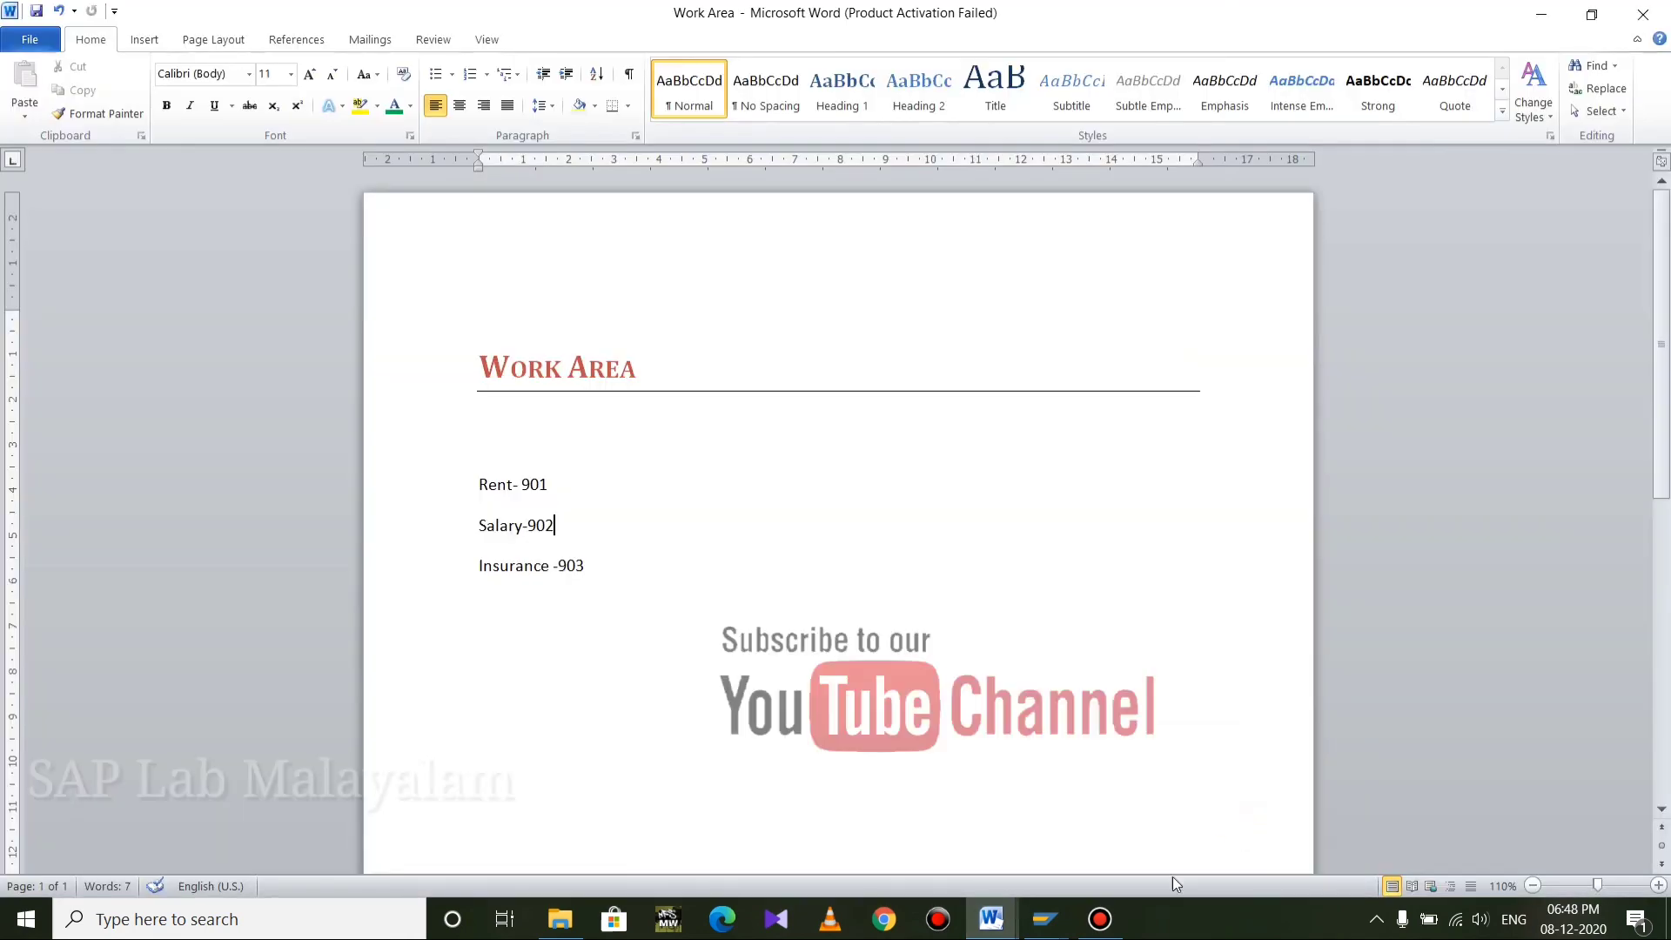